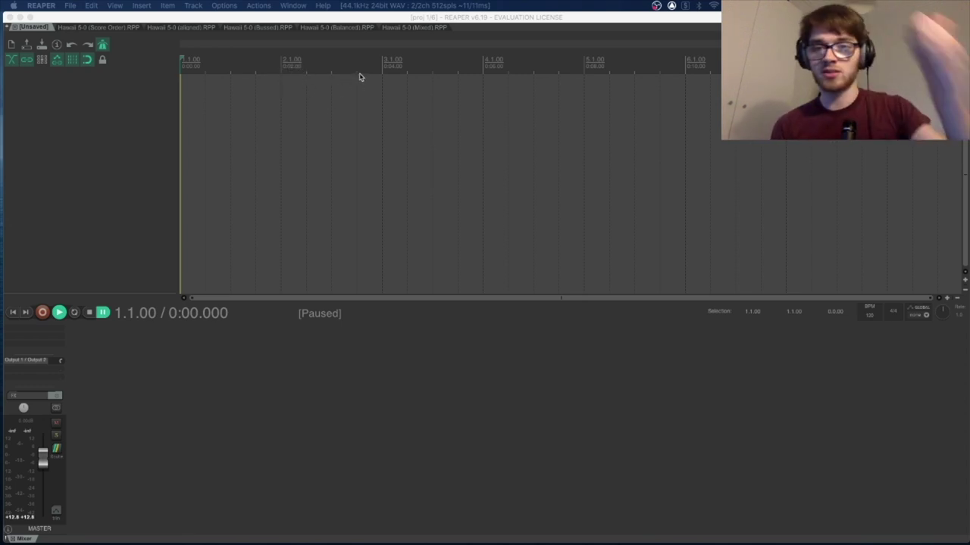
# Step: Move the edit cursor beat by beat through bars 1 and 2 and return it to the project start
pyautogui.click(175, 72)
pyautogui.click(203, 70)
pyautogui.click(228, 71)
pyautogui.click(256, 72)
pyautogui.click(280, 72)
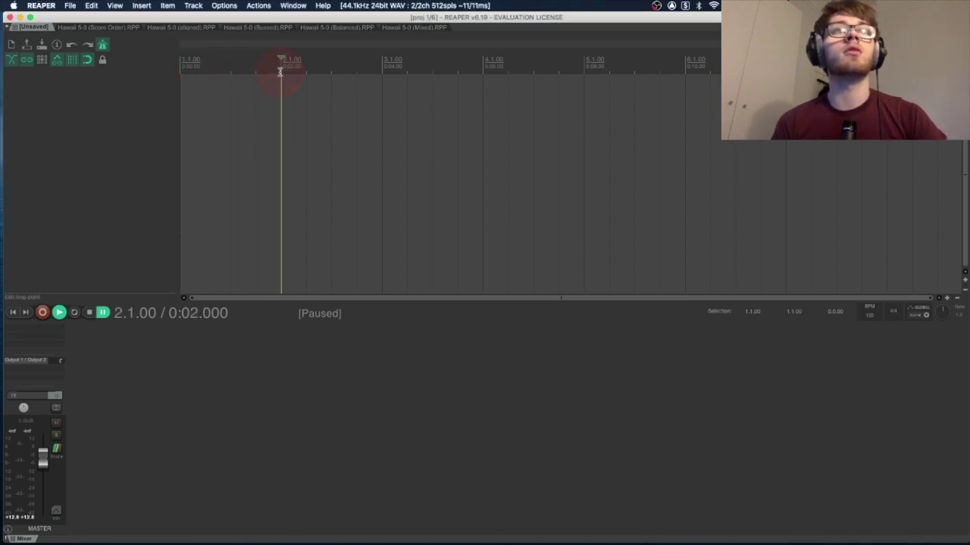
pyautogui.click(306, 72)
pyautogui.click(331, 71)
pyautogui.click(357, 70)
pyautogui.press('Home')
pyautogui.press('Return')
# Step: Play the empty project from the start, switch the metronome on during playback, and pause
pyautogui.click(102, 45)
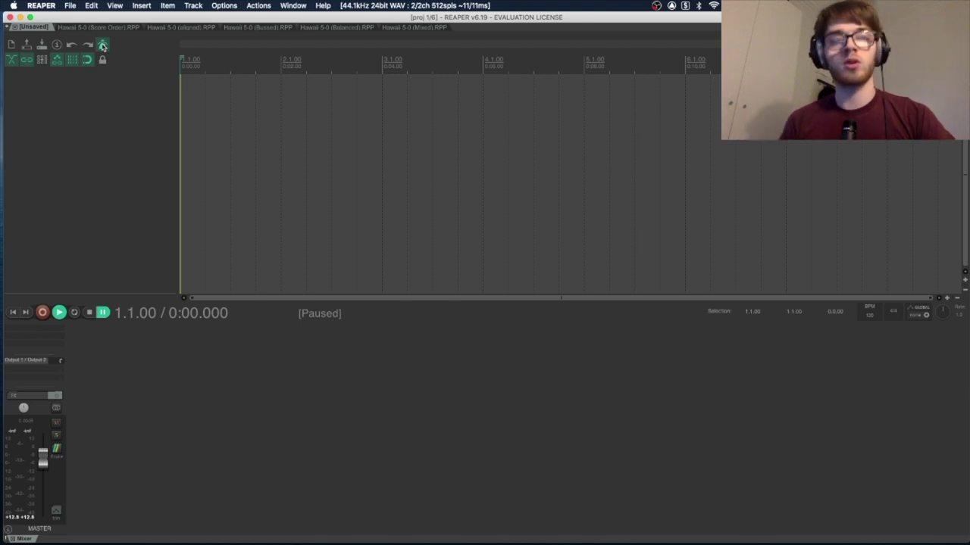
pyautogui.press('space')
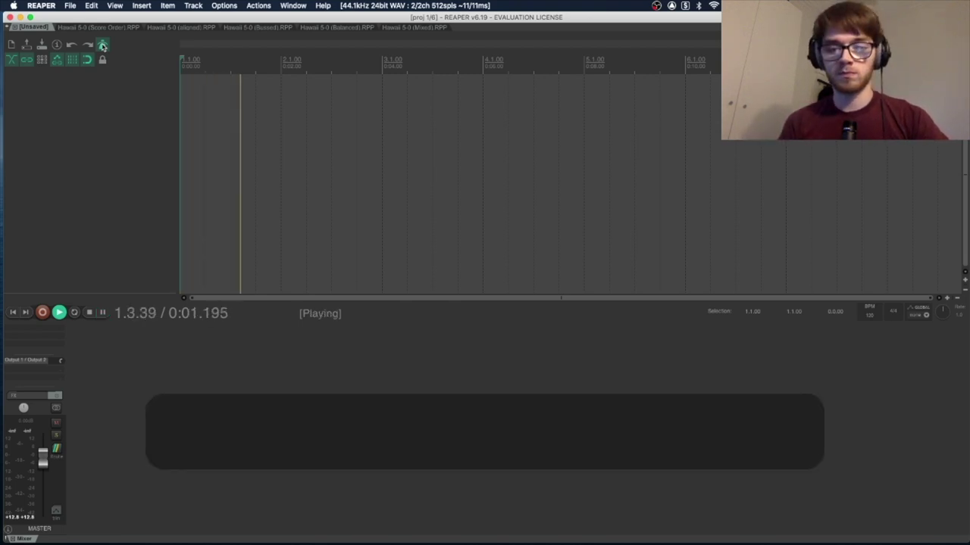
pyautogui.click(103, 46)
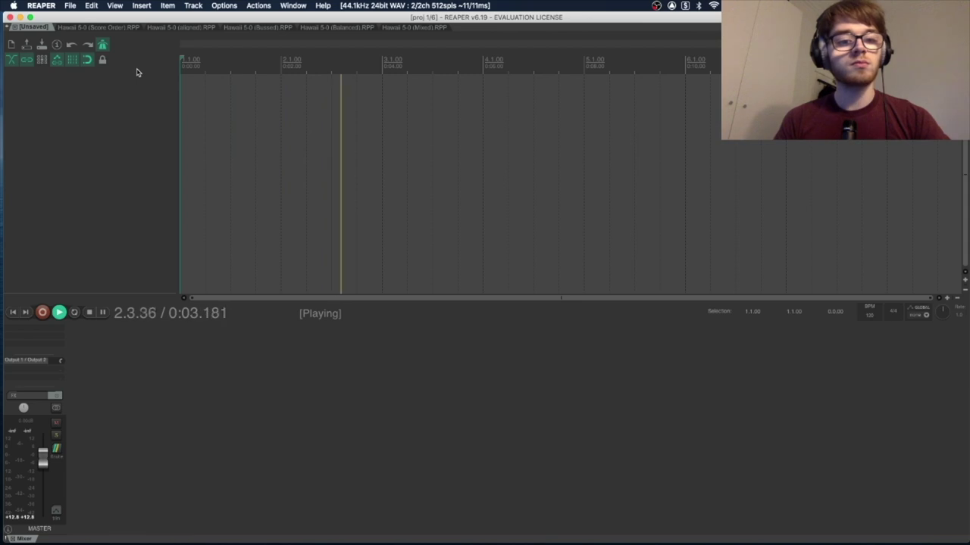
pyautogui.press('space')
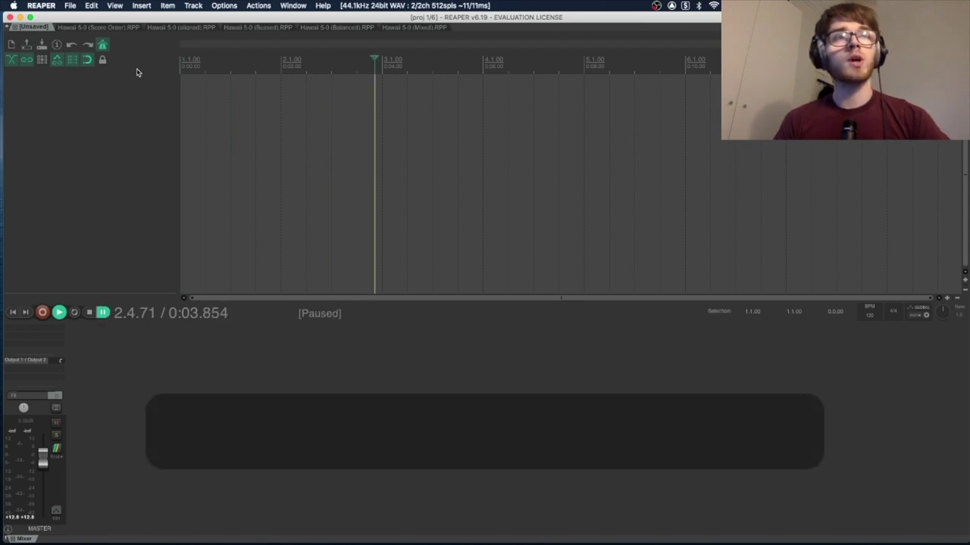
# Step: In the project settings, select a sample rate of 44100, set the project BPM to 180 with a 4/4 time signature, and apply
pyautogui.click(70, 4)
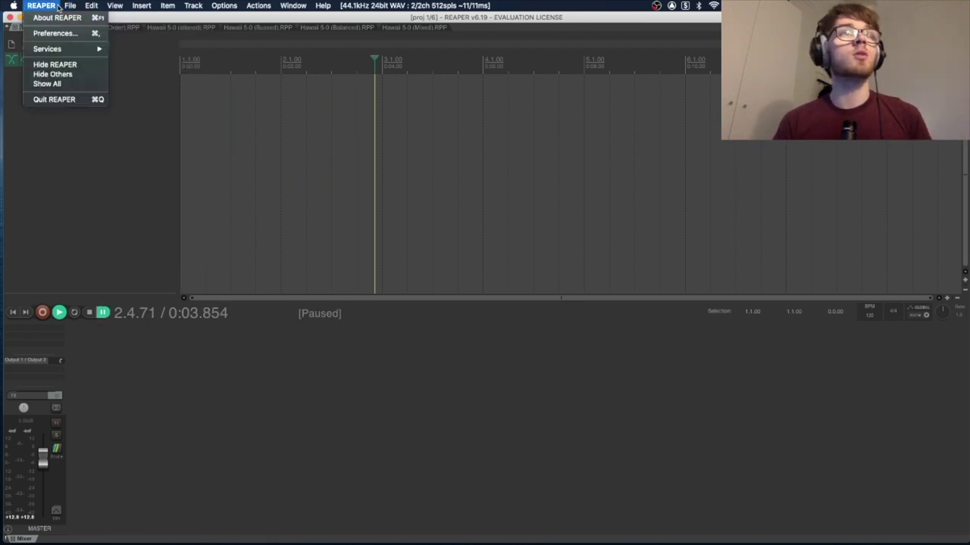
pyautogui.click(118, 141)
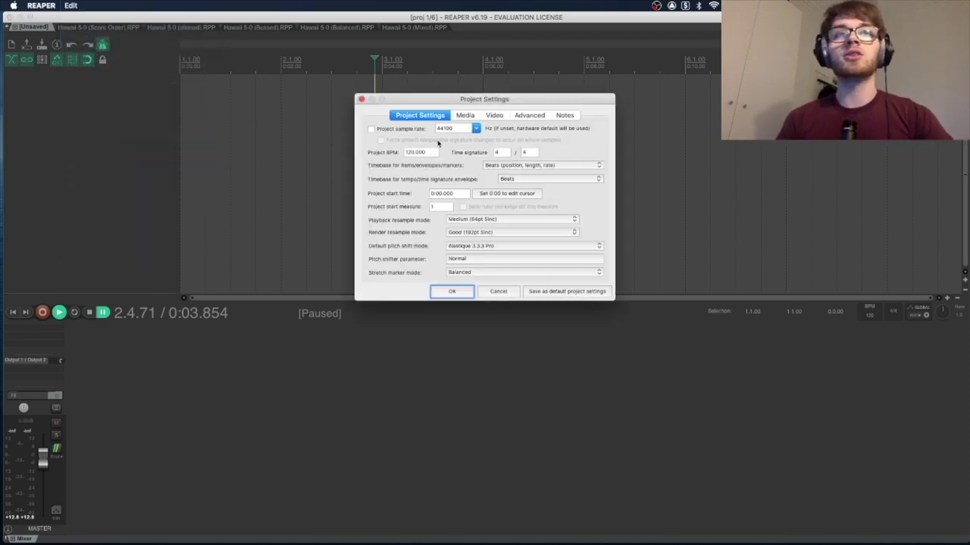
pyautogui.click(476, 128)
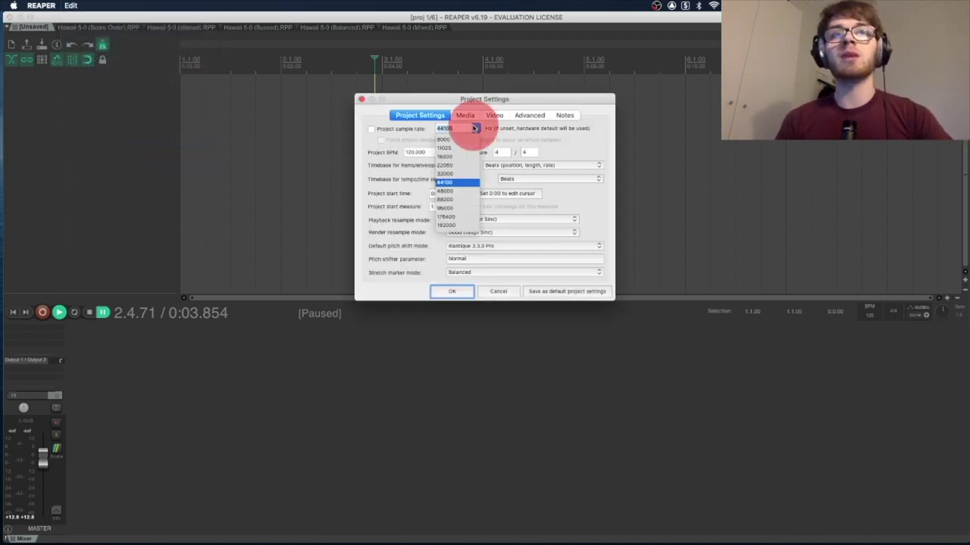
pyautogui.click(452, 184)
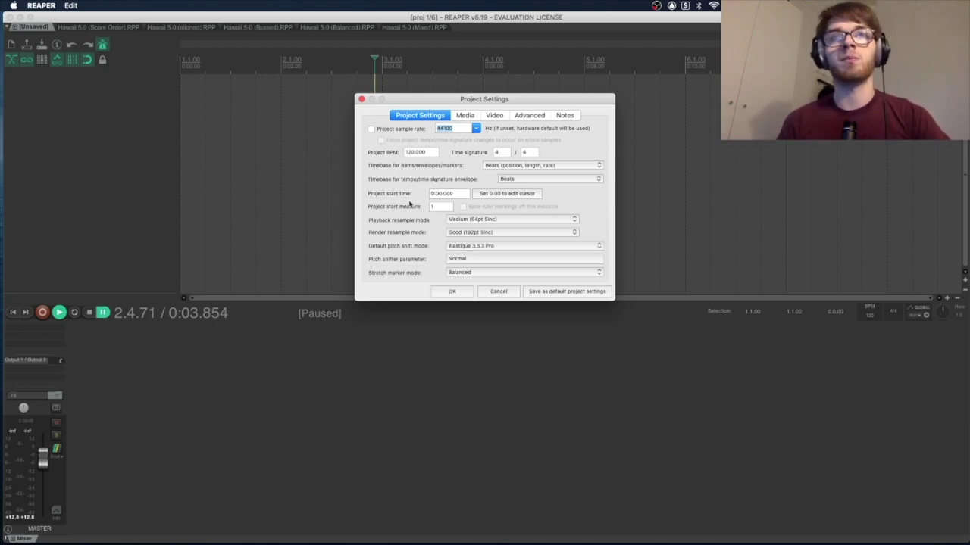
pyautogui.click(412, 153)
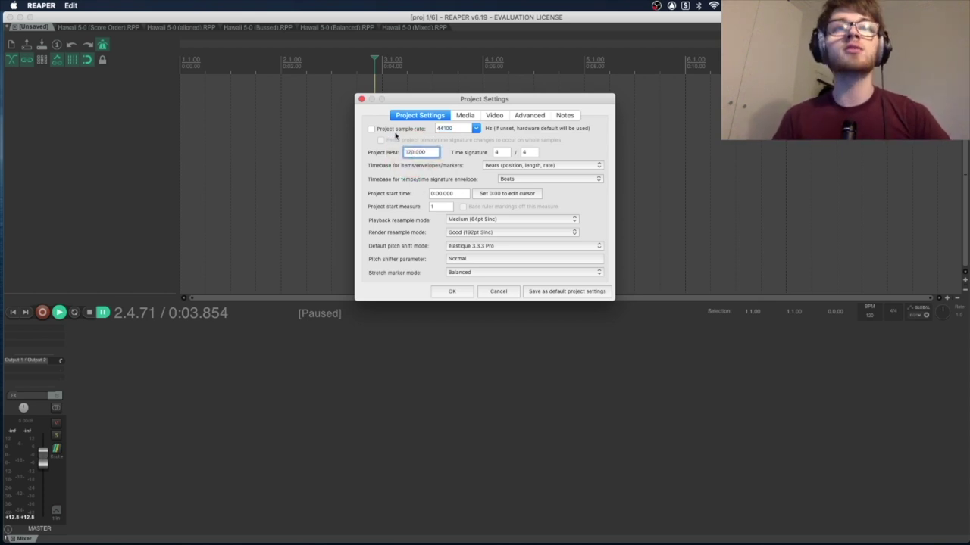
pyautogui.press('BackSpace')
pyautogui.write('8')
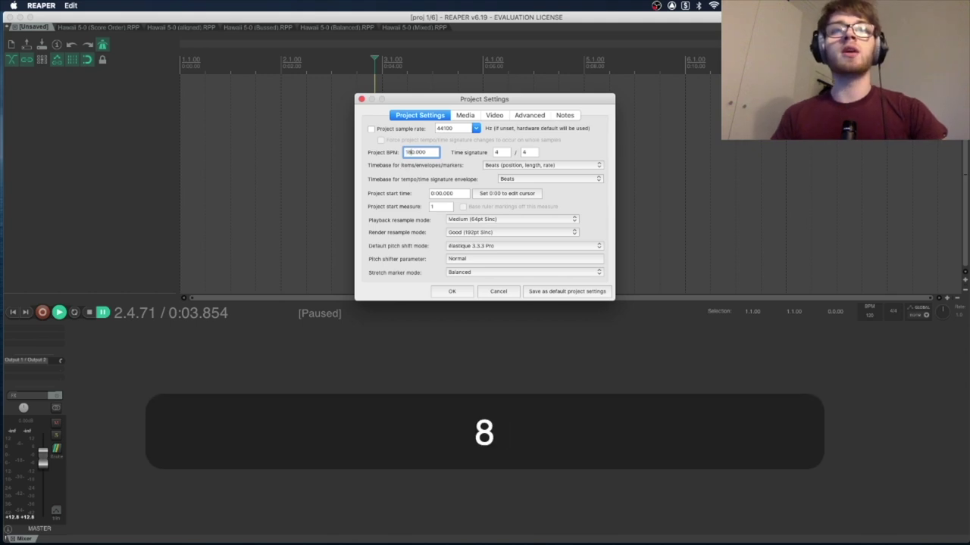
pyautogui.click(500, 153)
pyautogui.click(524, 153)
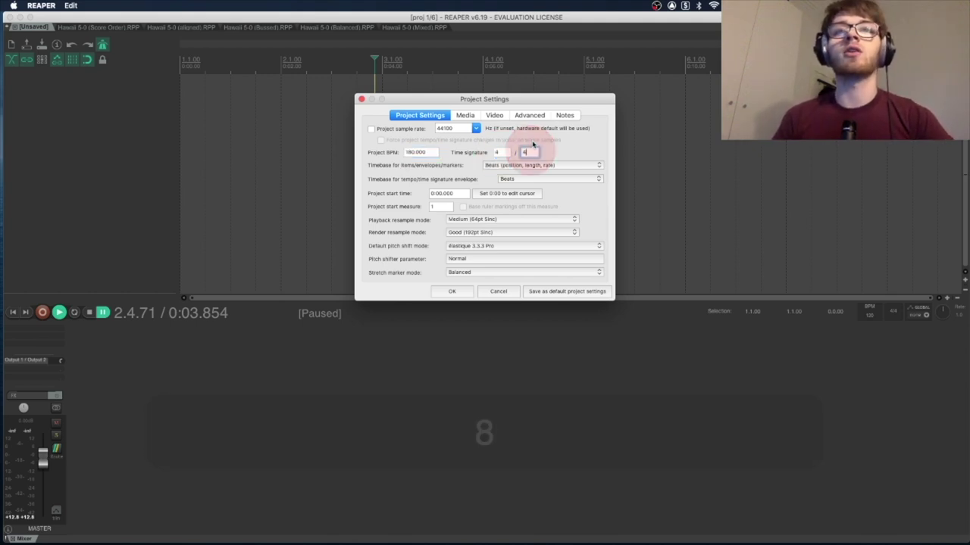
pyautogui.click(464, 294)
# Step: Play the project from the start to hear the metronome at the new tempo, and pause
pyautogui.press('Return')
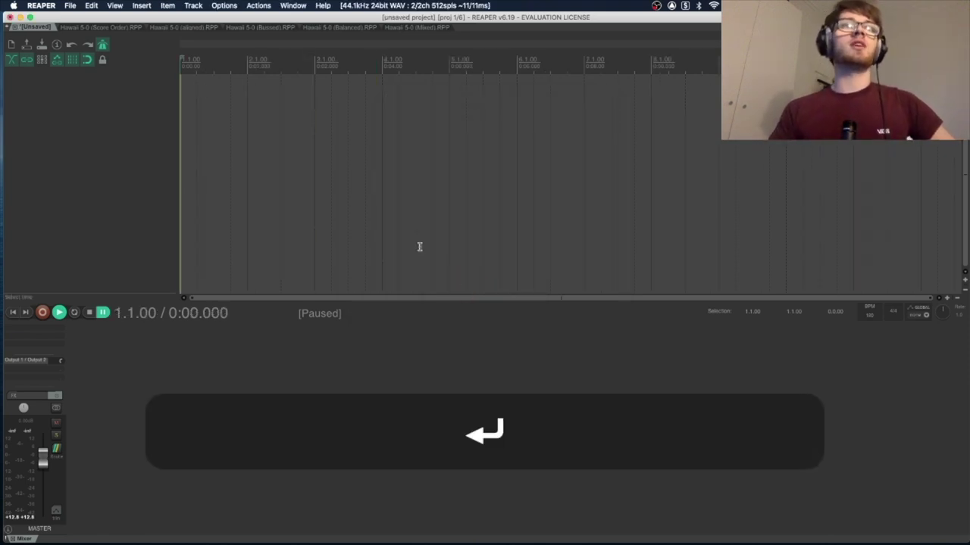
pyautogui.press('space')
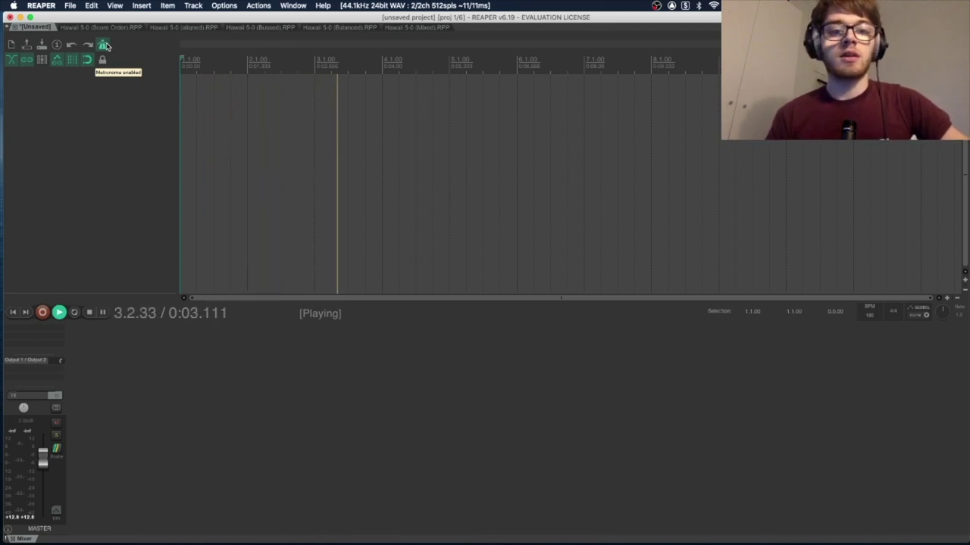
pyautogui.hotkey('ctrl', 'space')
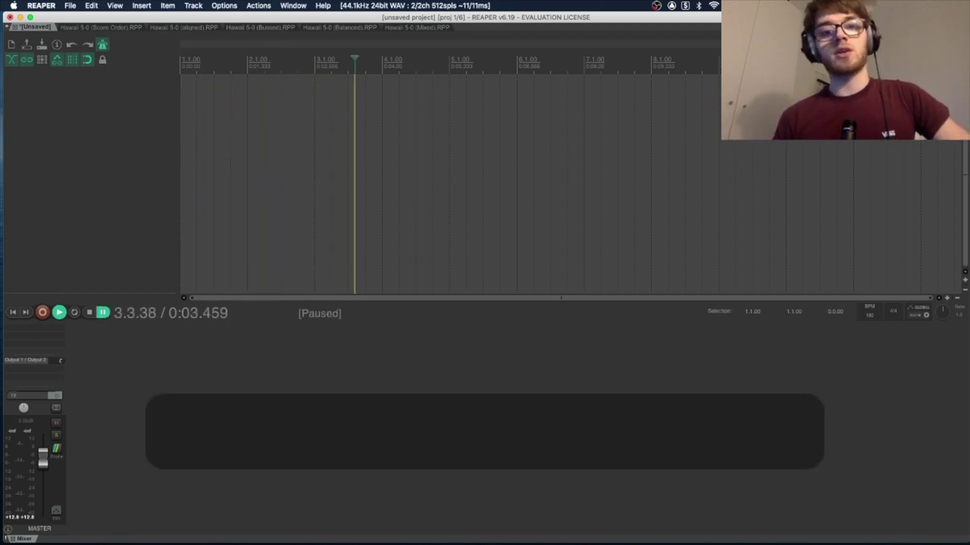
# Step: Switch to Finder, open the Videos folder in Hawaii 5-0 Media, and import its recordings onto the REAPER timeline as separate tracks
pyautogui.moveTo(765, 539); pyautogui.dragTo(795, 278)
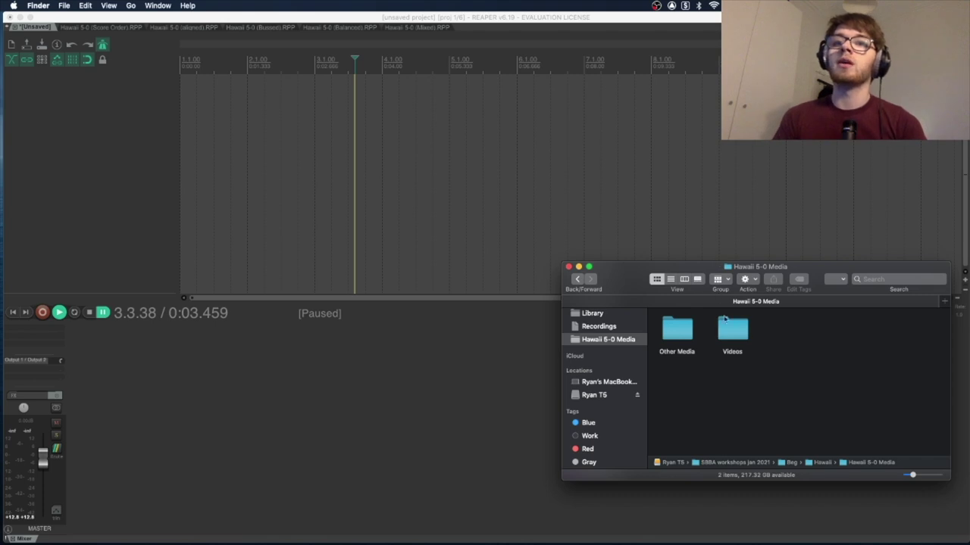
pyautogui.doubleClick(732, 331)
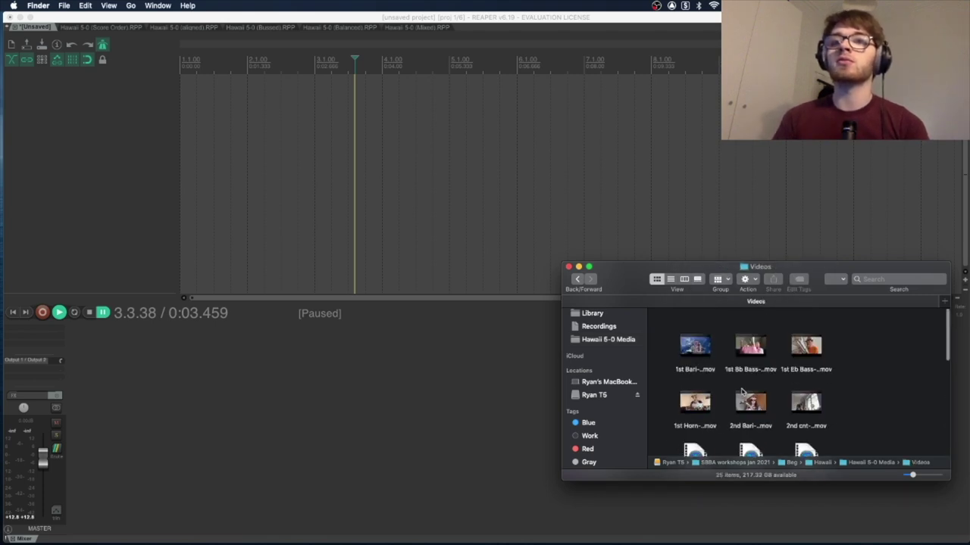
pyautogui.scroll(-10, 741, 392)
pyautogui.click(577, 283)
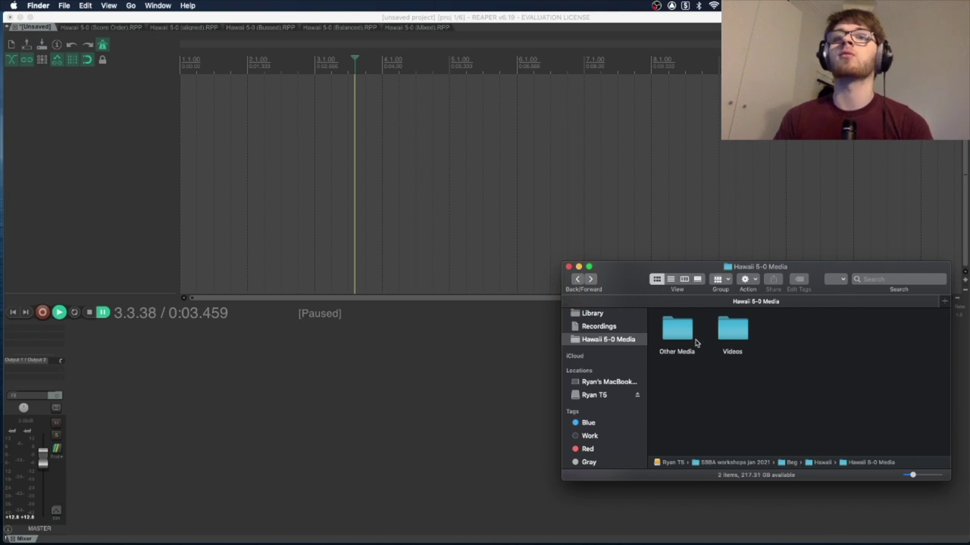
pyautogui.doubleClick(732, 329)
pyautogui.moveTo(871, 456); pyautogui.dragTo(182, 108)
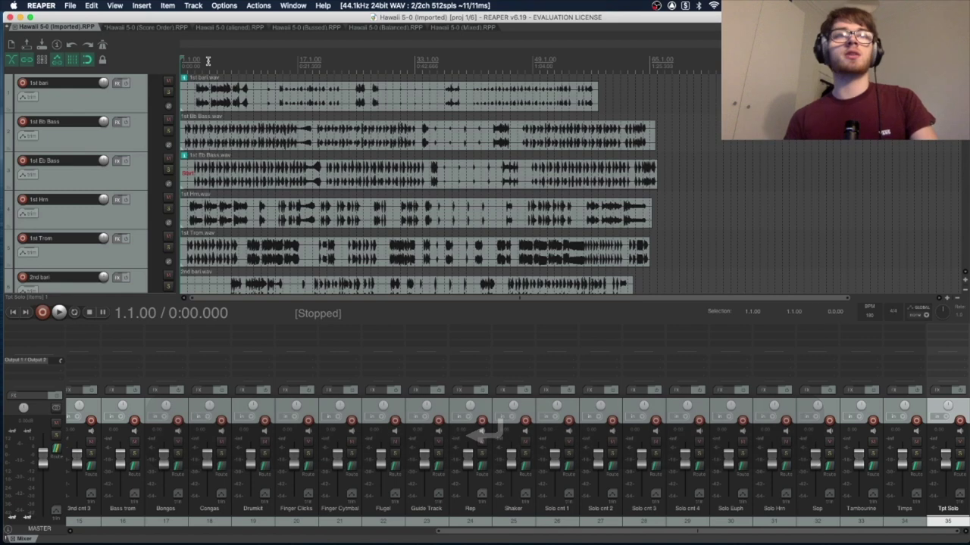
# Step: Look through the imported tracks in the arrange view and in the mixer
pyautogui.scroll(-5, 294, 197)
pyautogui.scroll(5, 294, 196)
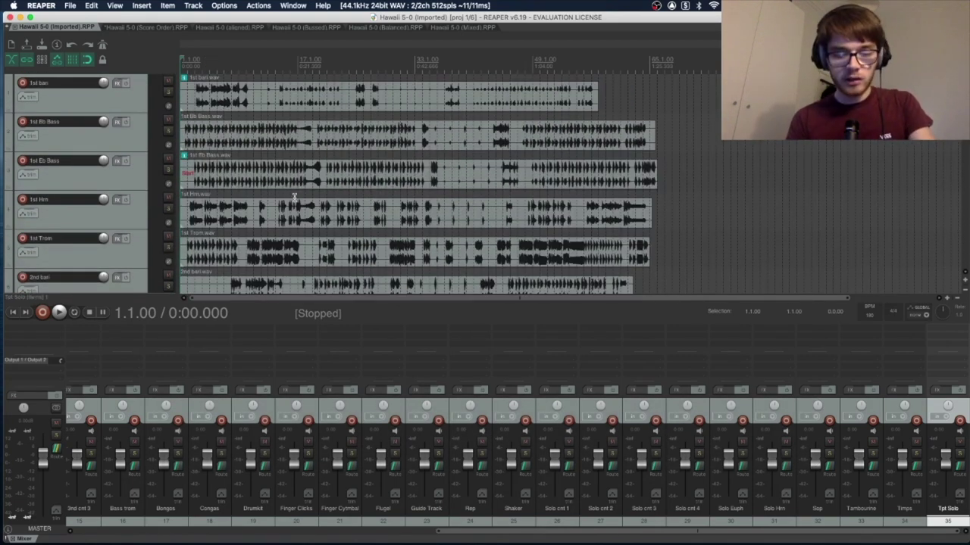
pyautogui.press('super+m')
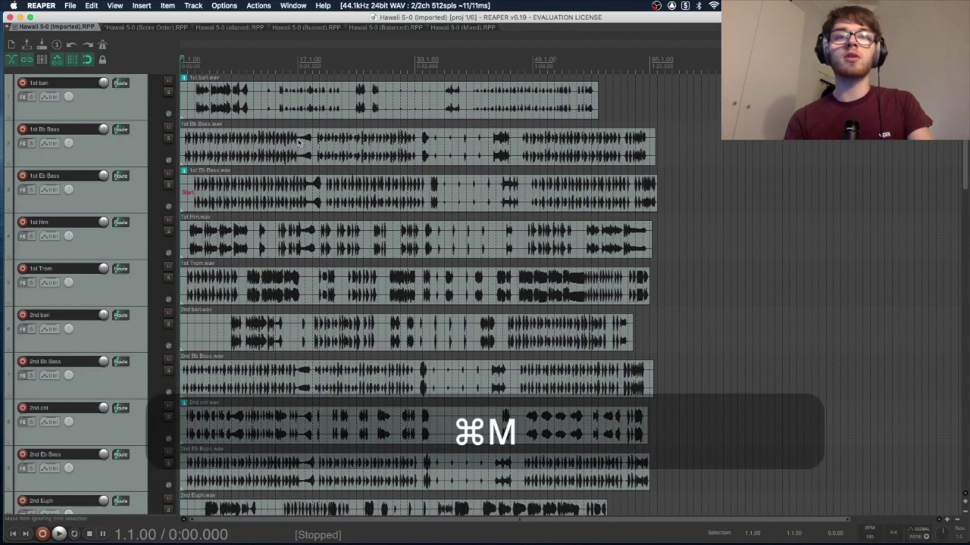
pyautogui.press('super+m')
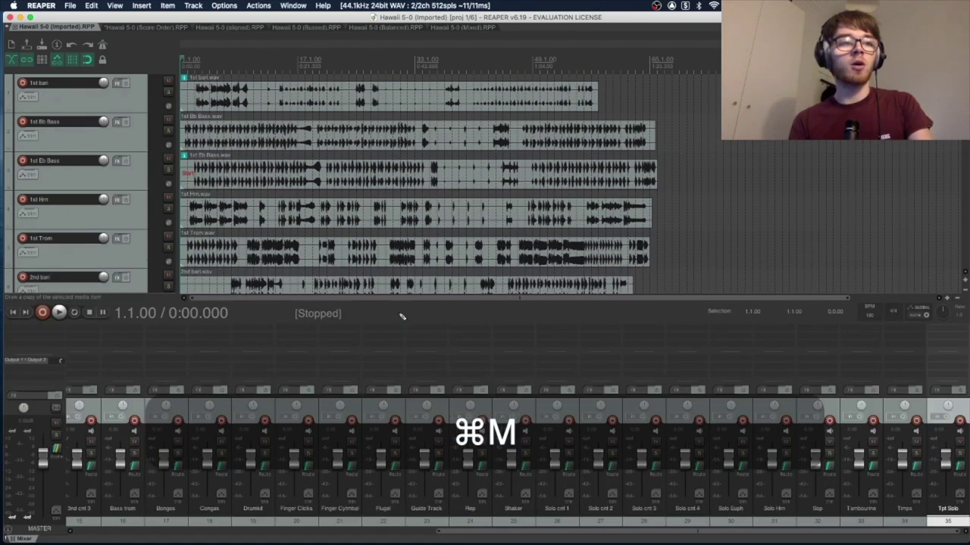
pyautogui.moveTo(465, 529); pyautogui.dragTo(91, 492)
# Step: Hide the mixer and reduce the track heights until every imported track fits in the arrange view
pyautogui.press('super+m')
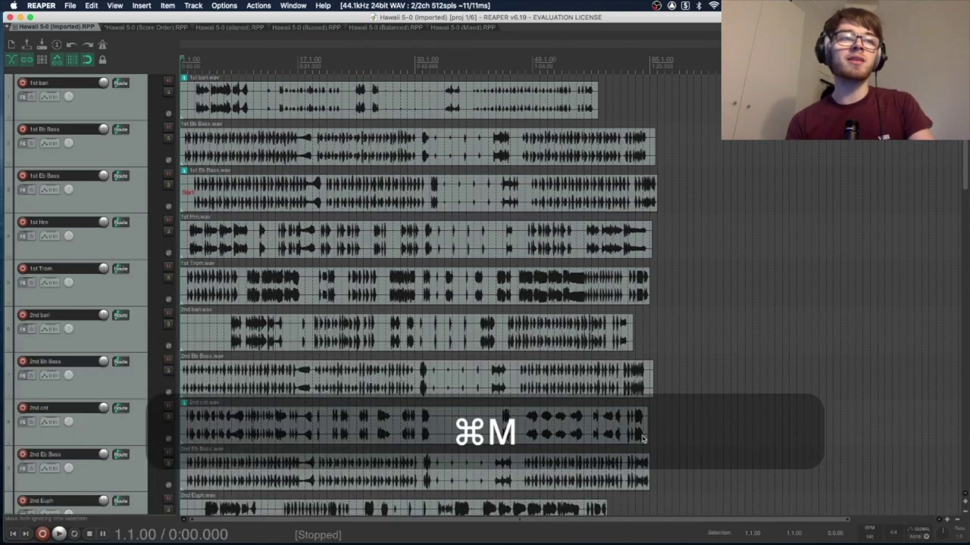
pyautogui.scroll(-15, 339, 419)
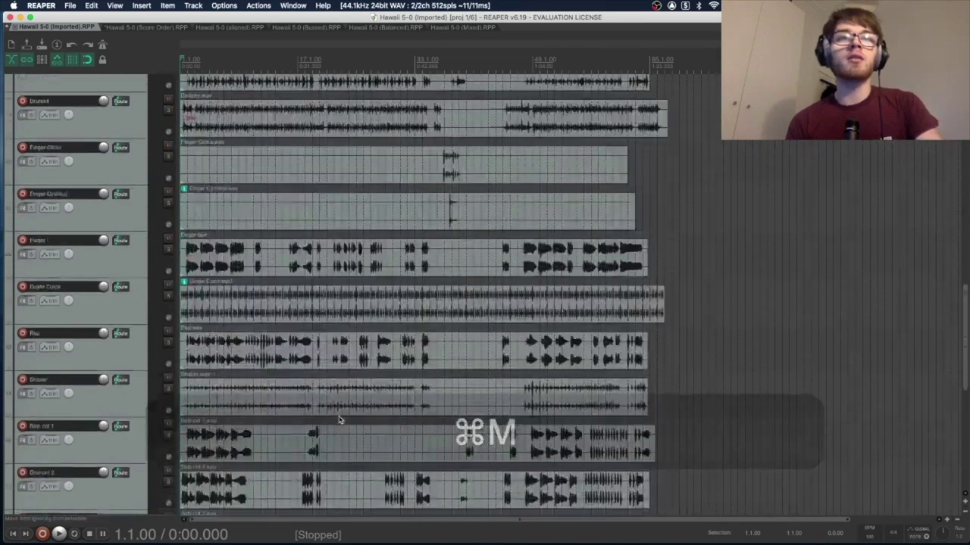
pyautogui.scroll(-5, 339, 419)
pyautogui.scroll(15, 339, 419)
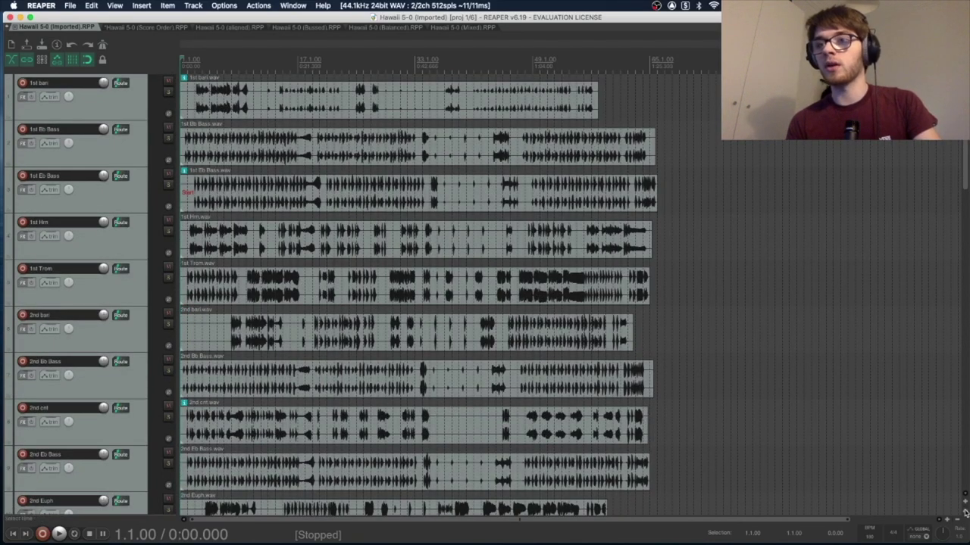
pyautogui.click(965, 513)
pyautogui.click(964, 512)
pyautogui.click(964, 513)
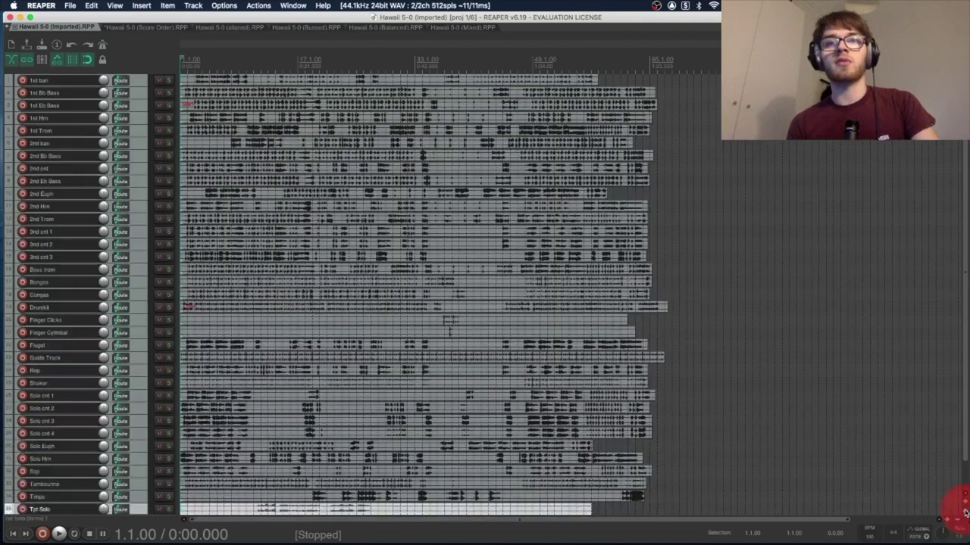
pyautogui.scroll(-1, 394, 272)
pyautogui.scroll(1, 382, 250)
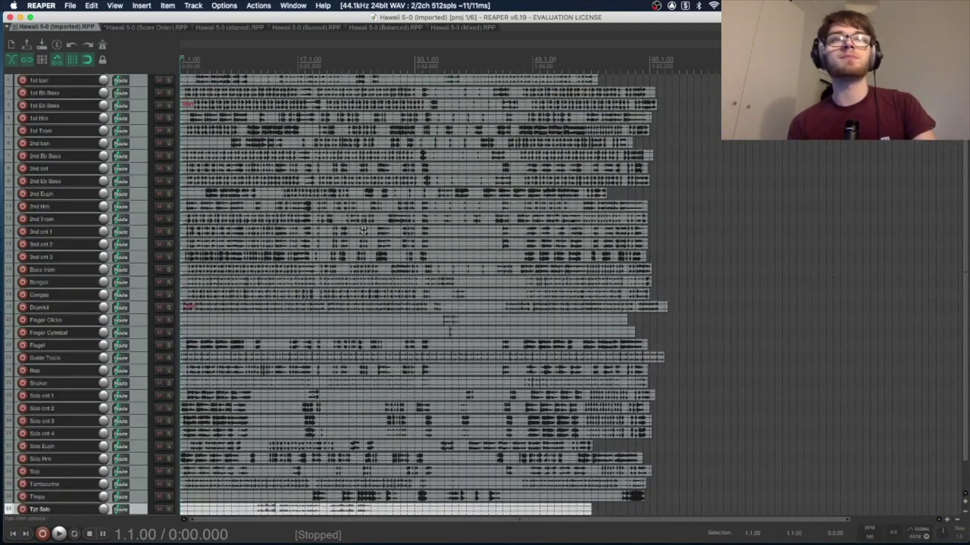
# Step: Play all the imported tracks from the project start, skip ahead to around bar 6, and pause
pyautogui.click(188, 60)
pyautogui.press('Return')
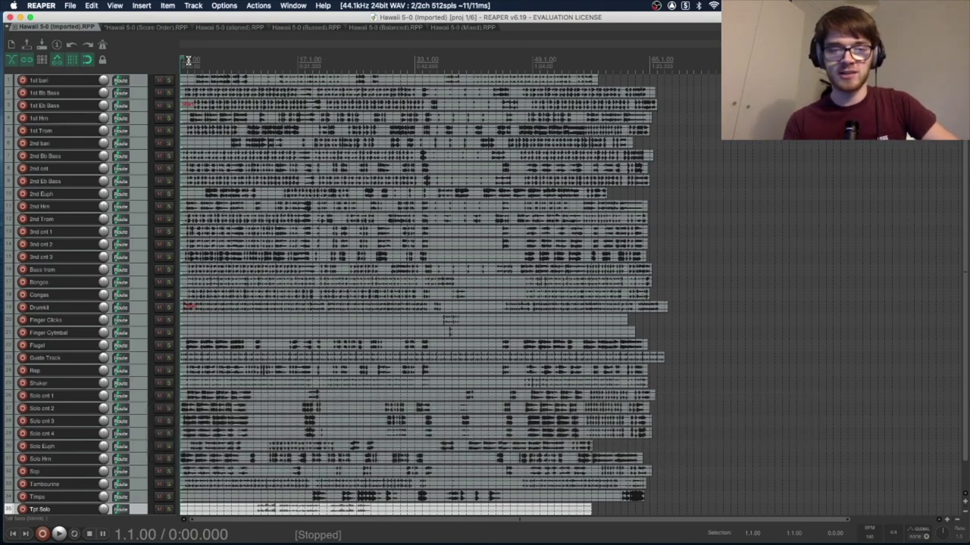
pyautogui.press('space')
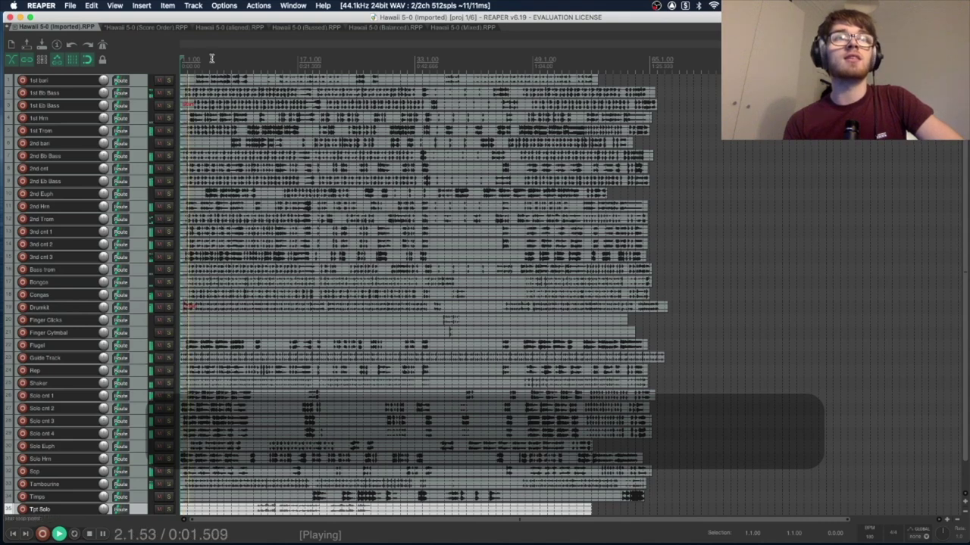
pyautogui.click(214, 61)
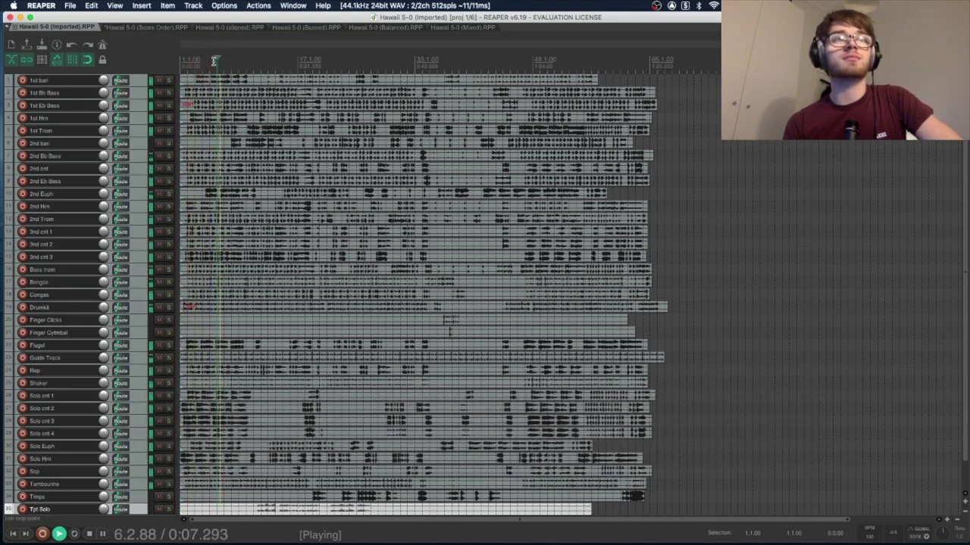
pyautogui.press('Return')
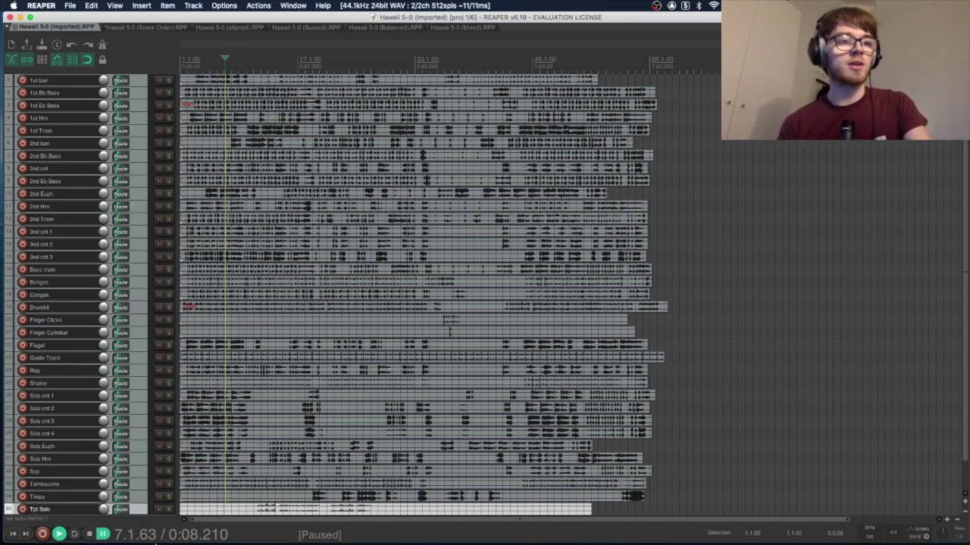
# Step: Move the Sop track to the top of the track list, followed by Solo cnt 1, Solo cnt 2 and Solo cnt 3 in that order
pyautogui.click(138, 469)
pyautogui.moveTo(138, 469); pyautogui.dragTo(142, 80)
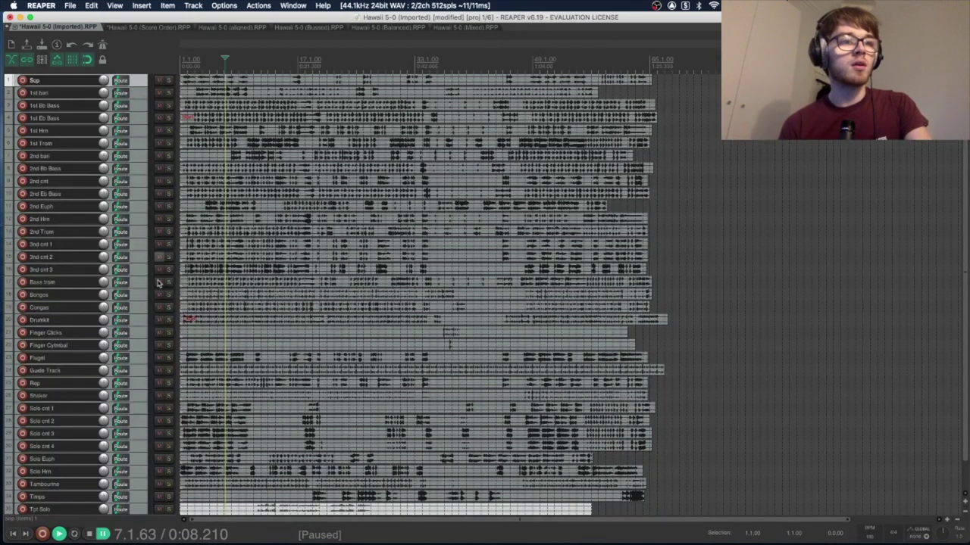
pyautogui.click(138, 408)
pyautogui.moveTo(135, 409); pyautogui.dragTo(128, 86)
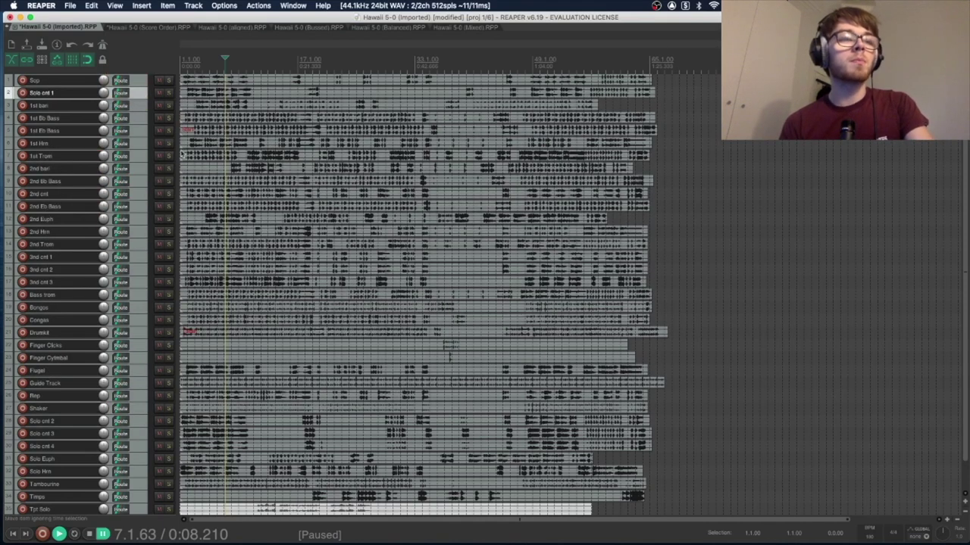
pyautogui.click(130, 421)
pyautogui.moveTo(130, 421); pyautogui.dragTo(123, 99)
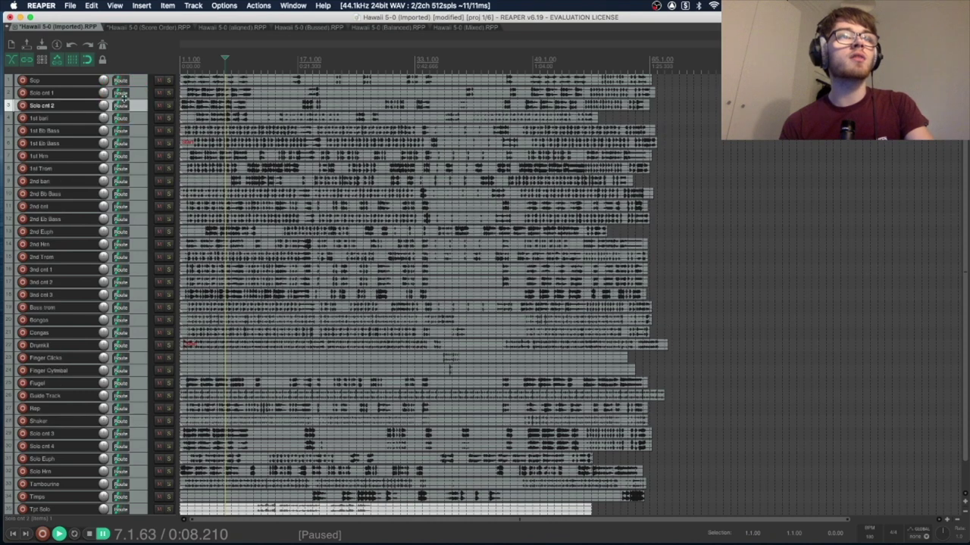
pyautogui.click(140, 434)
pyautogui.moveTo(141, 434); pyautogui.dragTo(151, 112)
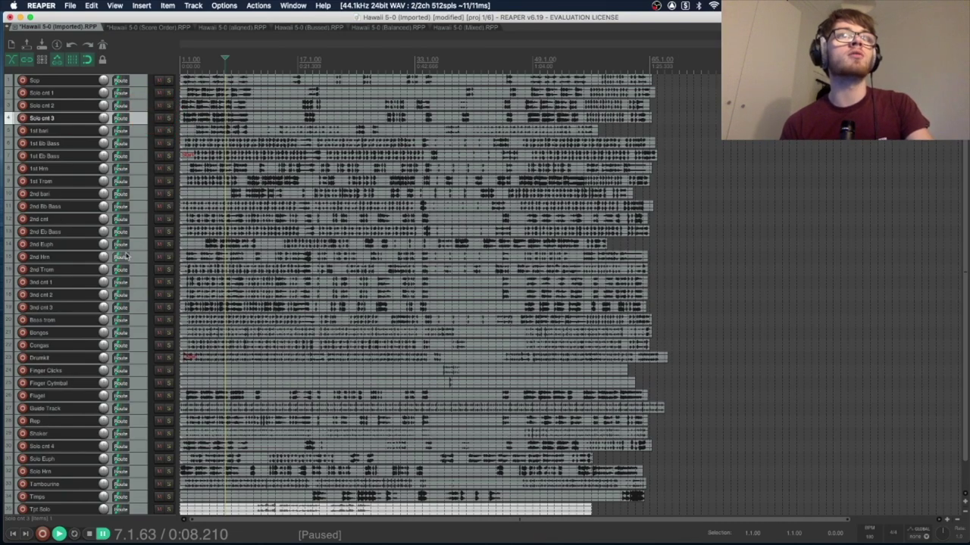
# Step: Switch to the Hawaii 5-0 (Score Order) project and go through its track list from Tpt Solo and the solo cornets downwards
pyautogui.click(157, 28)
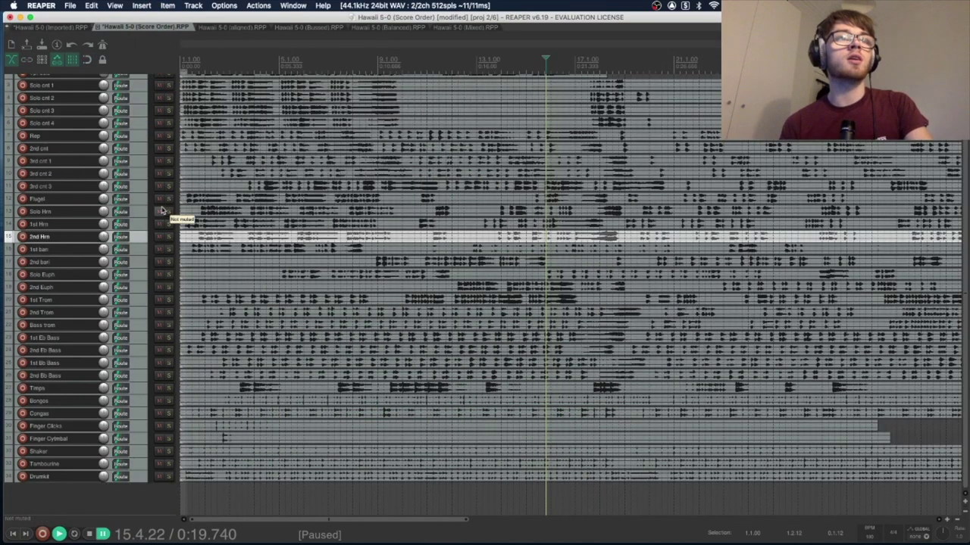
pyautogui.scroll(2, 161, 211)
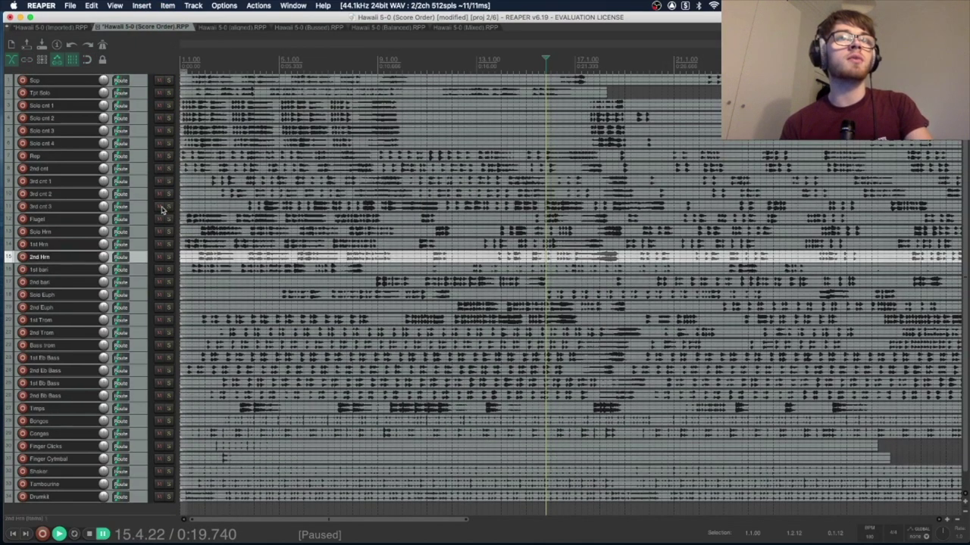
pyautogui.click(145, 93)
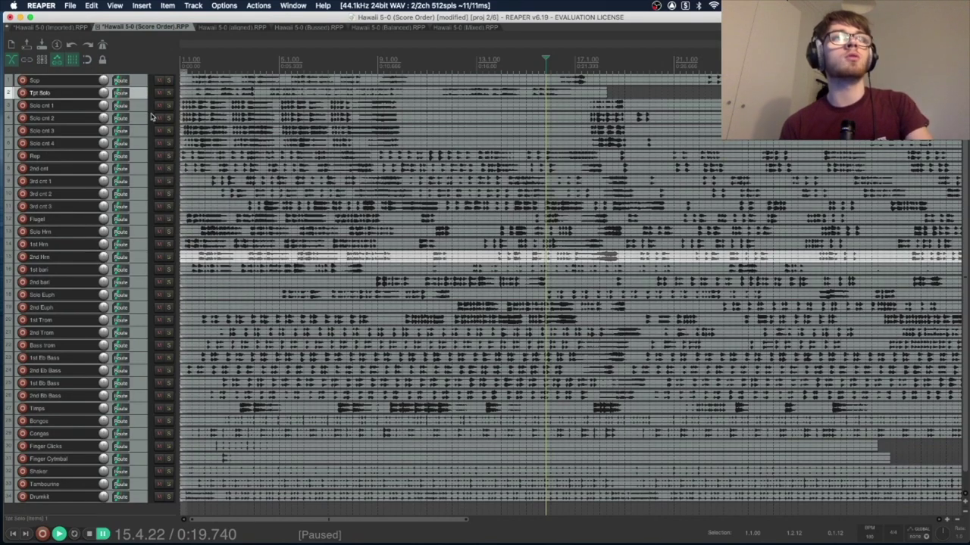
pyautogui.click(138, 105)
pyautogui.click(138, 118)
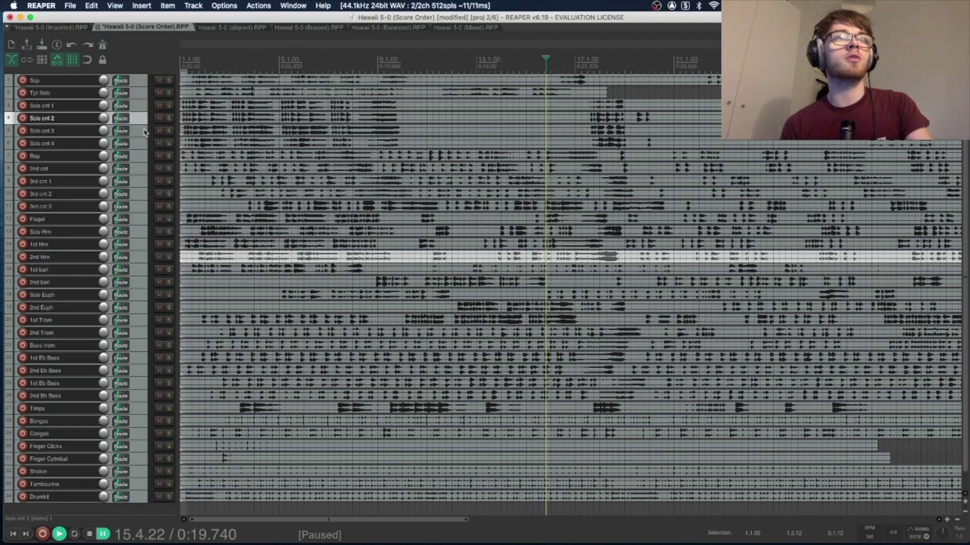
pyautogui.click(143, 130)
pyautogui.scroll(-1, 145, 456)
# Step: Solo the Drumkit track, play it briefly, and return the playhead to the project start
pyautogui.click(138, 477)
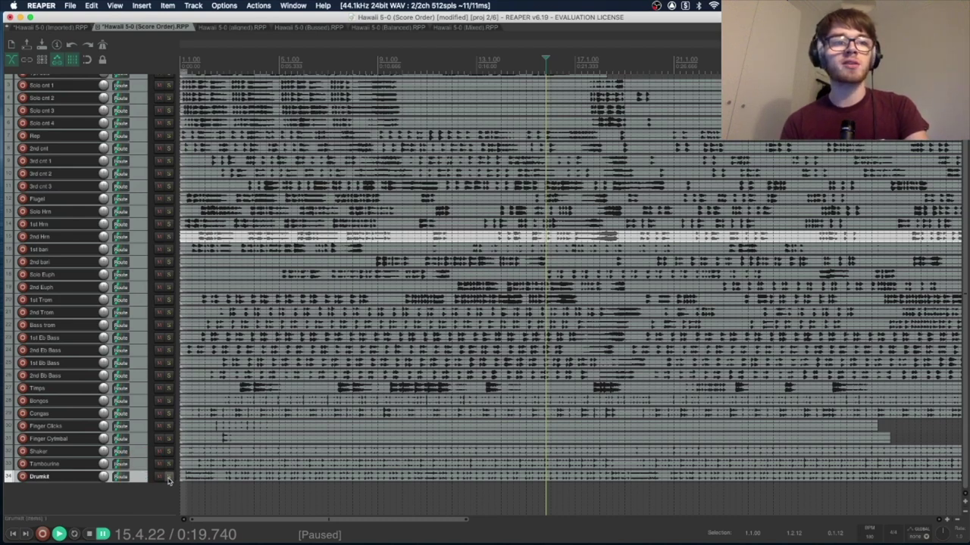
pyautogui.click(168, 478)
pyautogui.press('space')
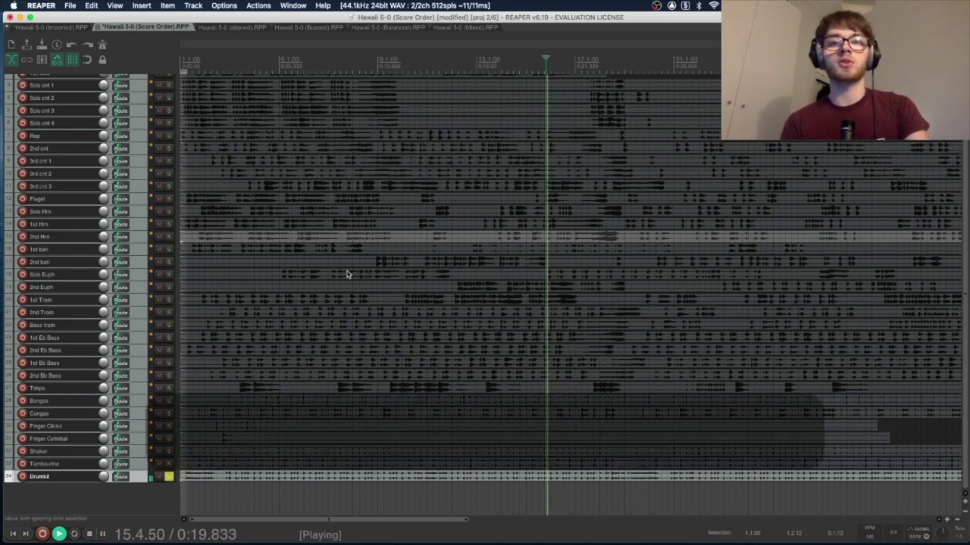
pyautogui.press('Return')
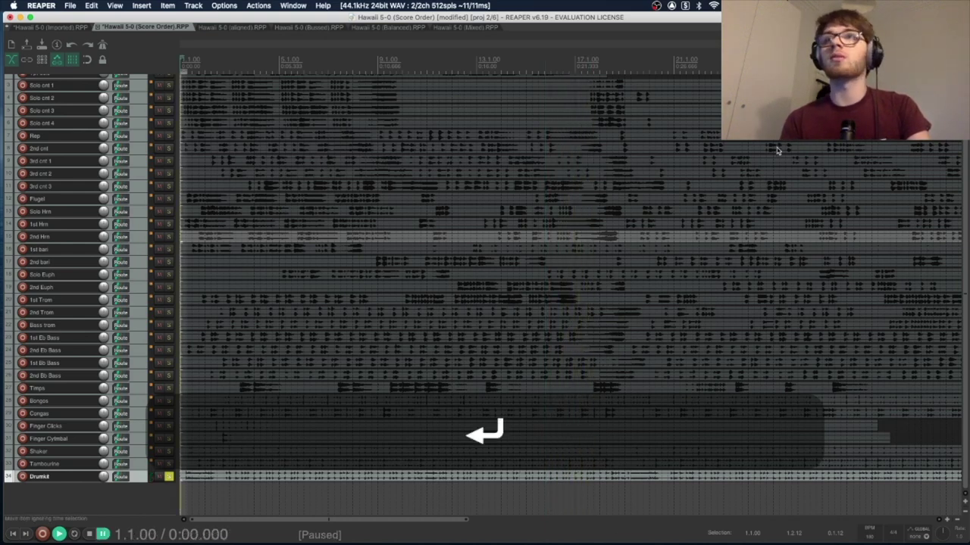
# Step: Increase the height of all tracks and bring the Drumkit track into view
pyautogui.click(963, 504)
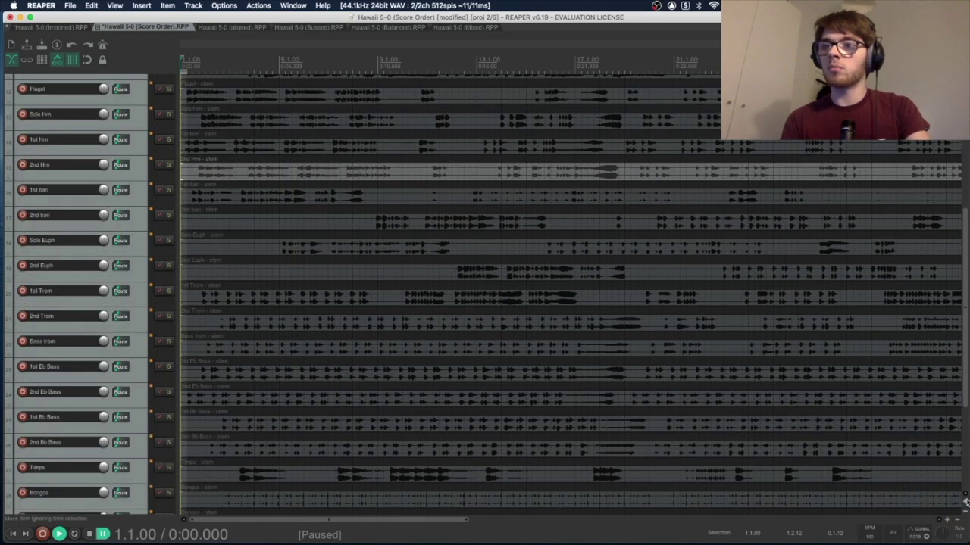
pyautogui.click(964, 503)
pyautogui.click(964, 503)
pyautogui.click(964, 502)
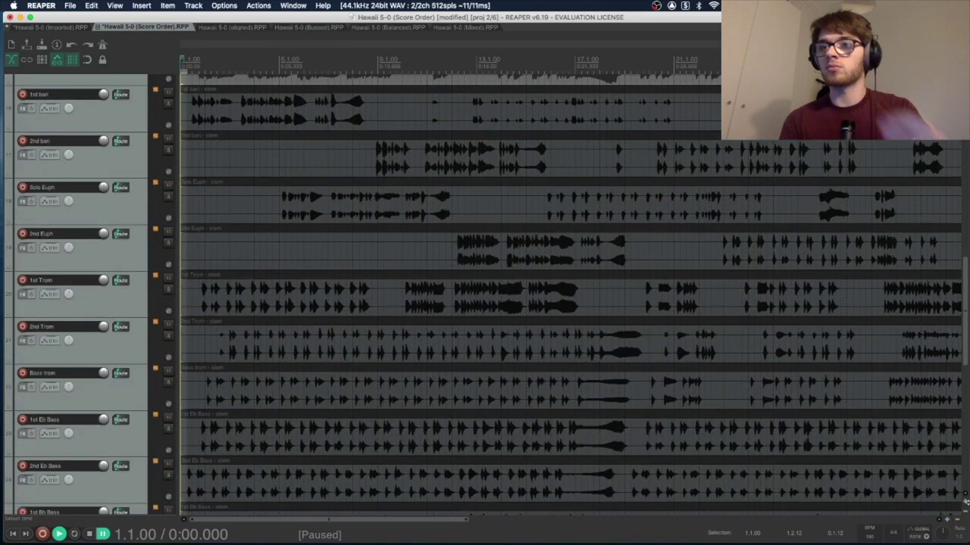
pyautogui.scroll(-10, 631, 395)
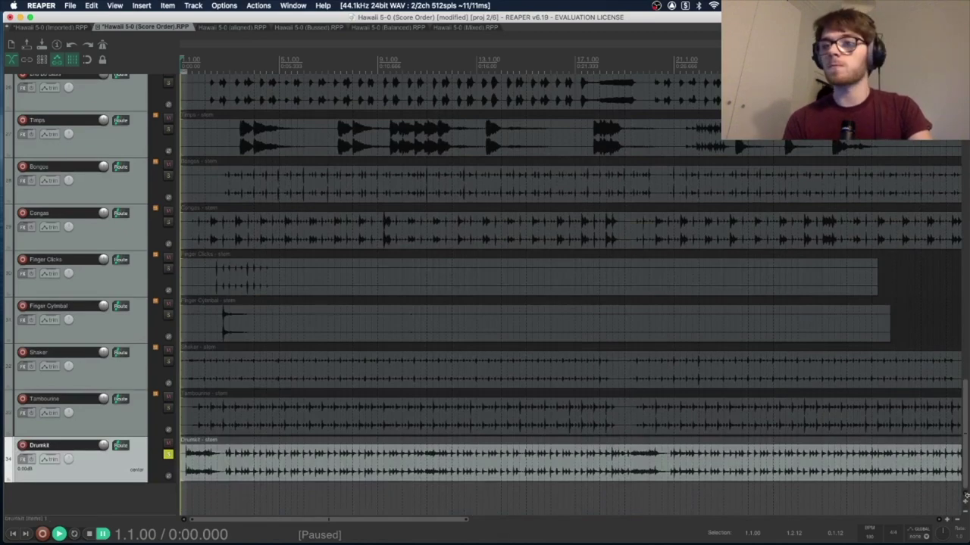
pyautogui.click(965, 502)
pyautogui.scroll(-5, 356, 358)
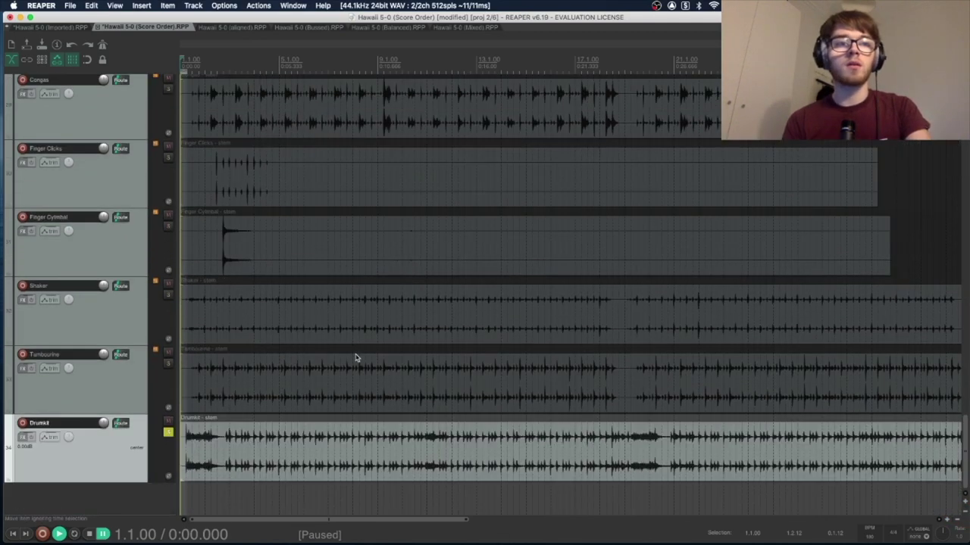
# Step: Move the Drumkit recording so its first hit lines up with the start of bar 2
pyautogui.scroll(8, 356, 358)
pyautogui.scroll(3, 355, 358)
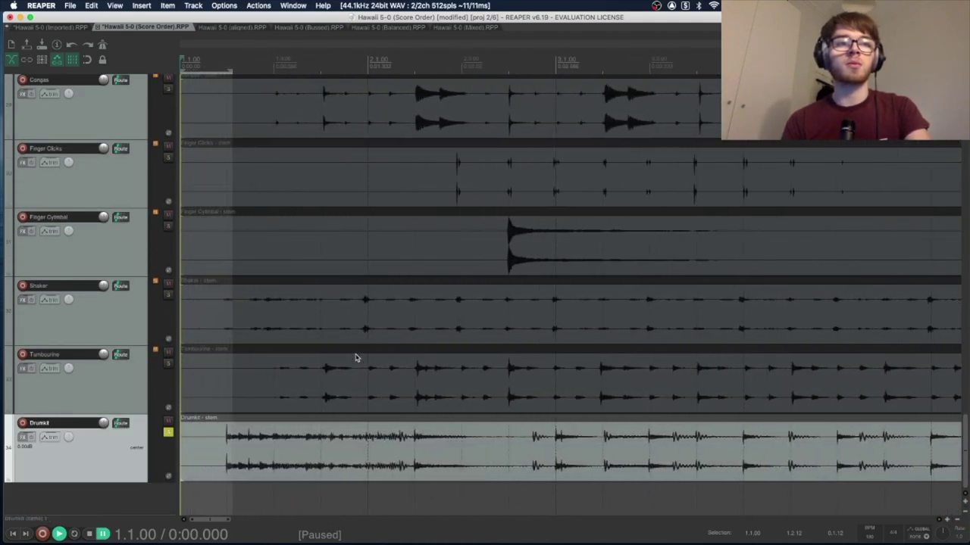
pyautogui.scroll(2, 356, 357)
pyautogui.scroll(-3, 355, 357)
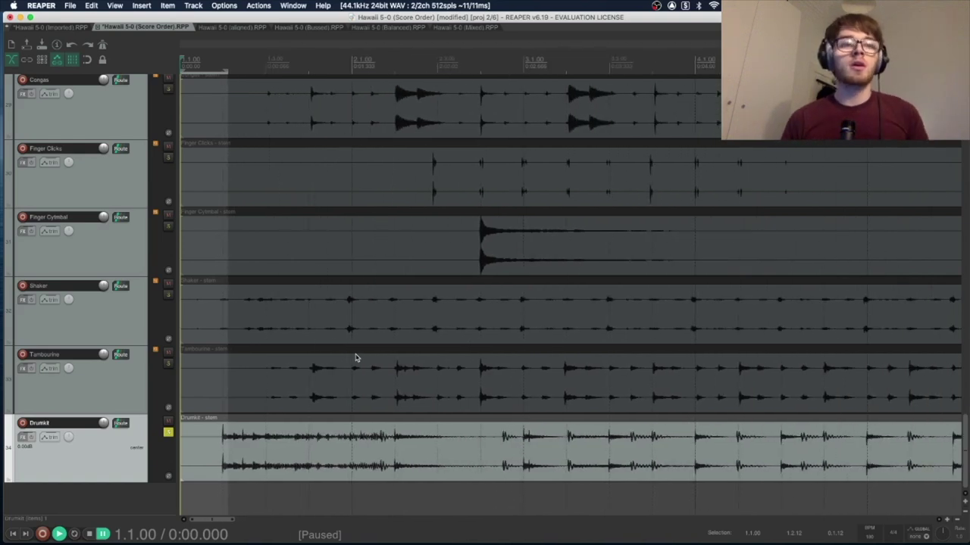
pyautogui.moveTo(254, 438); pyautogui.dragTo(391, 437)
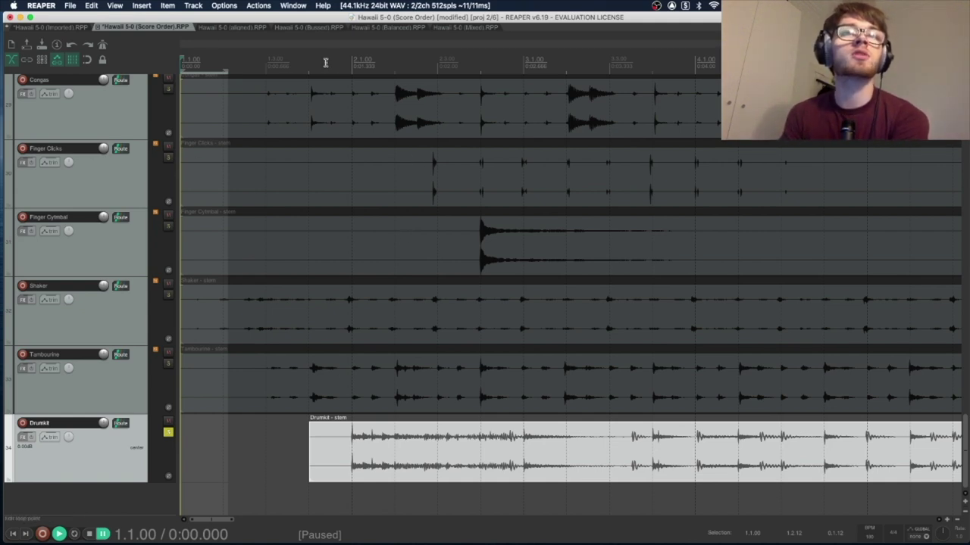
pyautogui.scroll(5, 385, 402)
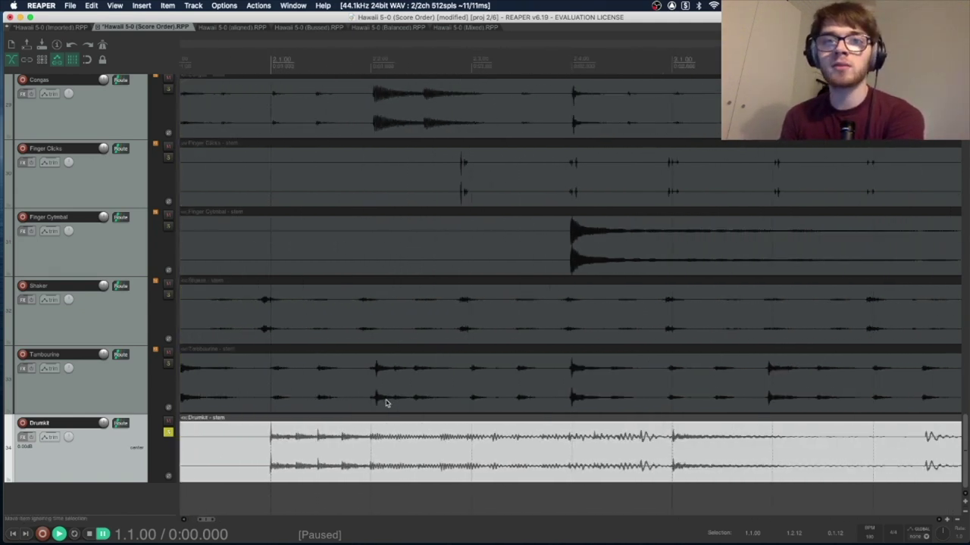
pyautogui.hscroll(5, 386, 403)
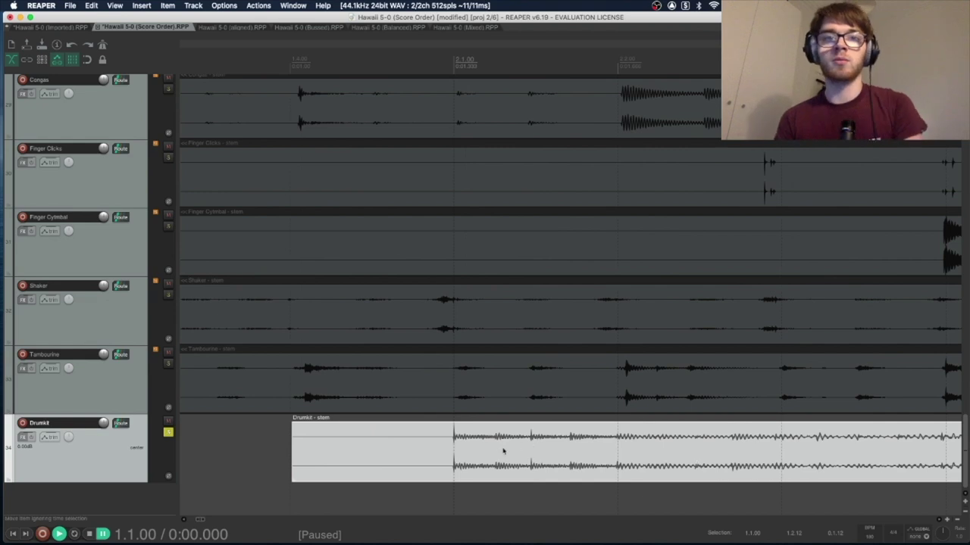
pyautogui.moveTo(482, 453)
pyautogui.mouseDown()
pyautogui.moveTo(474, 457)
pyautogui.moveTo(505, 455)
pyautogui.moveTo(490, 458)
pyautogui.mouseUp()
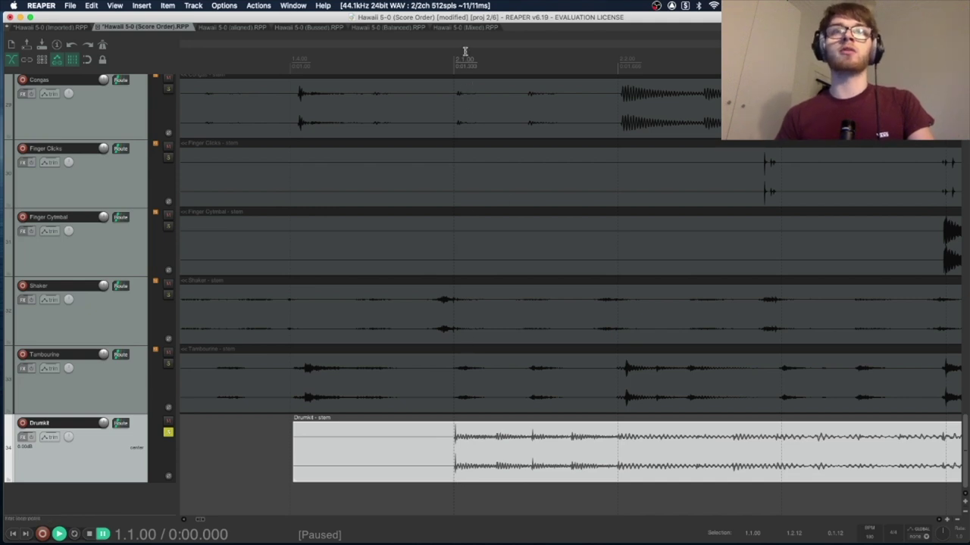
pyautogui.scroll(3, 480, 451)
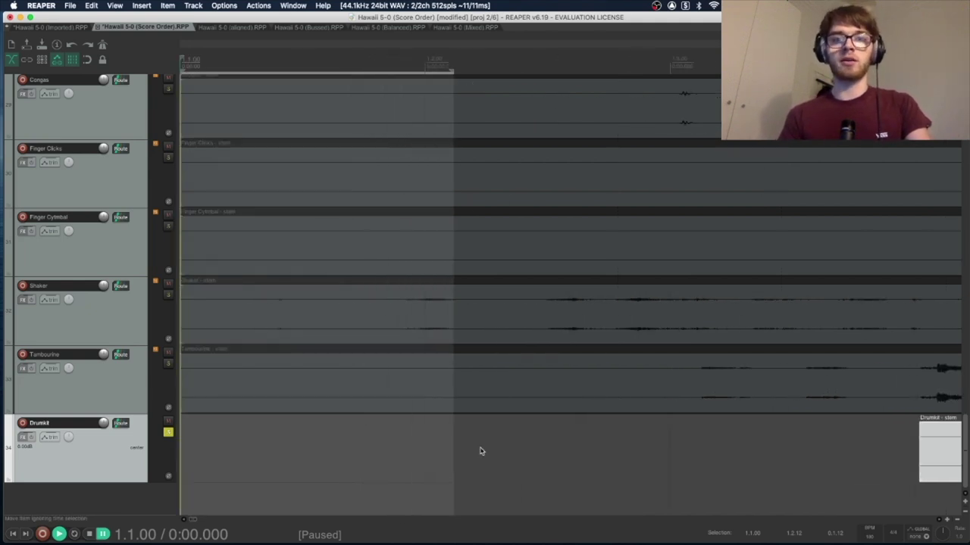
pyautogui.moveTo(505, 454); pyautogui.dragTo(505, 455)
pyautogui.scroll(-5, 504, 454)
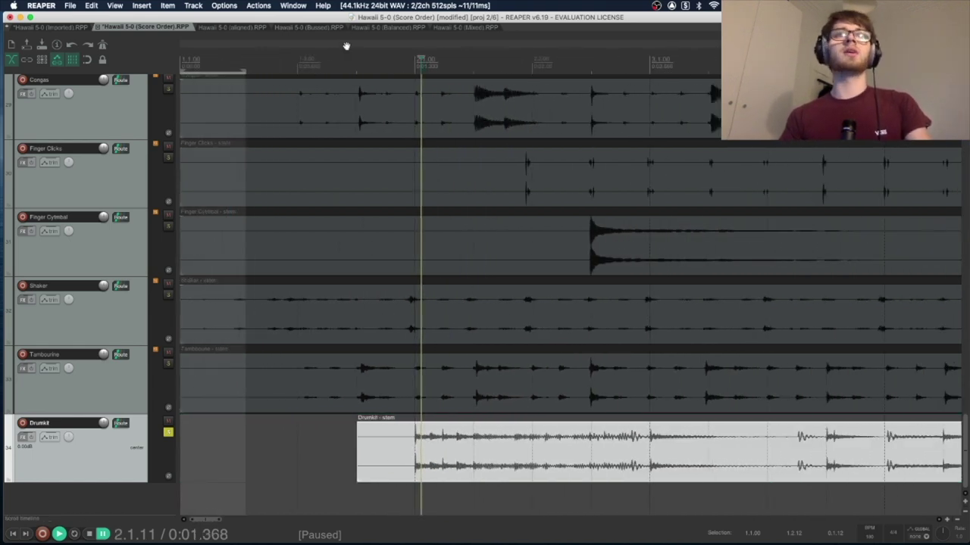
# Step: Turn on the metronome and play the soloed Drumkit from the project start against the click, pausing in bar 6
pyautogui.click(300, 77)
pyautogui.click(102, 44)
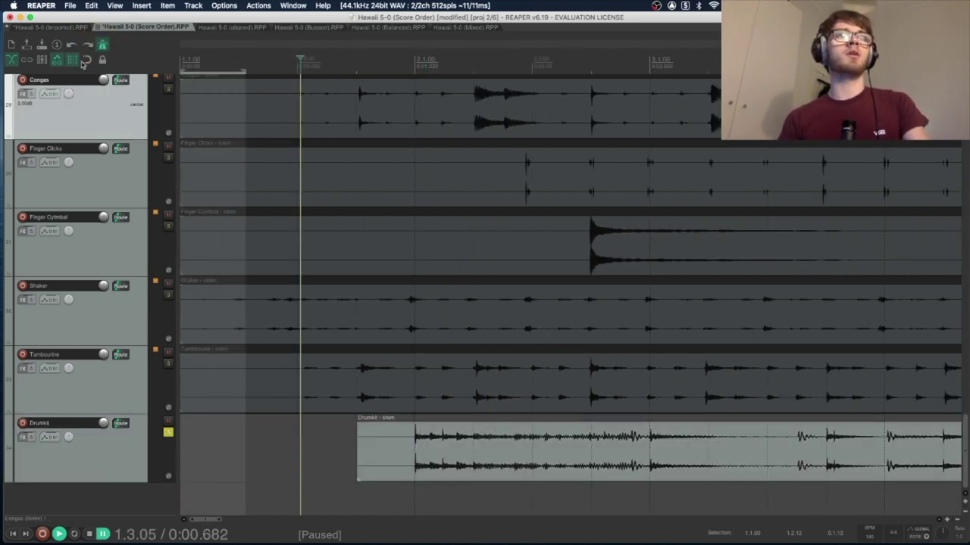
pyautogui.press('Return')
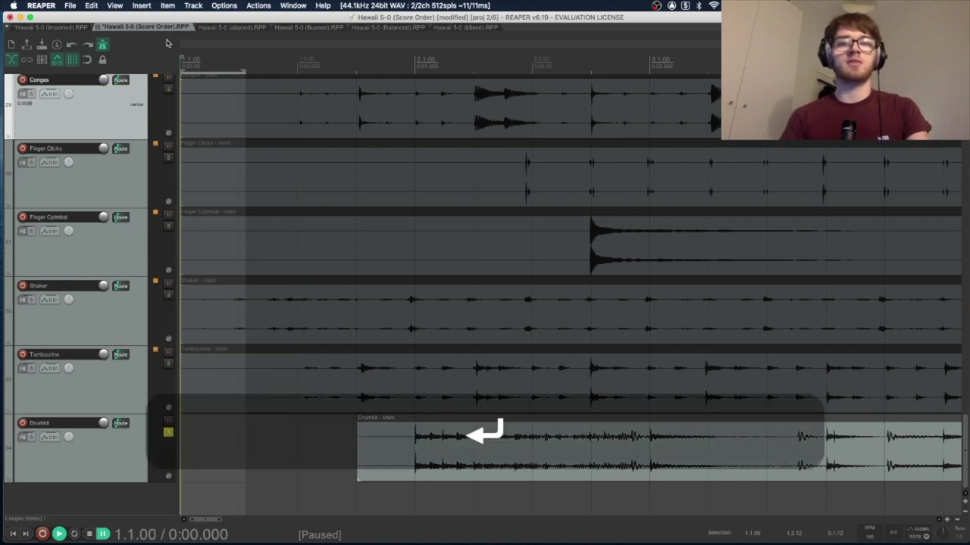
pyautogui.press('space')
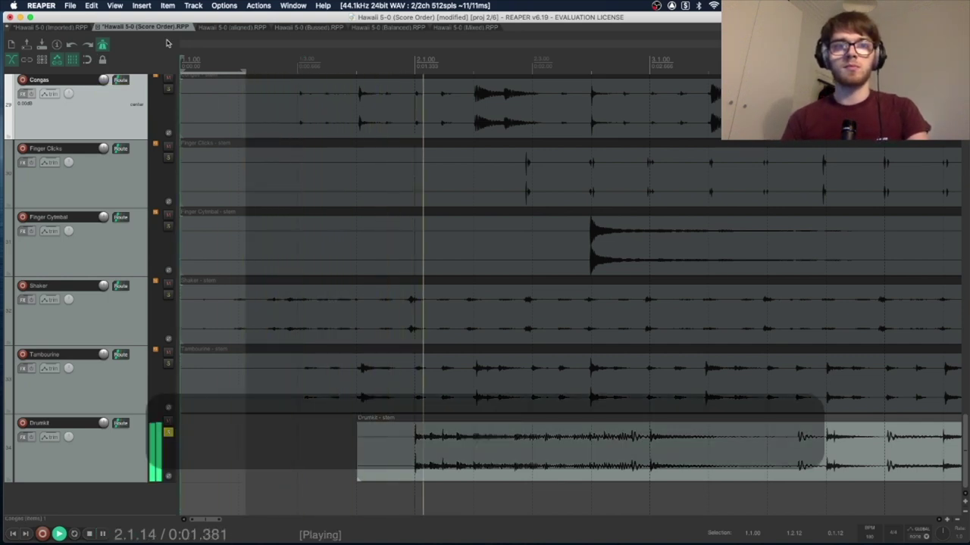
pyautogui.scroll(-5, 414, 88)
pyautogui.press('space')
pyautogui.press('space')
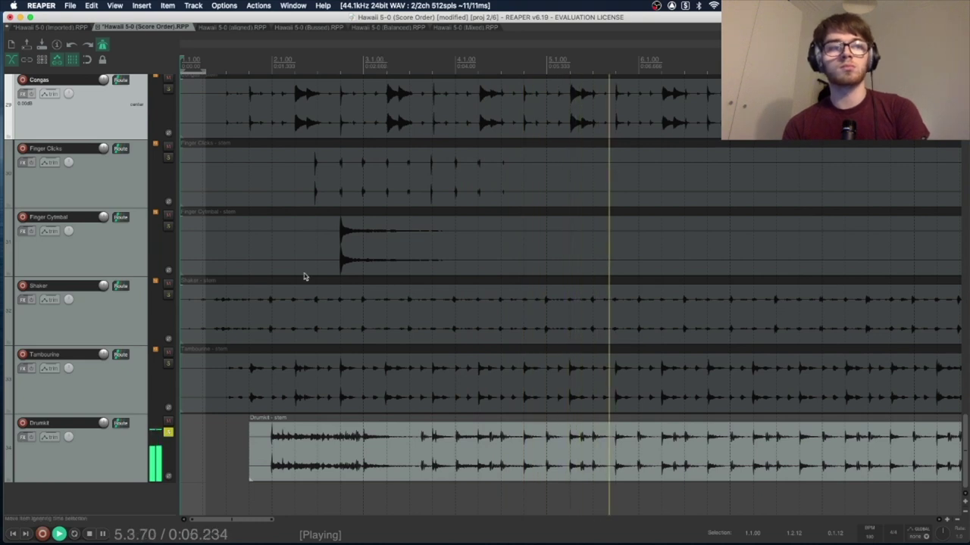
pyautogui.hotkey('ctrl', 'space')
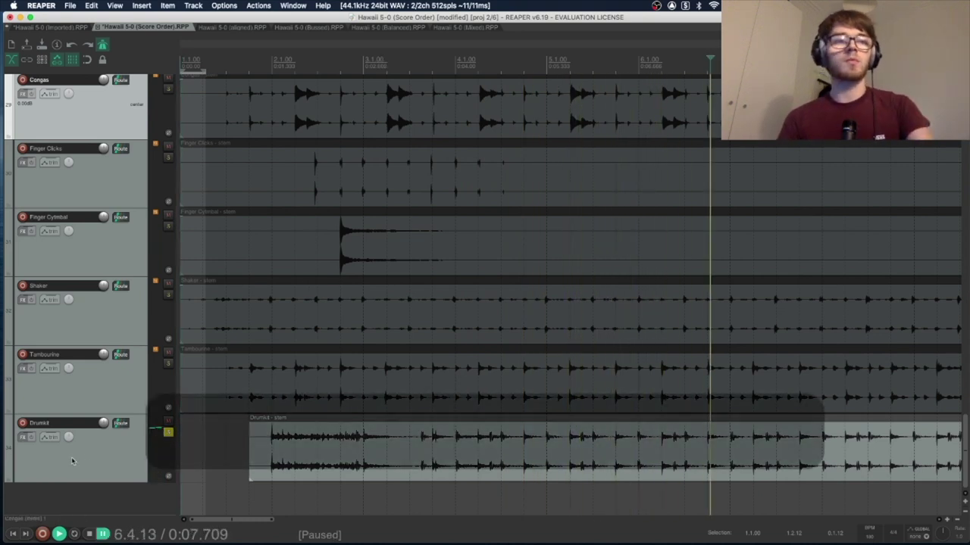
# Step: Unsolo the Drumkit track and look over the other recordings that need aligning to it
pyautogui.click(168, 434)
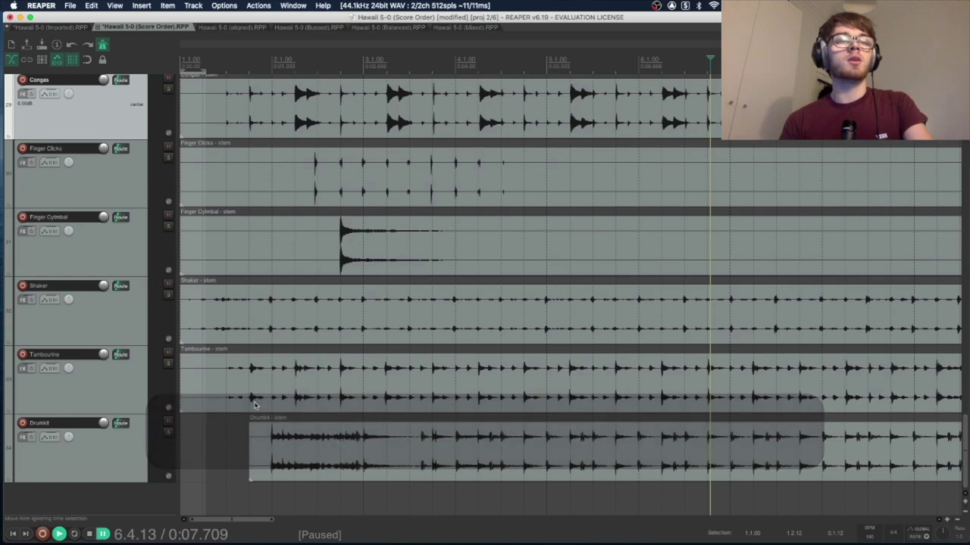
pyautogui.click(232, 438)
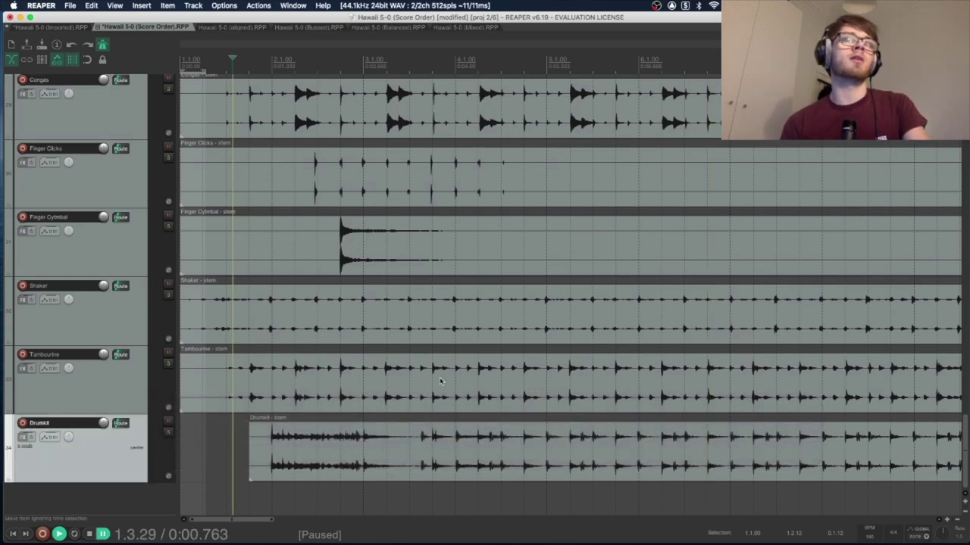
pyautogui.scroll(15, 440, 381)
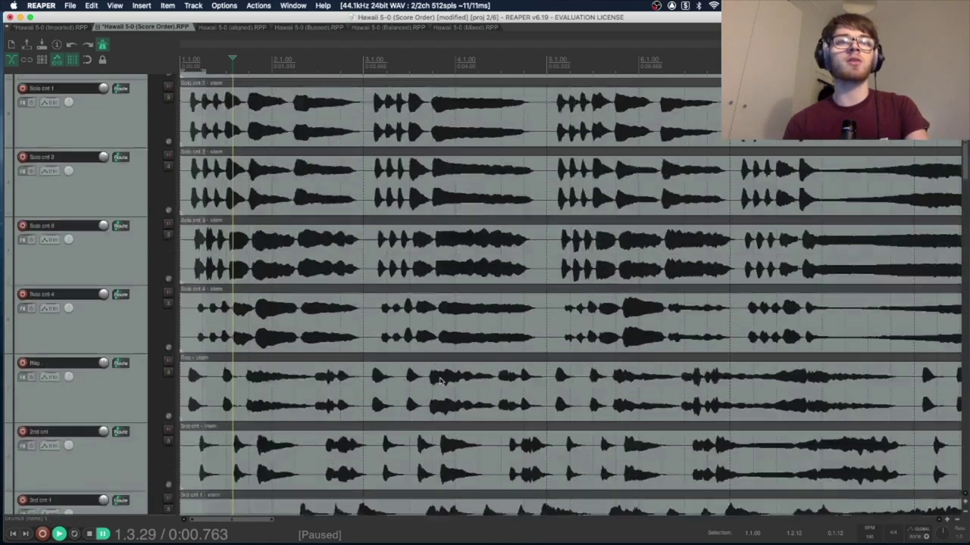
pyautogui.scroll(-15, 440, 381)
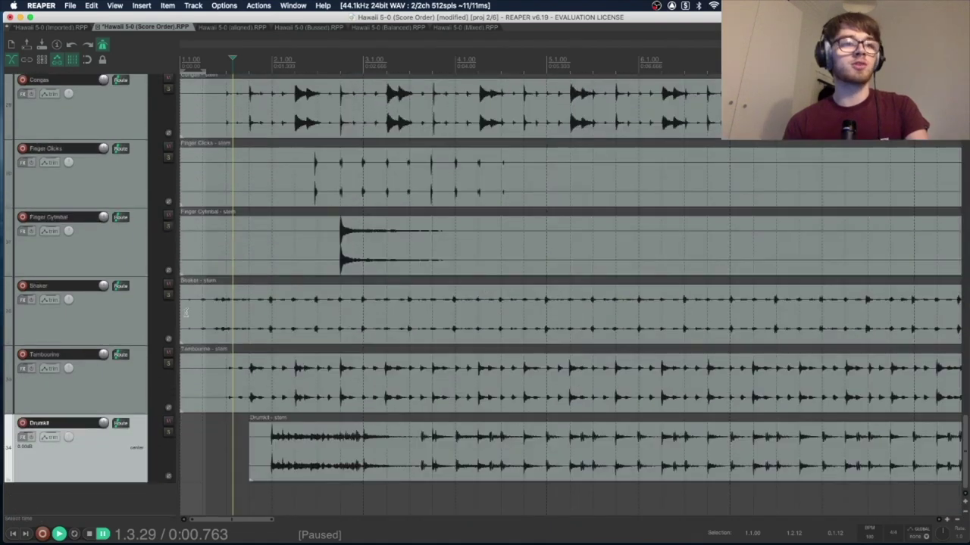
# Step: Solo the Drumkit track again together with the Sop track
pyautogui.click(169, 430)
pyautogui.scroll(10, 344, 354)
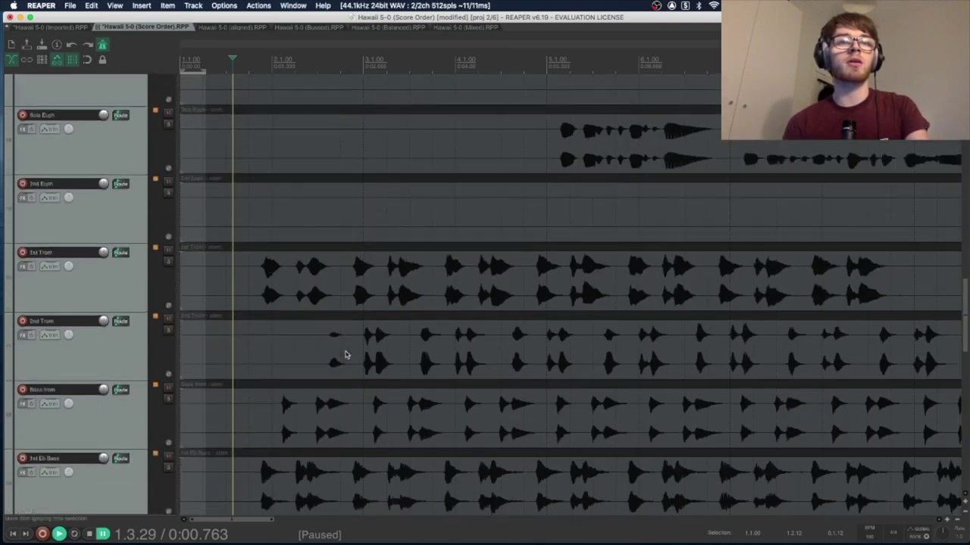
pyautogui.scroll(5, 345, 354)
pyautogui.click(118, 113)
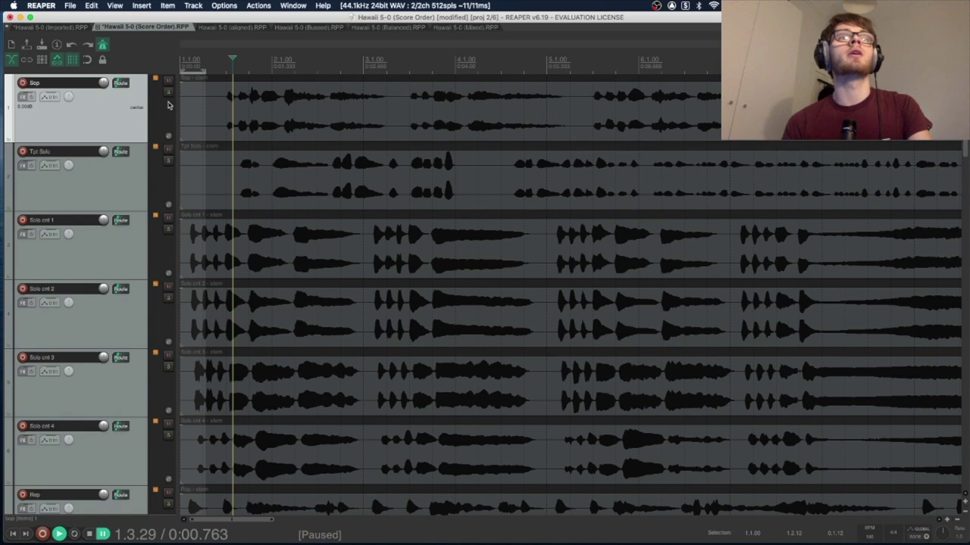
pyautogui.click(167, 93)
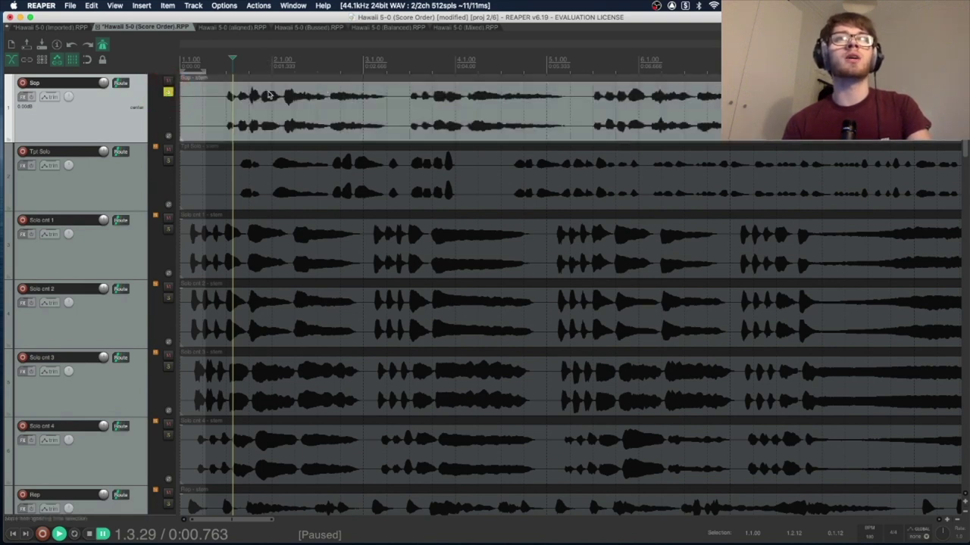
# Step: Move the Sop recording so its first note falls near beat 2 of bar 3, and play from bar 2 to check it
pyautogui.moveTo(261, 95); pyautogui.dragTo(427, 97)
pyautogui.click(272, 65)
pyautogui.press('space')
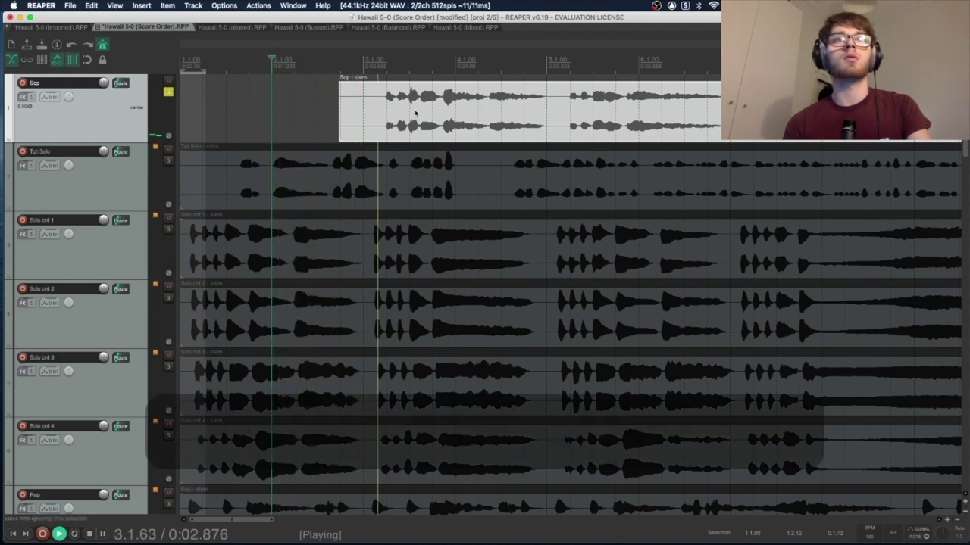
pyautogui.hotkey('ctrl', 'space')
# Step: Place the edit cursor at 3.2.00, by the first note of the Sop recording
pyautogui.click(386, 69)
pyautogui.scroll(3, 383, 67)
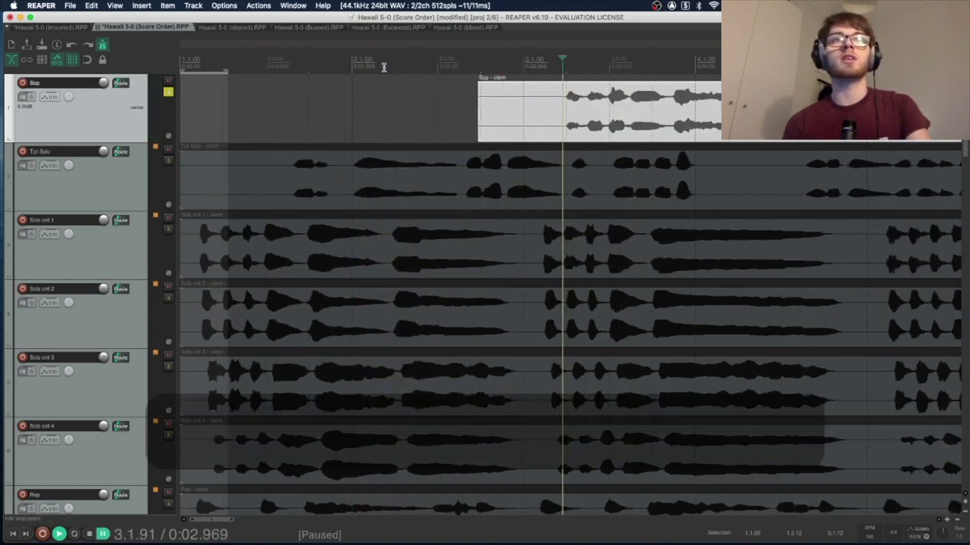
pyautogui.scroll(6, 384, 67)
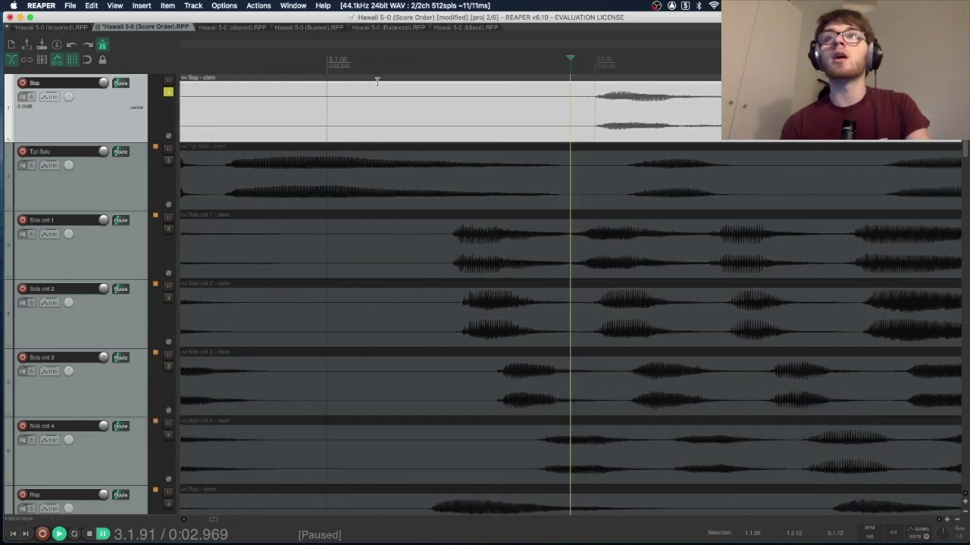
pyautogui.hscroll(3, 528, 132)
pyautogui.click(506, 88)
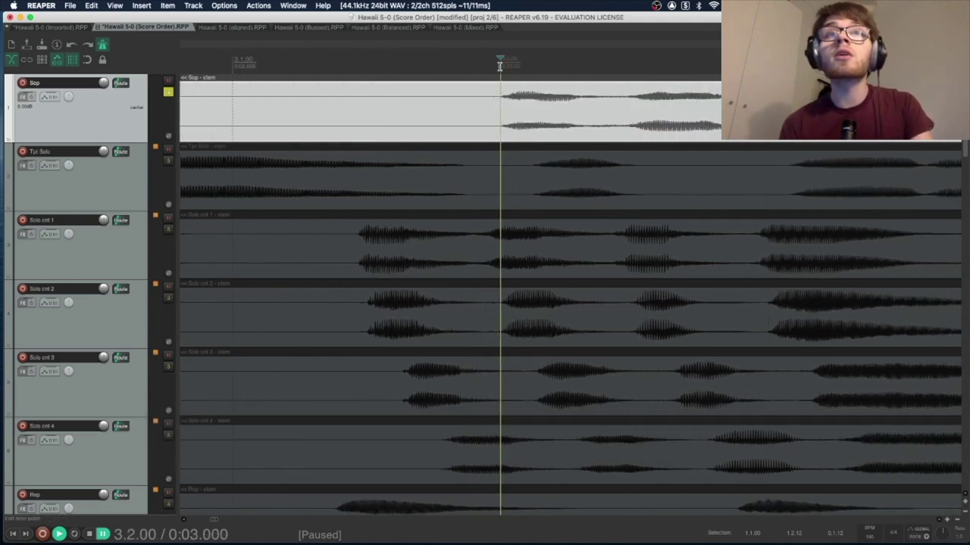
# Step: Play the repositioned Sop recording from just before bar 3 to check its timing against the grid
pyautogui.scroll(-4, 515, 97)
pyautogui.scroll(-8, 518, 98)
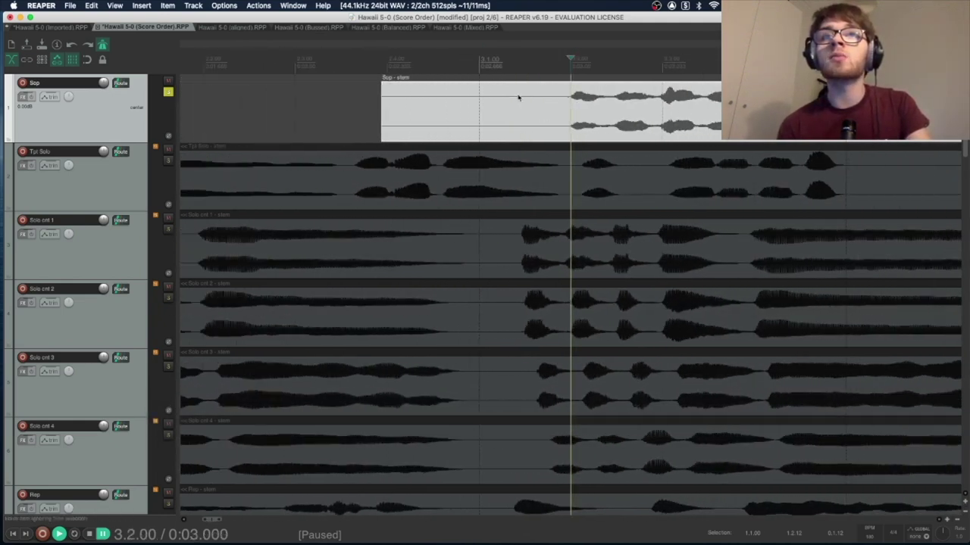
pyautogui.scroll(-1, 523, 96)
pyautogui.click(352, 62)
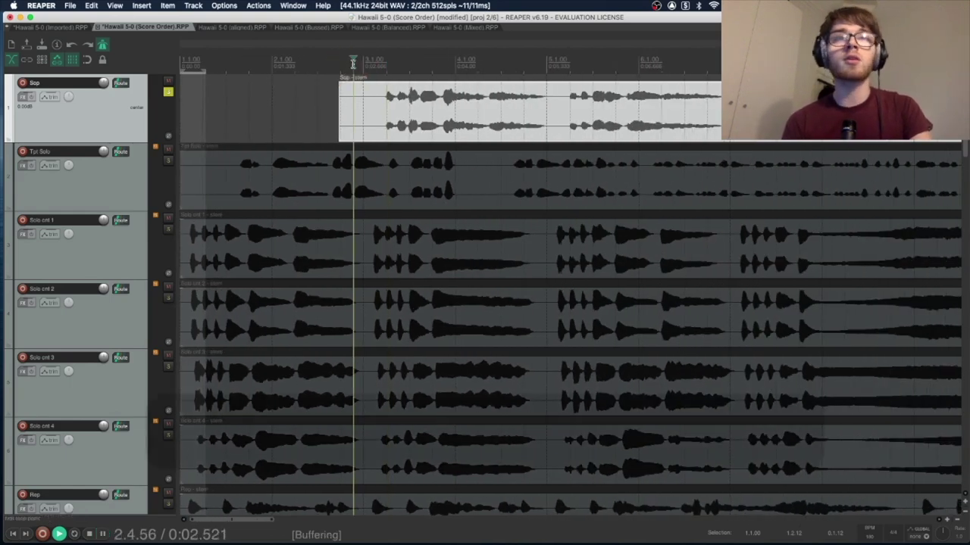
pyautogui.press('space')
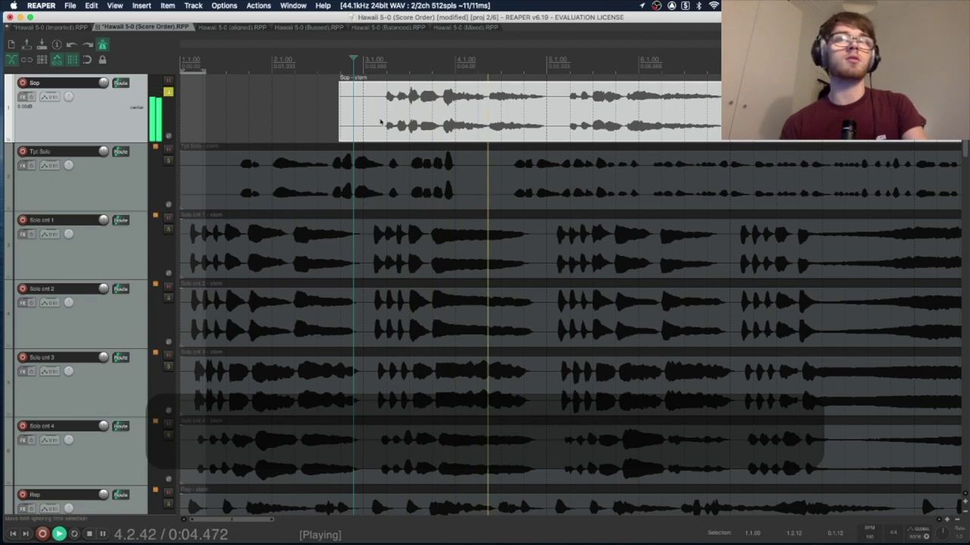
pyautogui.scroll(-3, 371, 124)
pyautogui.press('space')
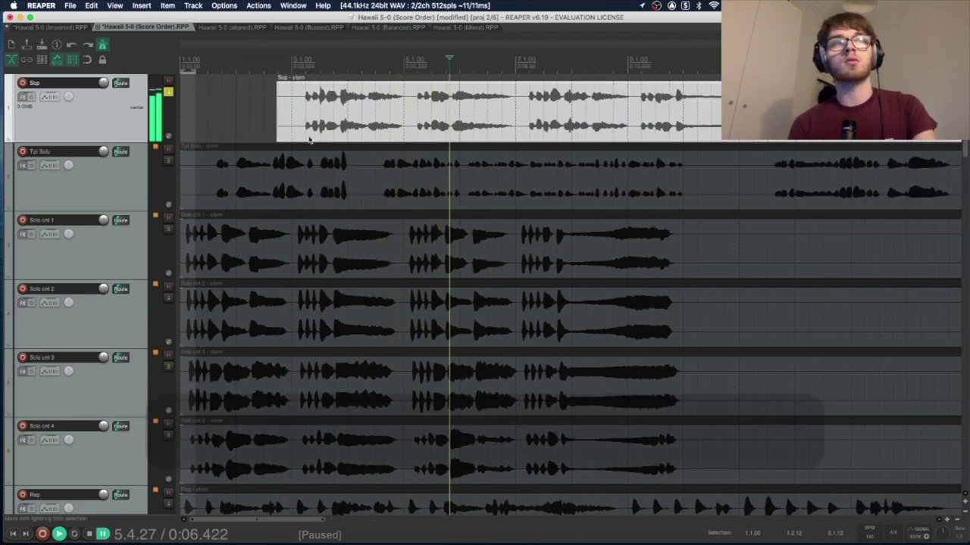
# Step: Solo the Solo cnt 1 track too, move its recording so the first note lines up with the first Sop note, and play both to check
pyautogui.click(96, 190)
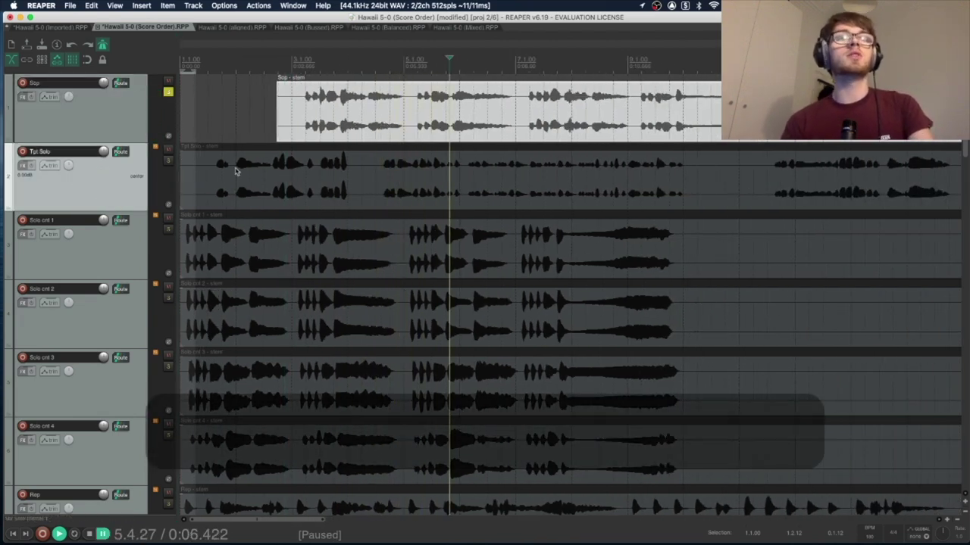
pyautogui.click(168, 230)
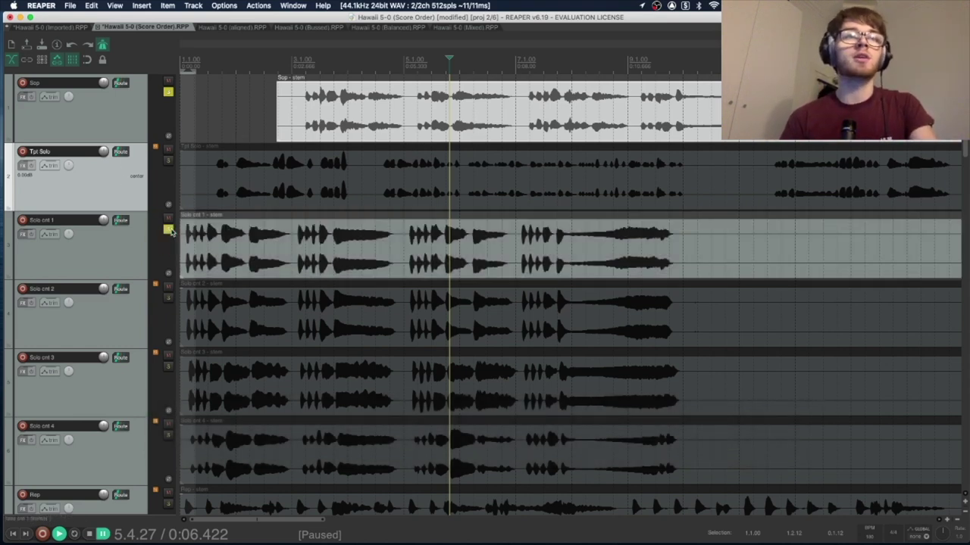
pyautogui.moveTo(322, 241); pyautogui.dragTo(428, 240)
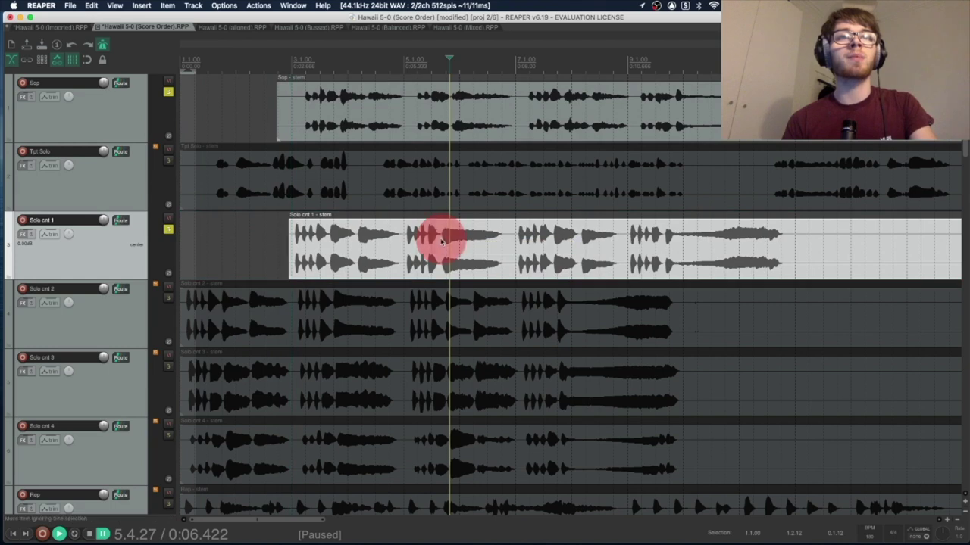
pyautogui.click(308, 68)
pyautogui.scroll(6, 309, 71)
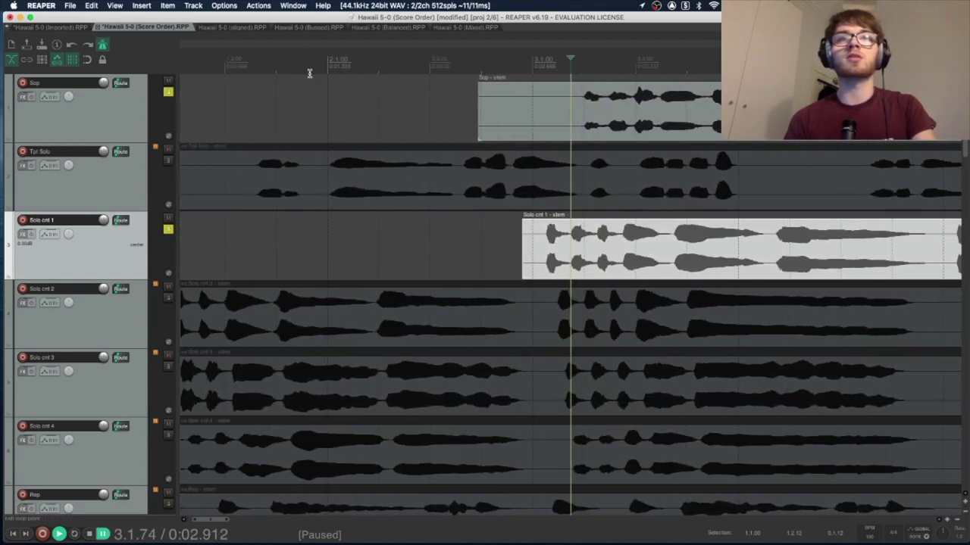
pyautogui.moveTo(583, 232); pyautogui.dragTo(621, 236)
pyautogui.press('space')
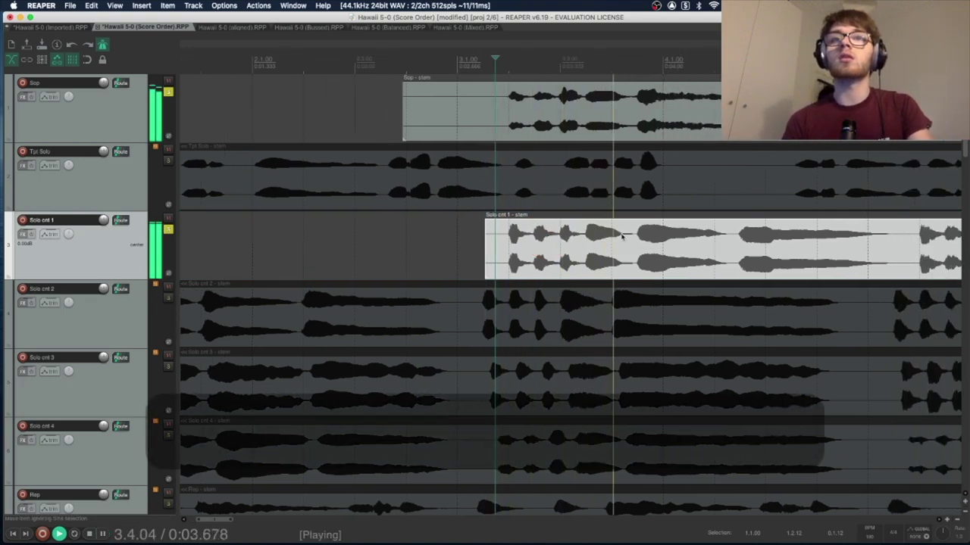
pyautogui.press('Return')
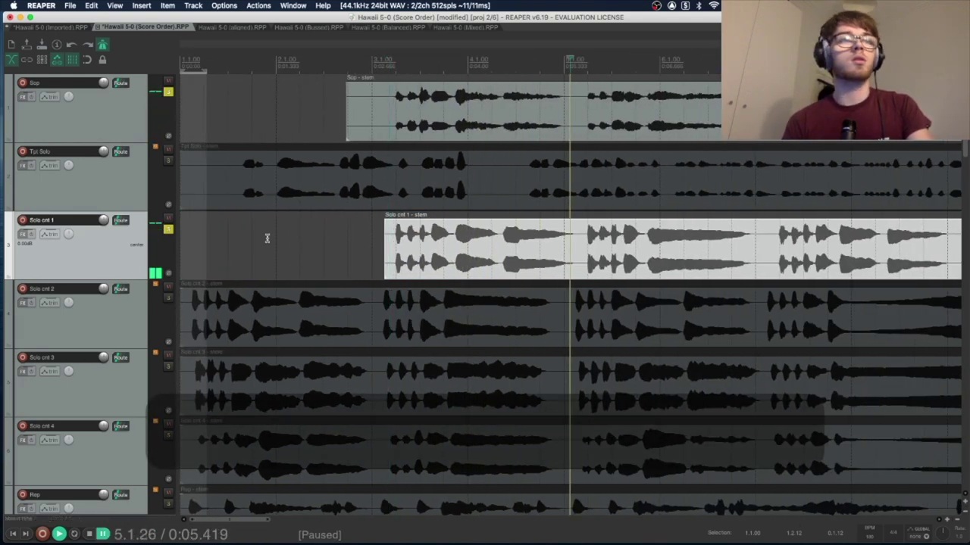
# Step: Solo the Solo cnt 2 track as well, move its recording to line up with Solo cnt 1, and play from bar 3 to check
pyautogui.click(163, 303)
pyautogui.moveTo(319, 311); pyautogui.dragTo(528, 323)
pyautogui.click(385, 63)
pyautogui.press('space')
pyautogui.scroll(5, 402, 152)
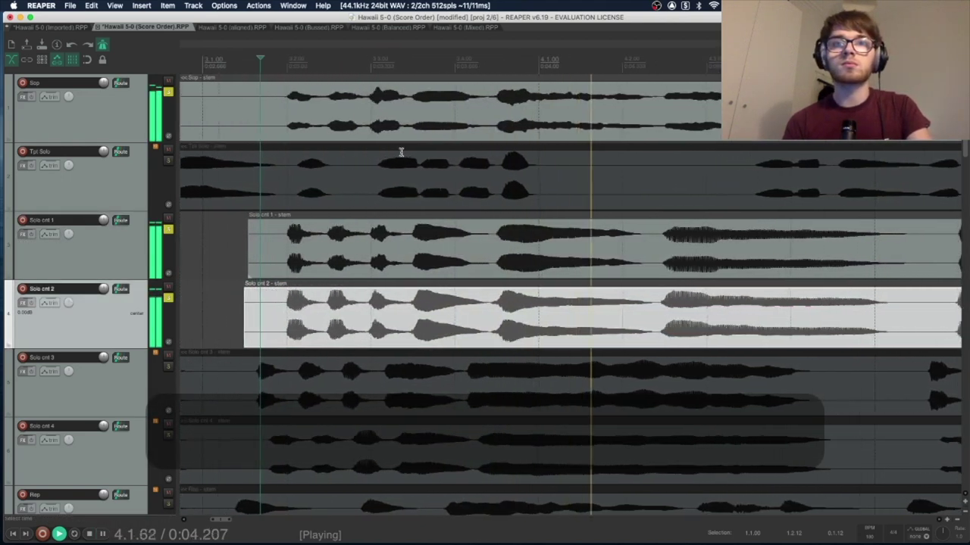
pyautogui.scroll(3, 562, 294)
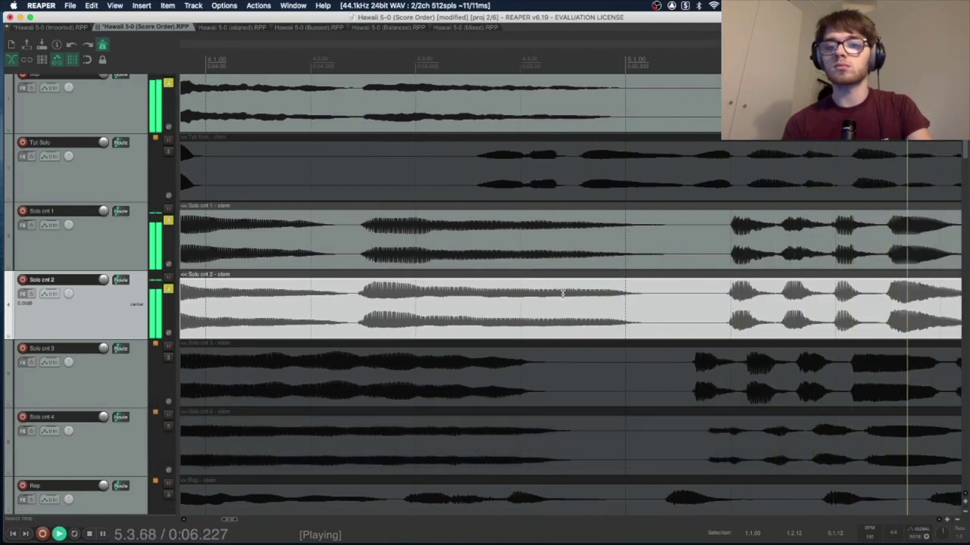
pyautogui.scroll(-3, 562, 294)
pyautogui.press('space')
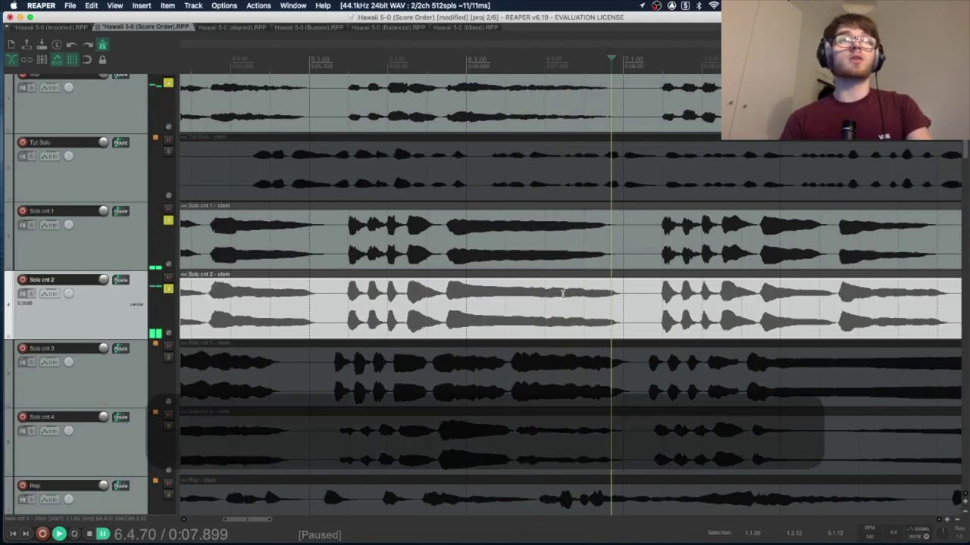
pyautogui.scroll(-5, 562, 294)
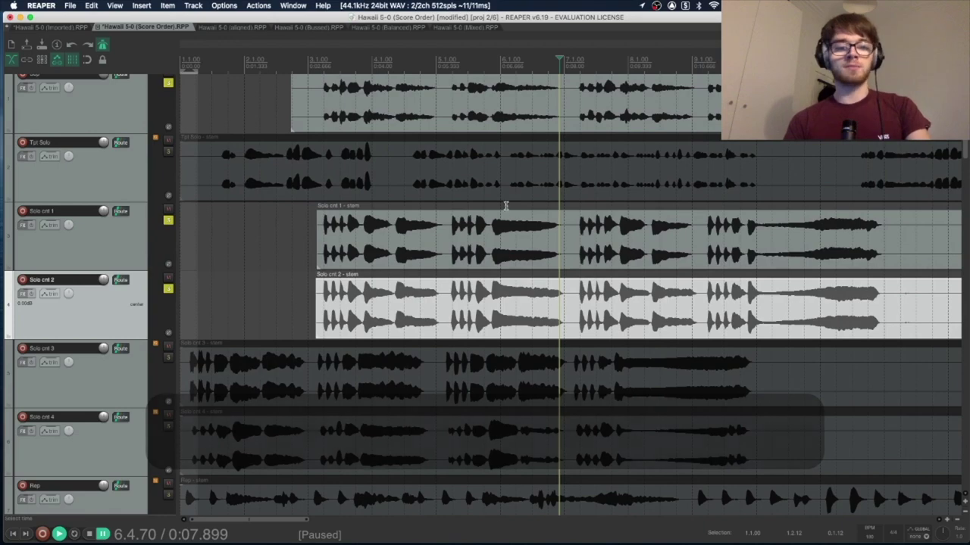
# Step: Switch to the Hawaii 5-0 (aligned) project and look over its aligned tracks
pyautogui.click(213, 27)
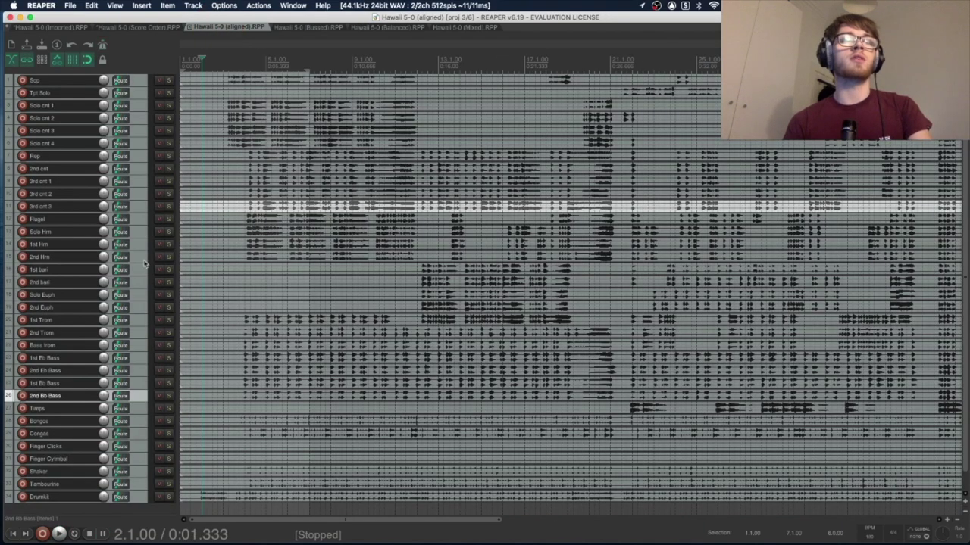
pyautogui.scroll(-1, 150, 268)
pyautogui.scroll(1, 149, 268)
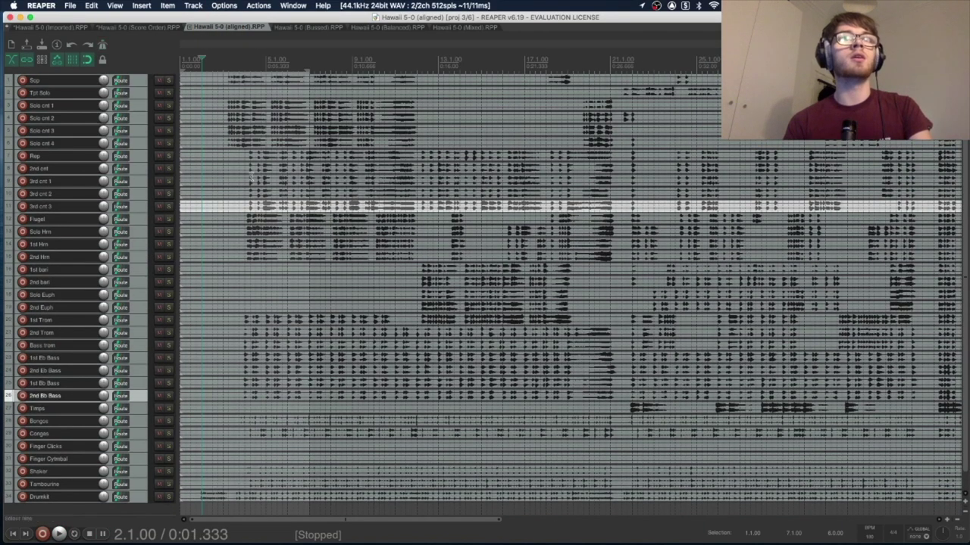
pyautogui.scroll(-1, 259, 201)
pyautogui.scroll(1, 281, 126)
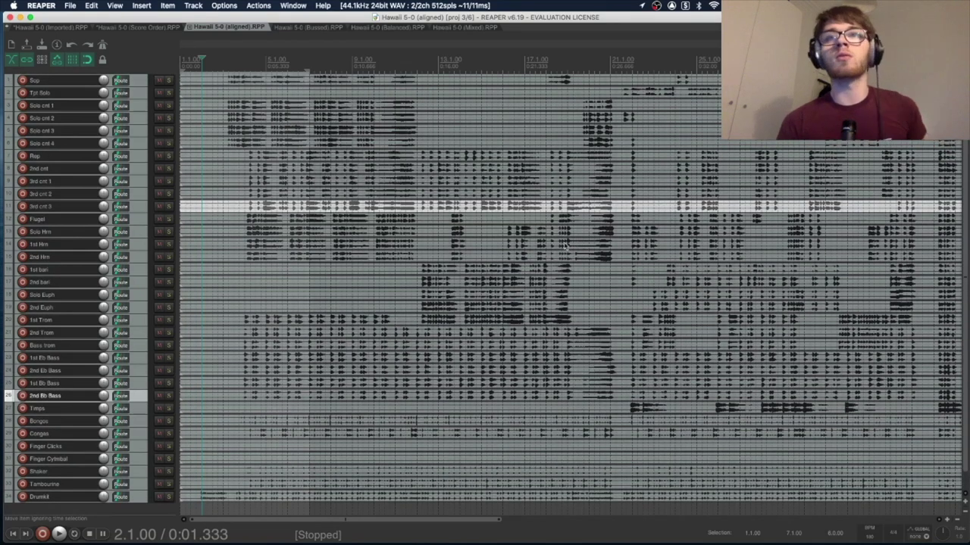
# Step: Play a short passage of the aligned project from about bar 47 to hear the full band together
pyautogui.hscroll(10, 672, 224)
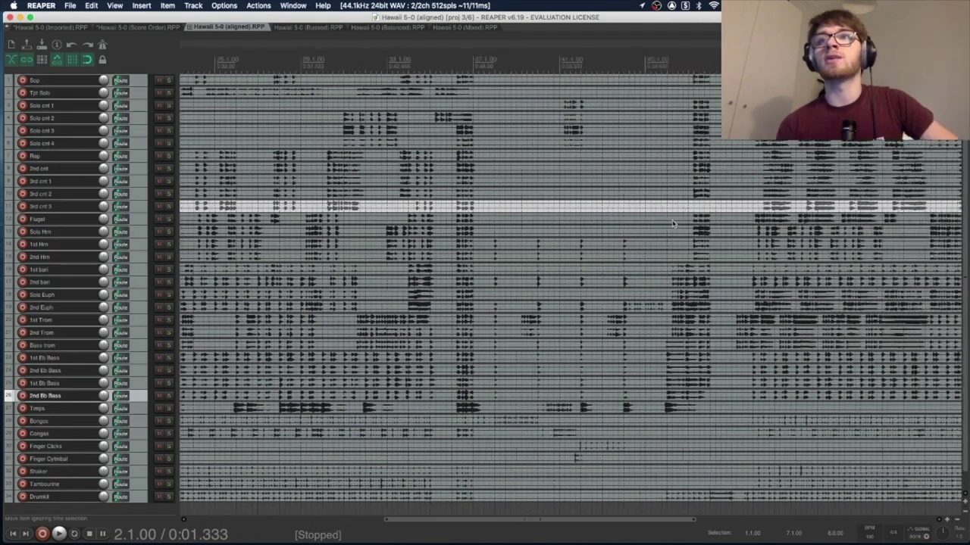
pyautogui.click(609, 66)
pyautogui.press('space')
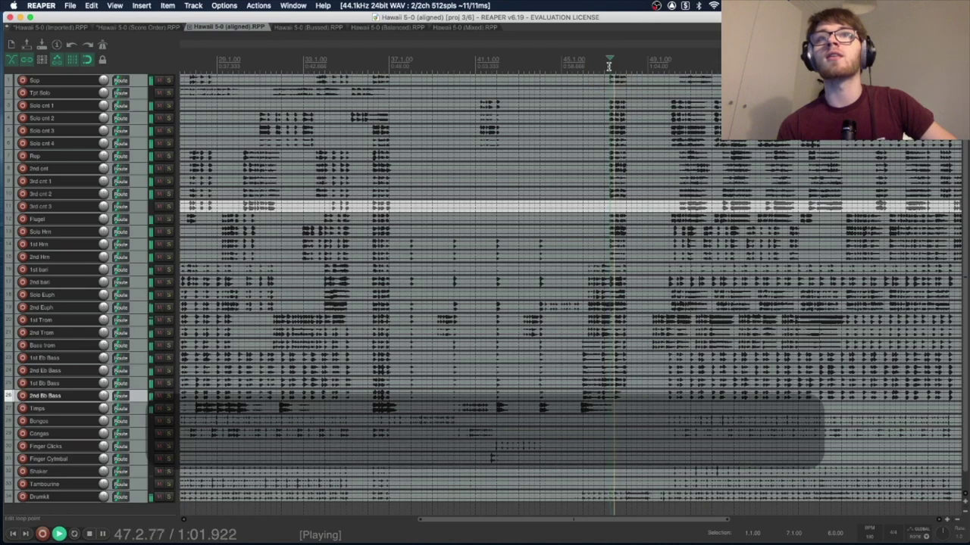
pyautogui.press('Return')
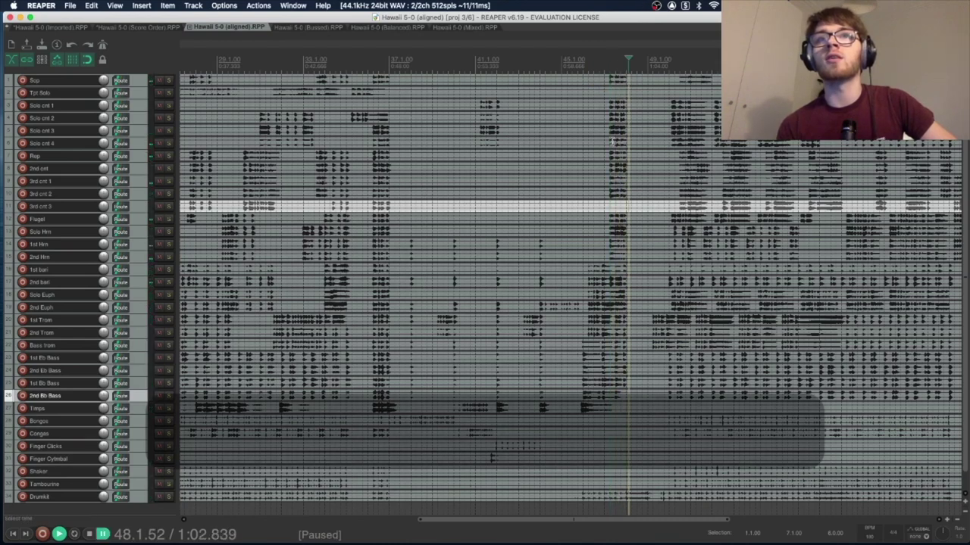
# Step: Play the opening of the aligned project from bar 2, and replay it from about bar 5
pyautogui.hscroll(-10, 617, 151)
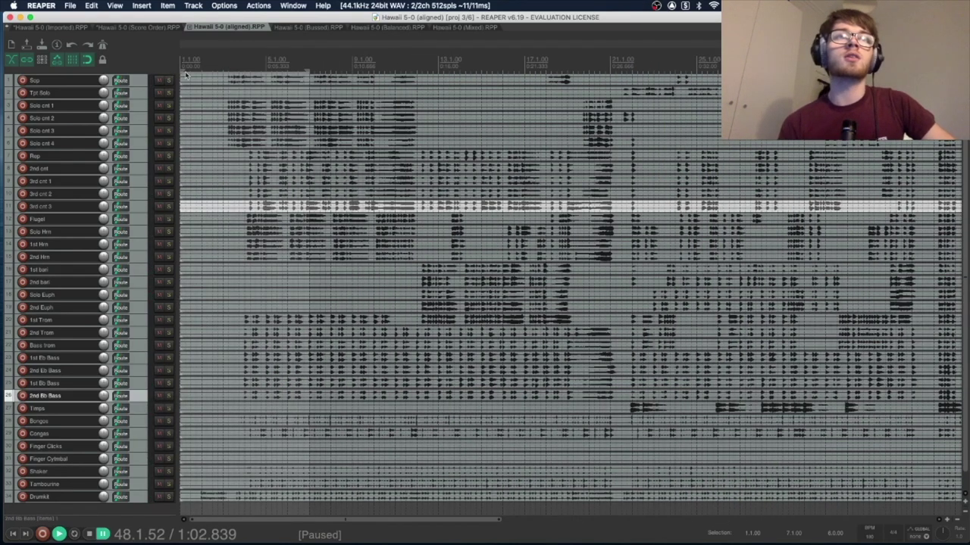
pyautogui.click(200, 69)
pyautogui.press('space')
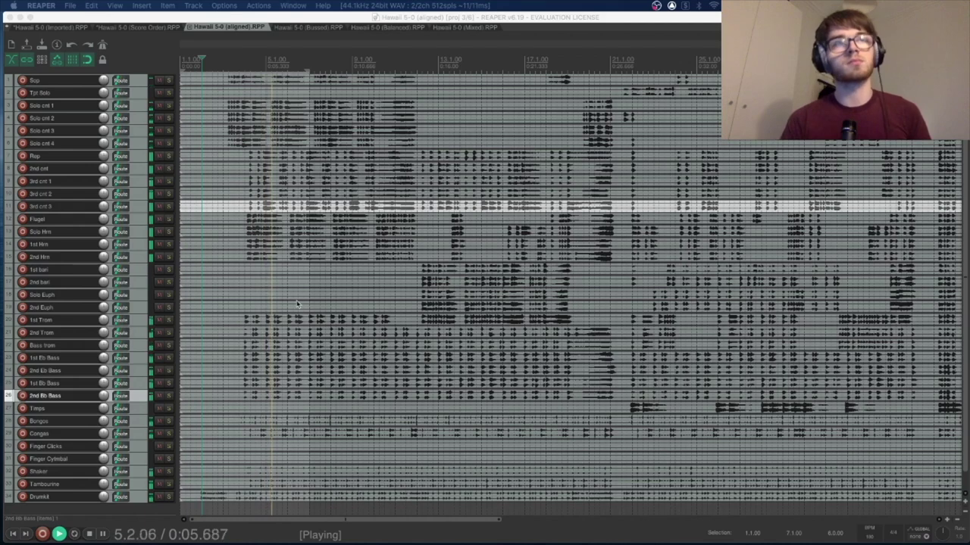
pyautogui.click(272, 62)
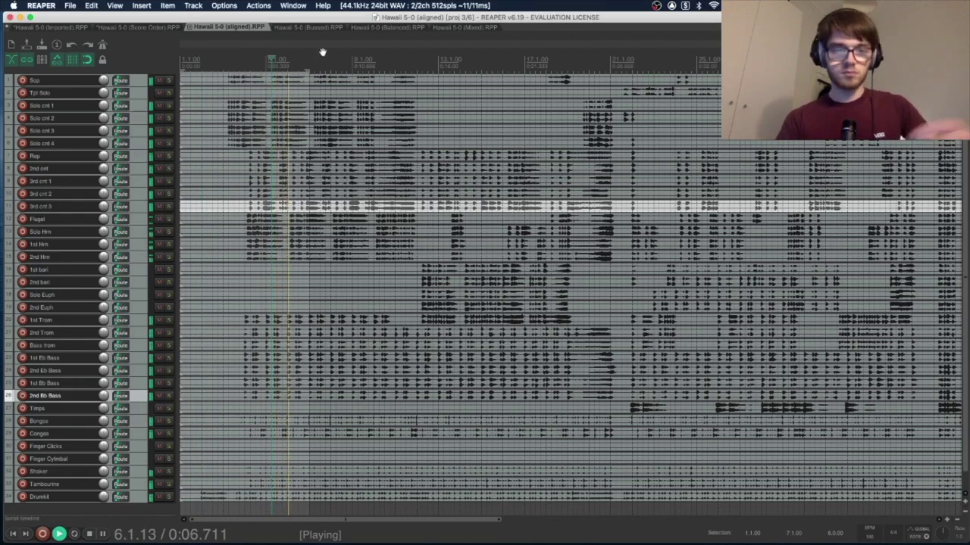
pyautogui.press('space')
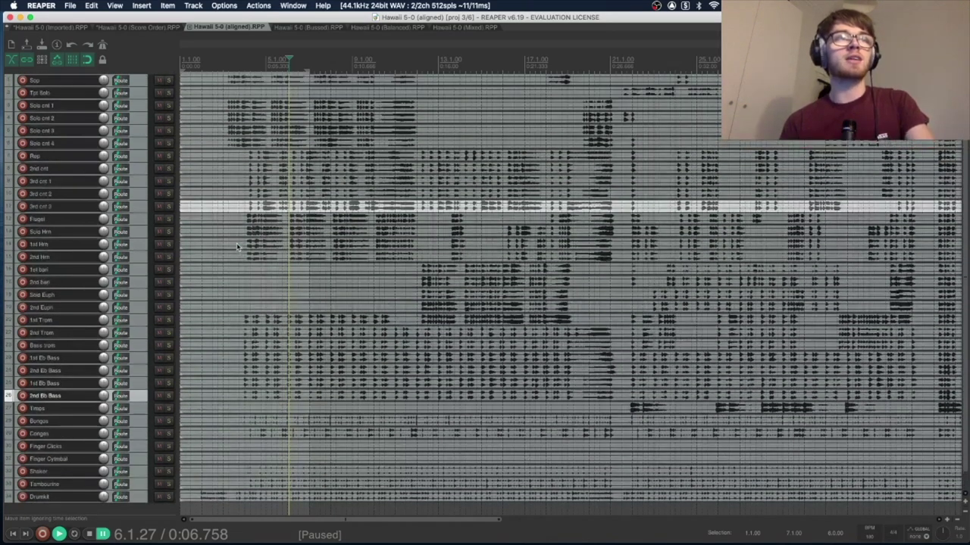
# Step: Insert a new track above the Sop track and name it Crnts
pyautogui.click(139, 79)
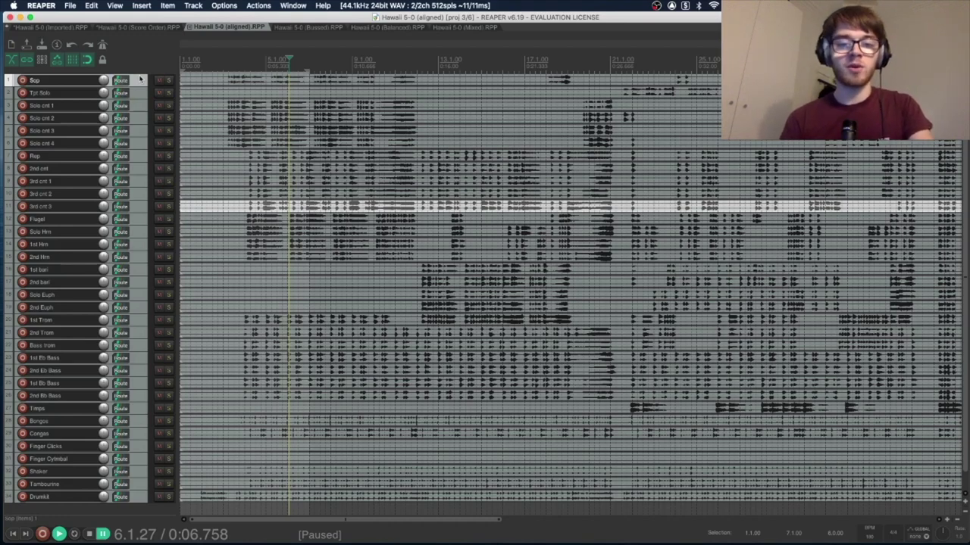
pyautogui.press('super+t')
pyautogui.moveTo(121, 92)
pyautogui.mouseDown()
pyautogui.moveTo(139, 79)
pyautogui.moveTo(114, 77)
pyautogui.mouseUp()
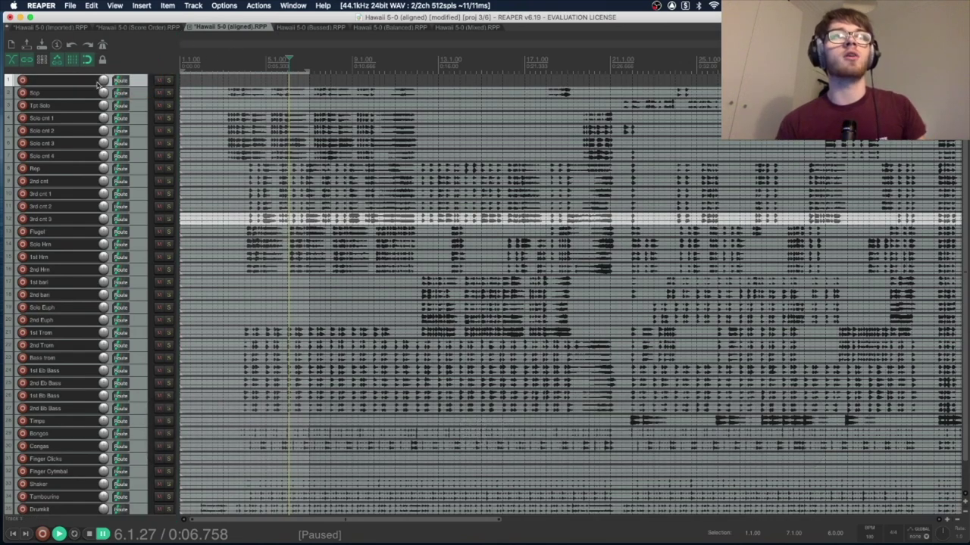
pyautogui.doubleClick(47, 82)
pyautogui.write('Crnts')
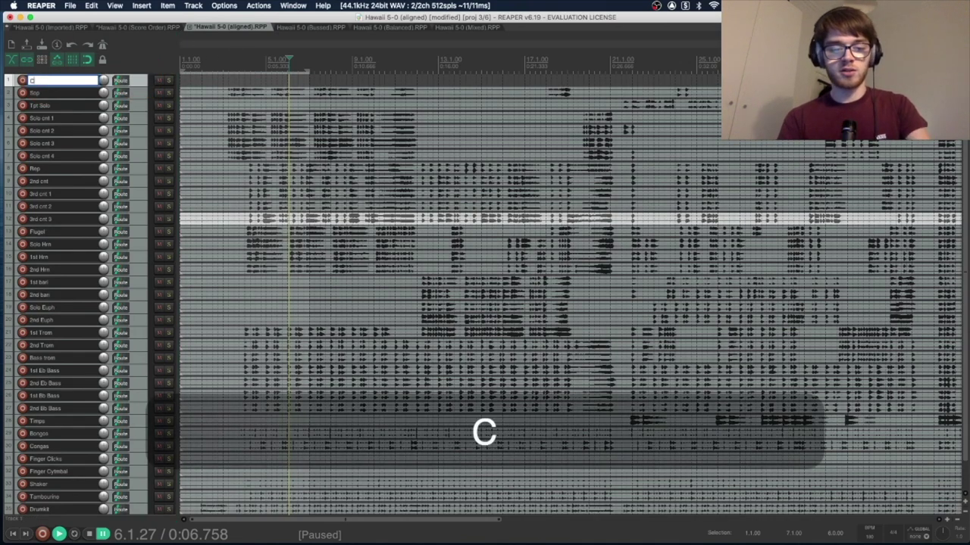
pyautogui.press('Return')
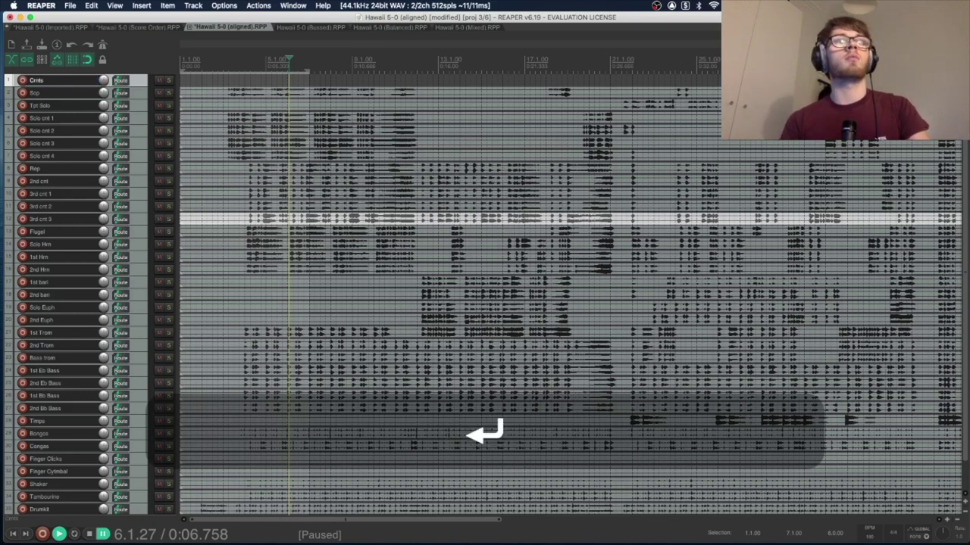
# Step: Nest the tracks from Sop through 3rd cnt 3 inside the Crnts track as a folder
pyautogui.click(140, 94)
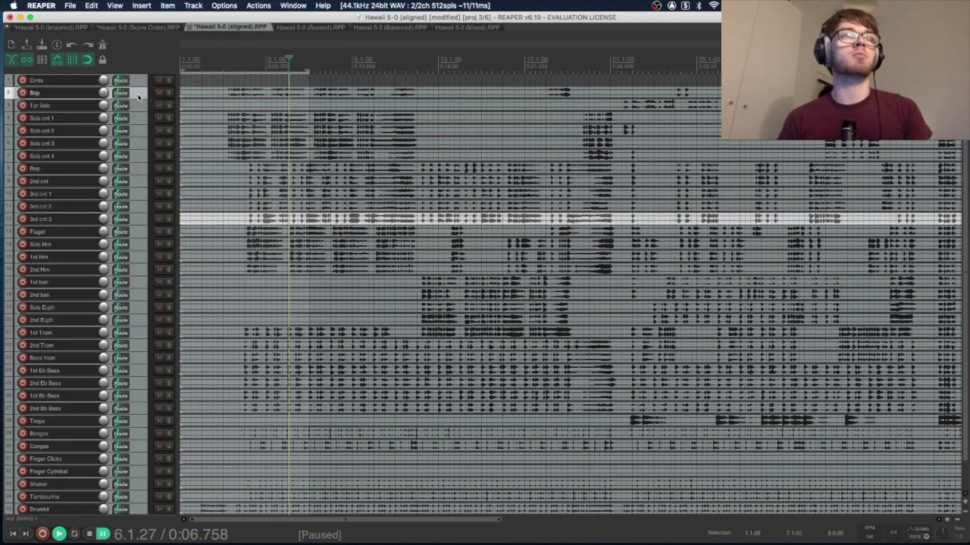
pyautogui.keyDown('shift'); pyautogui.click(137, 221); pyautogui.keyUp('shift')
pyautogui.moveTo(137, 96); pyautogui.dragTo(137, 81)
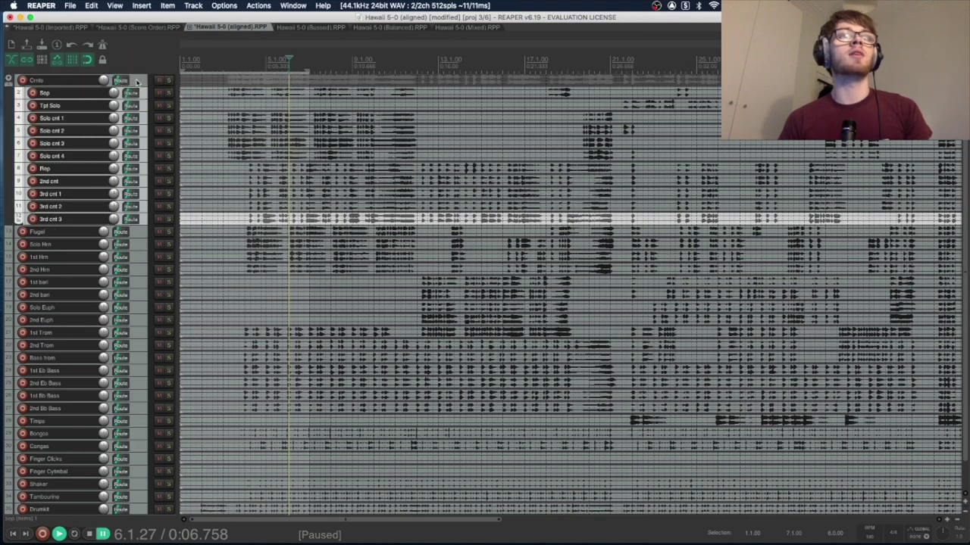
# Step: Solo the Crnts folder, play it from bar 3 and again from about bar 5, and unsolo it
pyautogui.click(224, 106)
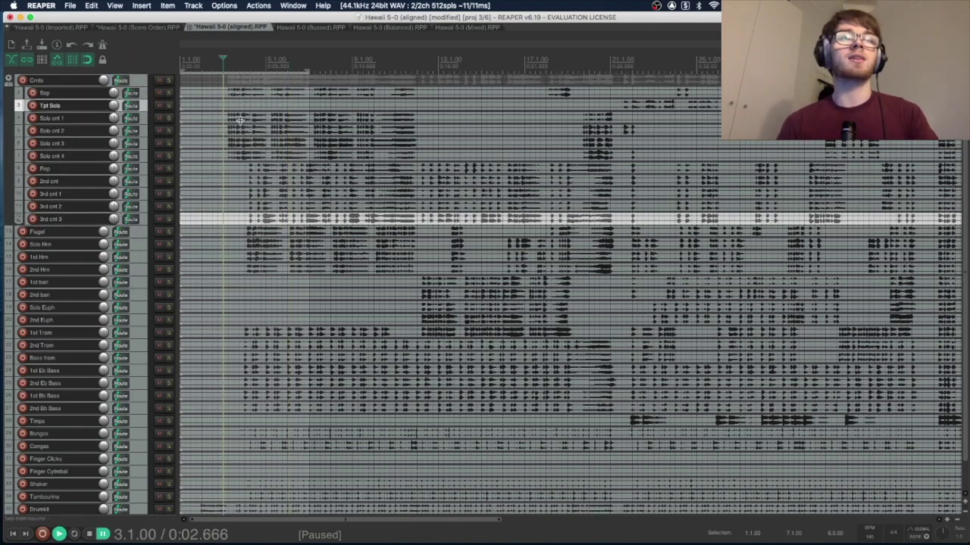
pyautogui.click(142, 81)
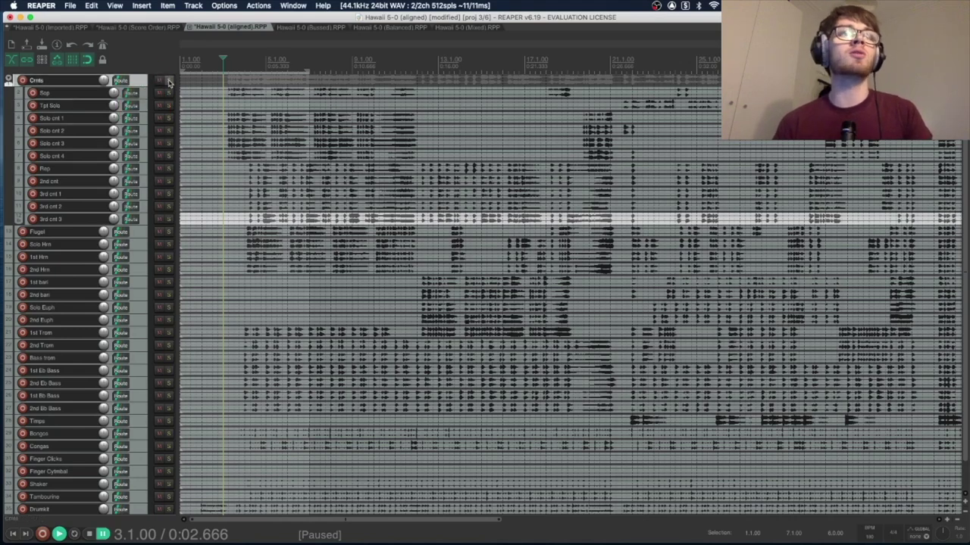
pyautogui.click(169, 81)
pyautogui.press('space')
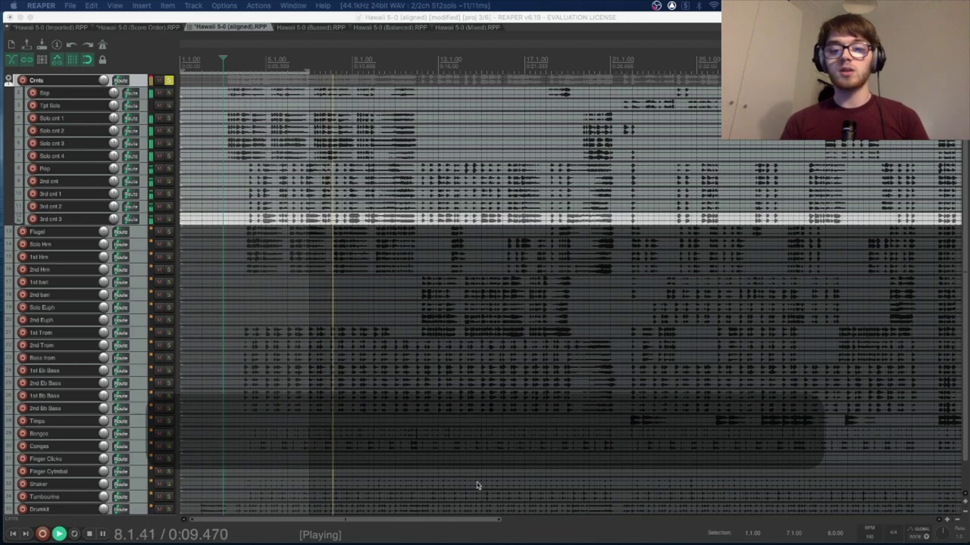
pyautogui.click(270, 64)
pyautogui.press('space')
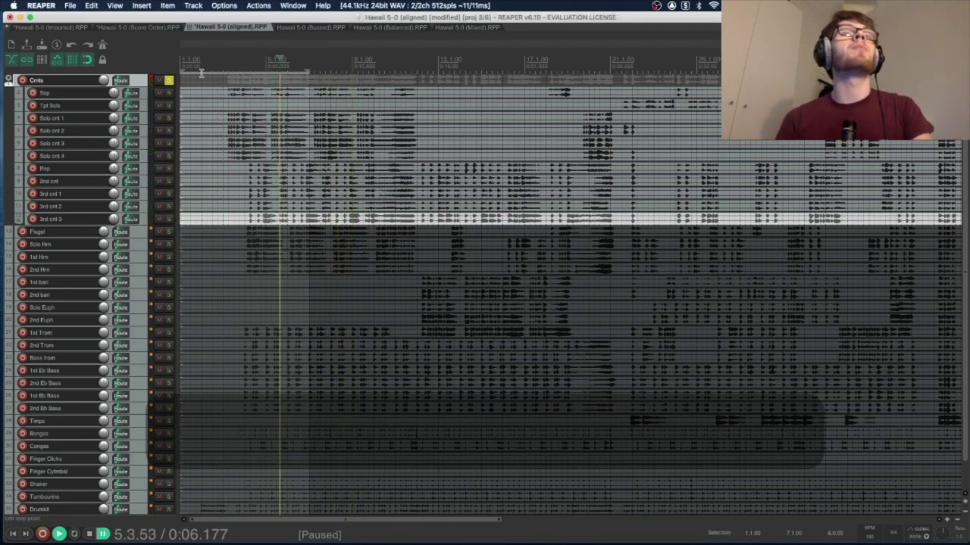
pyautogui.click(168, 80)
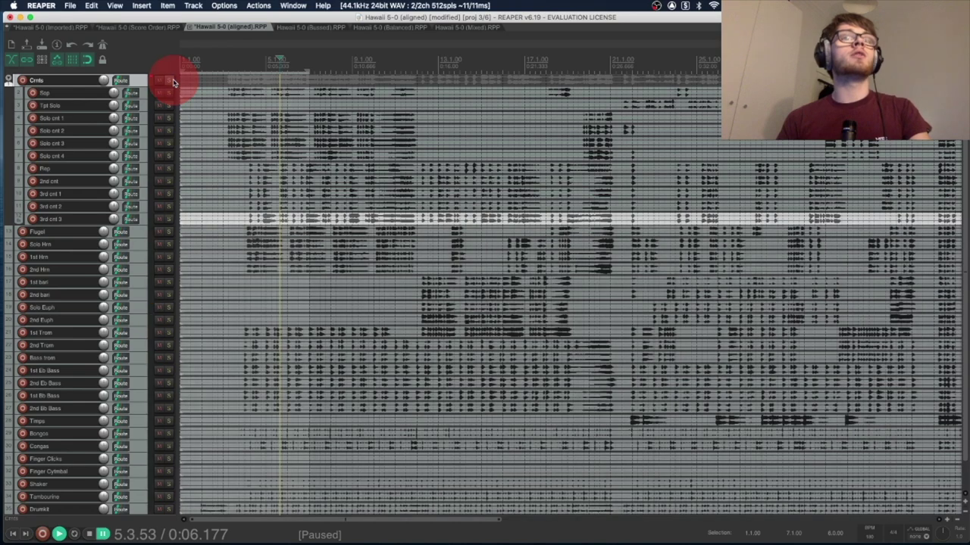
# Step: Insert a new track above the Flugel track and nest the tracks from Flugel through 2nd Hrn inside it as a folder
pyautogui.click(135, 233)
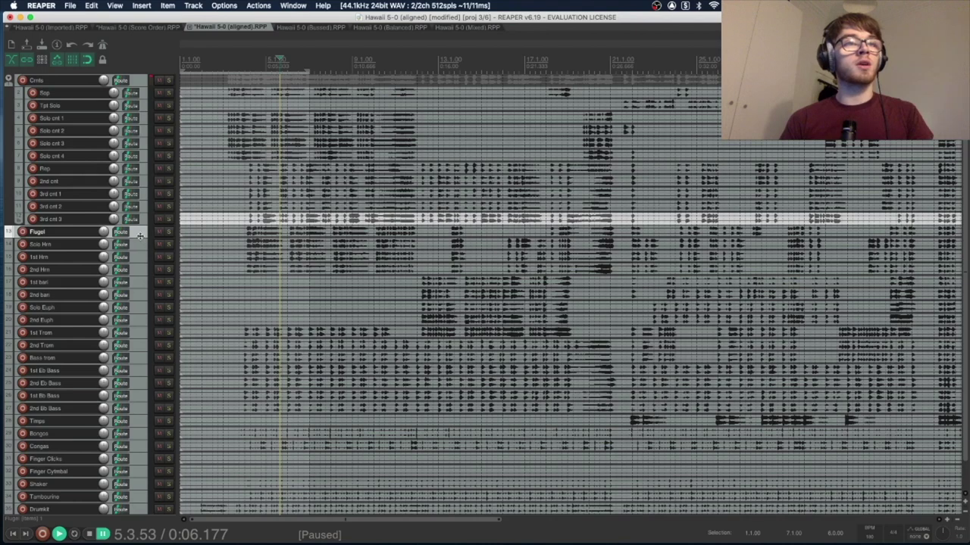
pyautogui.press('super+t')
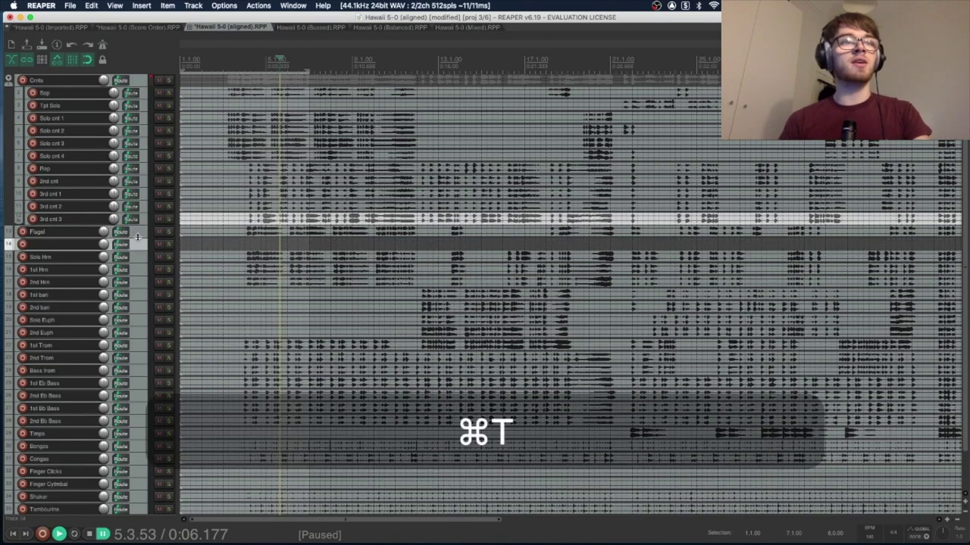
pyautogui.moveTo(135, 233); pyautogui.dragTo(140, 245)
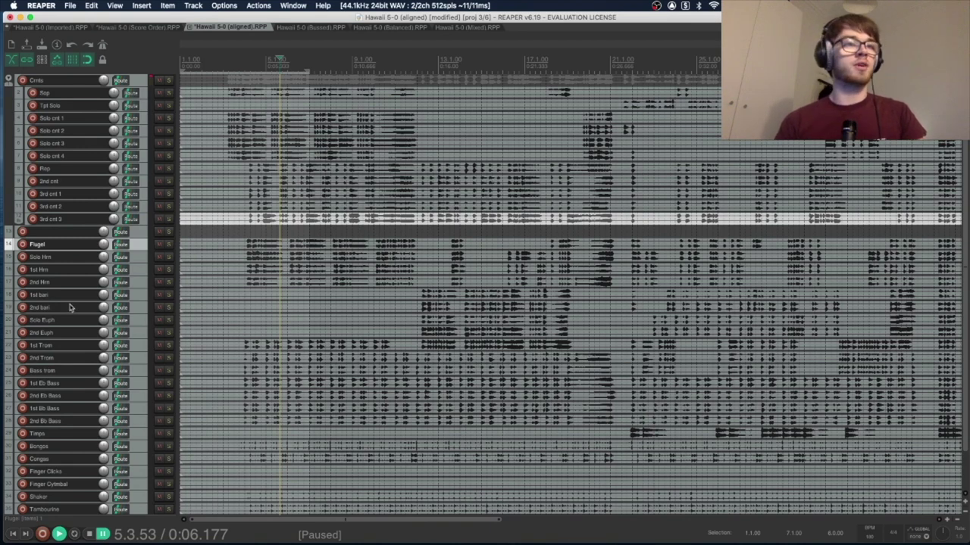
pyautogui.keyDown('shift'); pyautogui.click(138, 282); pyautogui.keyUp('shift')
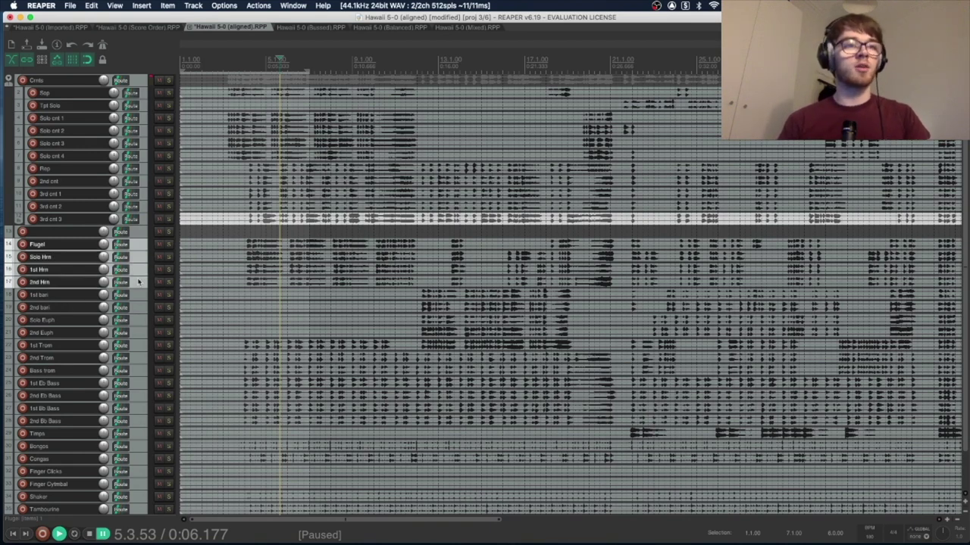
pyautogui.click(141, 237)
pyautogui.moveTo(140, 239); pyautogui.dragTo(136, 234)
# Step: Name the new folder track above Flugel Horns
pyautogui.doubleClick(65, 233)
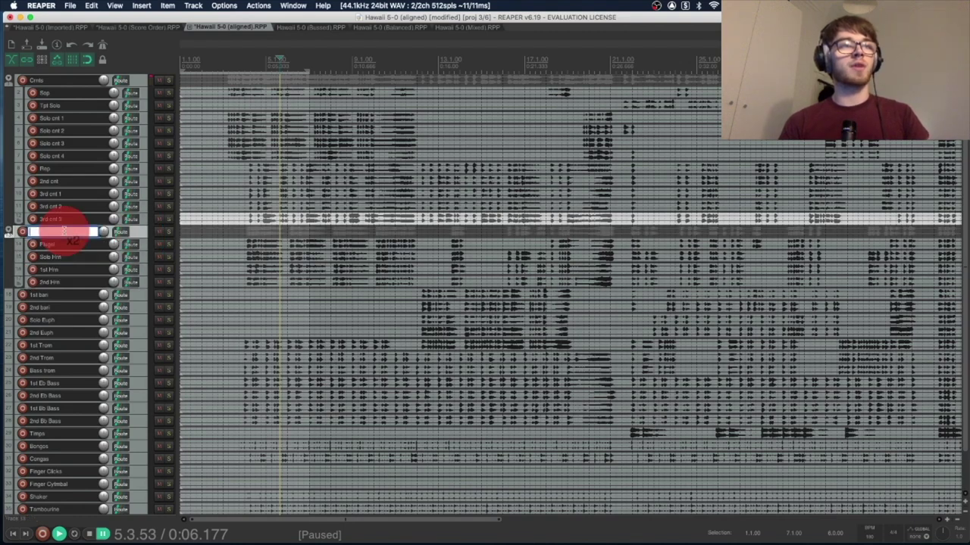
pyautogui.write('Hrons')
pyautogui.press('BackSpace')
pyautogui.press('BackSpace')
pyautogui.press('BackSpace')
pyautogui.press('BackSpace')
pyautogui.write('orns')
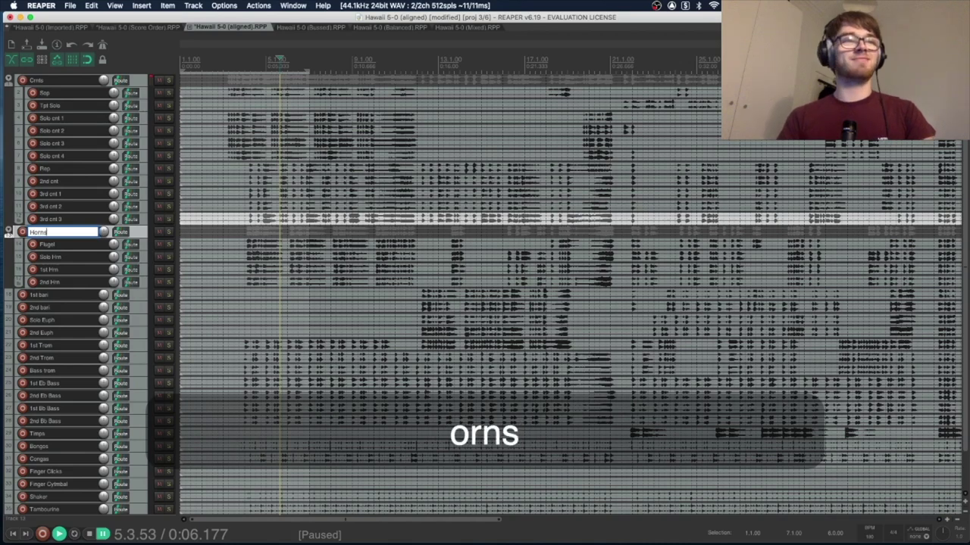
pyautogui.press('Return')
# Step: Insert a new track named Euph / bari and place it directly above the 1st bari track
pyautogui.click(65, 296)
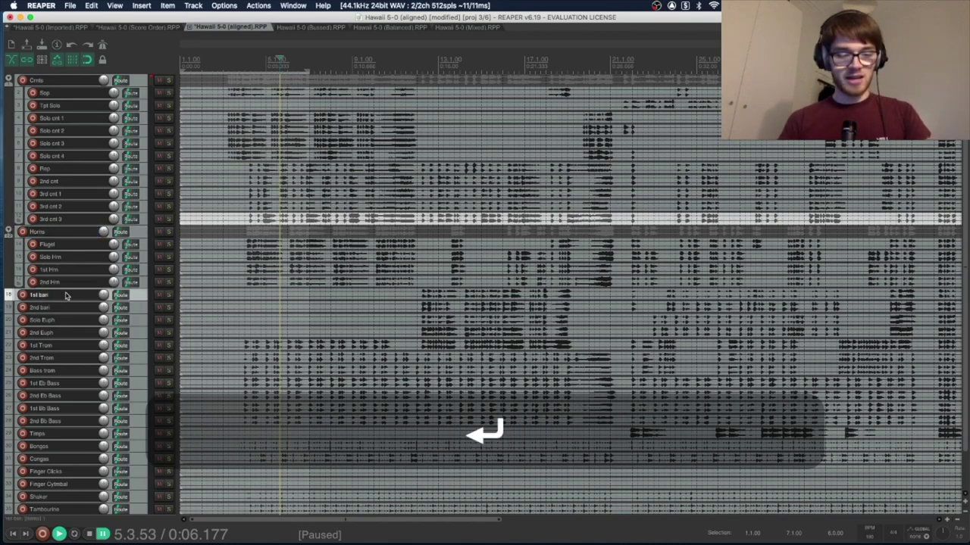
pyautogui.press('super+y')
pyautogui.doubleClick(50, 307)
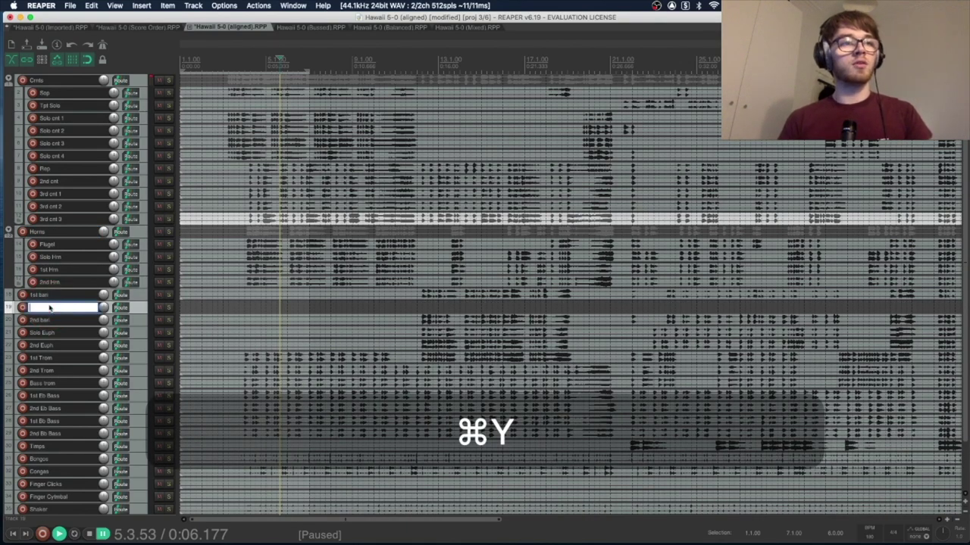
pyautogui.write('Eup')
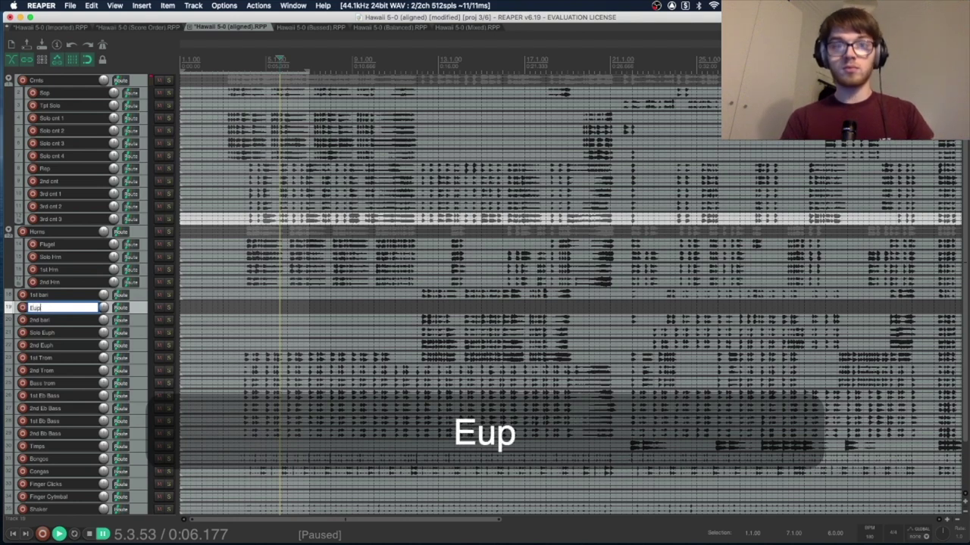
pyautogui.write('h / bari')
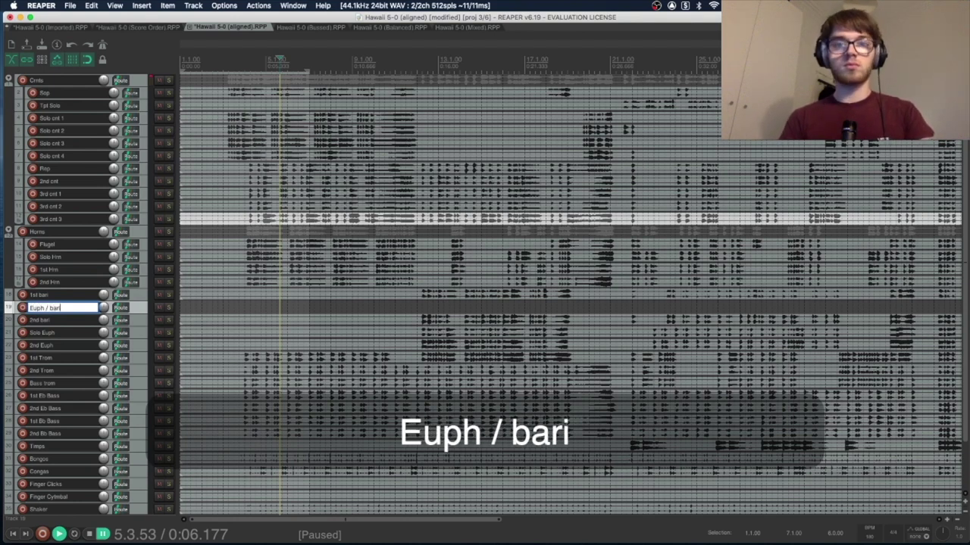
pyautogui.press('Return')
pyautogui.moveTo(142, 311); pyautogui.dragTo(136, 289)
# Step: Nest the tracks from 1st bari through 2nd Euph inside the Euph / bari track as a folder
pyautogui.click(139, 310)
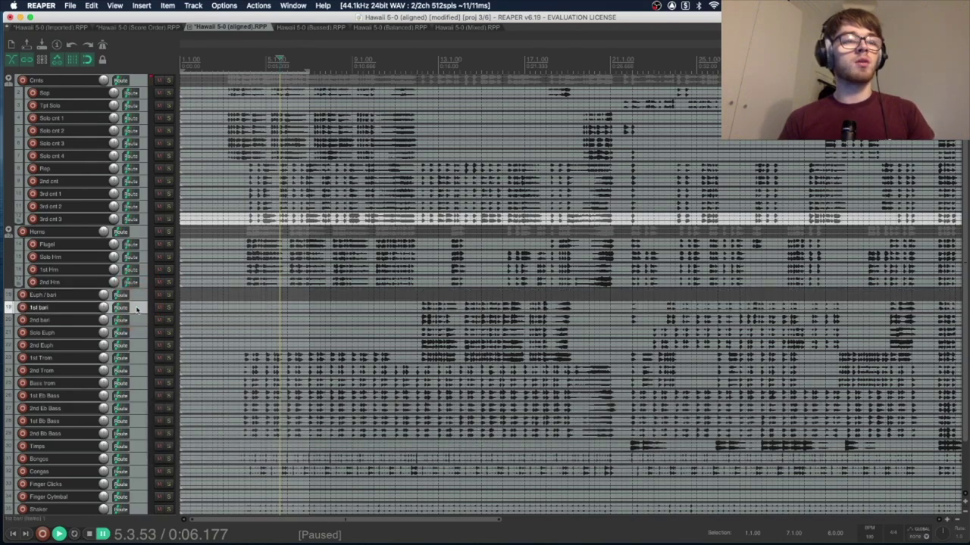
pyautogui.keyDown('shift'); pyautogui.click(140, 346); pyautogui.keyUp('shift')
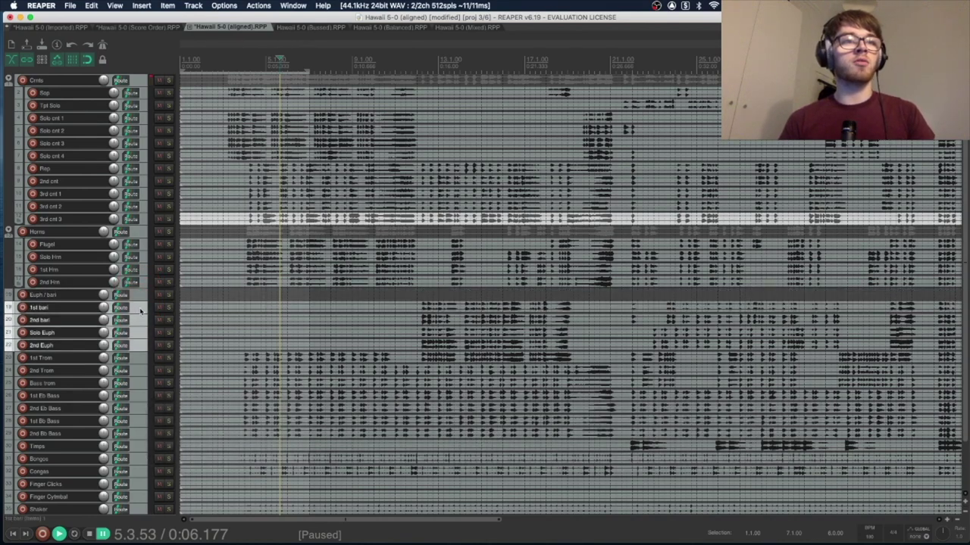
pyautogui.moveTo(140, 311); pyautogui.dragTo(68, 301)
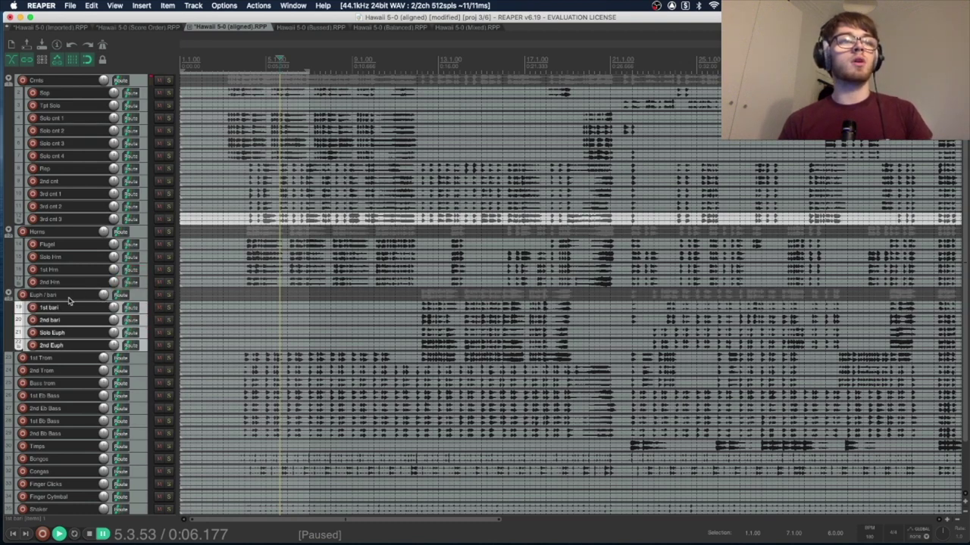
# Step: Solo the Euph / bari folder and play it briefly from about bar 12
pyautogui.click(167, 295)
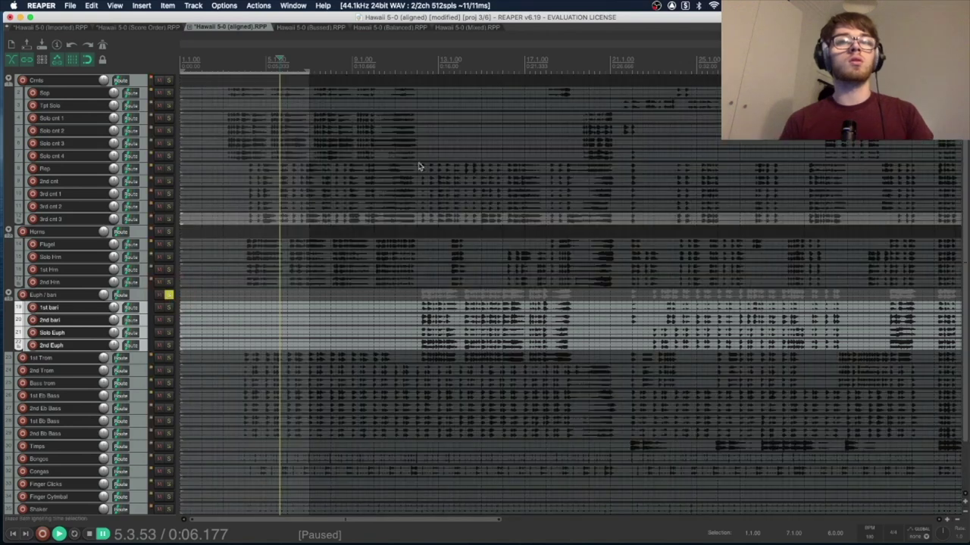
pyautogui.click(423, 71)
pyautogui.press('space')
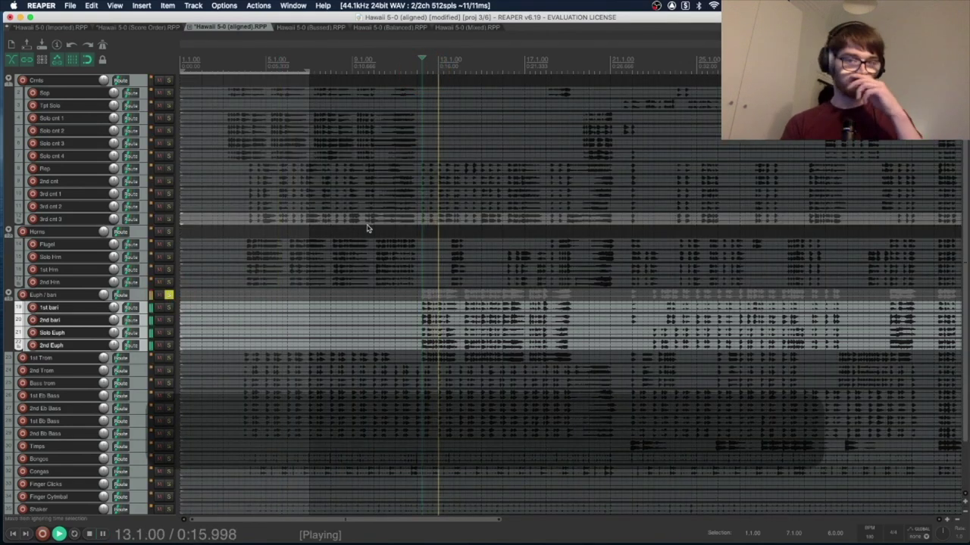
pyautogui.hotkey('ctrl', 'space')
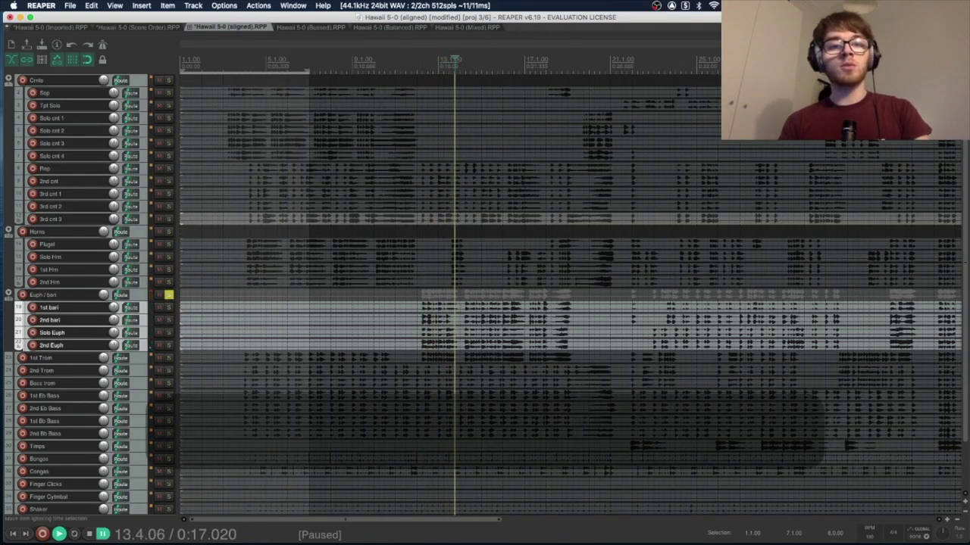
# Step: Switch to the Hawaii 5-0 (Bussed) project, look over its bus folders, and play it from bar 3 beat 2
pyautogui.click(307, 26)
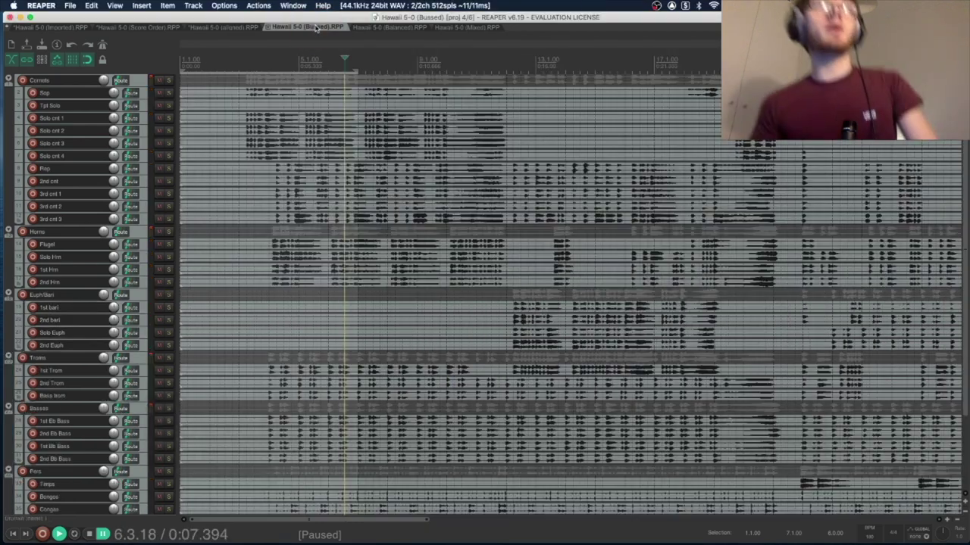
pyautogui.scroll(-5, 338, 237)
pyautogui.scroll(3, 338, 237)
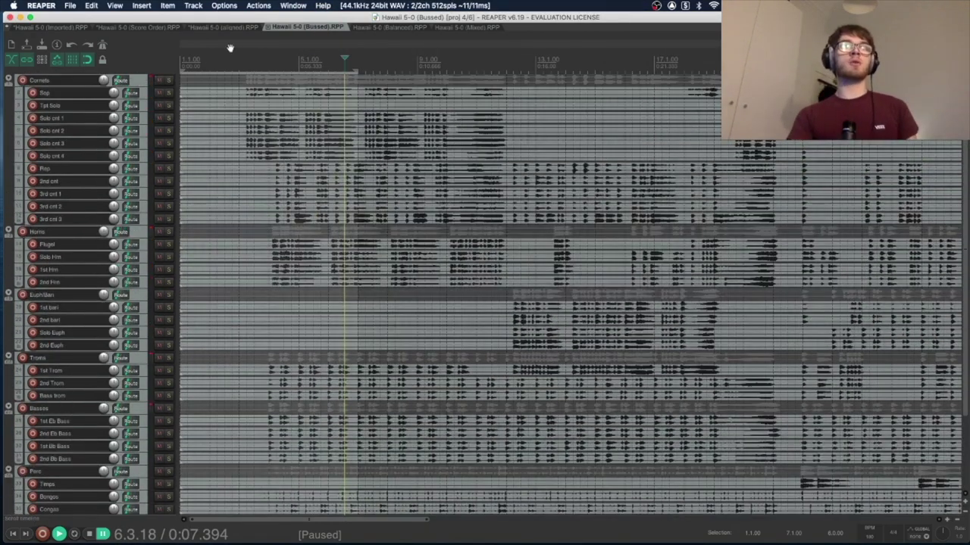
pyautogui.click(248, 62)
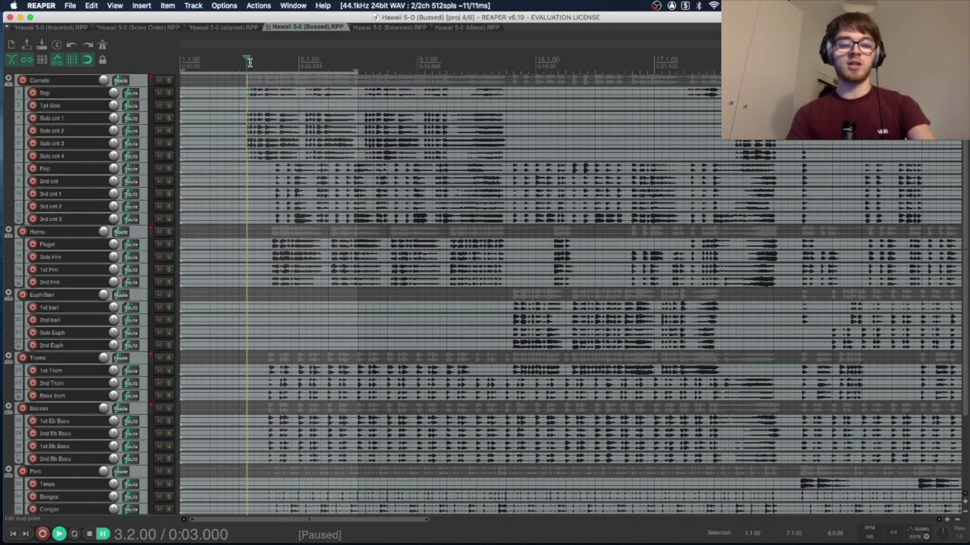
pyautogui.press('space')
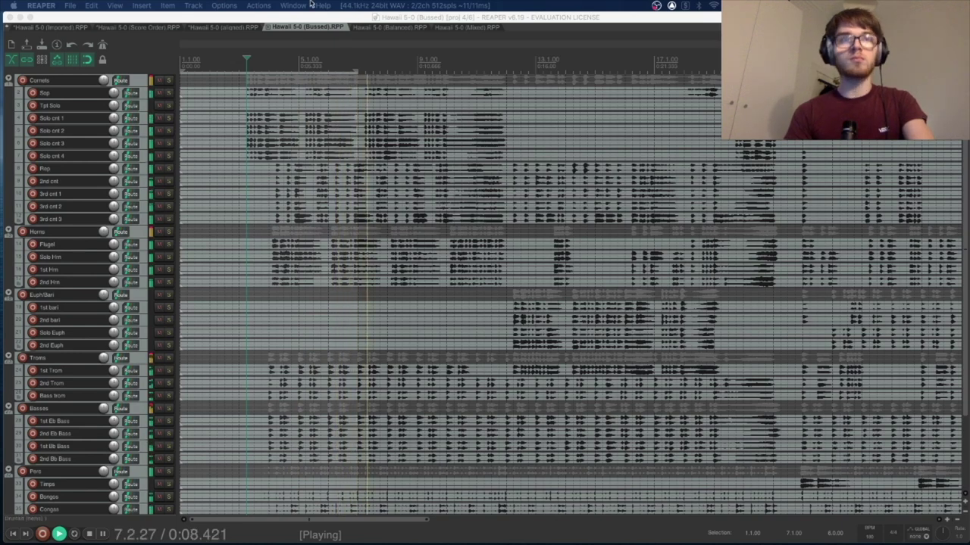
pyautogui.hotkey('ctrl', 'space')
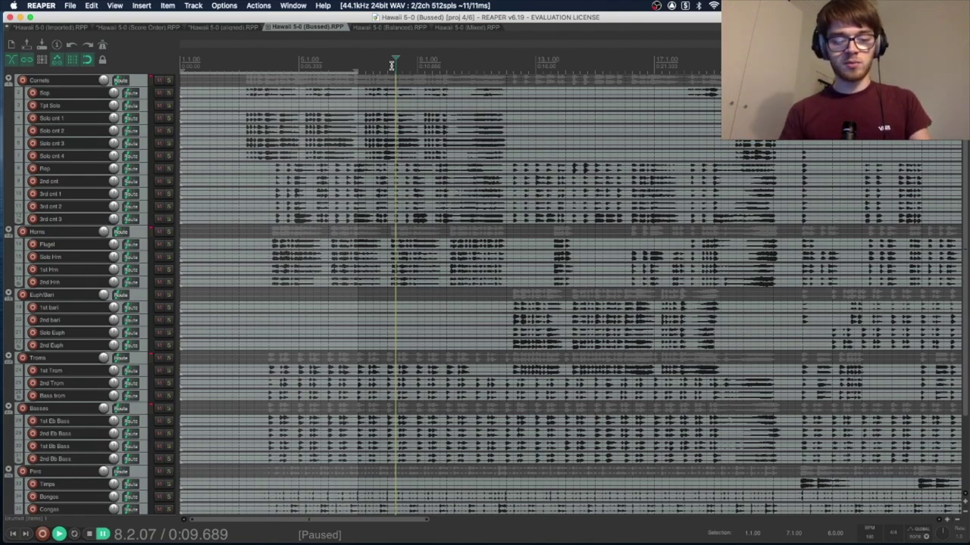
# Step: Show the mixer and play from bar 4 to check the channel meters from Drumkit back to Cornets
pyautogui.press('super+m')
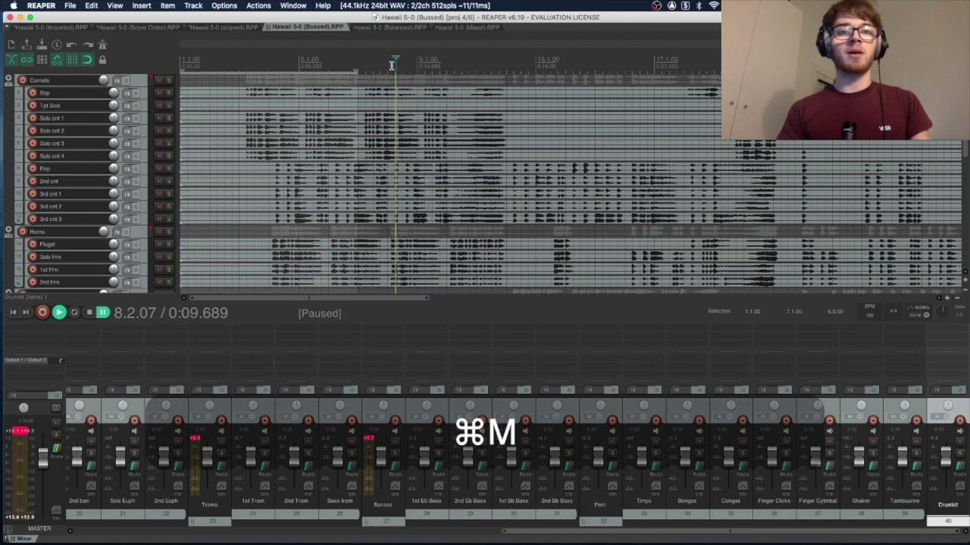
pyautogui.click(268, 58)
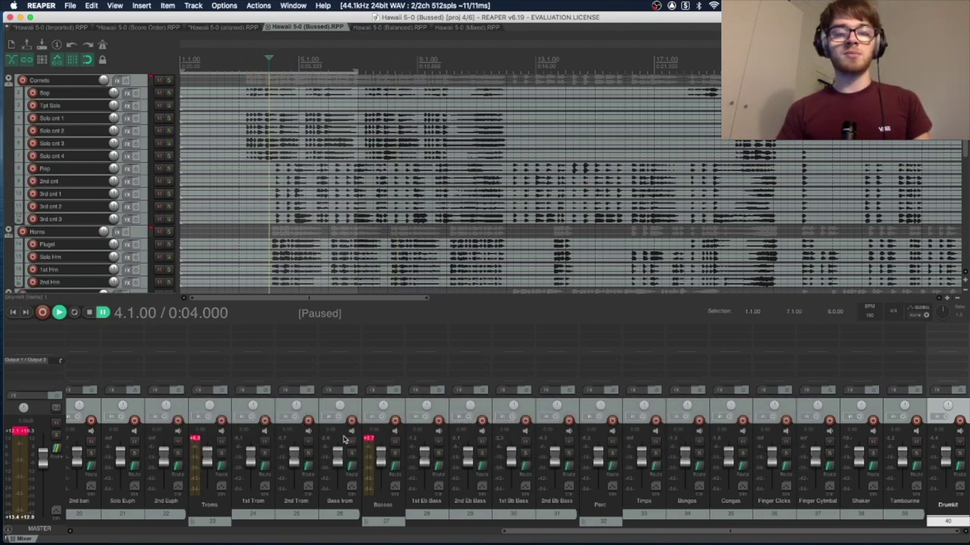
pyautogui.press('space')
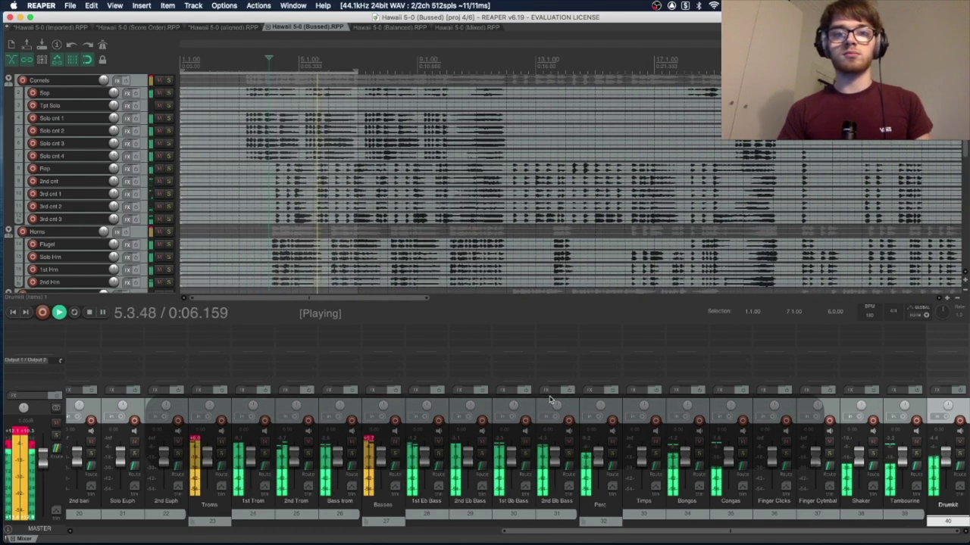
pyautogui.moveTo(530, 531); pyautogui.dragTo(98, 519)
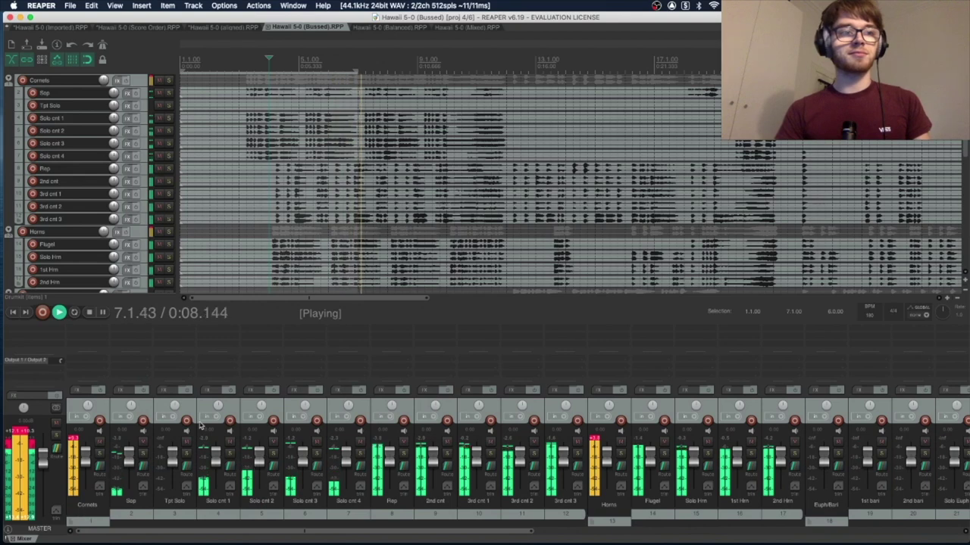
pyautogui.hotkey('ctrl', 'space')
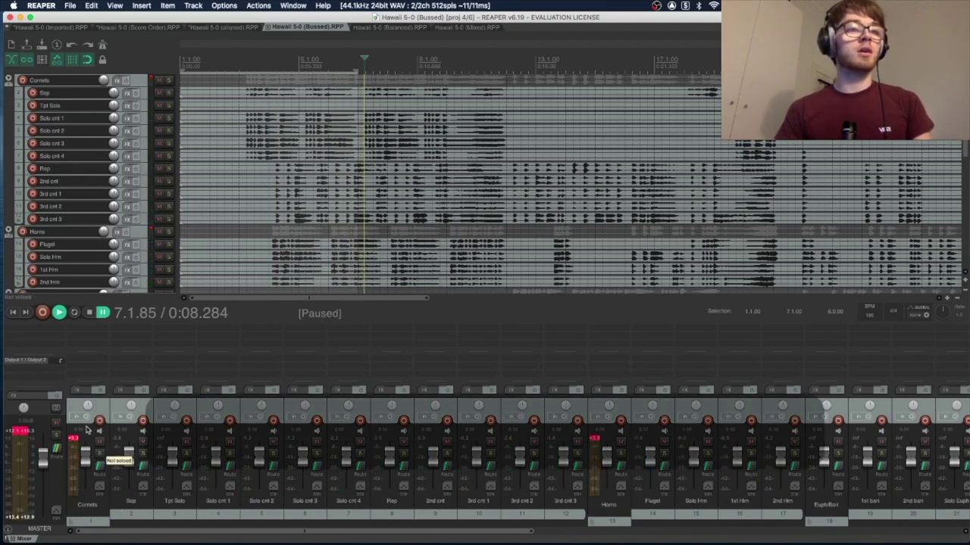
# Step: Select all mixer channels from Cornets through Drumkit and lower their faders together
pyautogui.click(104, 503)
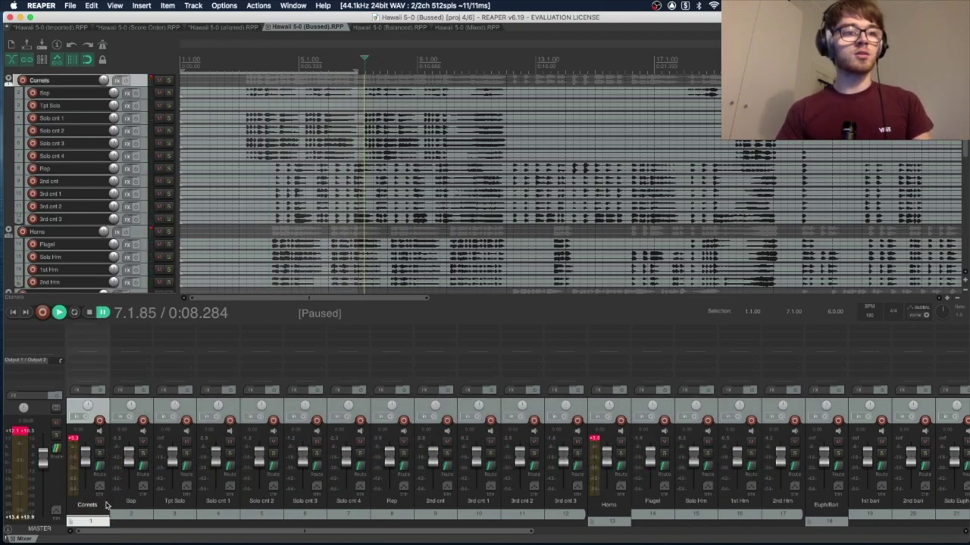
pyautogui.moveTo(117, 530); pyautogui.dragTo(553, 530)
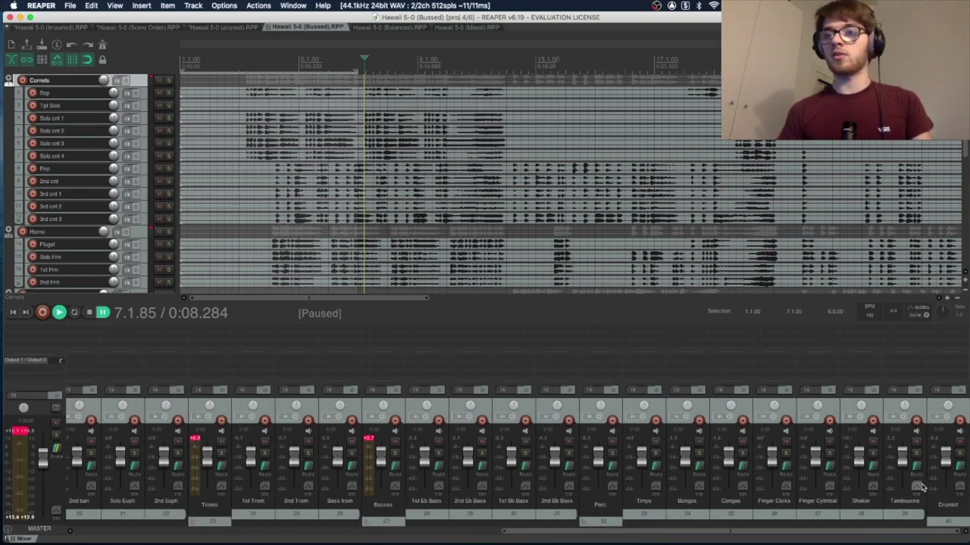
pyautogui.click(947, 504)
pyautogui.click(904, 463)
pyautogui.moveTo(904, 464); pyautogui.dragTo(905, 482)
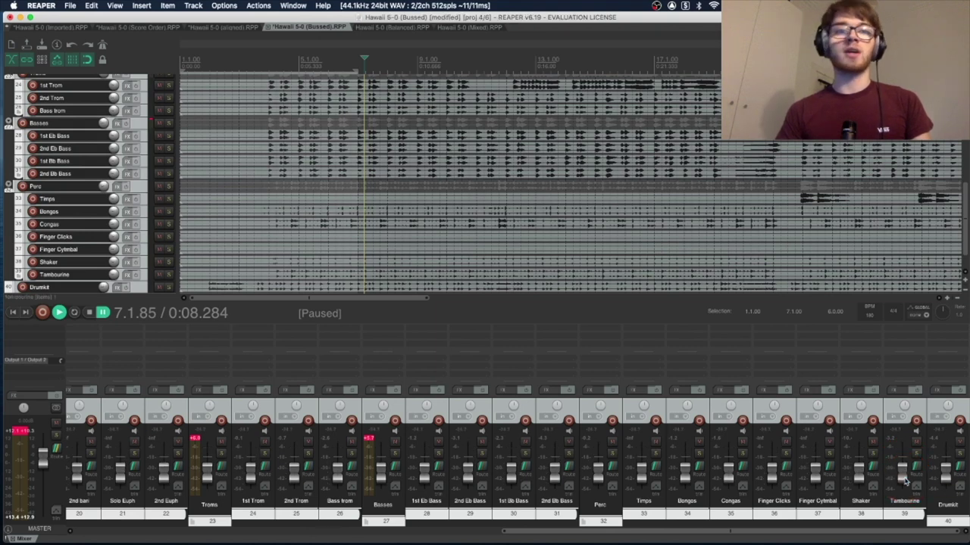
# Step: Play the project from bar 7, raise all the selected faders slightly, and pause at about bar 16
pyautogui.press('space')
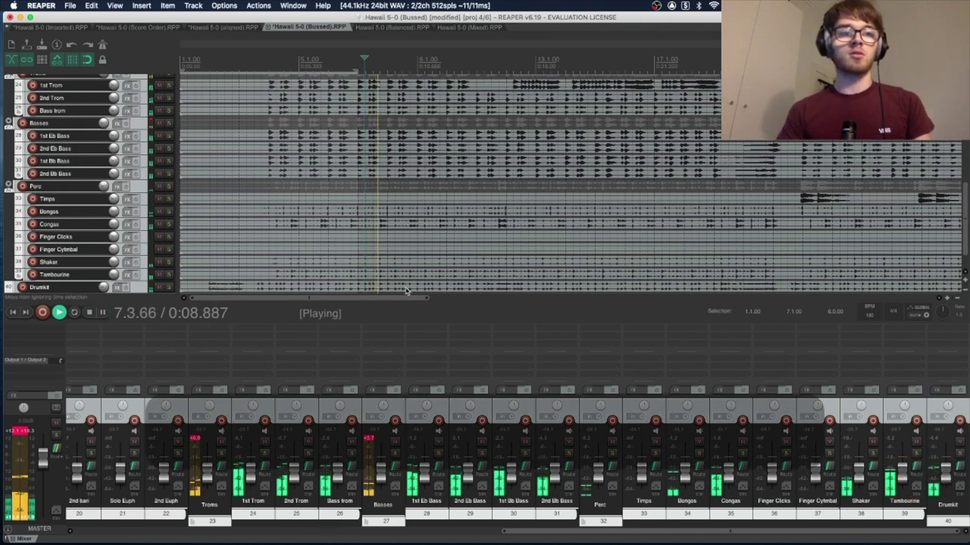
pyautogui.click(384, 466)
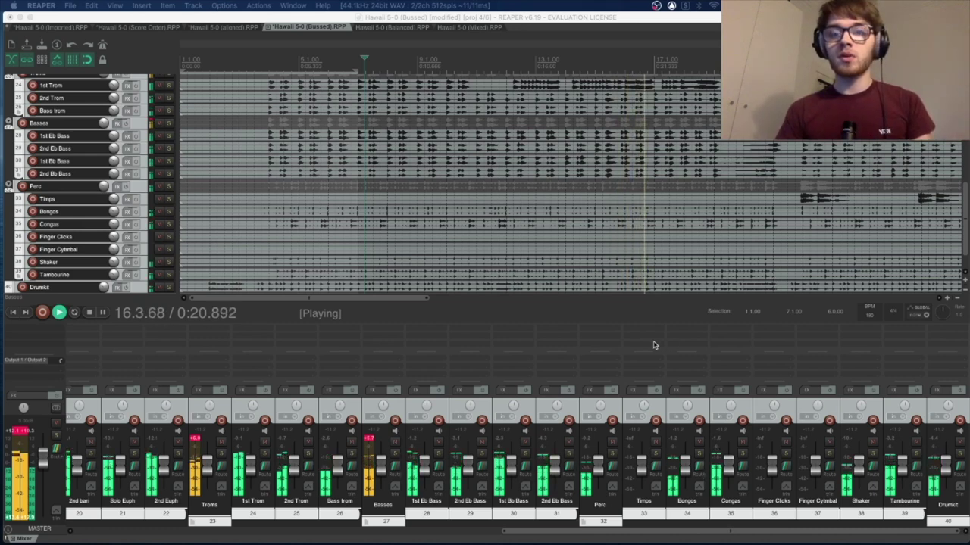
pyautogui.click(638, 68)
pyautogui.hotkey('ctrl', 'space')
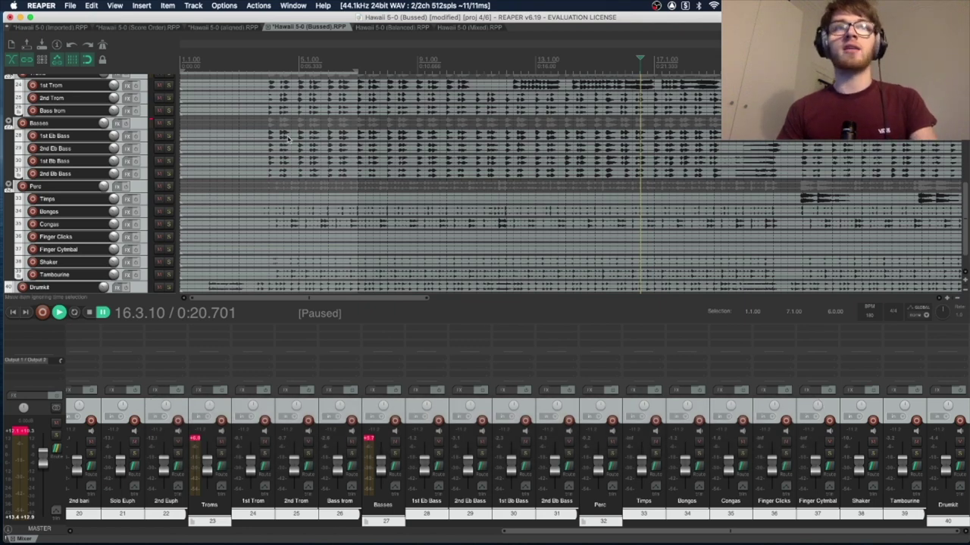
# Step: Clear the clipped peak indicators on the Basses, Troms, Horns, Cornets and master channels
pyautogui.click(267, 60)
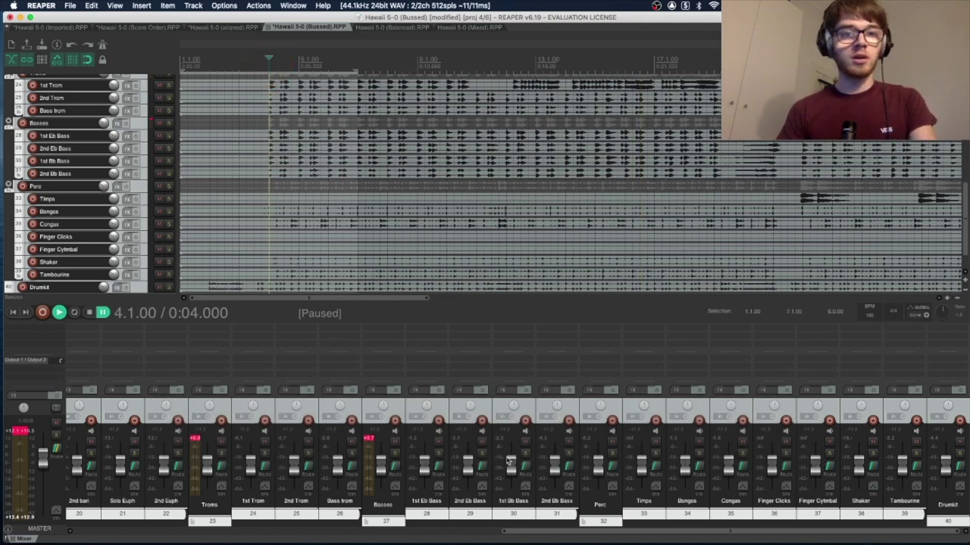
pyautogui.click(369, 438)
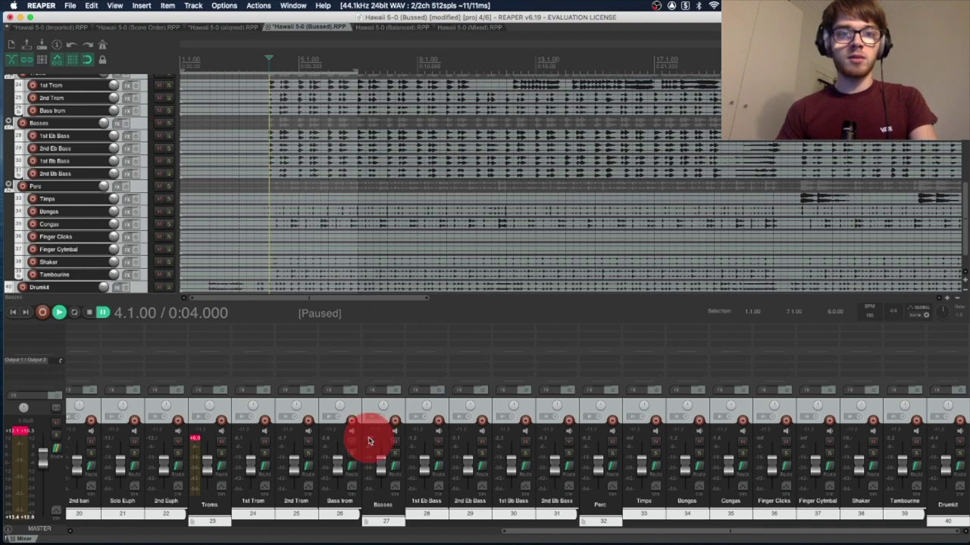
pyautogui.click(195, 436)
pyautogui.moveTo(541, 533); pyautogui.dragTo(160, 534)
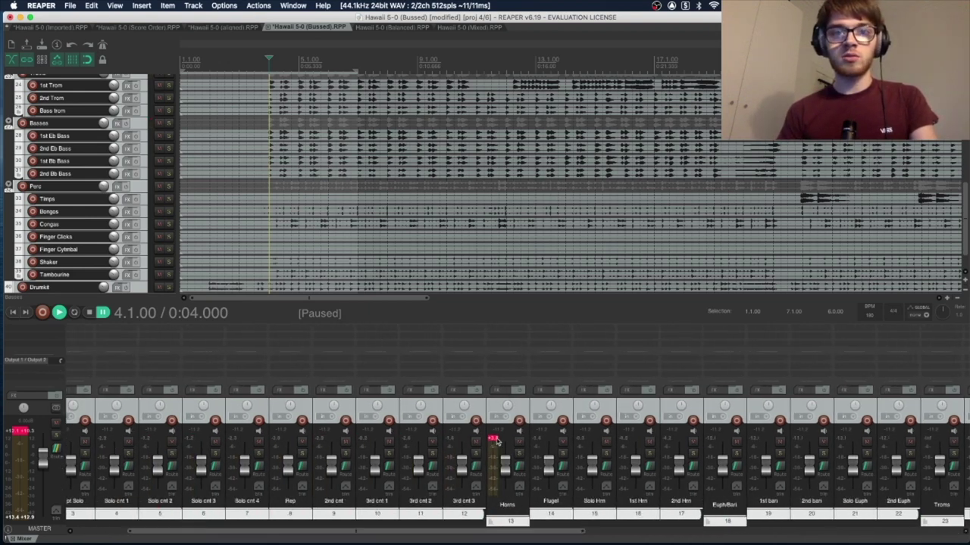
pyautogui.click(507, 506)
pyautogui.click(493, 440)
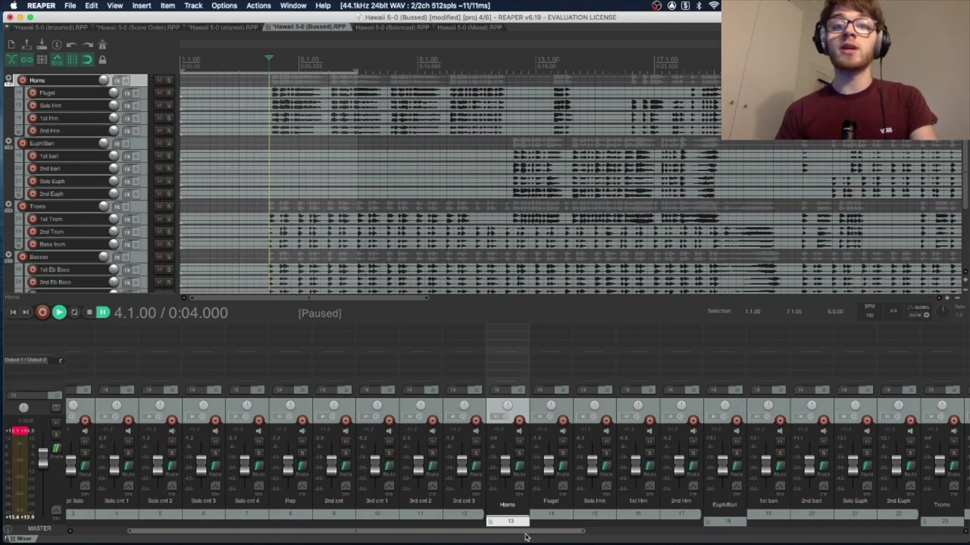
pyautogui.moveTo(526, 534); pyautogui.dragTo(281, 530)
pyautogui.click(73, 439)
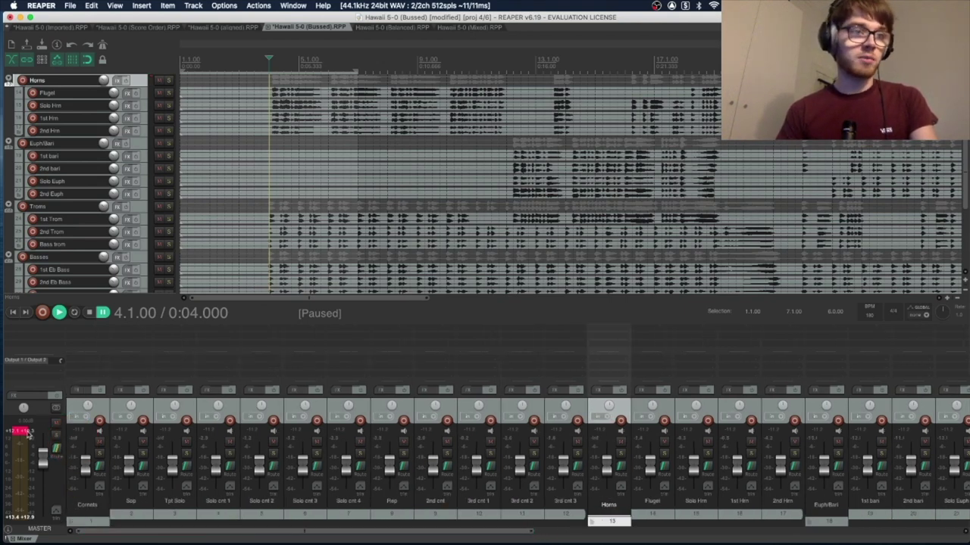
pyautogui.click(23, 430)
# Step: Play the project from about bar 3 to check the channel and master meters, and pause in bar 8
pyautogui.click(251, 65)
pyautogui.press('space')
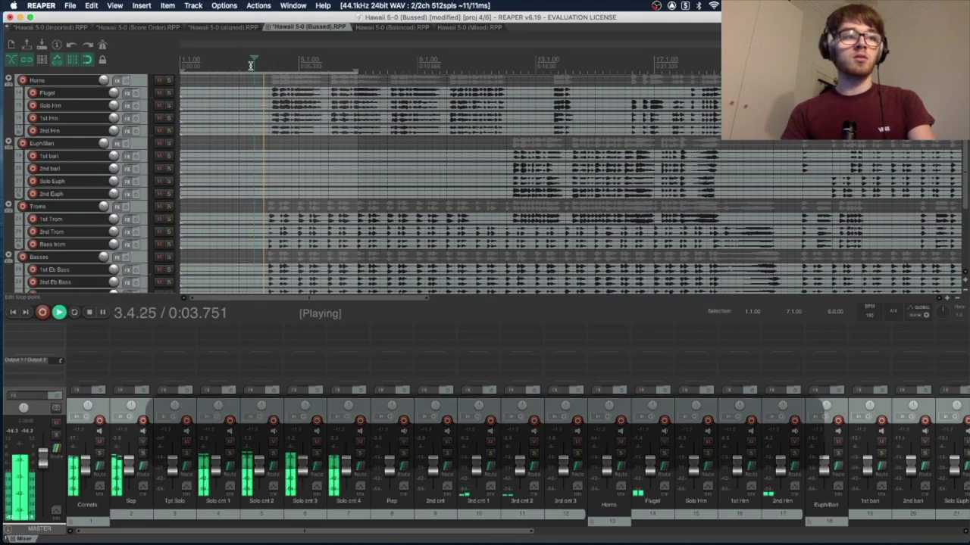
pyautogui.moveTo(337, 531); pyautogui.dragTo(244, 452)
pyautogui.press('space')
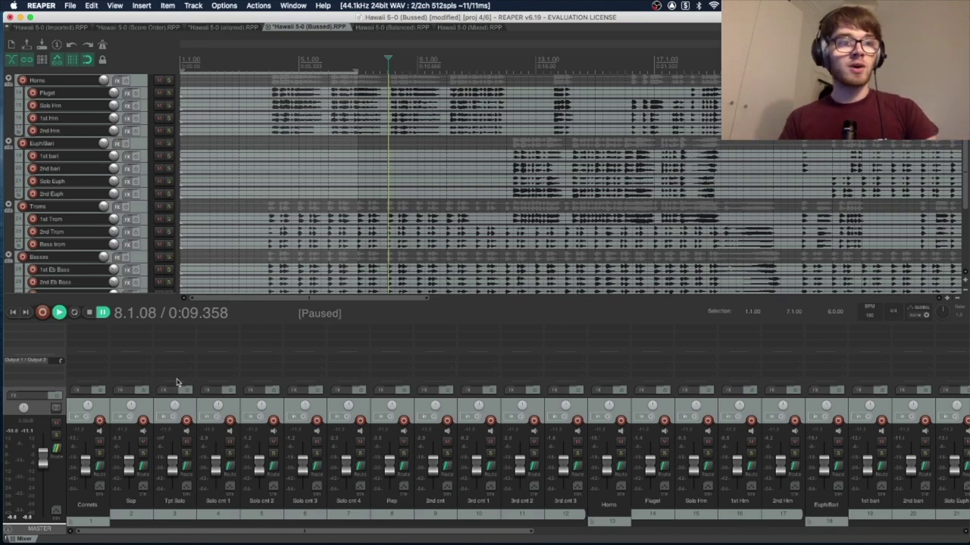
# Step: Examine the pan positions of the cornet channels, starting with Sop, Tpt Solo and Solo cnt 1
pyautogui.click(131, 408)
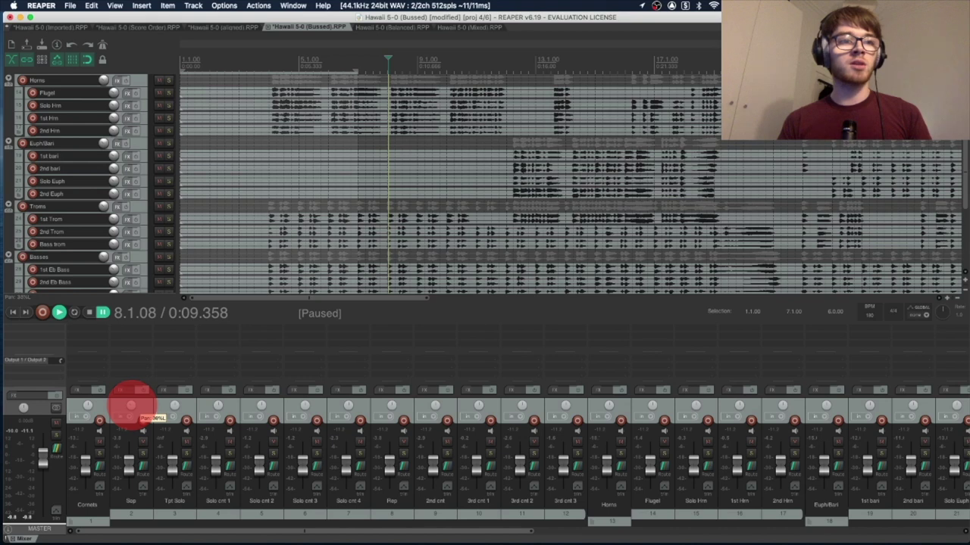
pyautogui.moveTo(131, 407); pyautogui.dragTo(131, 407)
pyautogui.click(176, 407)
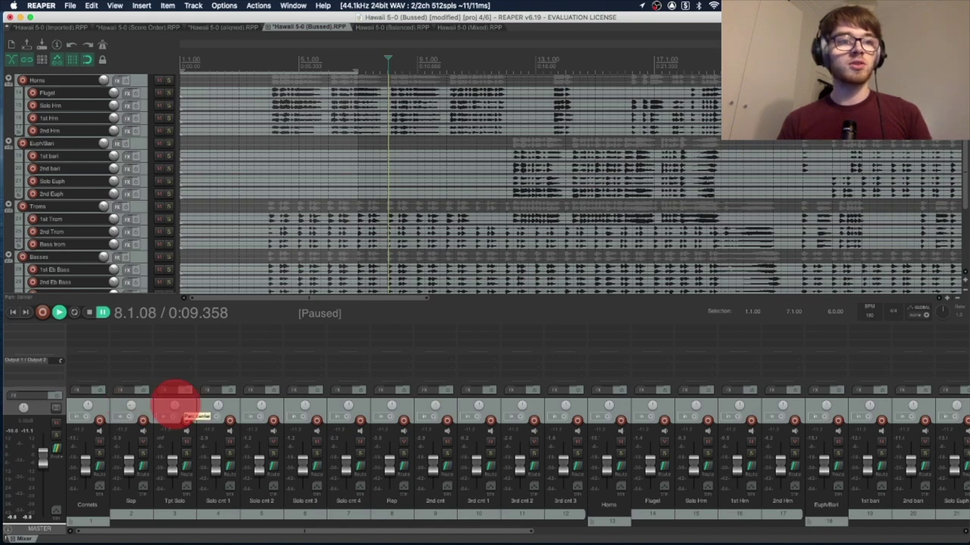
pyautogui.click(175, 408)
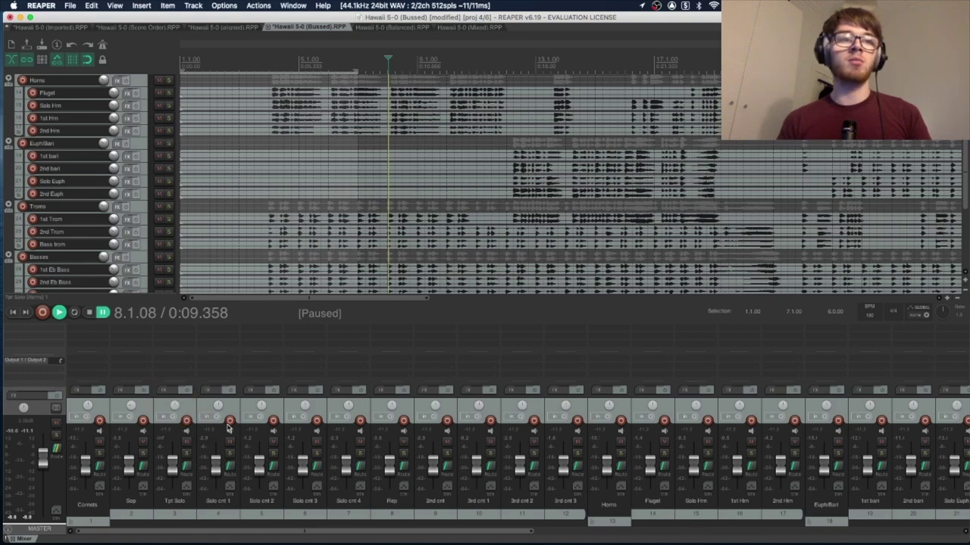
pyautogui.moveTo(218, 409)
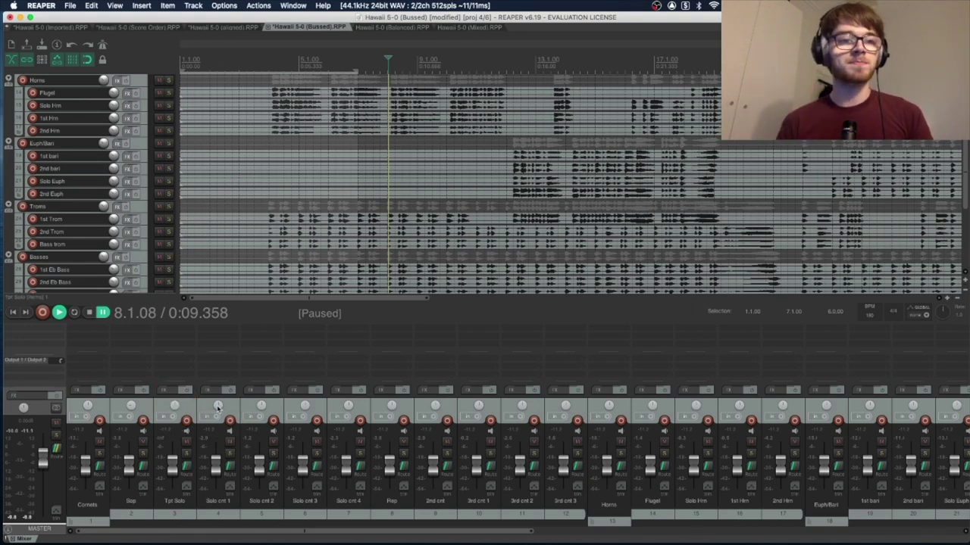
pyautogui.click(218, 409)
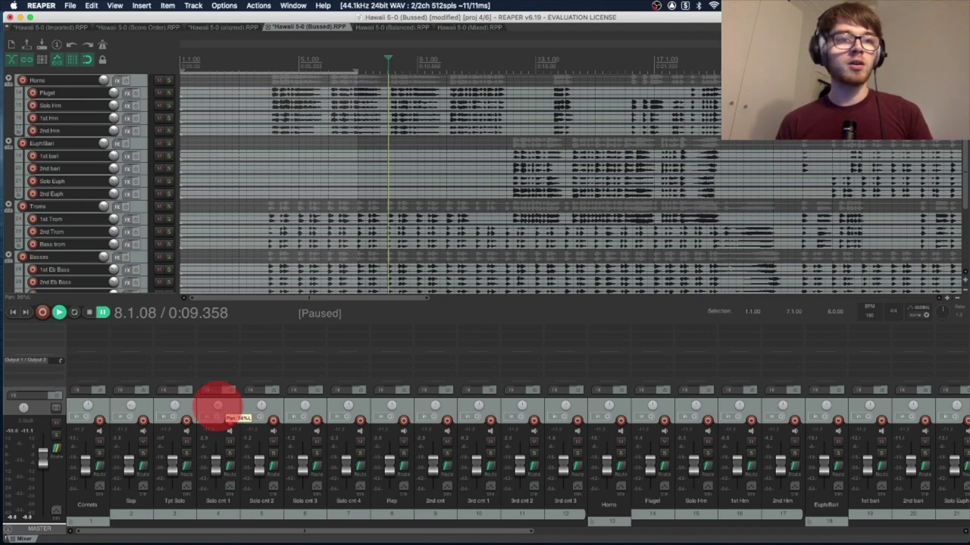
pyautogui.moveTo(219, 409); pyautogui.dragTo(570, 408)
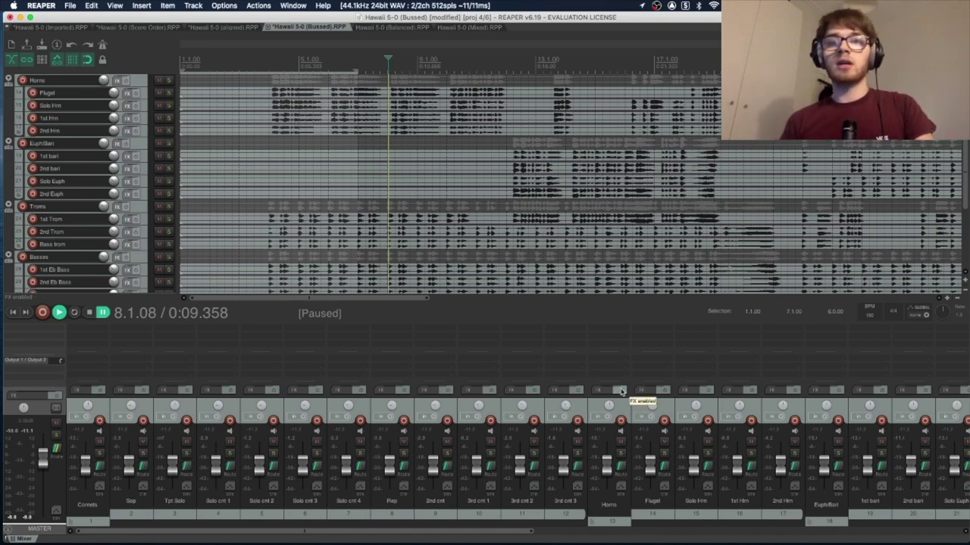
pyautogui.moveTo(468, 534); pyautogui.dragTo(349, 522)
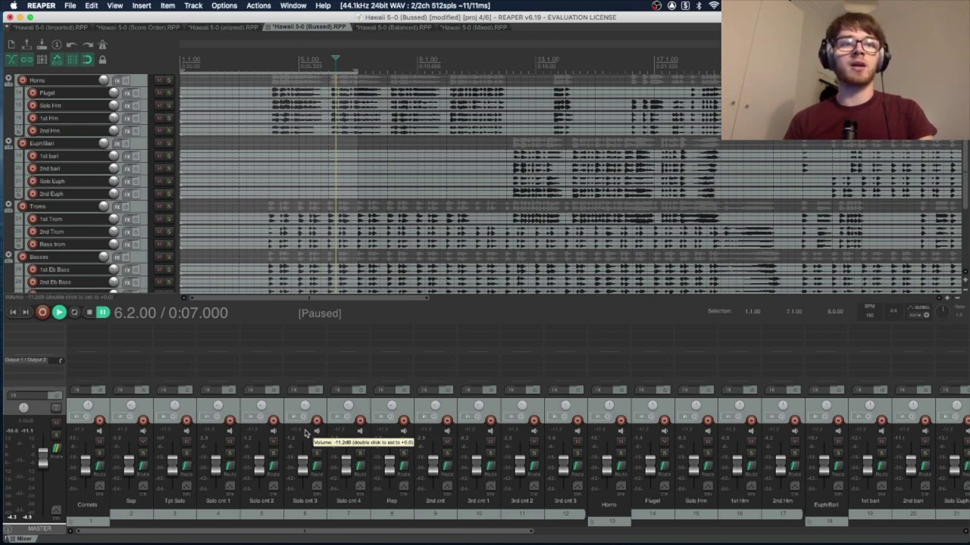
# Step: Solo the Cornets bus, play it from bar 6 beat 2, and pause in bar 8
pyautogui.click(303, 528)
pyautogui.click(101, 454)
pyautogui.press('space')
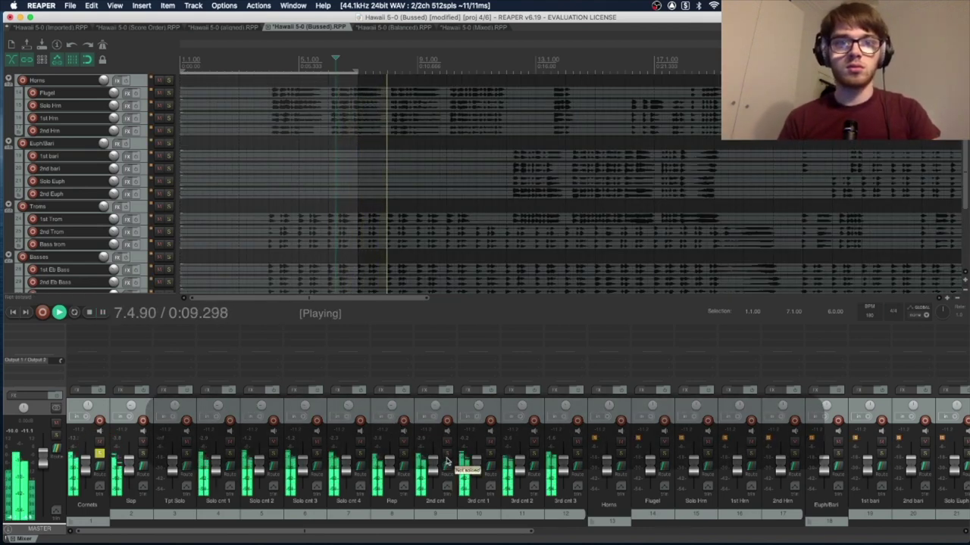
pyautogui.press('space')
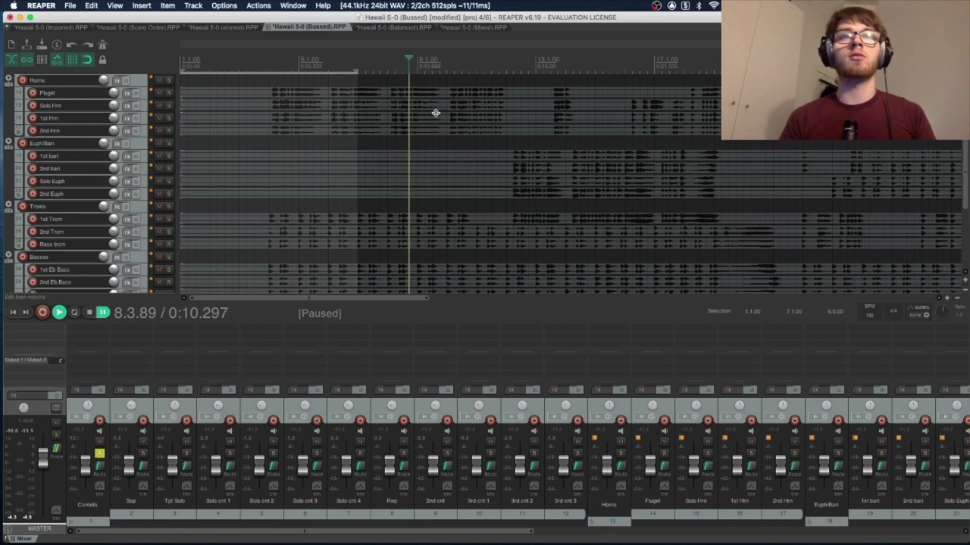
pyautogui.scroll(5, 435, 113)
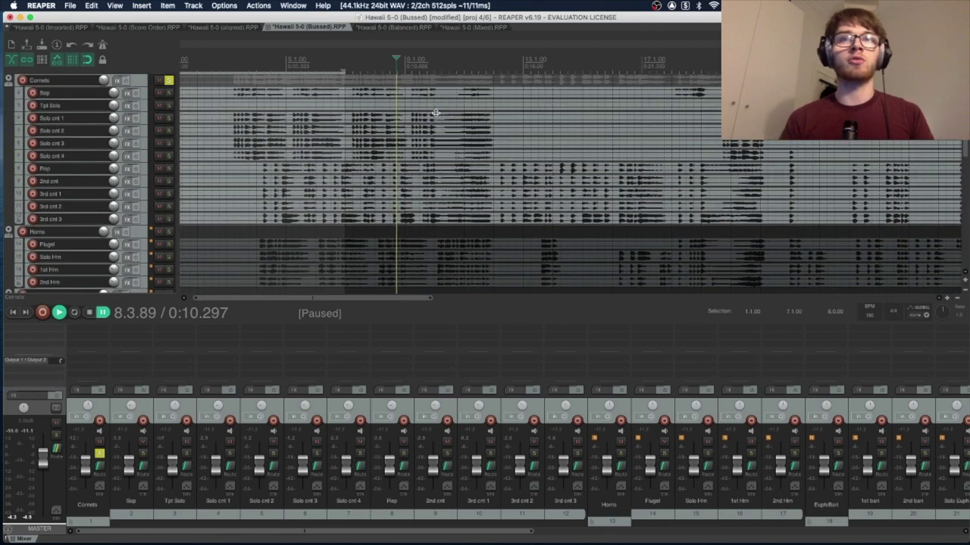
# Step: Play on from bar 8 while rebalancing the Sop, Solo cnt 3, Solo cnt 4, 2nd cnt and 3rd cnt 1 faders, and pause in bar 20
pyautogui.press('space')
pyautogui.moveTo(129, 462); pyautogui.dragTo(129, 451)
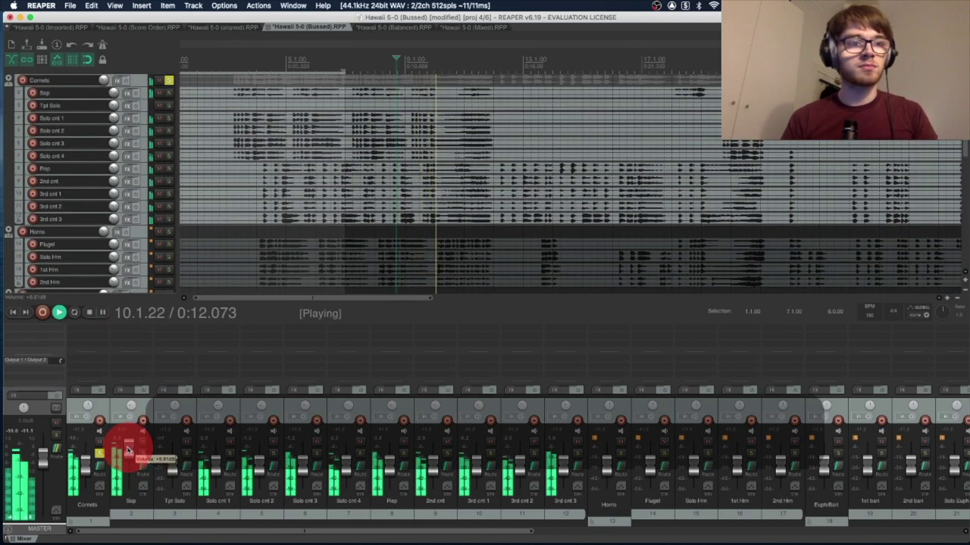
pyautogui.click(302, 464)
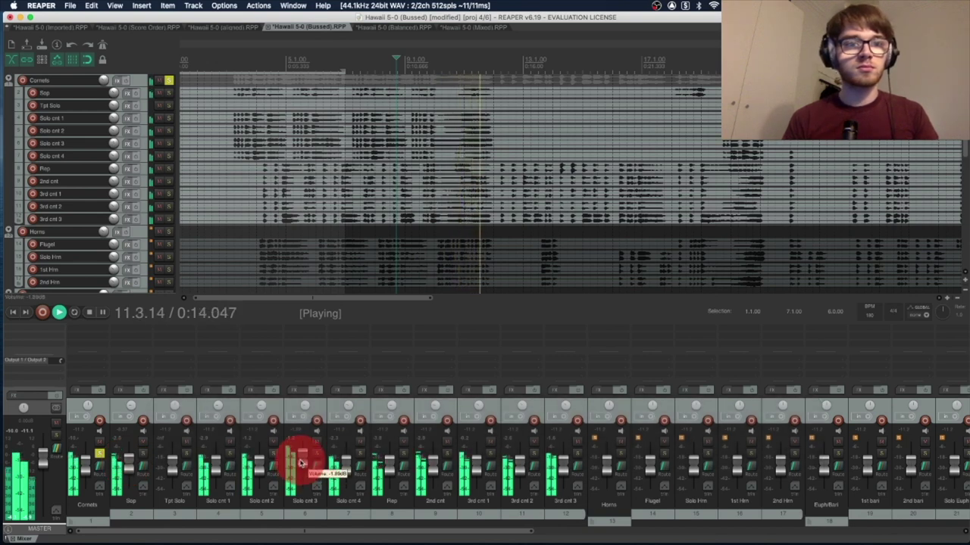
pyautogui.click(439, 445)
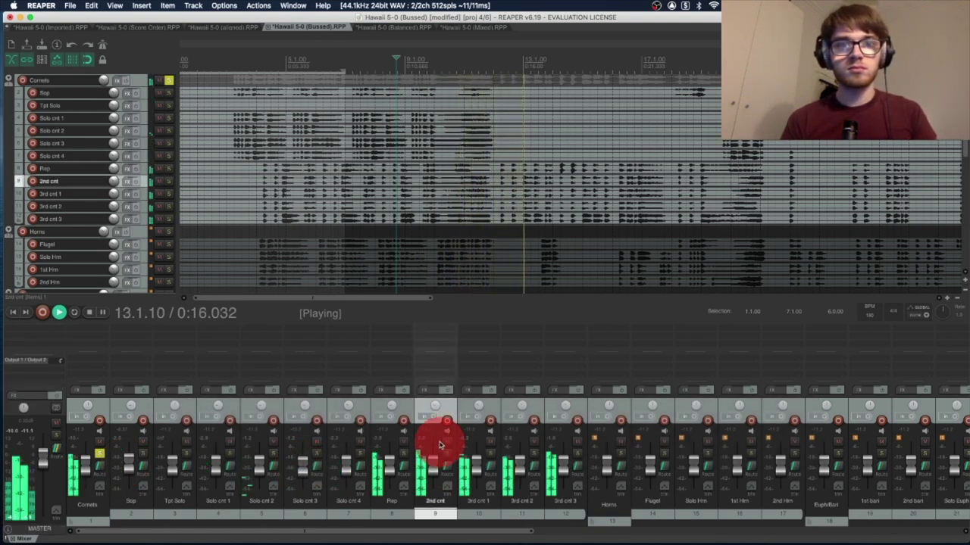
pyautogui.moveTo(434, 448); pyautogui.dragTo(475, 471)
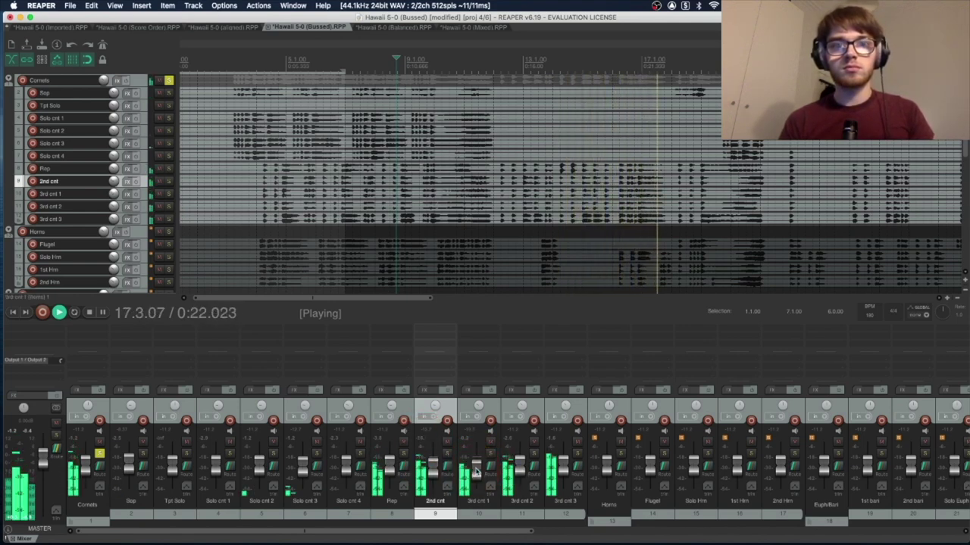
pyautogui.moveTo(346, 466); pyautogui.dragTo(346, 462)
pyautogui.hotkey('ctrl', 'space')
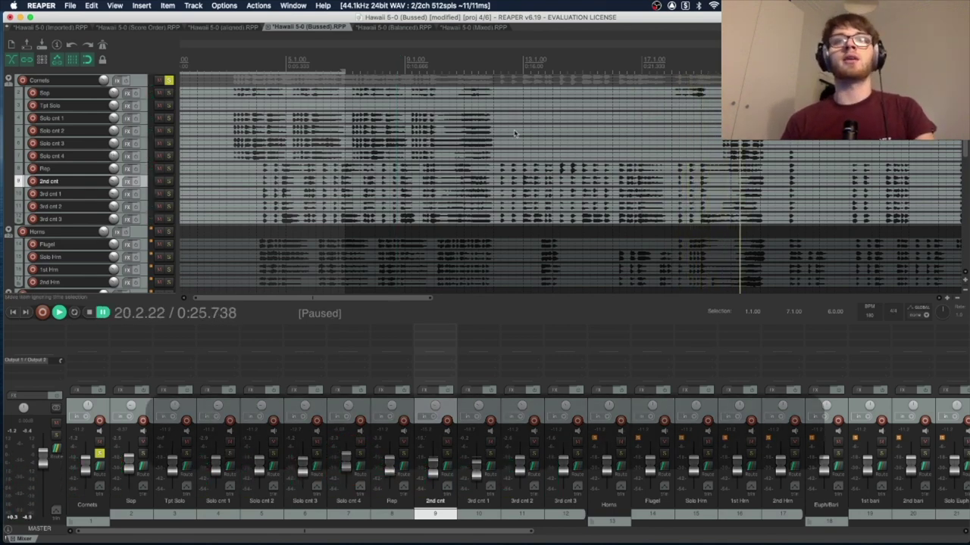
# Step: Switch to the Hawaii 5-0 (Balanced) project, play it from about bar 3, and pause in bar 8
pyautogui.hscroll(5, 514, 134)
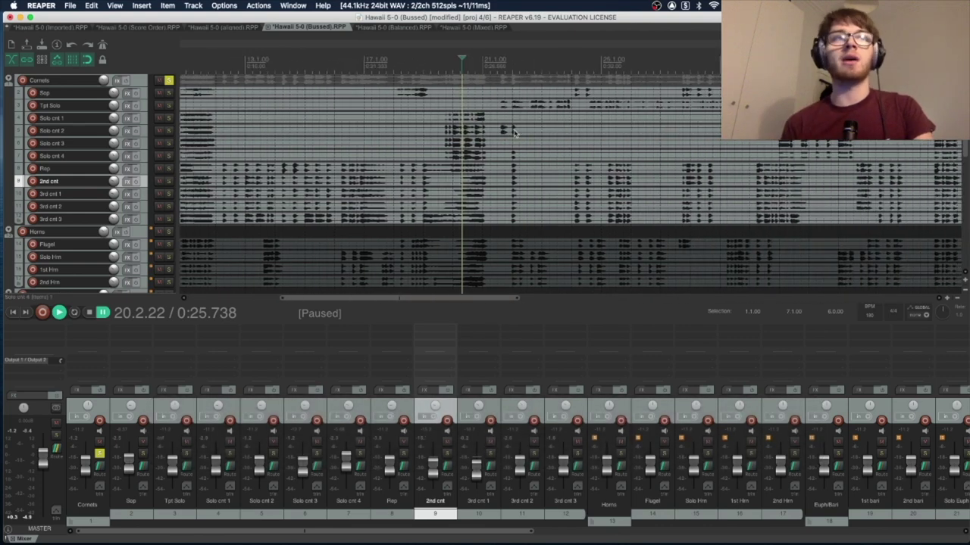
pyautogui.click(391, 28)
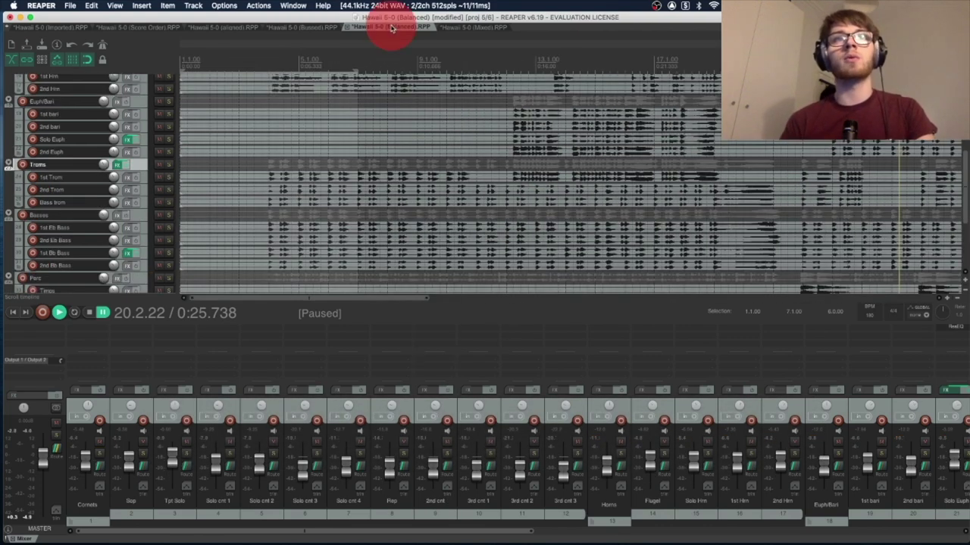
pyautogui.scroll(5, 390, 184)
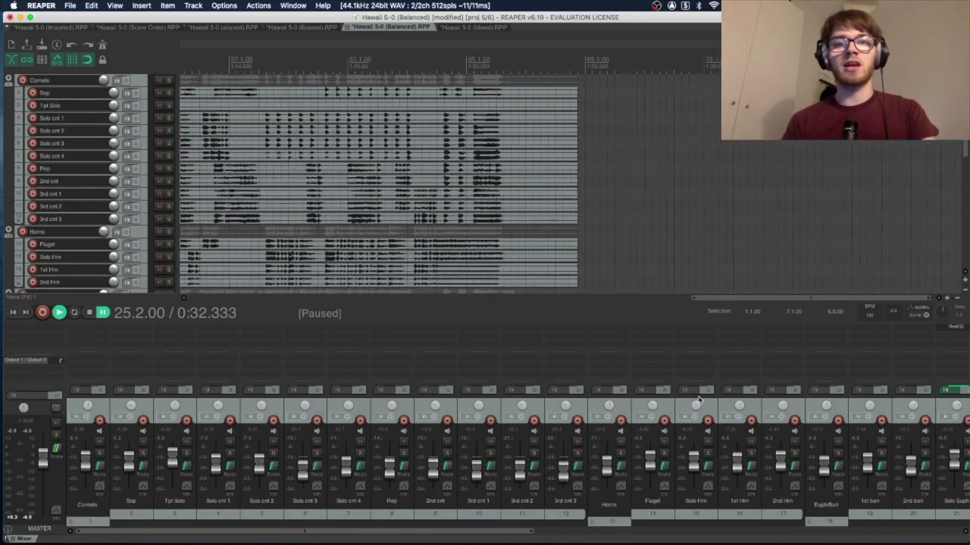
pyautogui.click(245, 65)
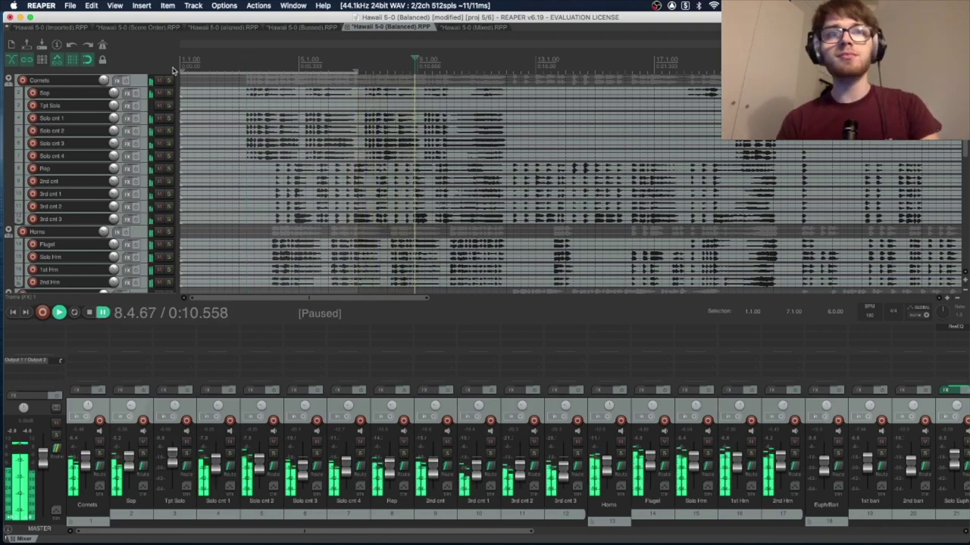
pyautogui.hotkey('ctrl', 'space')
# Step: Select the 1st bari channel in the mixer and solo the Solo Euph channel
pyautogui.scroll(-2, 201, 72)
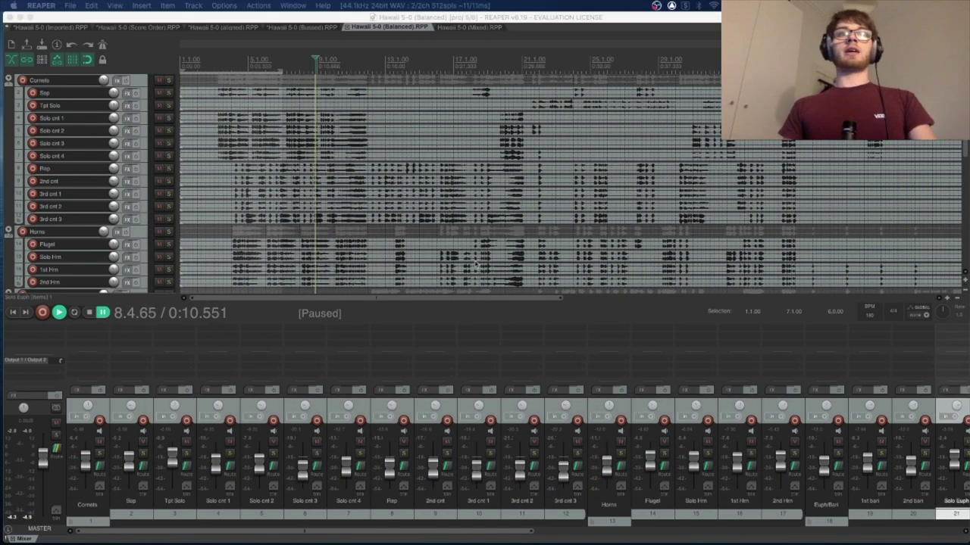
pyautogui.scroll(-2, 342, 154)
pyautogui.scroll(2, 342, 154)
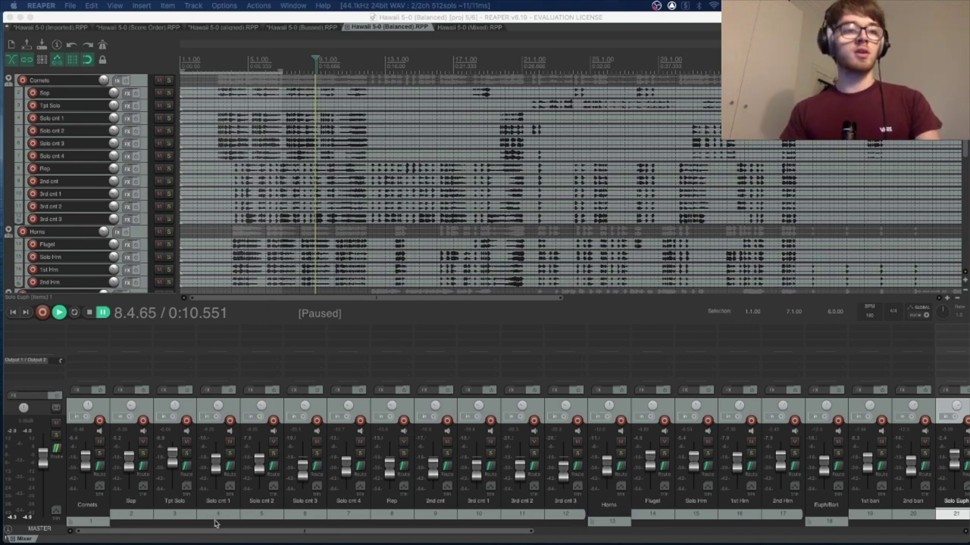
pyautogui.moveTo(403, 535); pyautogui.dragTo(564, 530)
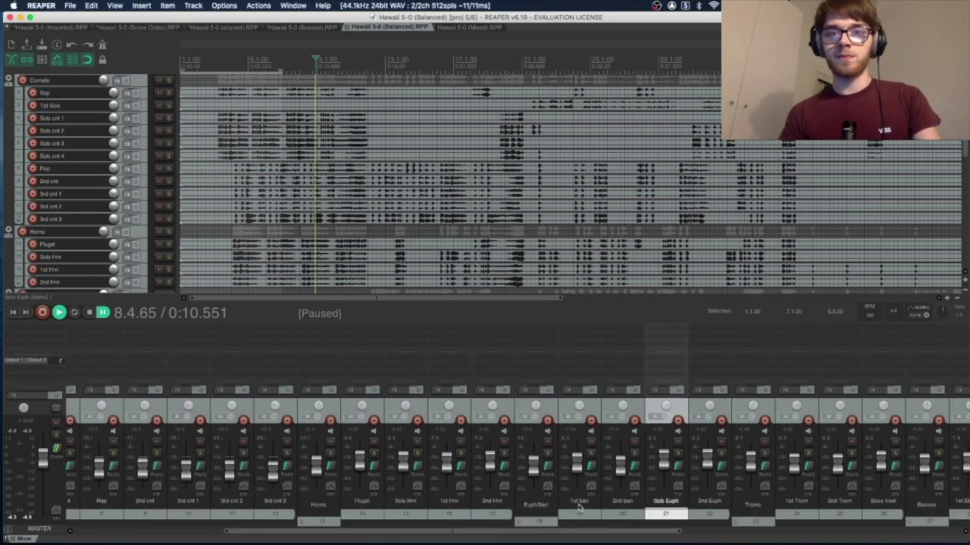
pyautogui.click(578, 504)
pyautogui.click(678, 453)
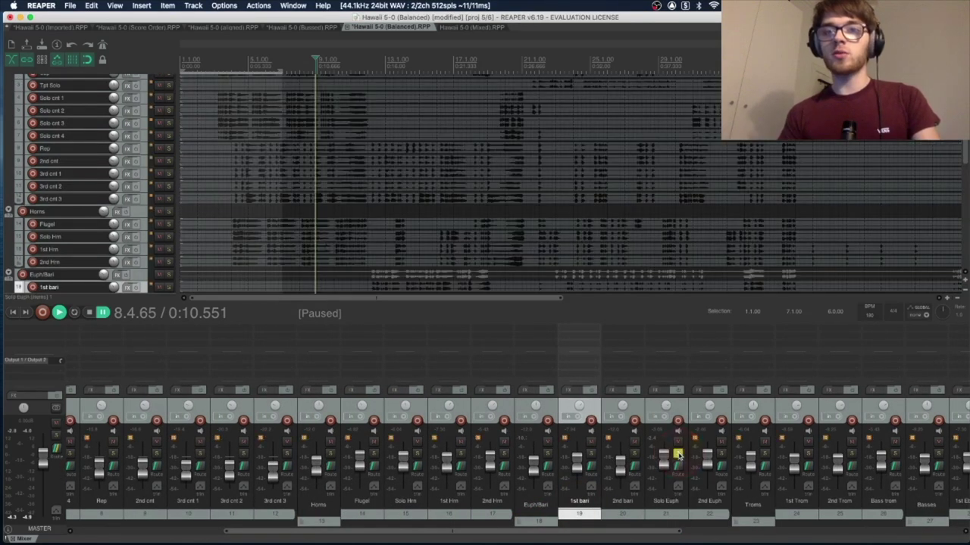
# Step: Play the soloed Solo Euph track from its entry in bar 11 and pause in bar 16
pyautogui.scroll(-1, 422, 243)
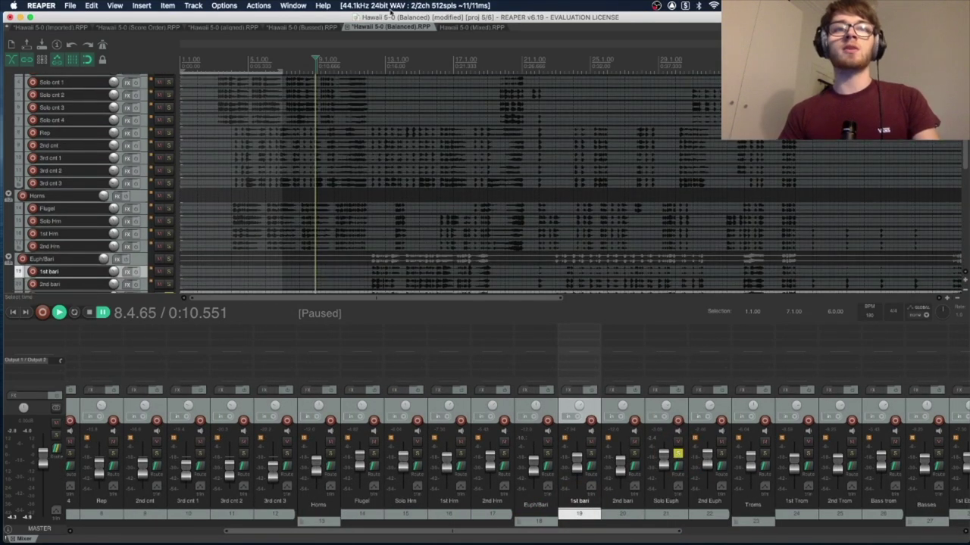
pyautogui.click(372, 71)
pyautogui.scroll(-6, 440, 151)
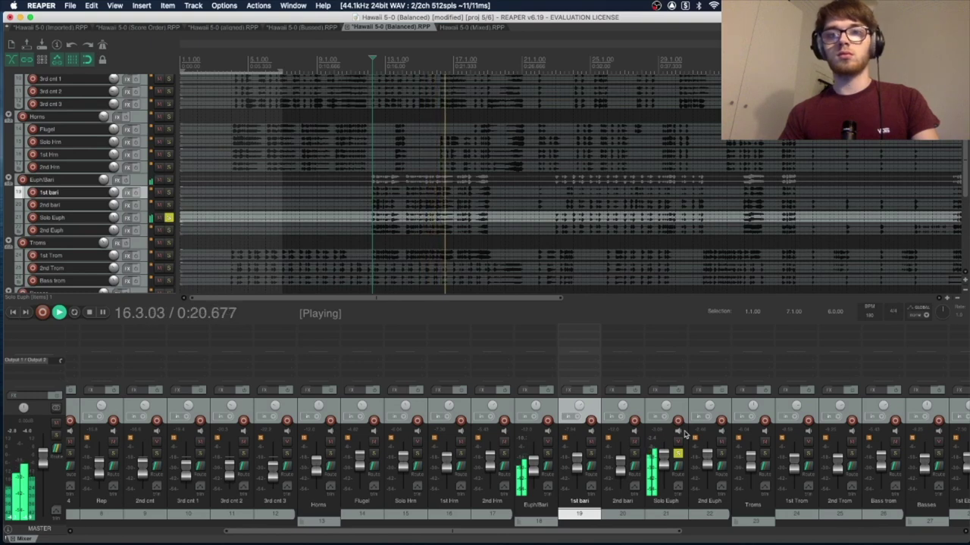
pyautogui.press('space')
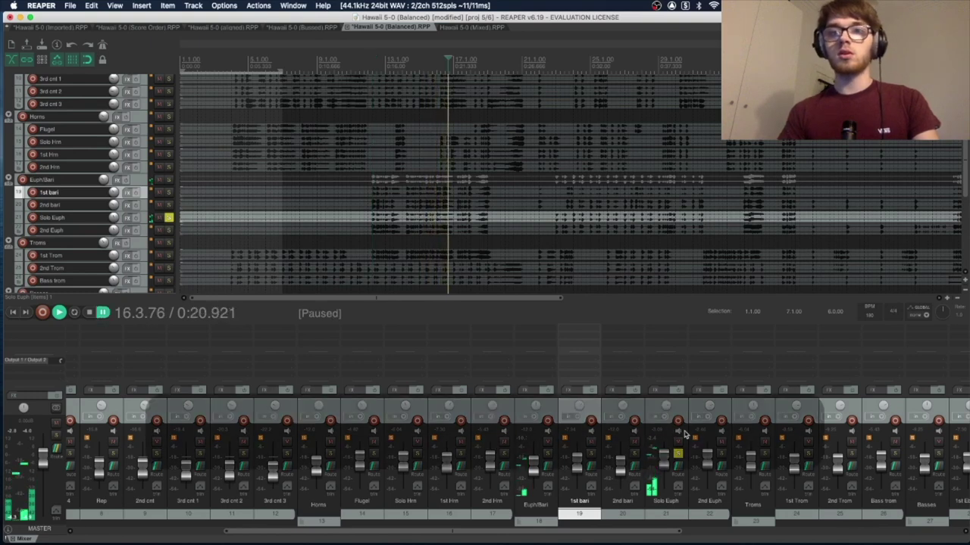
# Step: Add the ReaEQ effect to the Solo Euph track and move its window below the track lanes
pyautogui.click(667, 328)
pyautogui.scroll(-5, 113, 163)
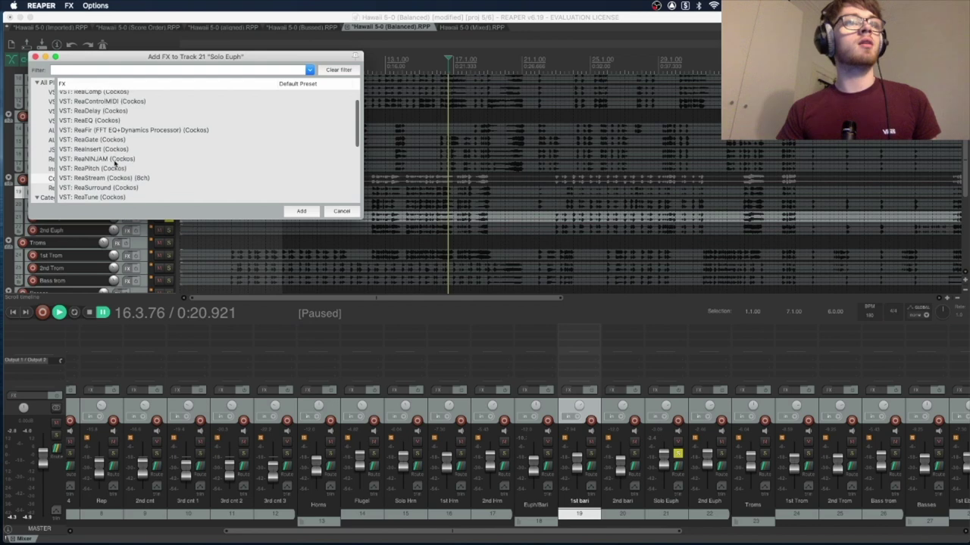
pyautogui.scroll(-3, 101, 157)
pyautogui.scroll(6, 100, 158)
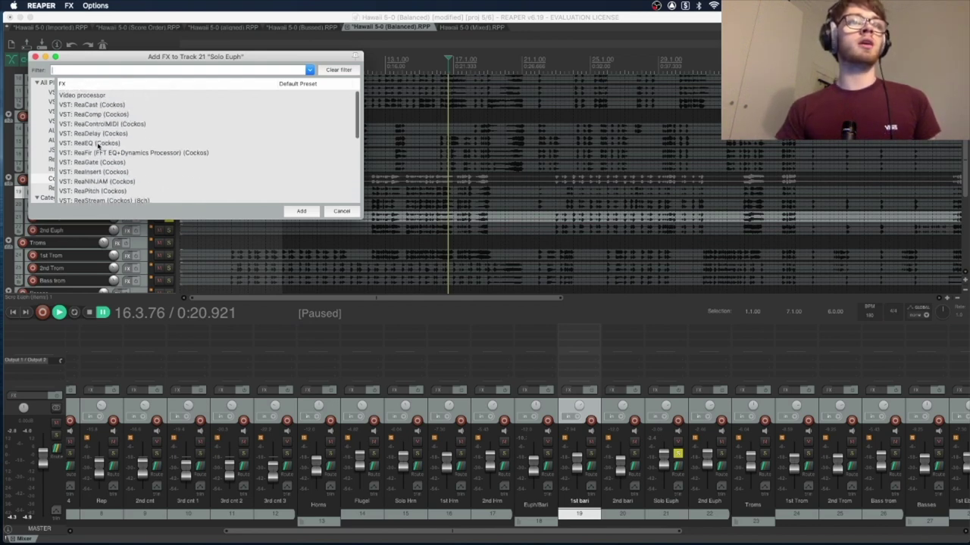
pyautogui.click(97, 144)
pyautogui.click(296, 211)
pyautogui.moveTo(210, 31); pyautogui.dragTo(579, 127)
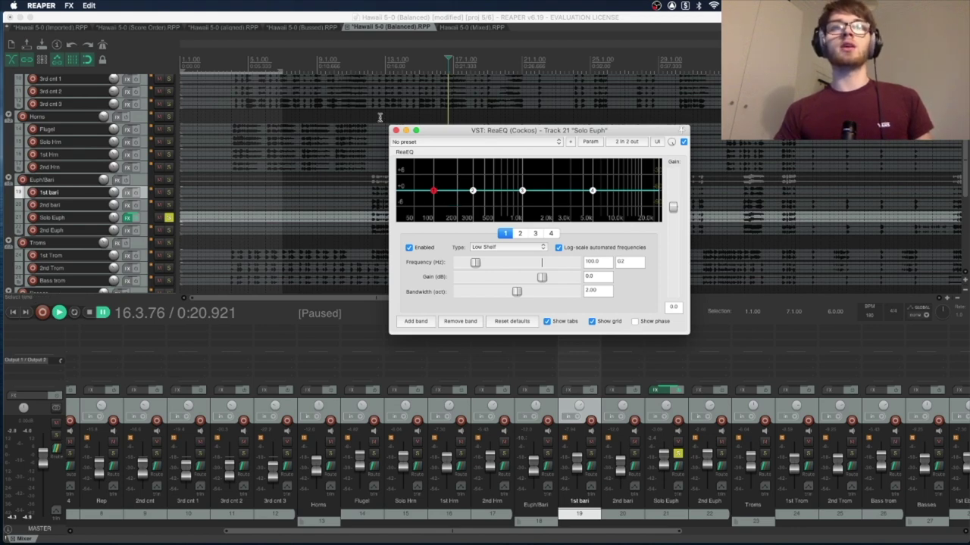
pyautogui.moveTo(494, 132); pyautogui.dragTo(506, 258)
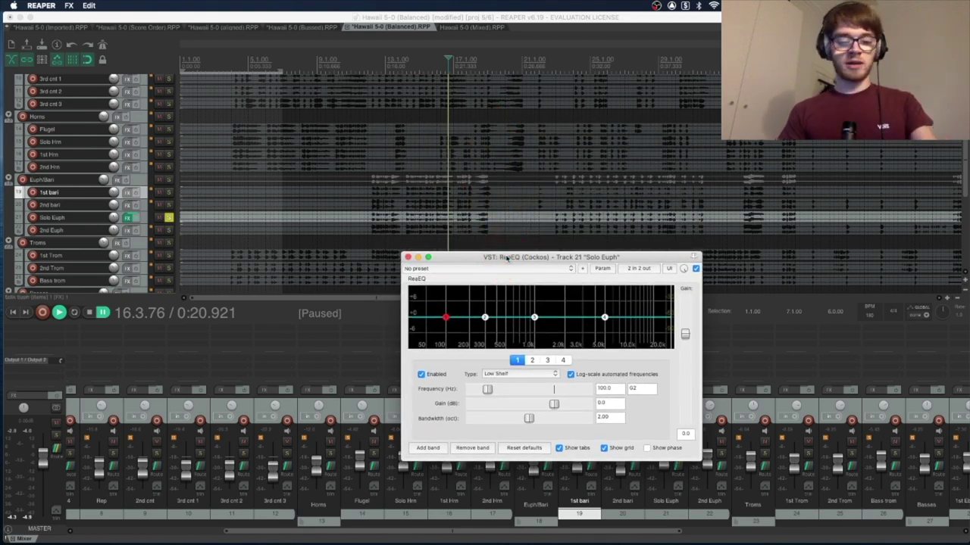
# Step: Play Solo Euph from bar 12, boost EQ band 3 by about 5.1 dB at about 5250 Hz, and pause in bar 19
pyautogui.click(371, 67)
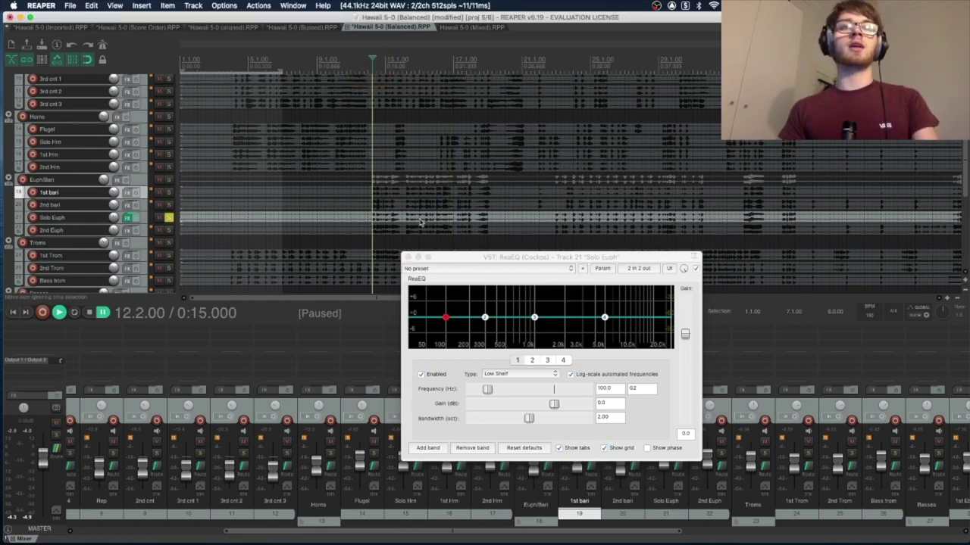
pyautogui.scroll(2, 421, 221)
pyautogui.press('space')
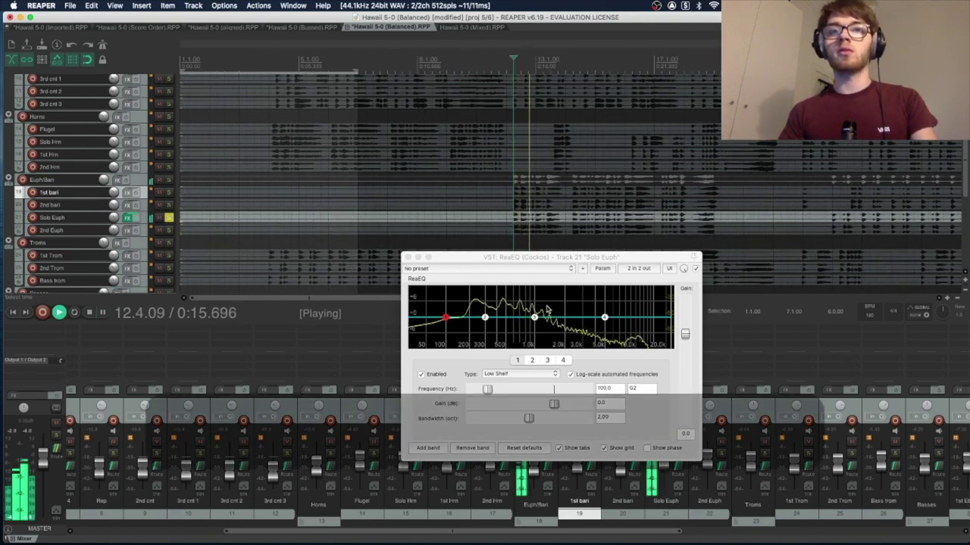
pyautogui.click(535, 317)
pyautogui.moveTo(534, 316); pyautogui.dragTo(607, 305)
pyautogui.hotkey('ctrl', 'space')
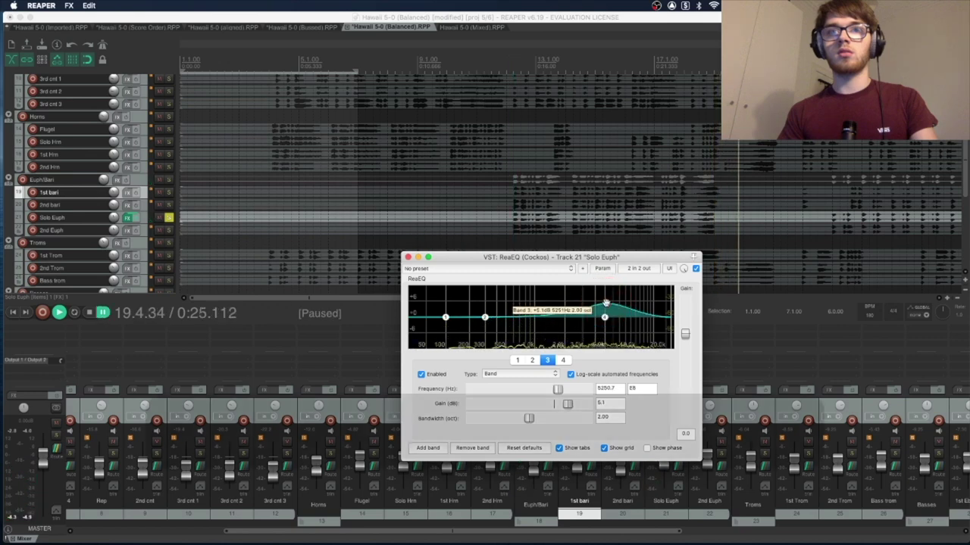
# Step: Replay from bar 12, cut Solo Euph's low shelf to -inf at about 132 Hz, and pause in bar 18
pyautogui.click(512, 65)
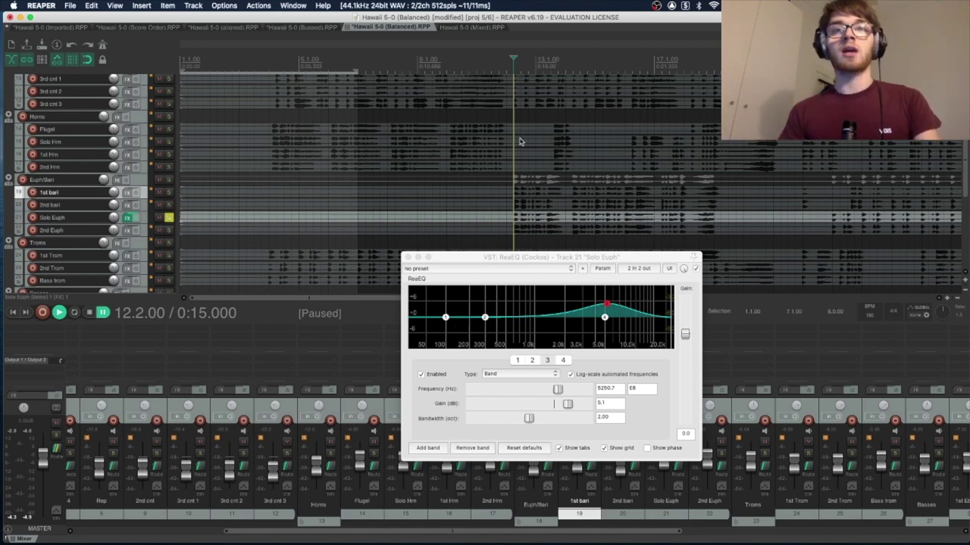
pyautogui.press('space')
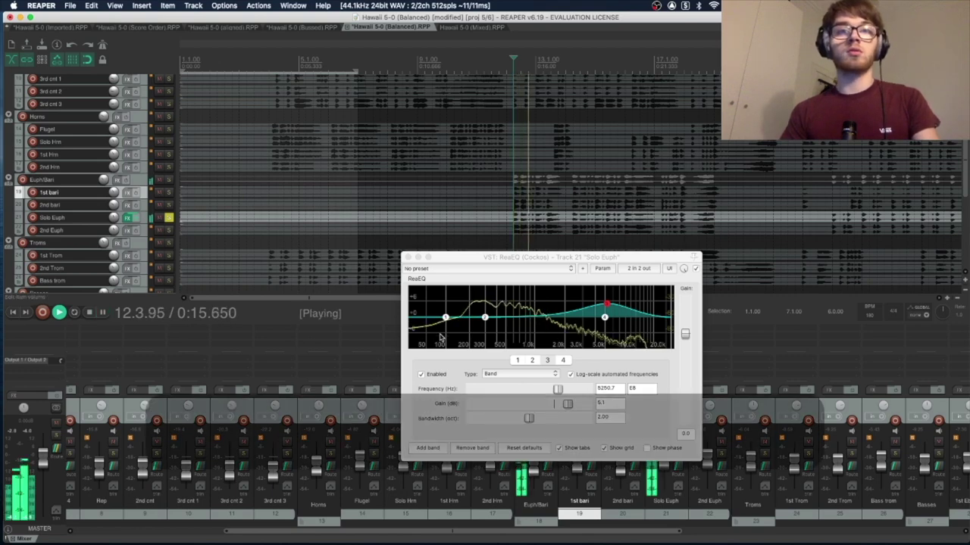
pyautogui.moveTo(445, 317); pyautogui.dragTo(453, 358)
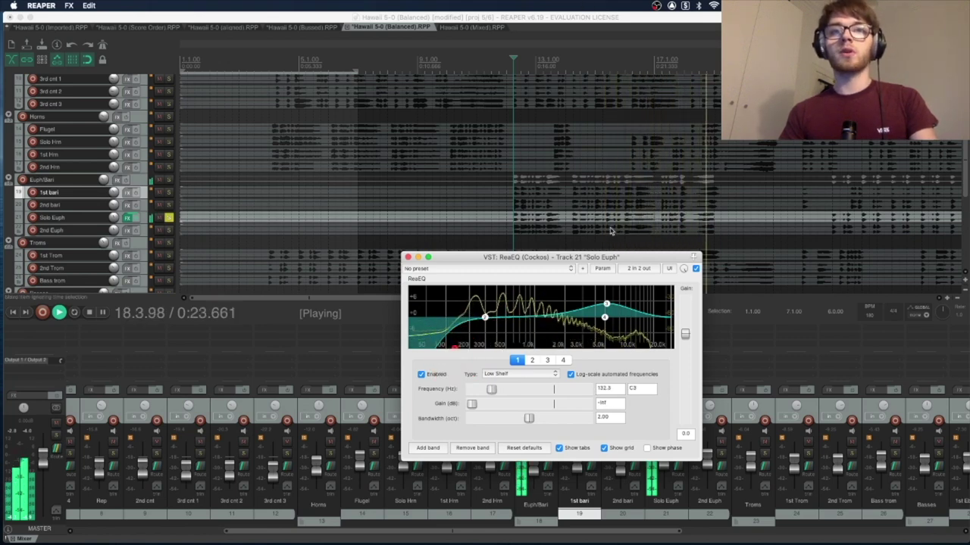
pyautogui.hotkey('ctrl', 'space')
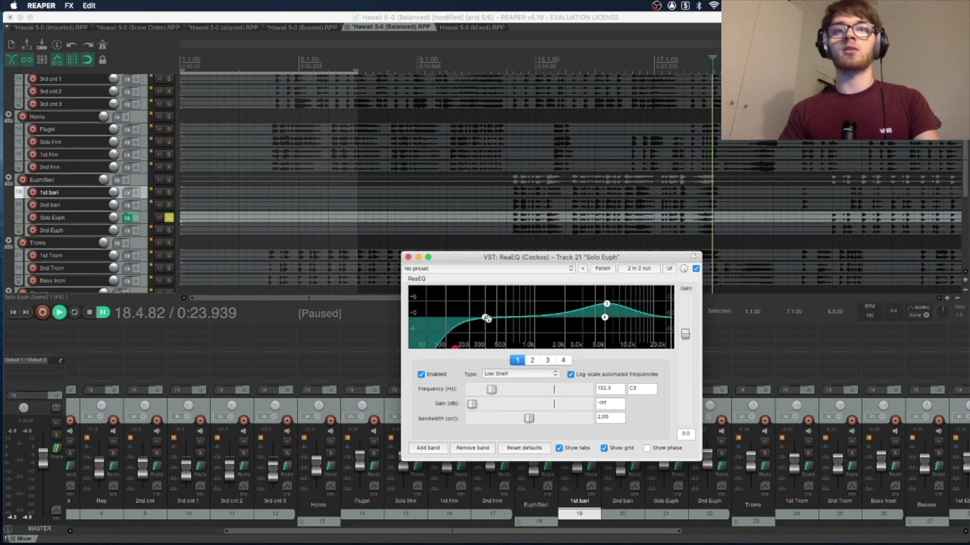
# Step: From bar 12, audition a 3.6 dB boost on Solo Euph's EQ band 4, and make it a 3.0 dB cut at about 688 Hz, bandwidth 0.53
pyautogui.moveTo(604, 318); pyautogui.dragTo(590, 327)
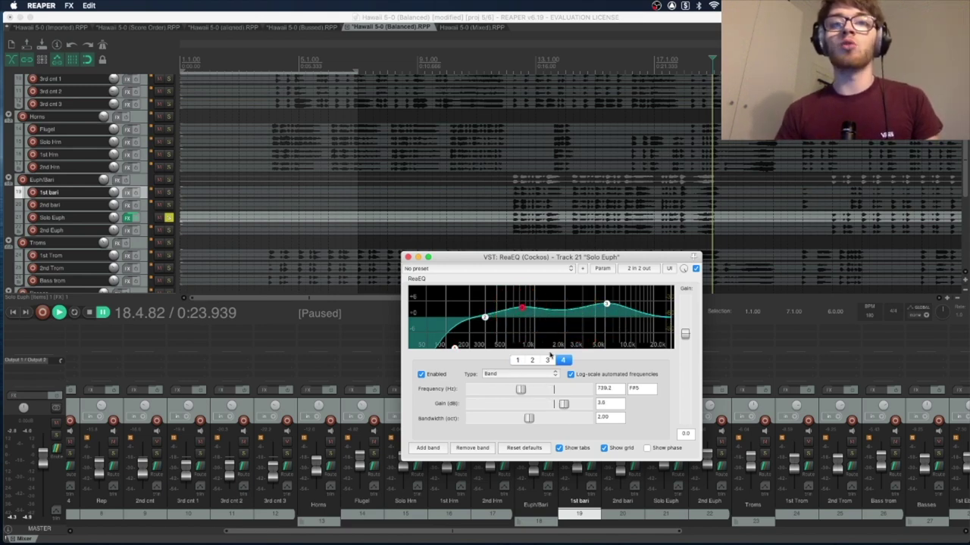
pyautogui.click(519, 69)
pyautogui.press('space')
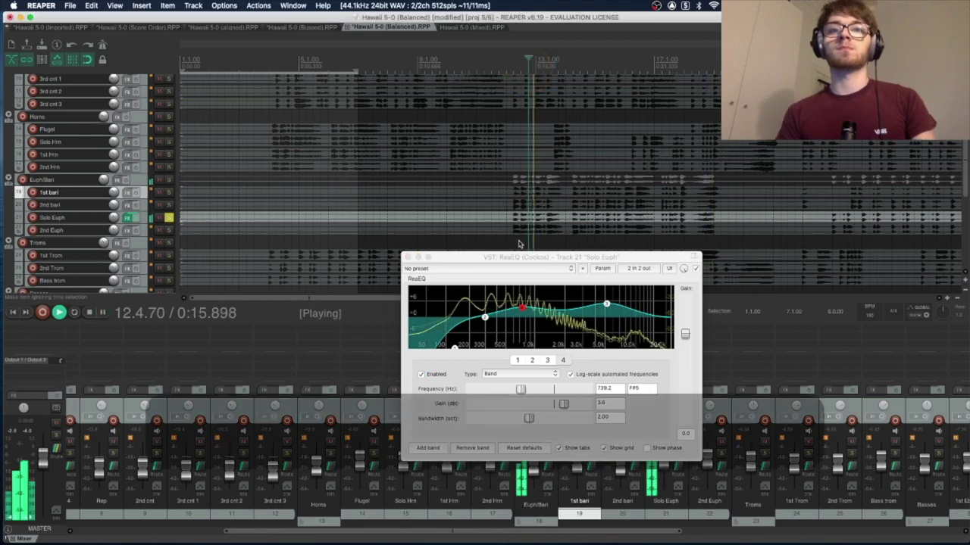
pyautogui.click(520, 307)
pyautogui.moveTo(521, 306); pyautogui.dragTo(519, 331)
pyautogui.hotkey('ctrl', 'space')
pyautogui.moveTo(528, 418); pyautogui.dragTo(485, 399)
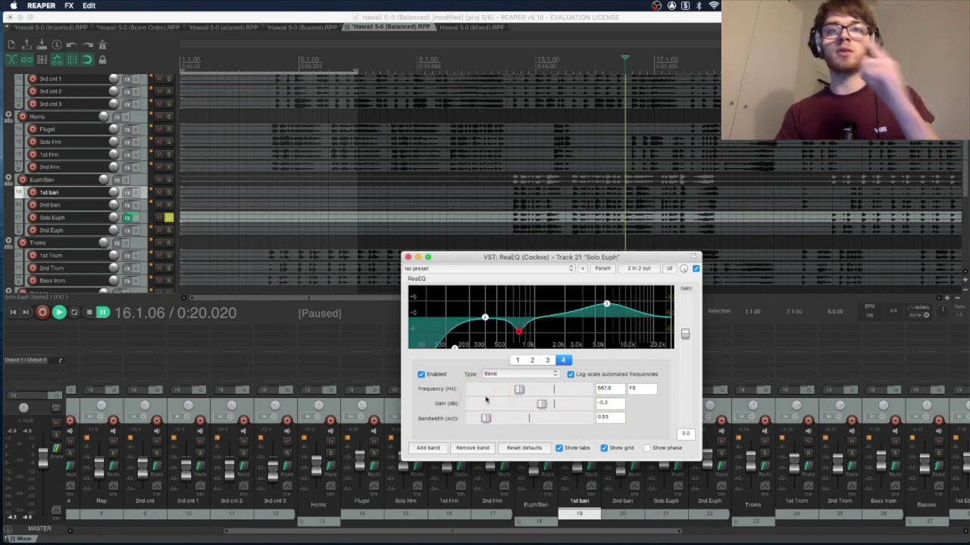
pyautogui.moveTo(525, 330); pyautogui.dragTo(519, 323)
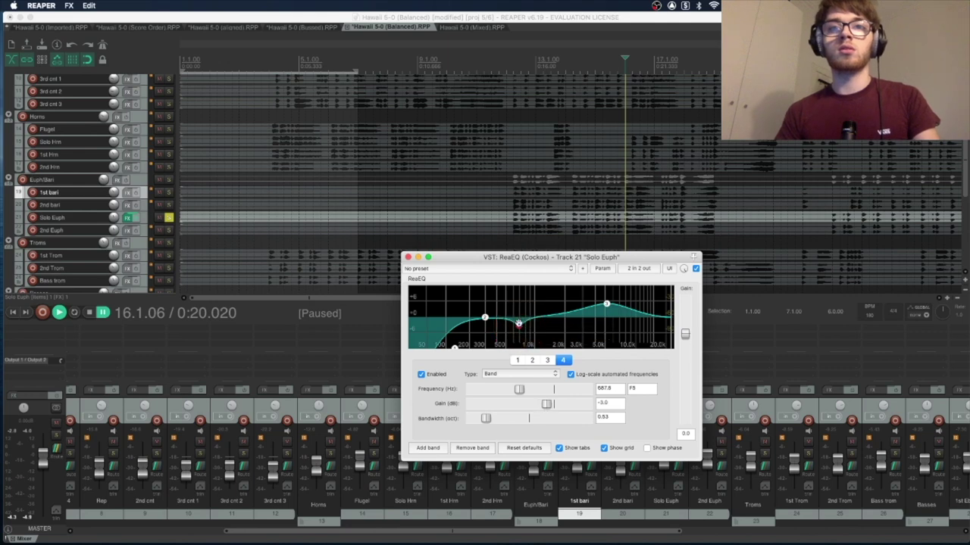
# Step: Listen to the equalized Solo Euph from bar 12, pause in bar 14, and close its ReaEQ window
pyautogui.click(528, 65)
pyautogui.press('space')
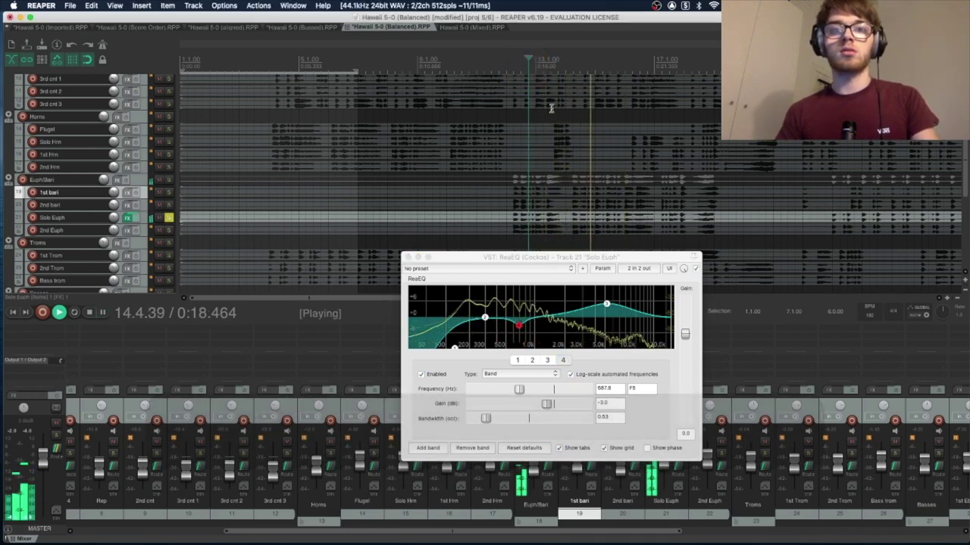
pyautogui.hotkey('ctrl', 'space')
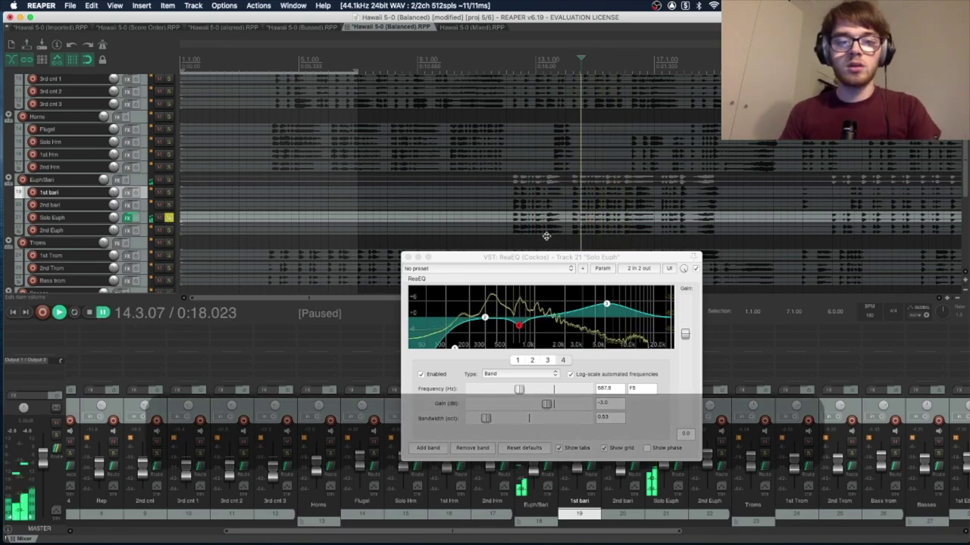
pyautogui.click(407, 257)
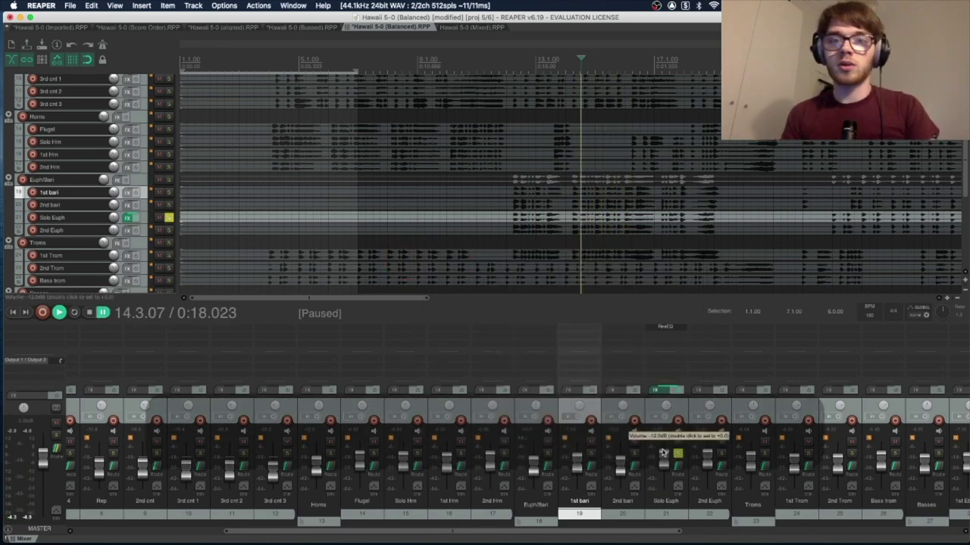
# Step: Solo the 1st Bb Bass channel instead of Solo Euph, play it from bar 14, and pause in bar 16
pyautogui.moveTo(634, 535); pyautogui.dragTo(757, 535)
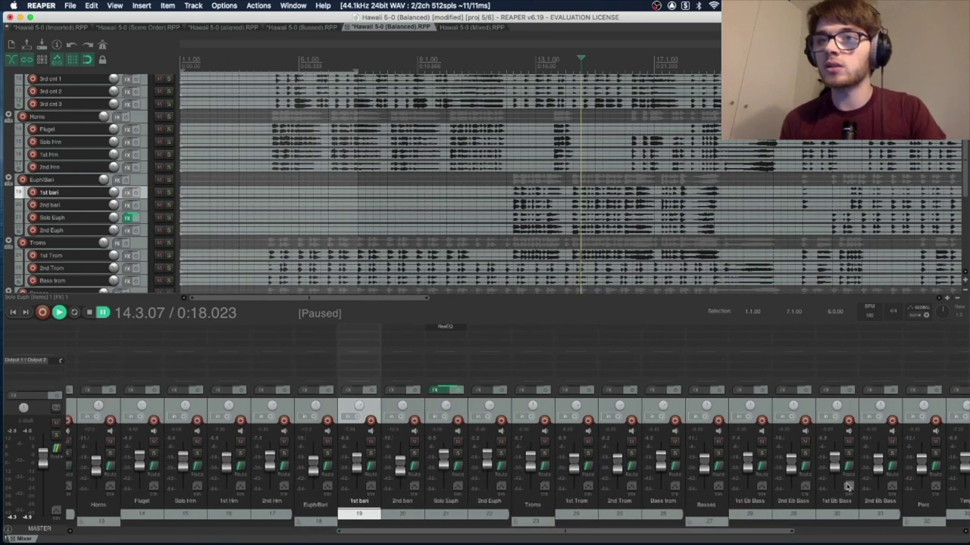
pyautogui.press('space')
pyautogui.scroll(-4, 645, 153)
pyautogui.scroll(-6, 644, 153)
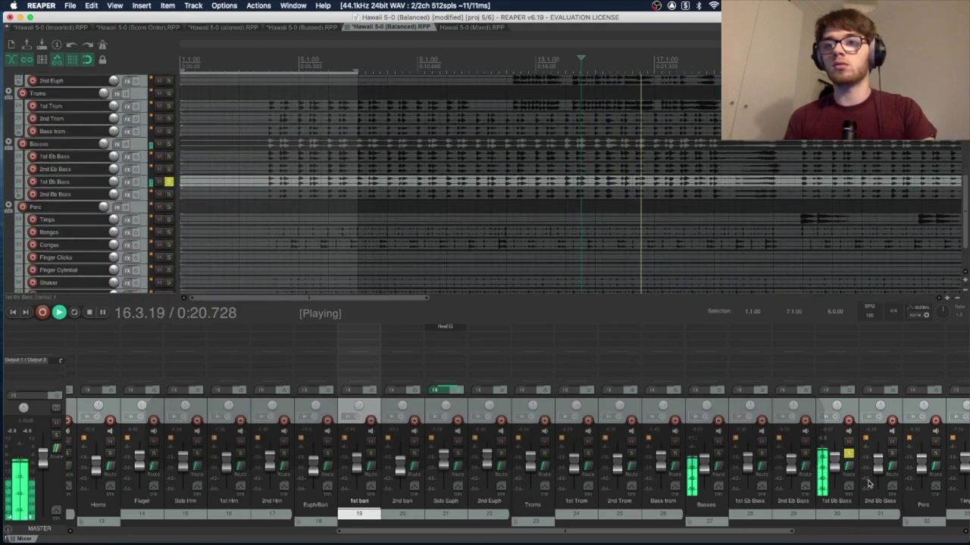
pyautogui.hotkey('ctrl', 'space')
# Step: Add the ReaEQ effect to the 1st Bb Bass track and move its window clear of the timeline and bass tracks
pyautogui.click(833, 328)
pyautogui.press('f')
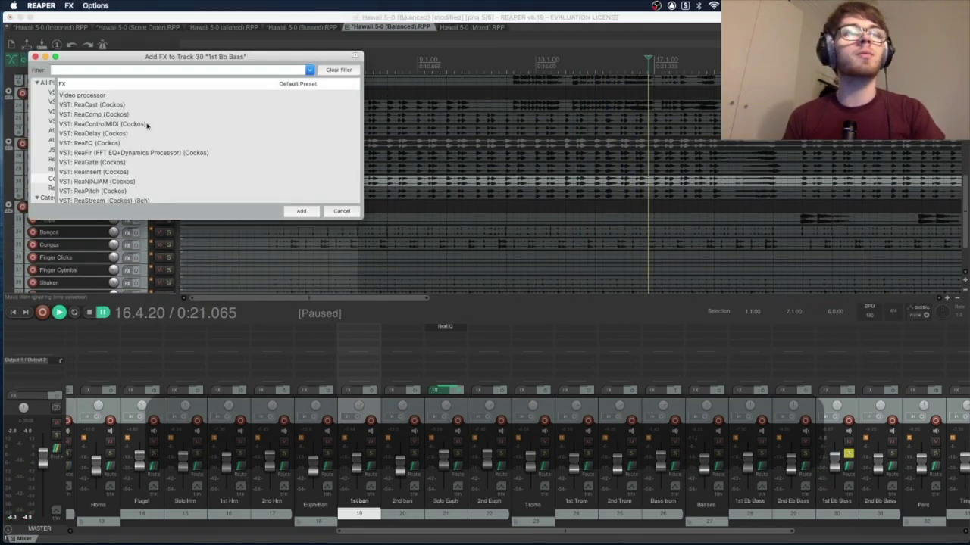
pyautogui.click(93, 144)
pyautogui.click(301, 211)
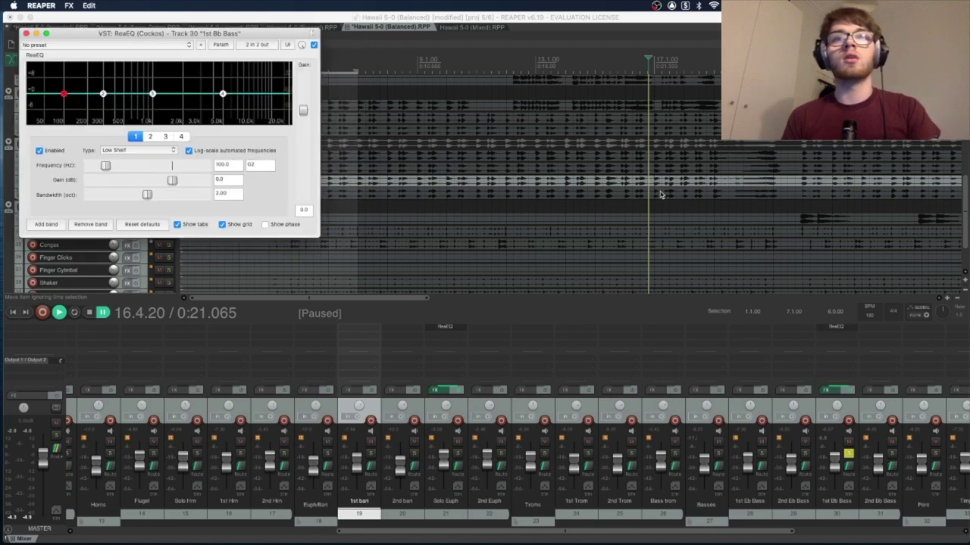
pyautogui.moveTo(201, 34); pyautogui.dragTo(577, 264)
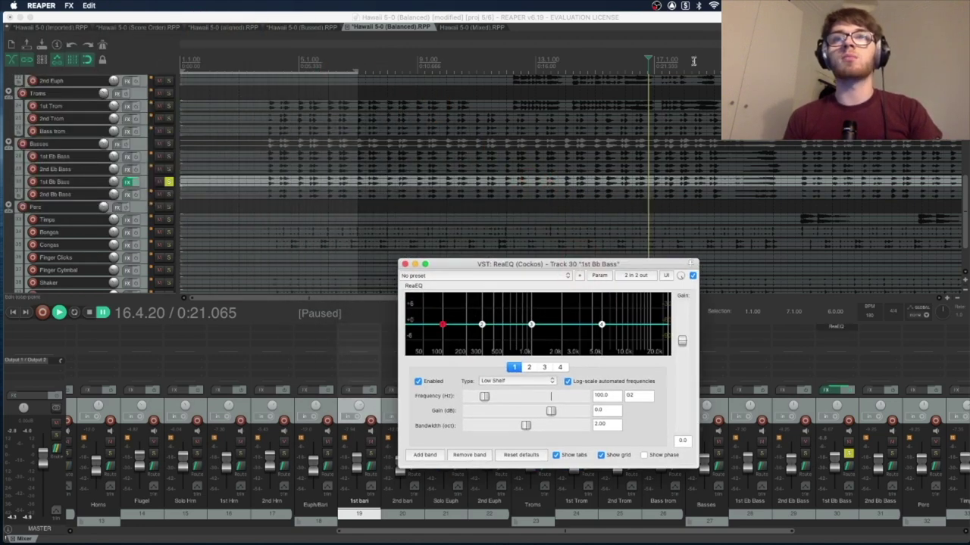
# Step: Play 1st Bb Bass from bar 12, boost its low shelf by 3.6 dB at about 169 Hz, continue from bar 17, and pause in bar 22
pyautogui.click(531, 66)
pyautogui.press('space')
pyautogui.moveTo(443, 324)
pyautogui.mouseDown()
pyautogui.moveTo(444, 312)
pyautogui.moveTo(480, 313)
pyautogui.moveTo(459, 316)
pyautogui.mouseUp()
pyautogui.click(654, 66)
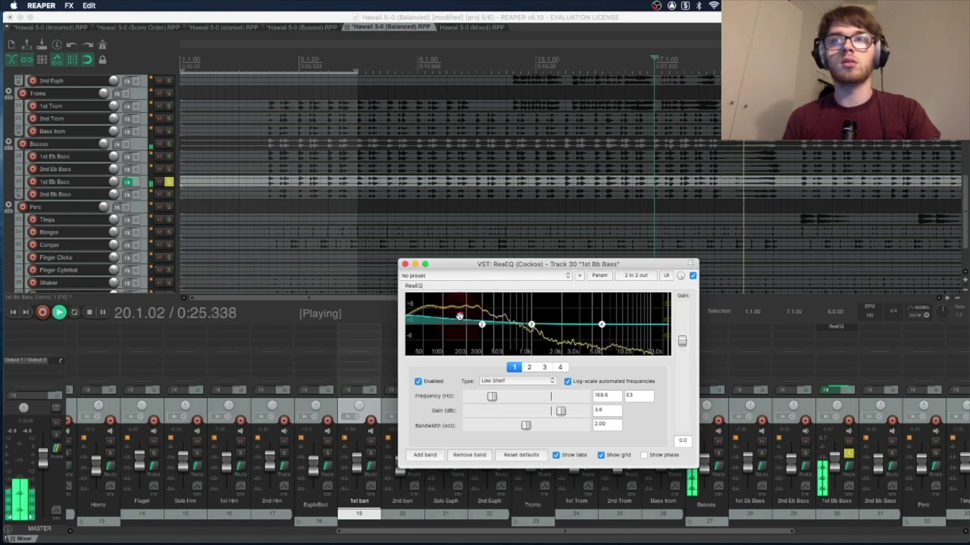
pyautogui.hscroll(5, 733, 176)
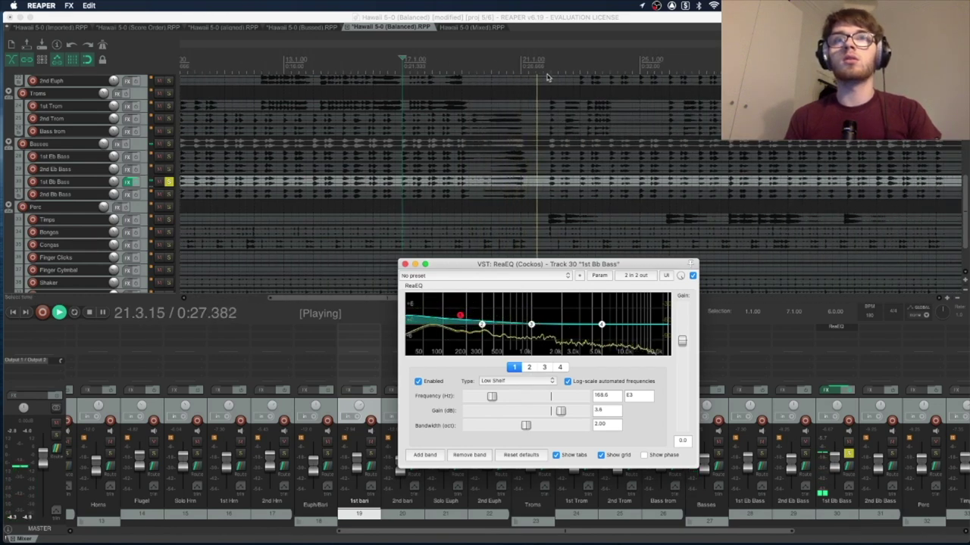
pyautogui.hotkey('ctrl', 'space')
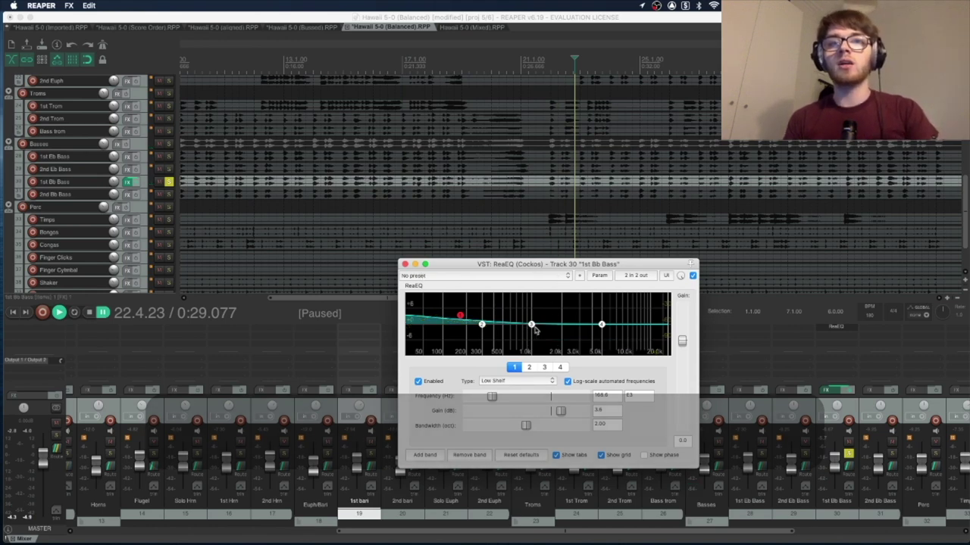
# Step: Boost 1st Bb Bass's EQ band 3 by 2.7 dB at about 3025 Hz, play on to bar 27, and close the ReaEQ window
pyautogui.click(531, 324)
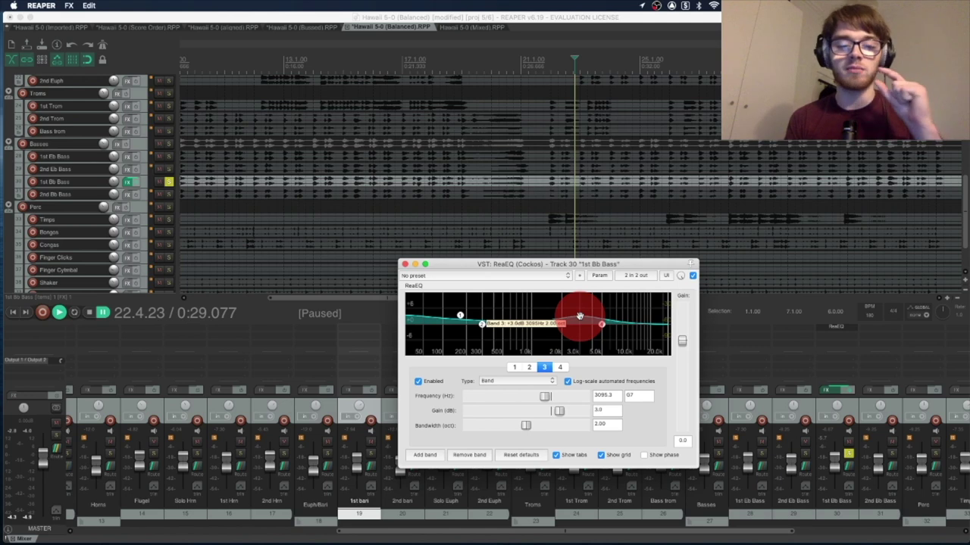
pyautogui.hotkey('ctrl', 'space')
pyautogui.moveTo(579, 317)
pyautogui.mouseDown()
pyautogui.moveTo(570, 298)
pyautogui.moveTo(574, 325)
pyautogui.moveTo(578, 317)
pyautogui.mouseUp()
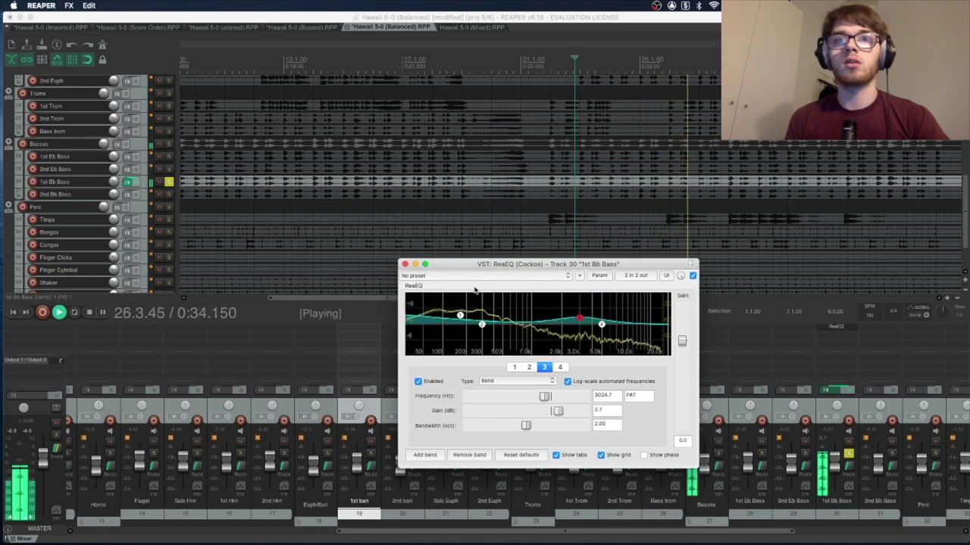
pyautogui.hotkey('ctrl', 'space')
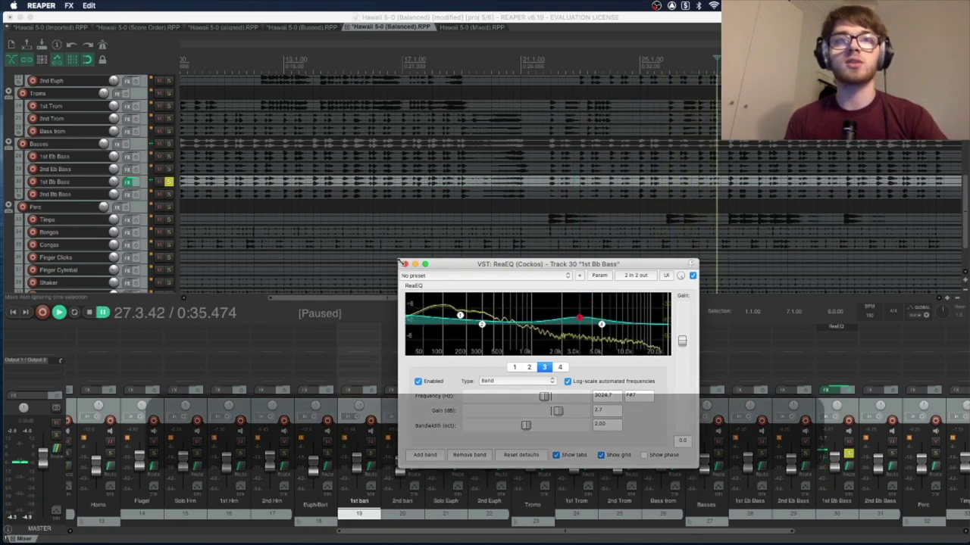
pyautogui.click(405, 264)
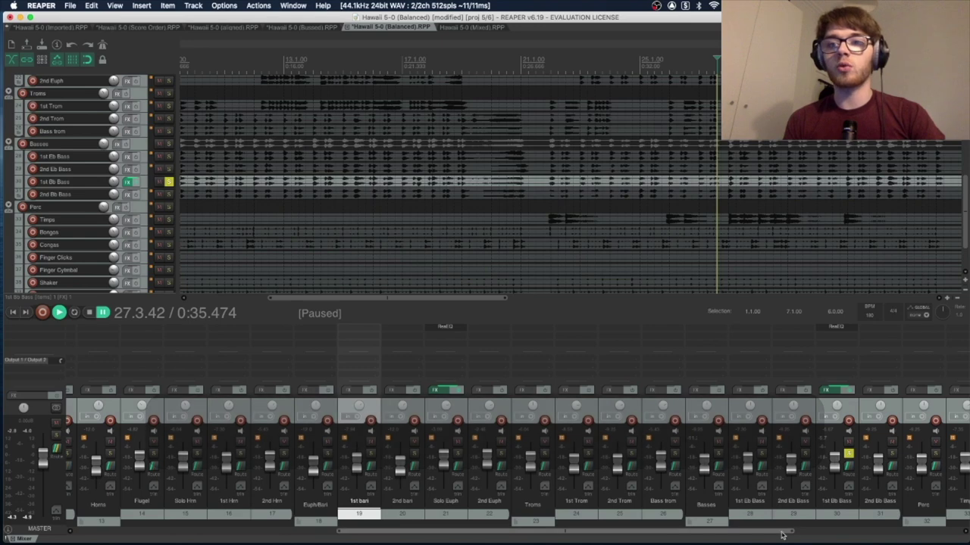
# Step: Add the ReaEQ effect to the Troms folder track
pyautogui.moveTo(778, 528); pyautogui.dragTo(407, 522)
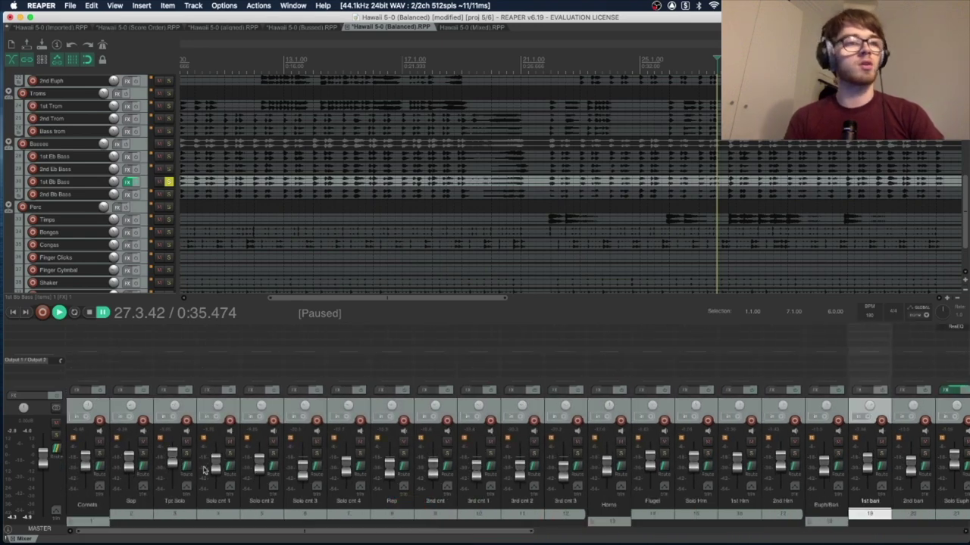
pyautogui.moveTo(233, 530); pyautogui.dragTo(521, 525)
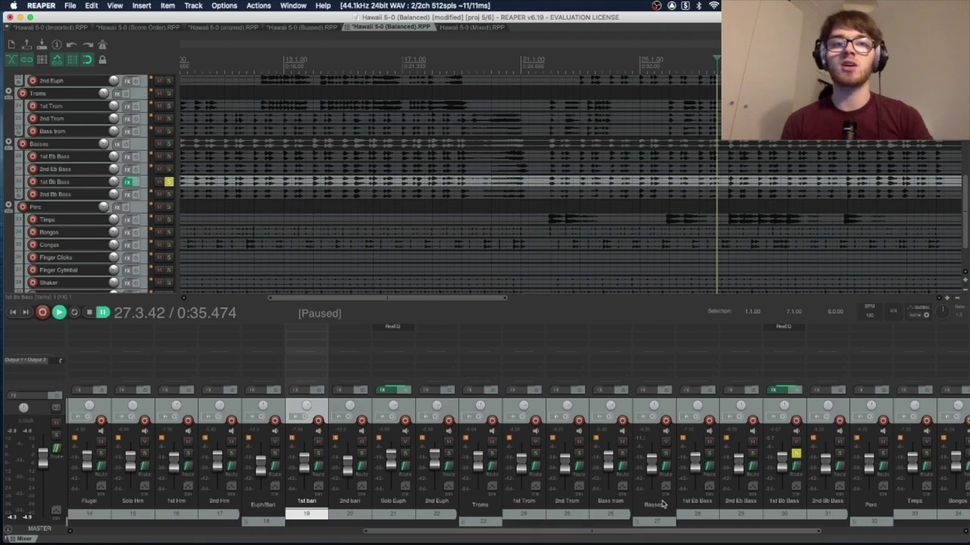
pyautogui.click(488, 508)
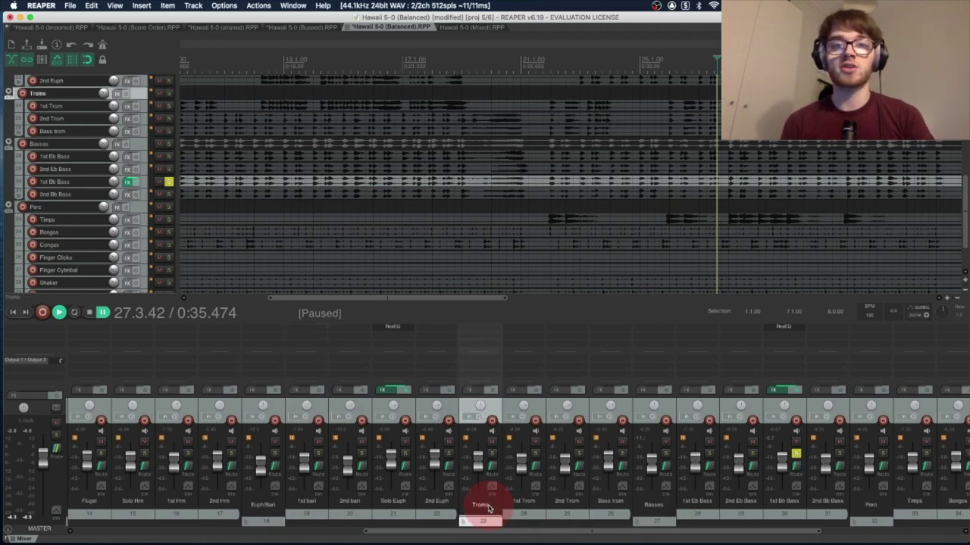
pyautogui.click(479, 329)
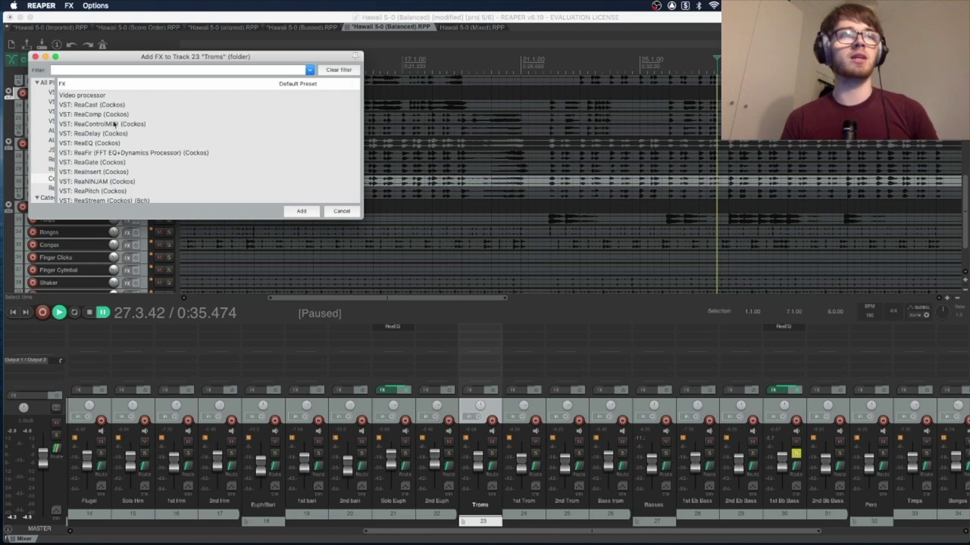
pyautogui.click(102, 143)
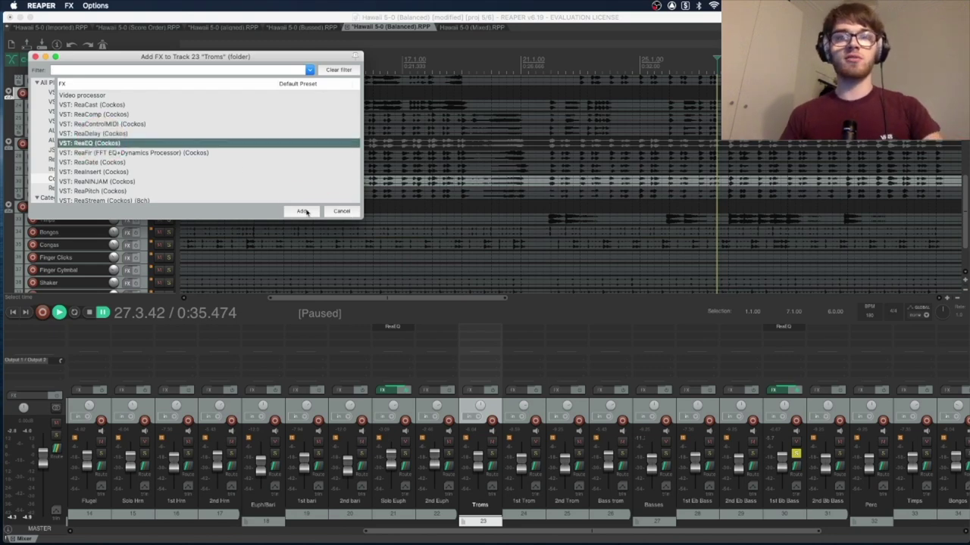
pyautogui.click(301, 211)
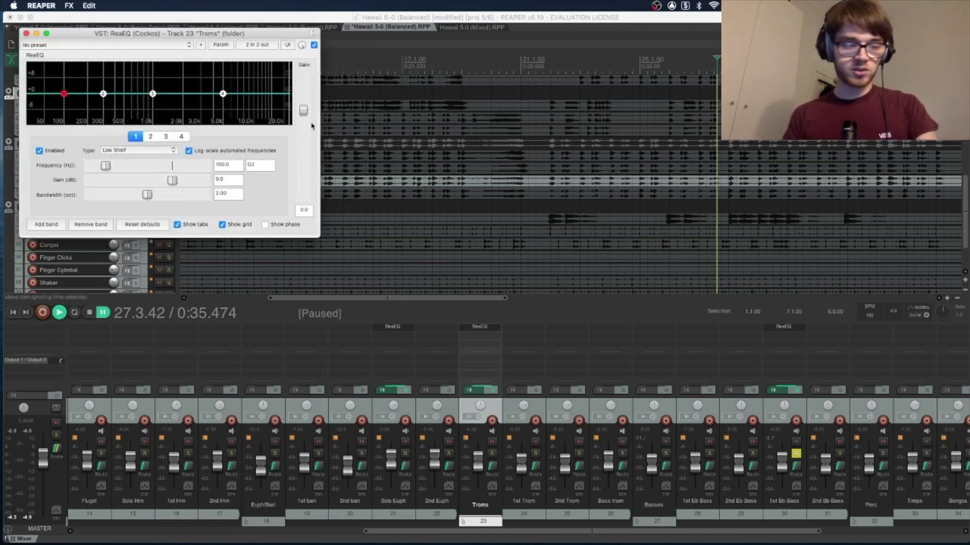
# Step: Solo the Troms bus instead of 1st Bb Bass, move its ReaEQ window clear of the tracks, play from bar 24, and pause in bar 29
pyautogui.click(584, 65)
pyautogui.press('space')
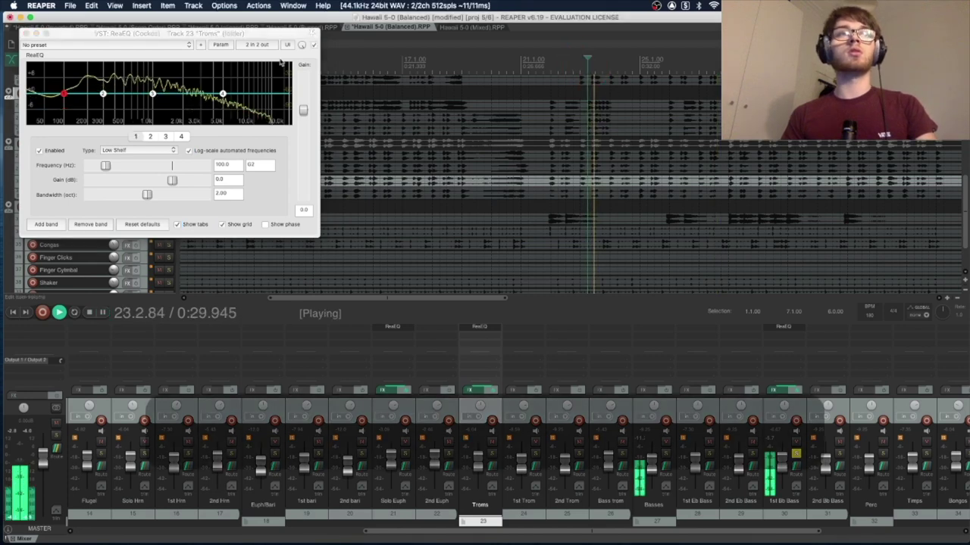
pyautogui.moveTo(243, 33); pyautogui.dragTo(649, 38)
pyautogui.hotkey('ctrl', 'space')
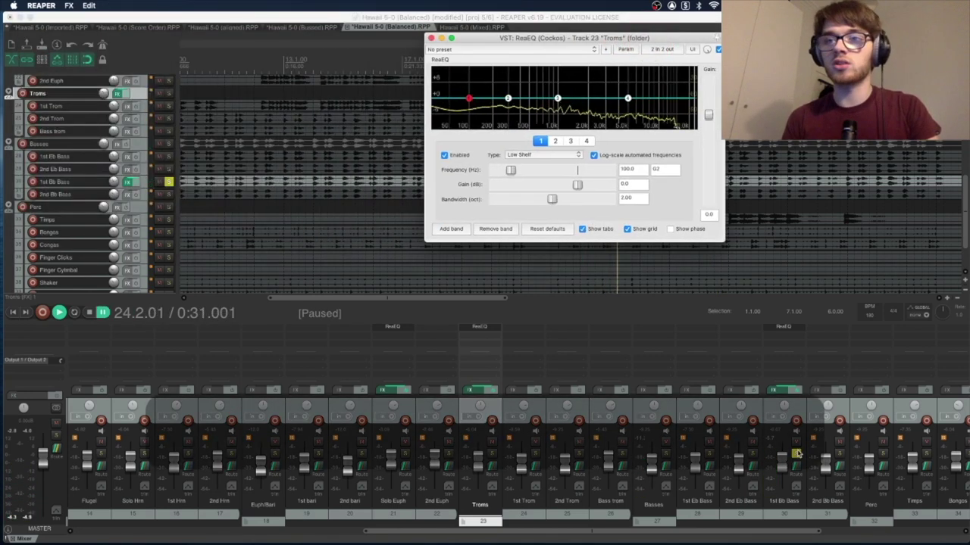
pyautogui.click(786, 455)
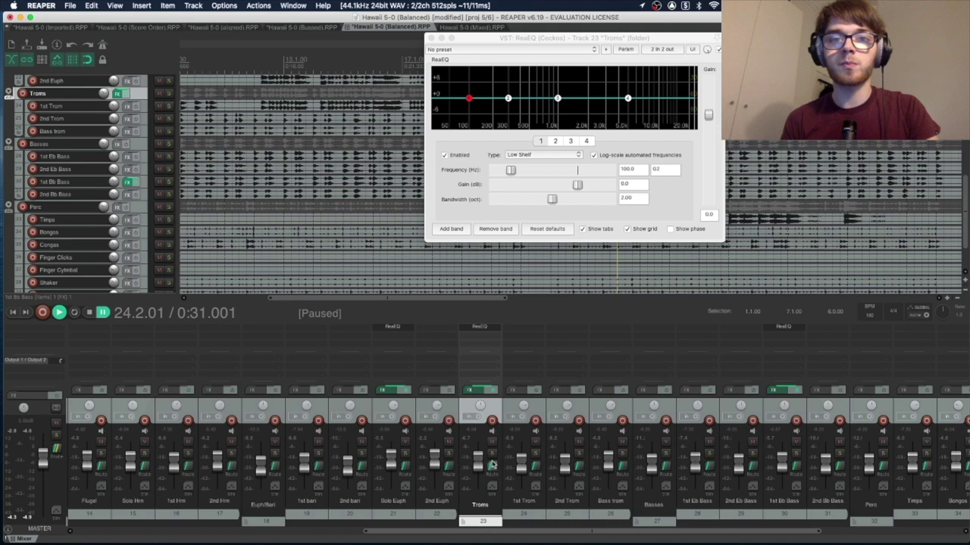
pyautogui.hotkey('ctrl', 'space')
pyautogui.moveTo(575, 36); pyautogui.dragTo(473, 151)
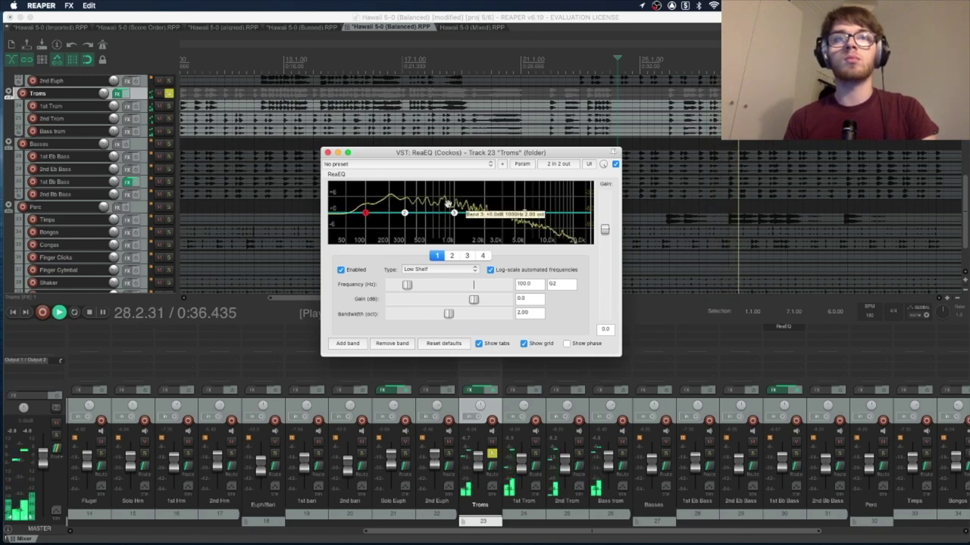
pyautogui.press('space')
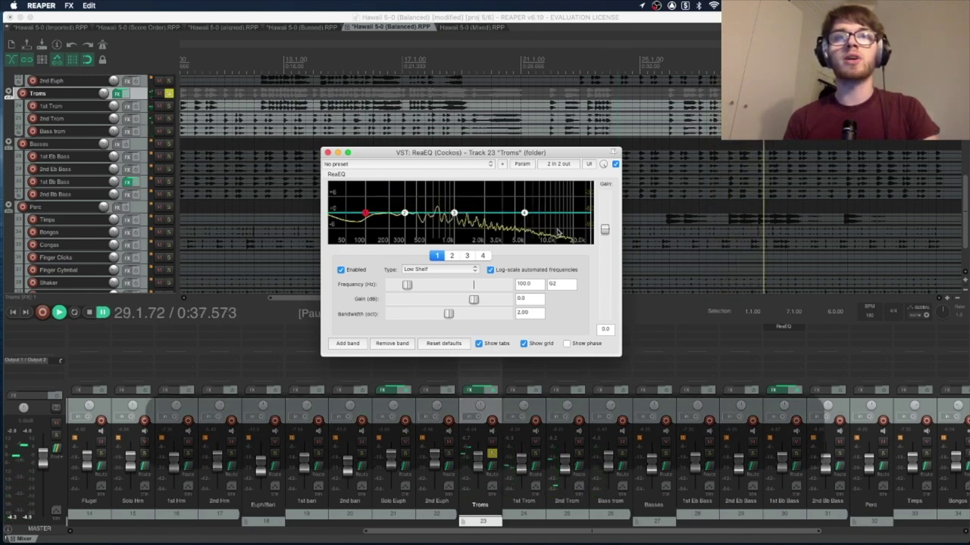
# Step: Boost the Troms EQ high shelf by 3.6 dB at about 3344 Hz, play from bar 29, and pause in bar 33
pyautogui.moveTo(522, 213); pyautogui.dragTo(508, 203)
pyautogui.press('space')
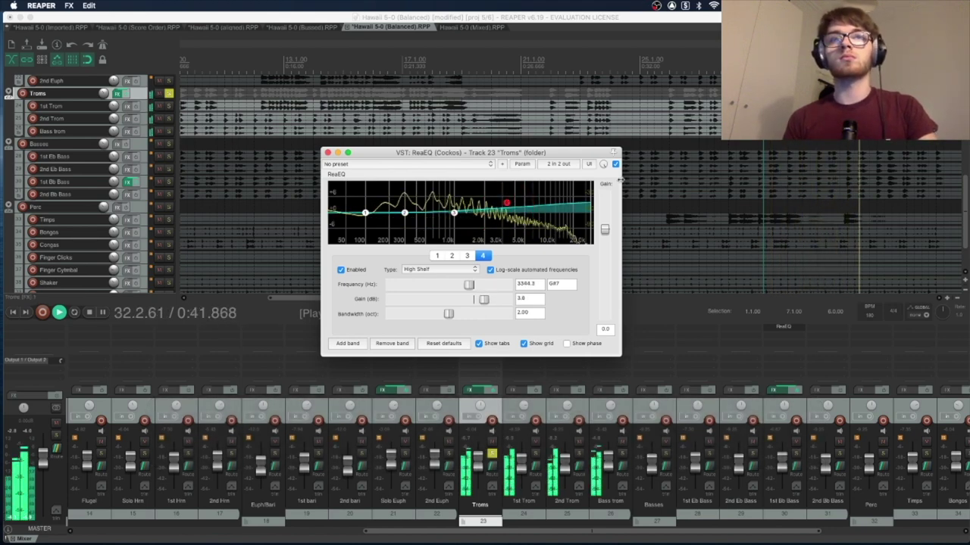
pyautogui.press('space')
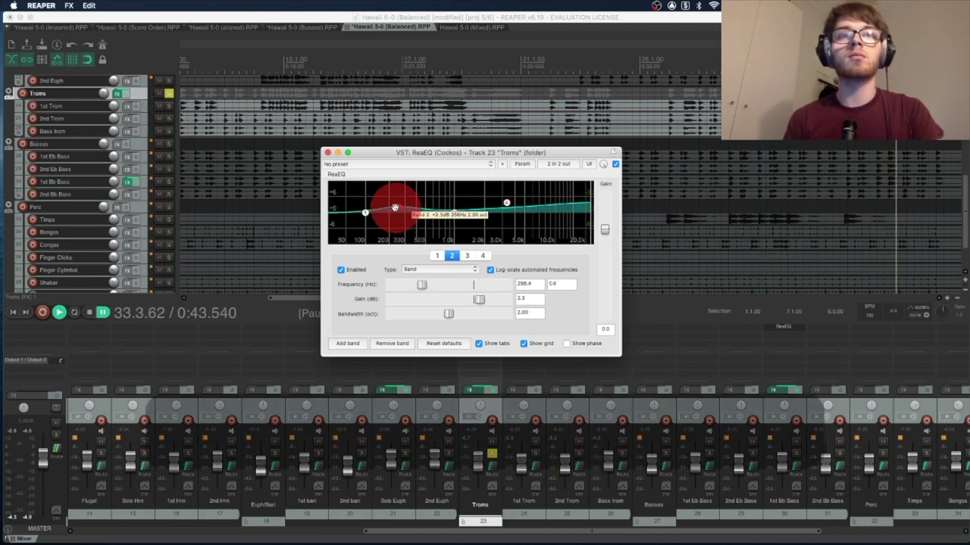
# Step: Boost the Troms EQ band 2 by 2.3 dB at about 215 Hz, then play from bar 31 and pause
pyautogui.moveTo(395, 207); pyautogui.dragTo(392, 207)
pyautogui.press('space')
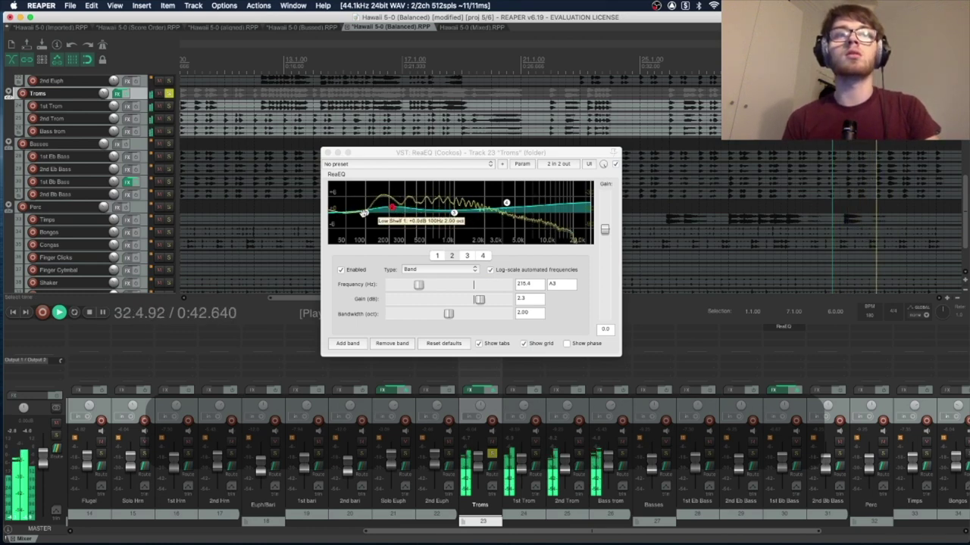
pyautogui.press('space')
# Step: Cut the Troms low shelf by 11.6 dB at about 96 Hz with 0.01 oct bandwidth, play from bar 31 to 37, and close the ReaEQ window
pyautogui.moveTo(365, 213); pyautogui.dragTo(352, 230)
pyautogui.moveTo(448, 313); pyautogui.dragTo(320, 305)
pyautogui.moveTo(359, 244); pyautogui.dragTo(364, 241)
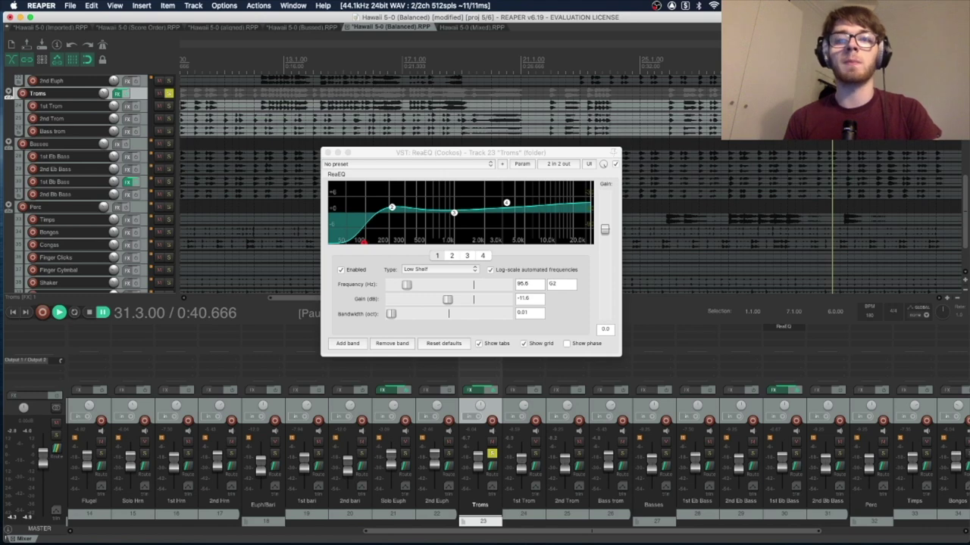
pyautogui.press('space')
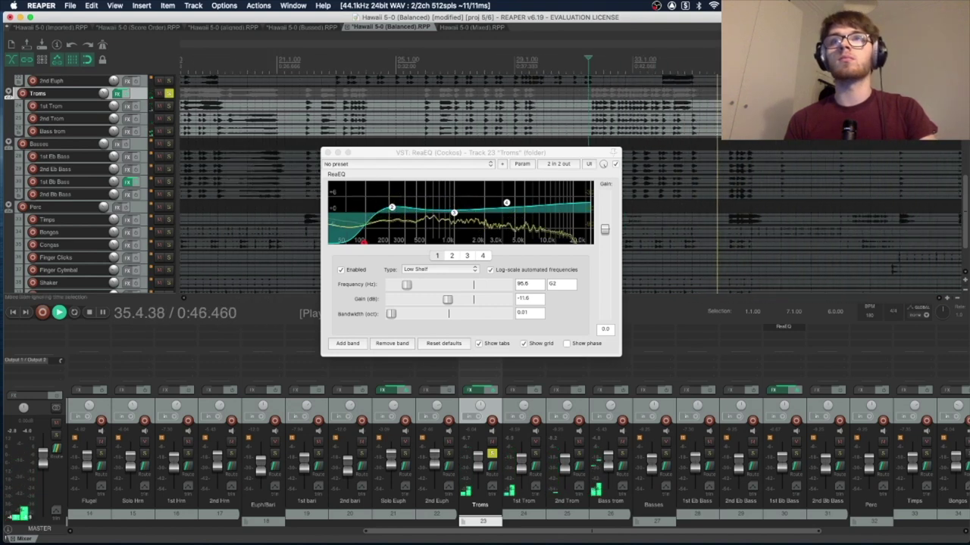
pyautogui.hotkey('ctrl', 'space')
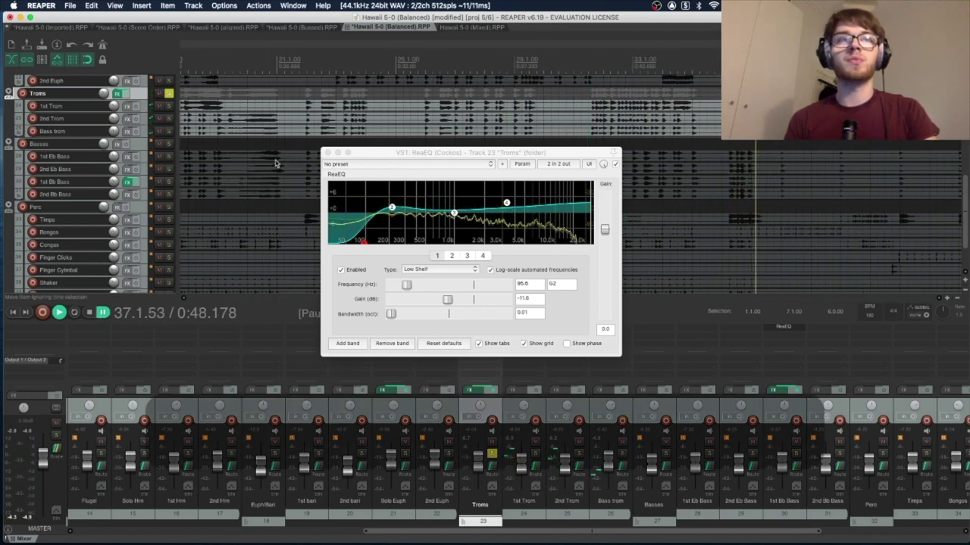
pyautogui.click(328, 153)
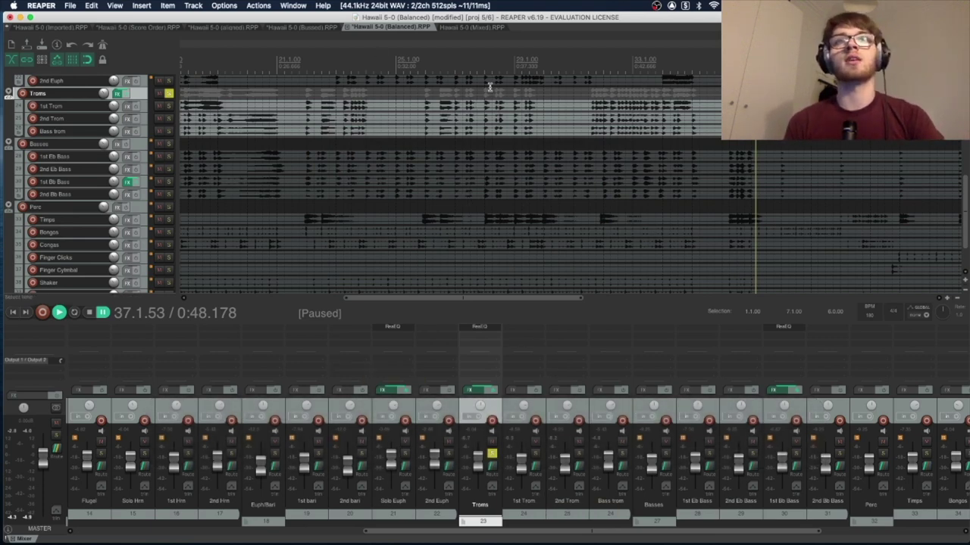
# Step: Switch to the Hawaii 5-0 (Mixed) project and look through its mixer channels and their effects
pyautogui.click(477, 29)
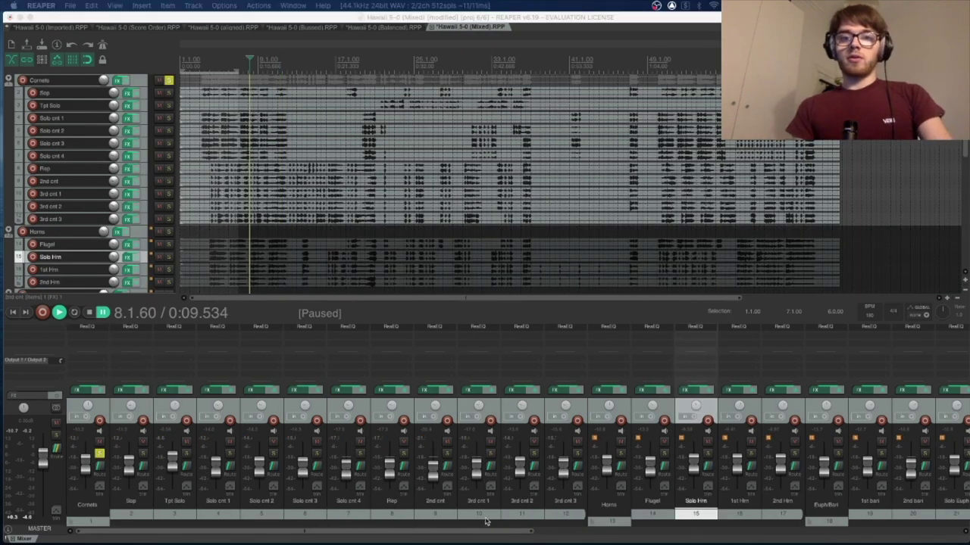
pyautogui.moveTo(483, 535); pyautogui.dragTo(203, 441)
pyautogui.moveTo(97, 465); pyautogui.dragTo(718, 498)
pyautogui.moveTo(681, 531); pyautogui.dragTo(424, 507)
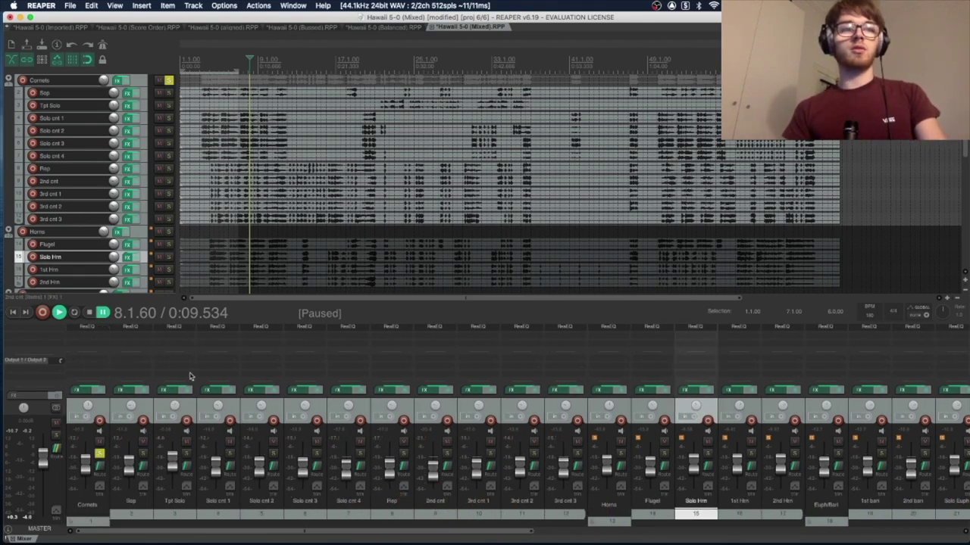
# Step: Unsolo the Cornets bus, play the full band from bar 3, and pause in bar 9
pyautogui.click(204, 63)
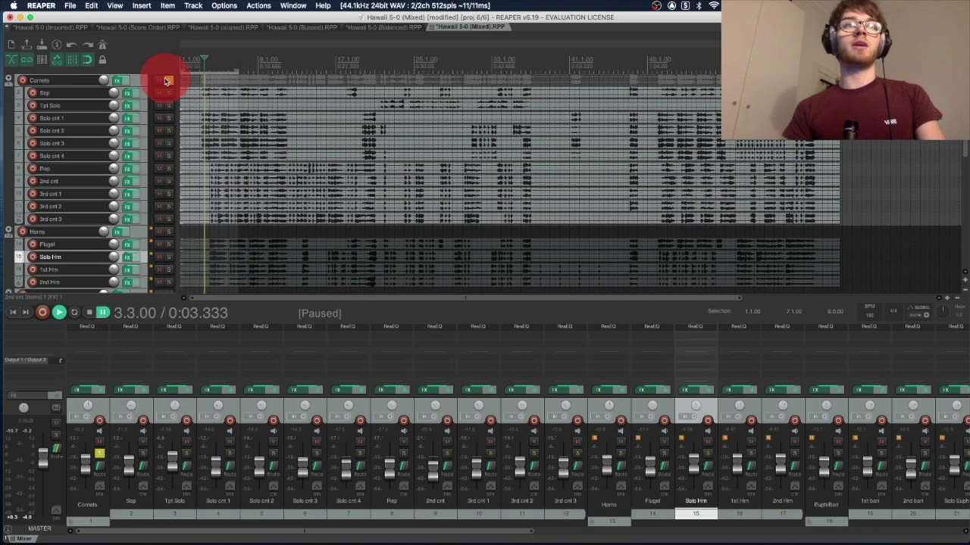
pyautogui.click(197, 61)
pyautogui.press('space')
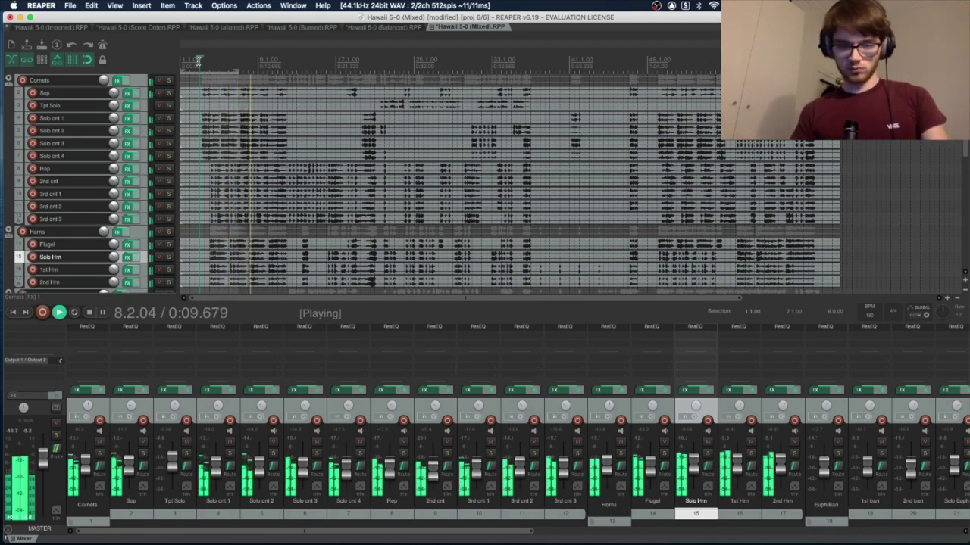
pyautogui.hotkey('ctrl', 'space')
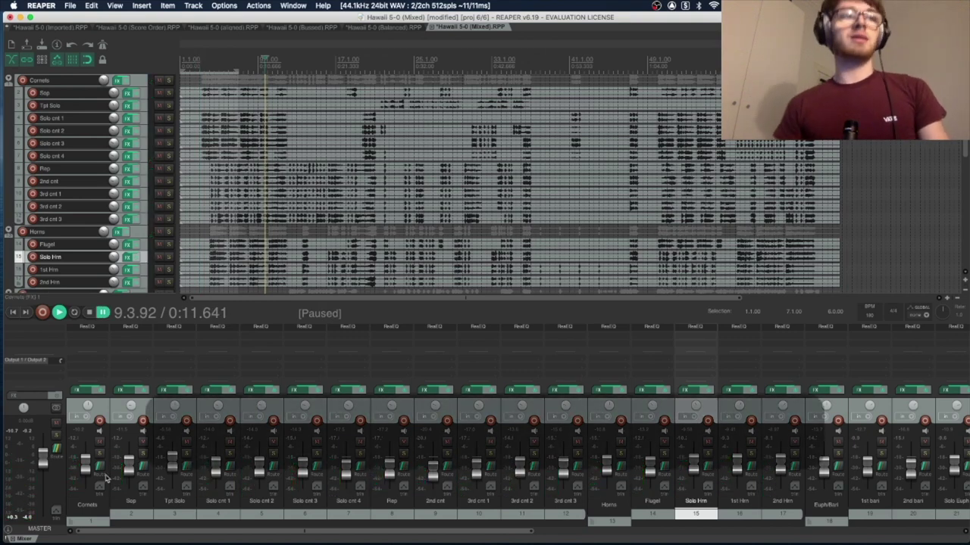
pyautogui.click(23, 331)
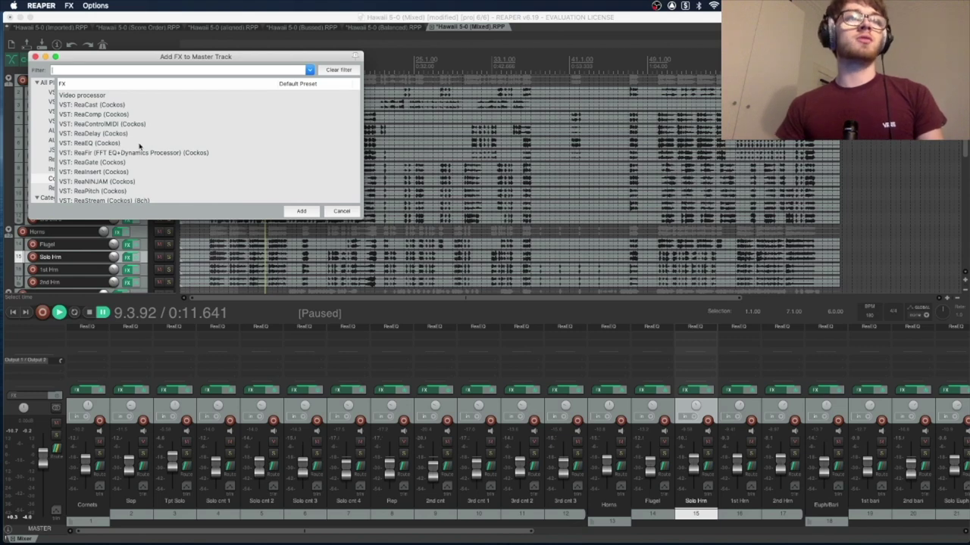
pyautogui.scroll(-1, 139, 146)
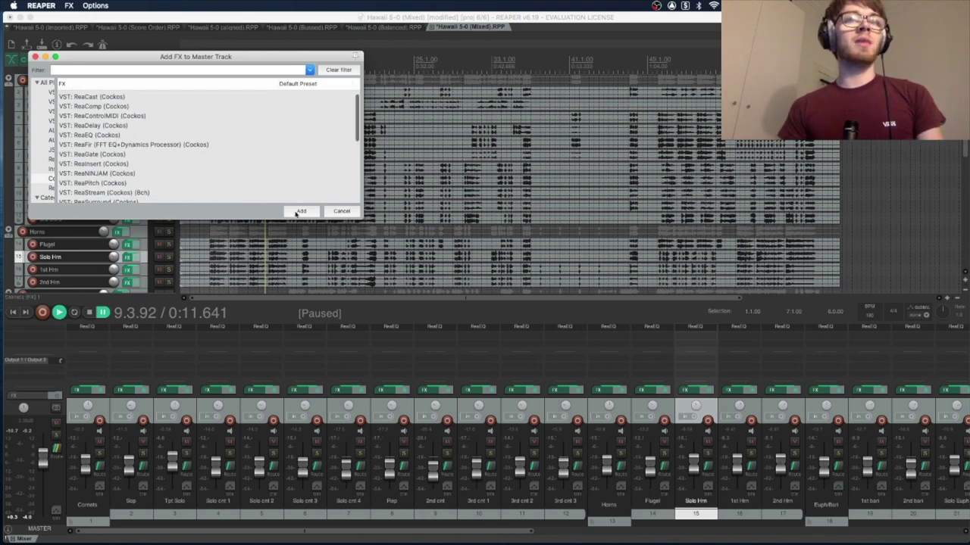
pyautogui.click(342, 211)
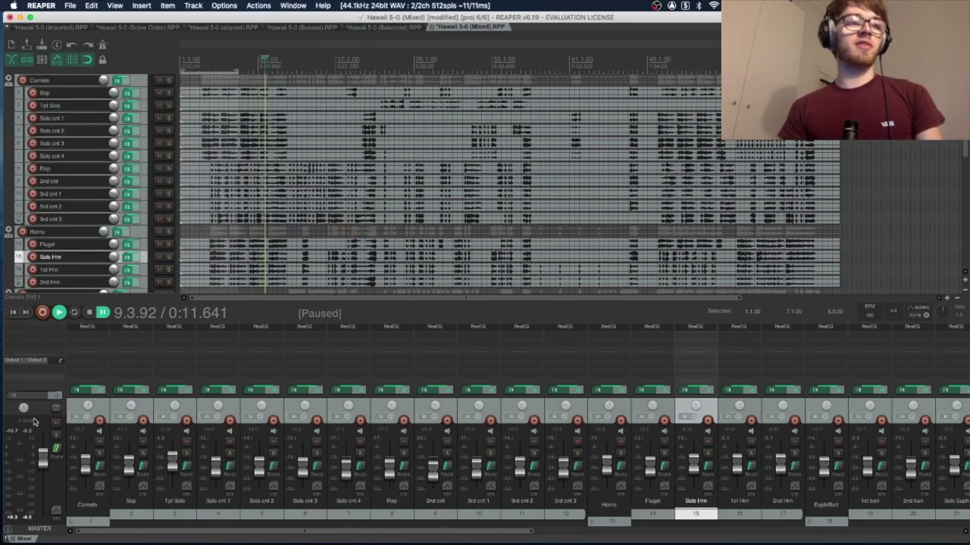
pyautogui.click(37, 331)
pyautogui.scroll(-10, 137, 175)
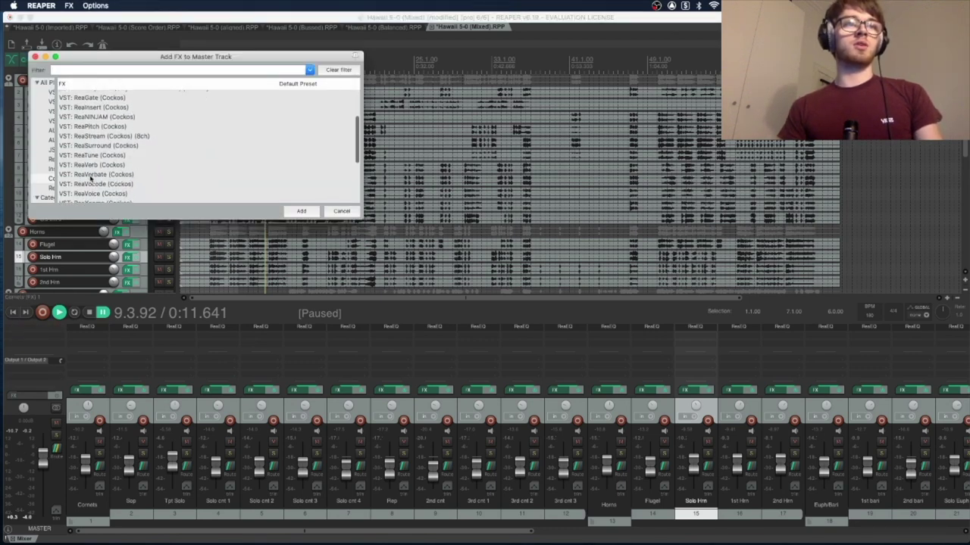
pyautogui.click(101, 175)
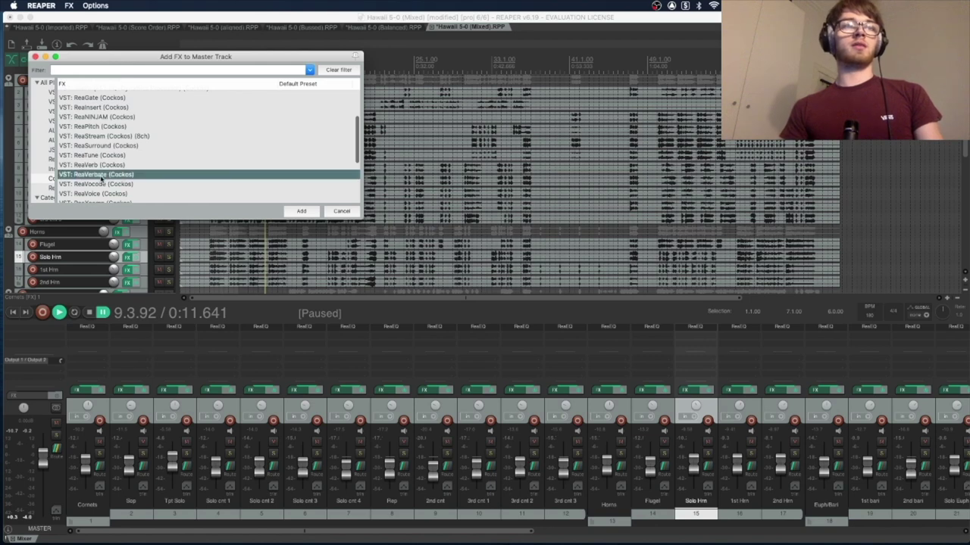
pyautogui.click(341, 212)
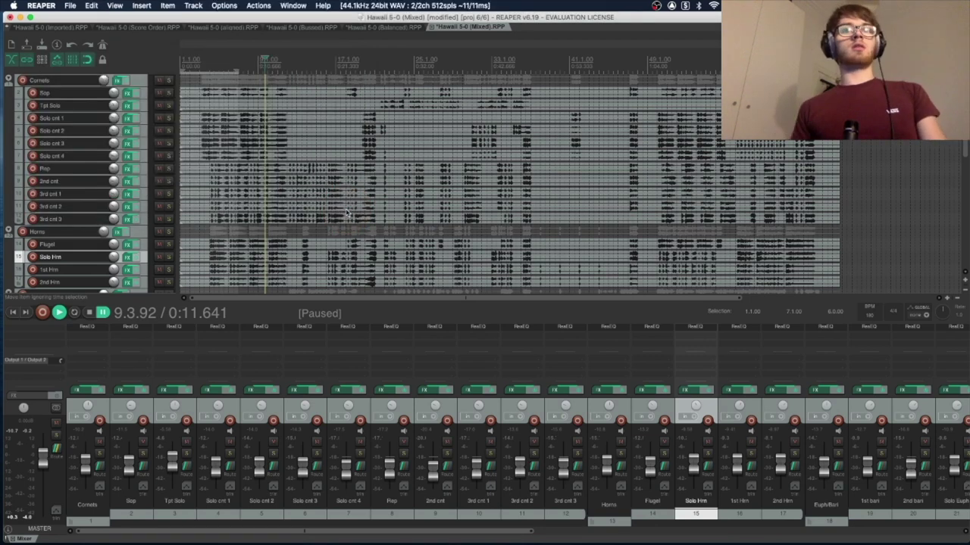
# Step: Add the ReaVerbate effect to the master track
pyautogui.click(53, 331)
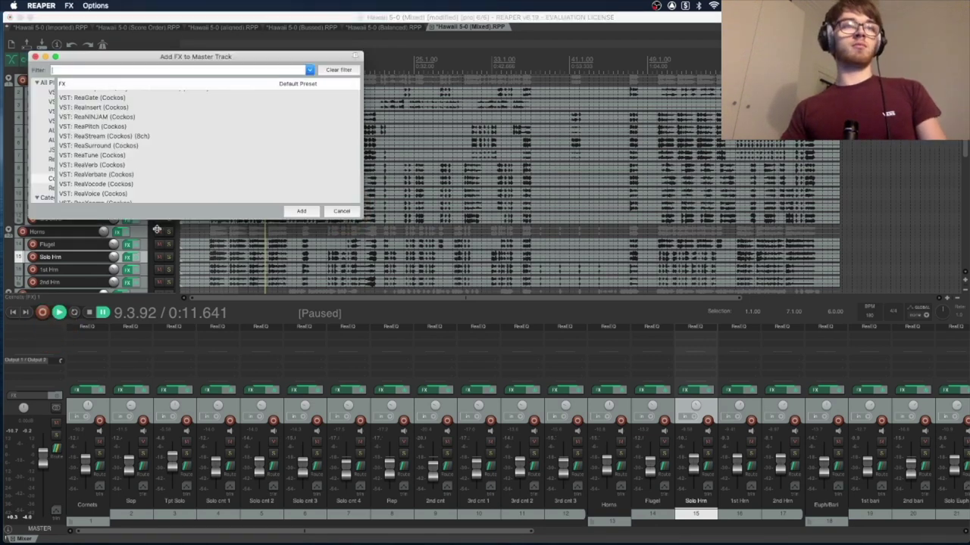
pyautogui.scroll(-1, 94, 179)
pyautogui.click(98, 165)
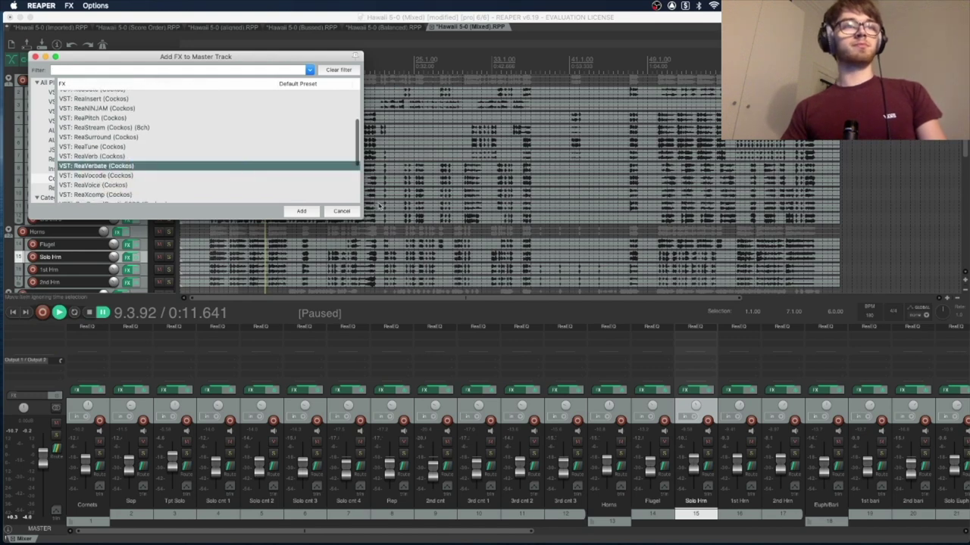
pyautogui.click(303, 211)
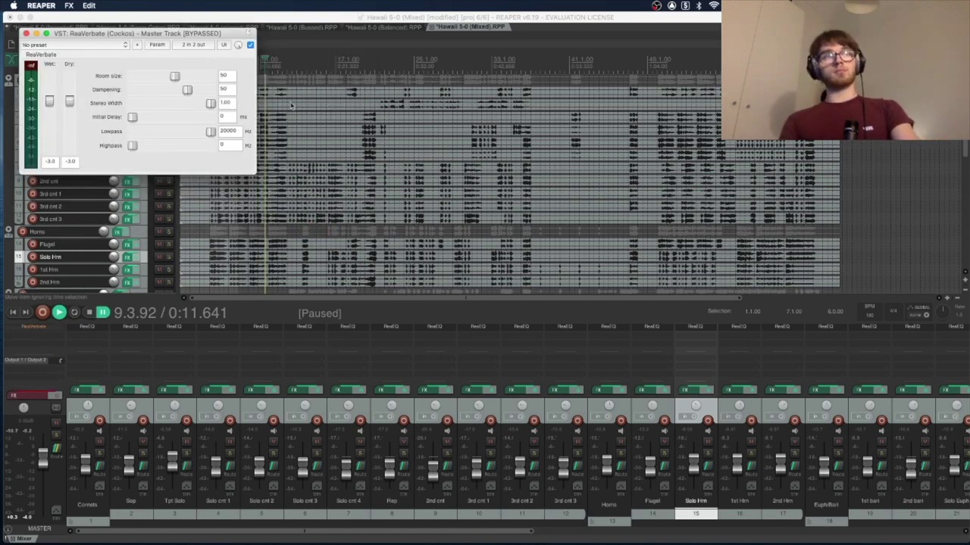
# Step: Play the opening passage from about bar 3 with the master track's ReaVerbate reverb bypassed, for comparison
pyautogui.moveTo(173, 34); pyautogui.dragTo(541, 83)
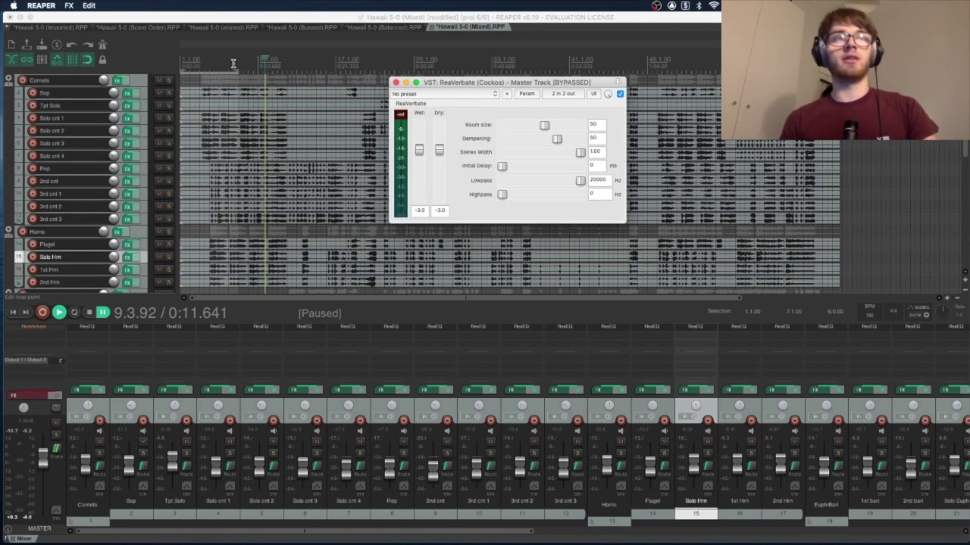
pyautogui.click(203, 63)
pyautogui.press('space')
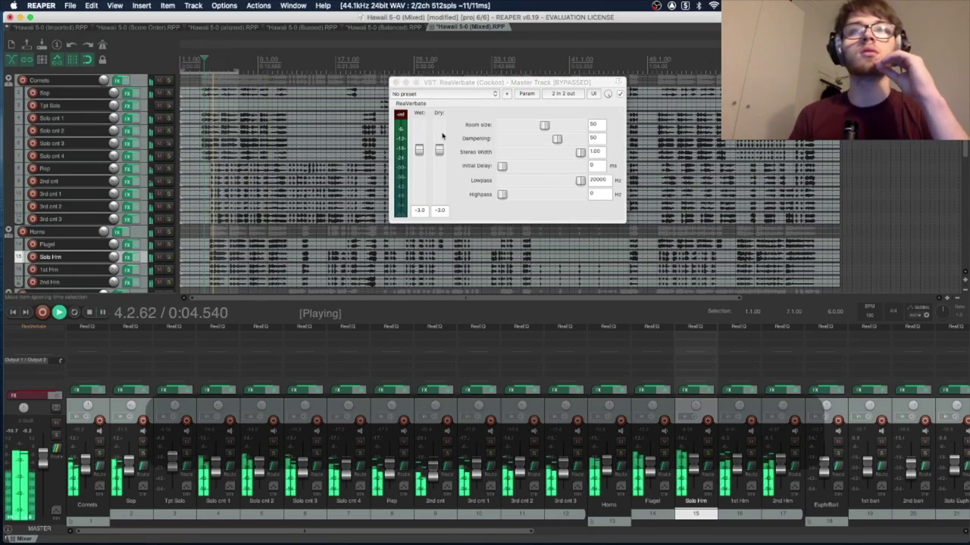
pyautogui.press('space')
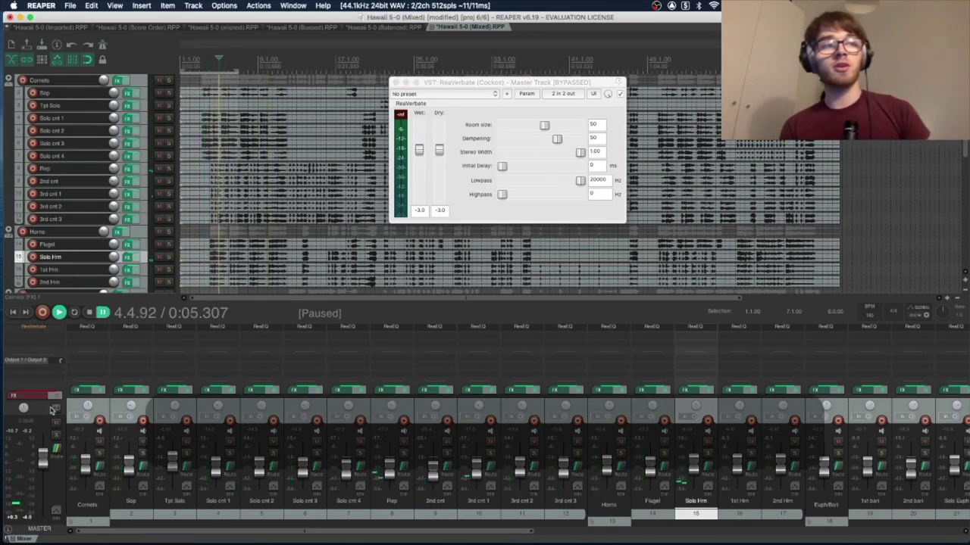
# Step: Enable the master track's effects and replay the same opening passage with the reverb active
pyautogui.click(53, 396)
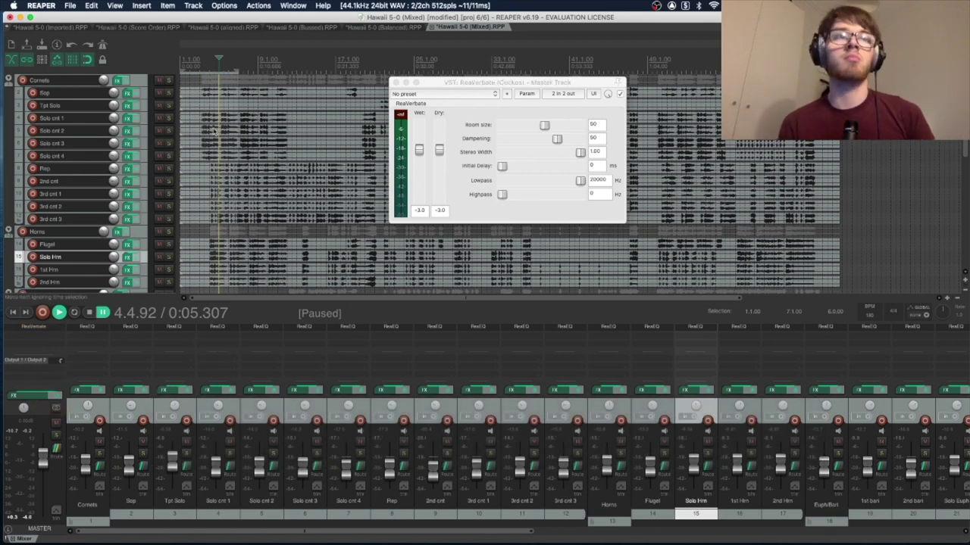
pyautogui.click(202, 63)
pyautogui.press('space')
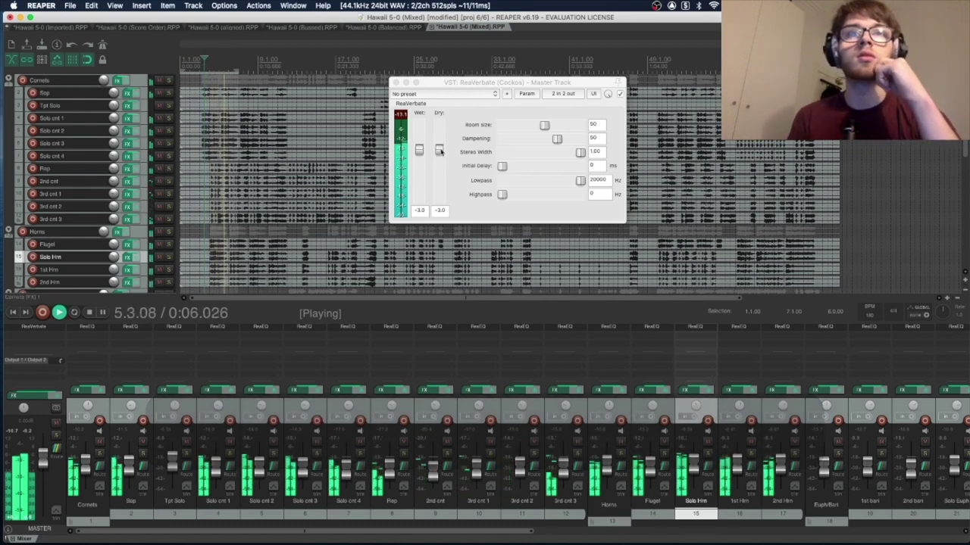
pyautogui.press('space')
# Step: Lower ReaVerbate's dry level to -inf and listen to the wet signal on its own
pyautogui.click(439, 150)
pyautogui.moveTo(439, 151); pyautogui.dragTo(437, 311)
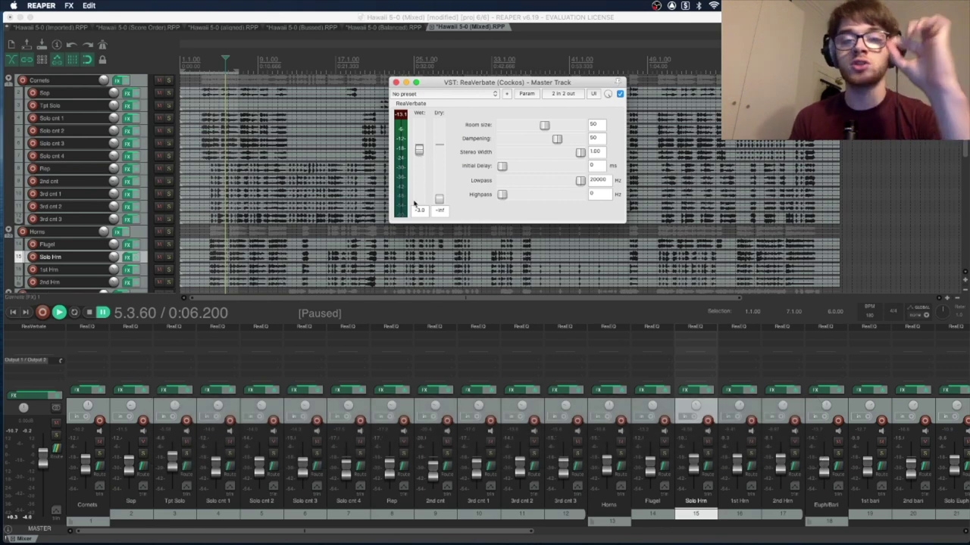
pyautogui.press('space')
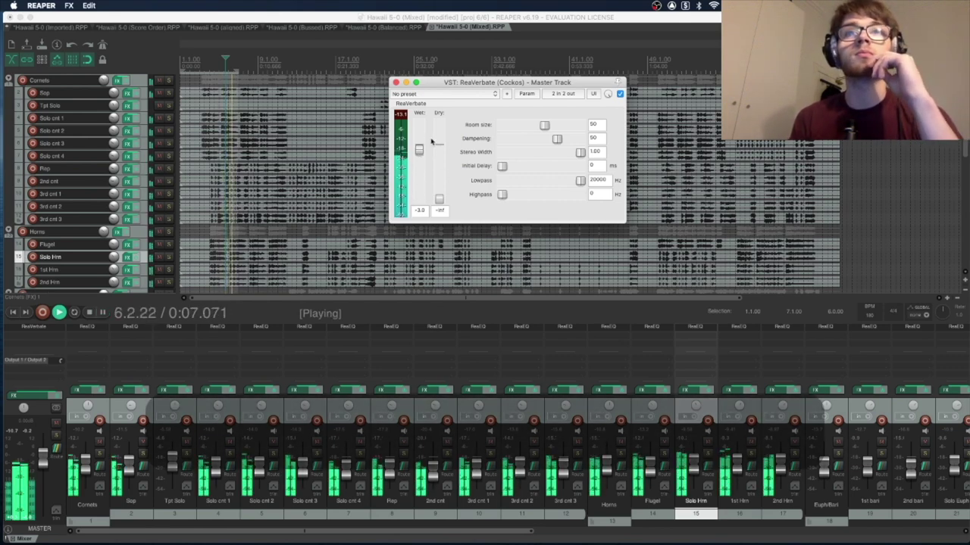
pyautogui.press('space')
# Step: Raise the reverb's room size to 83 and listen to the result
pyautogui.click(544, 125)
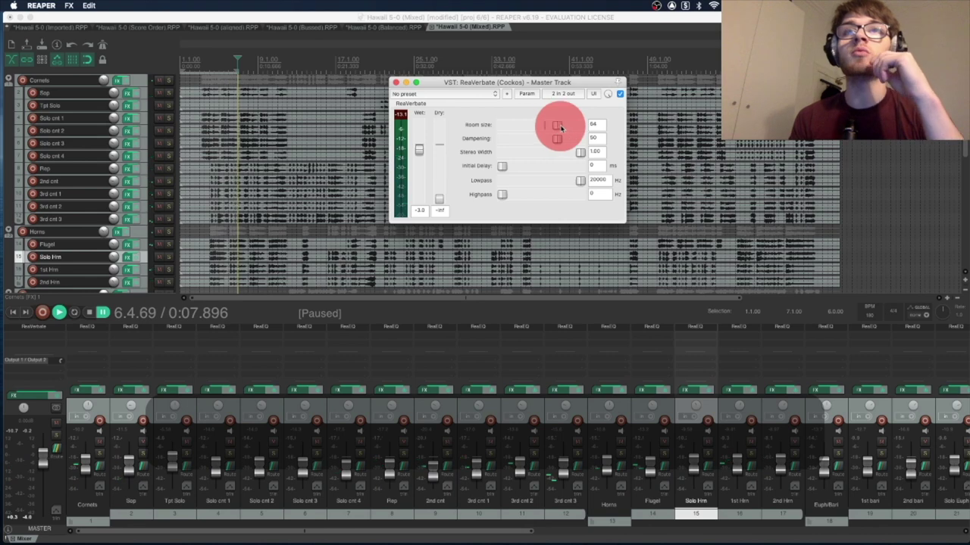
pyautogui.moveTo(567, 127); pyautogui.dragTo(572, 126)
pyautogui.press('space')
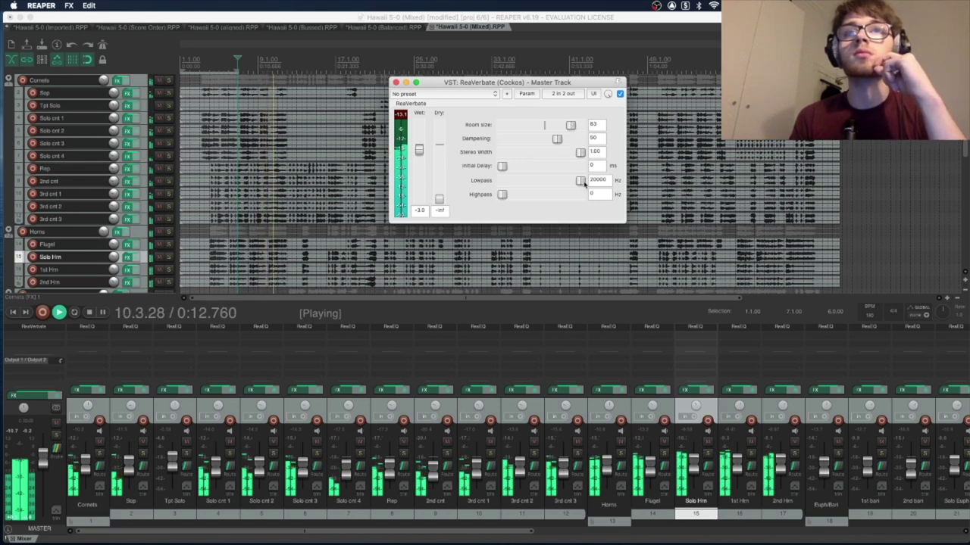
pyautogui.press('space')
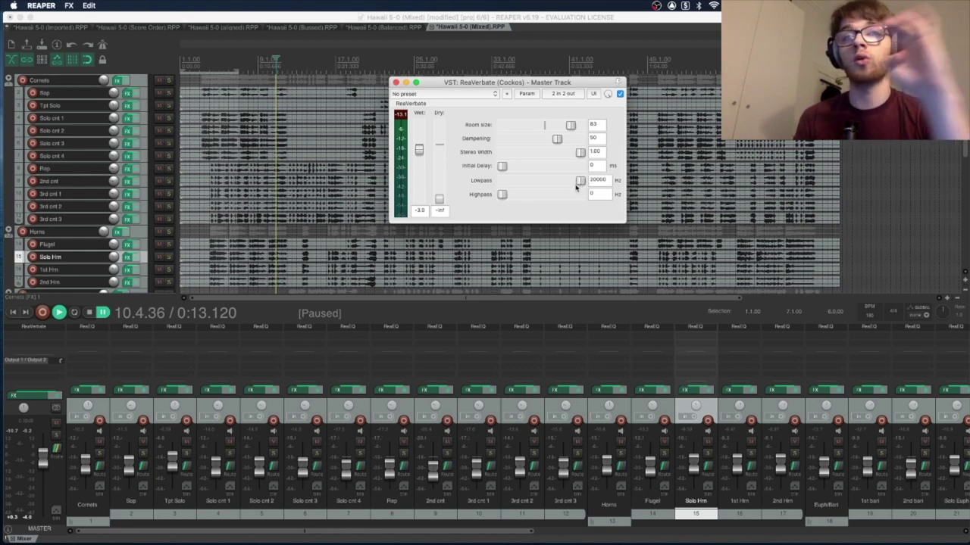
# Step: Lower the reverb's lowpass filter to 4202 Hz and listen to the darker wet signal
pyautogui.moveTo(578, 182); pyautogui.dragTo(550, 179)
pyautogui.press('space')
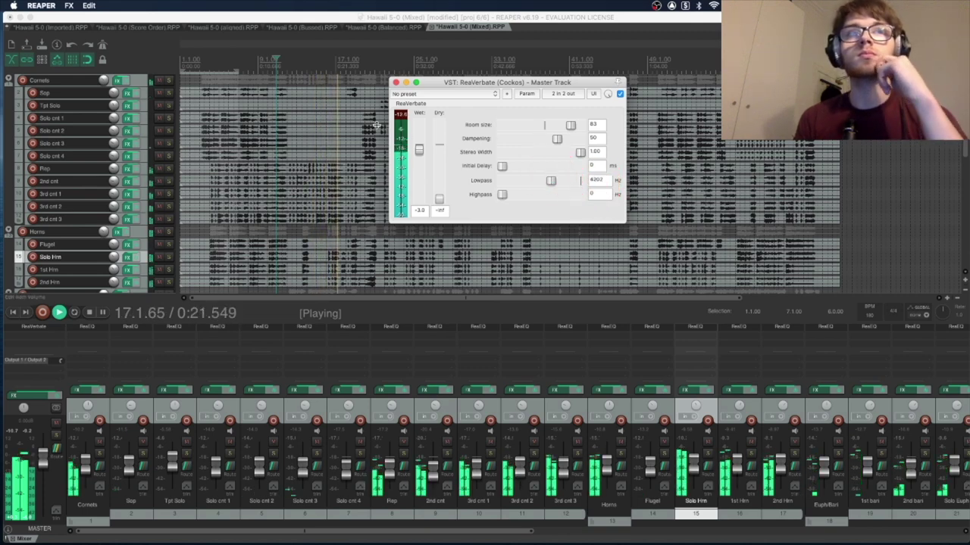
pyautogui.hotkey('ctrl', 'space')
# Step: Set ReaVerbate's wet level to -inf and its dry level to +0.0, and play the opening passage from about bar 3
pyautogui.moveTo(418, 149); pyautogui.dragTo(439, 144)
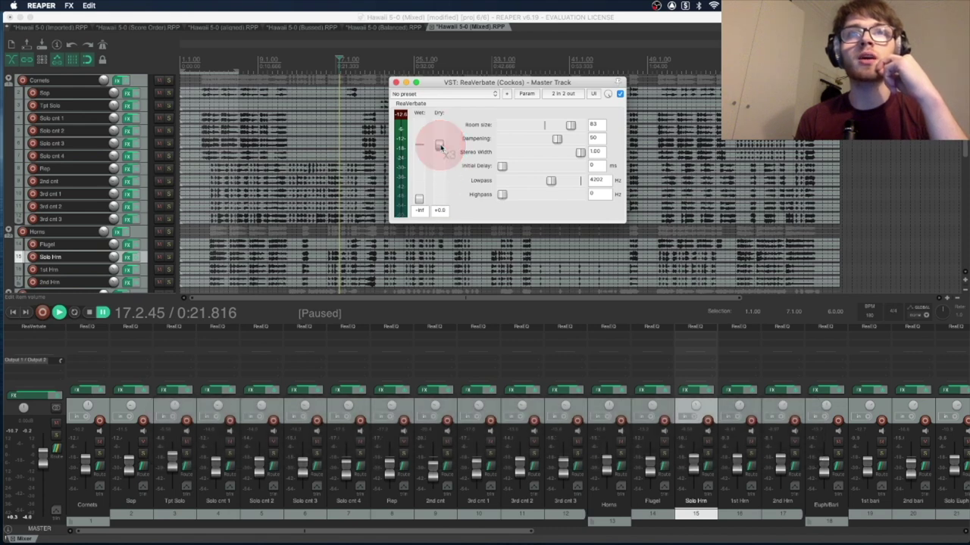
pyautogui.click(278, 66)
pyautogui.click(203, 62)
pyautogui.press('space')
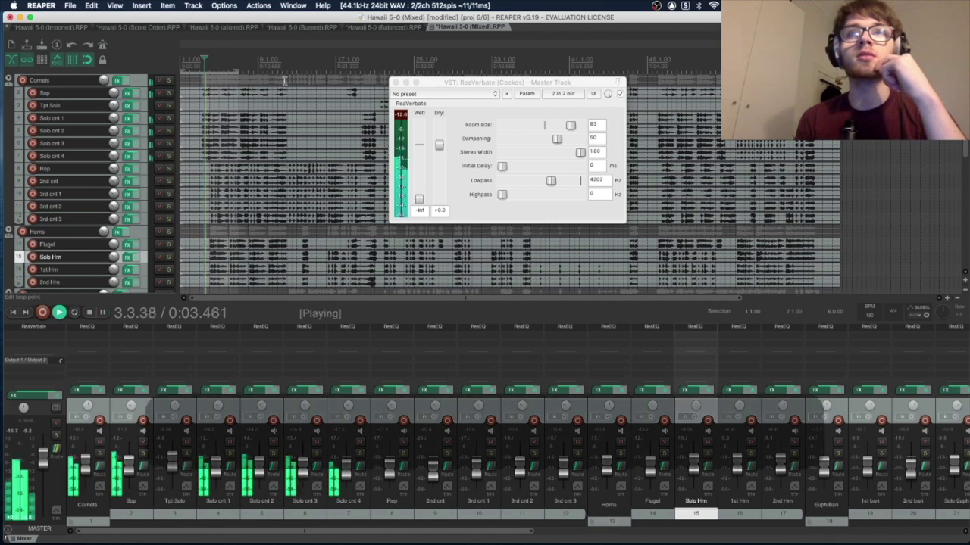
# Step: Raise the reverb's wet level to -9.9 while playing from about bar 49, stop playback and close the effect window
pyautogui.click(658, 60)
pyautogui.moveTo(421, 198); pyautogui.dragTo(419, 160)
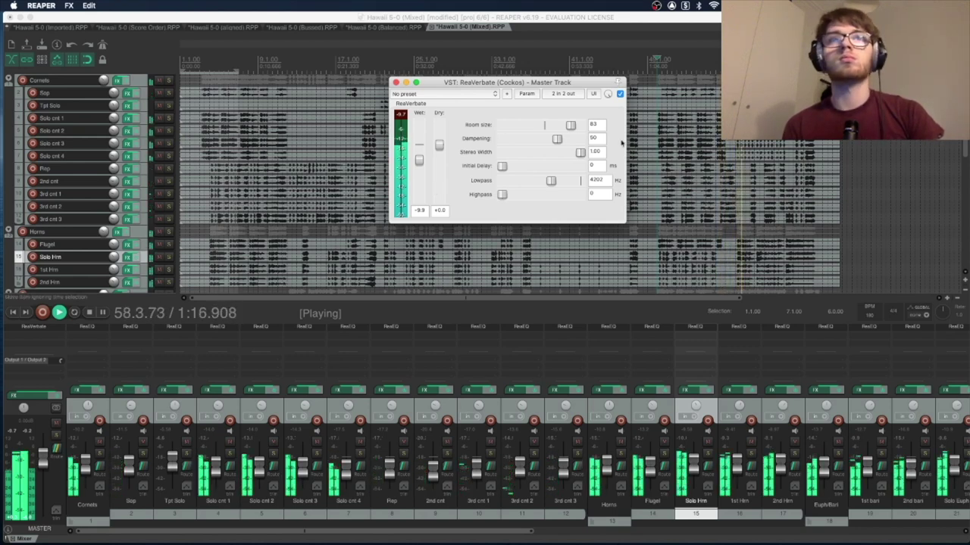
pyautogui.hotkey('ctrl', 'space')
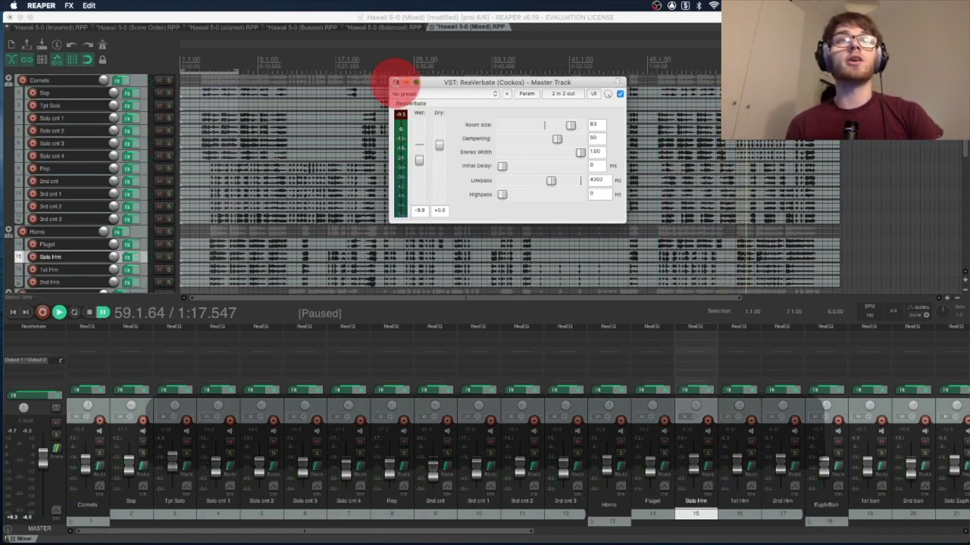
pyautogui.click(394, 82)
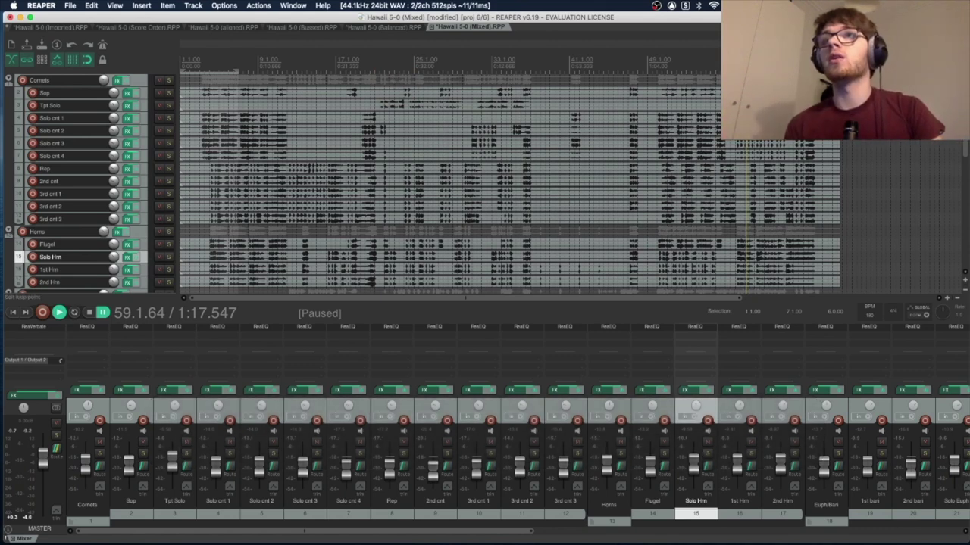
# Step: Set the time selection from the project start at 1.1.00 to 68.3.00, at the end of the recorded audio
pyautogui.moveTo(830, 59); pyautogui.dragTo(173, 53)
pyautogui.scroll(3, 201, 82)
pyautogui.hscroll(-10, 202, 82)
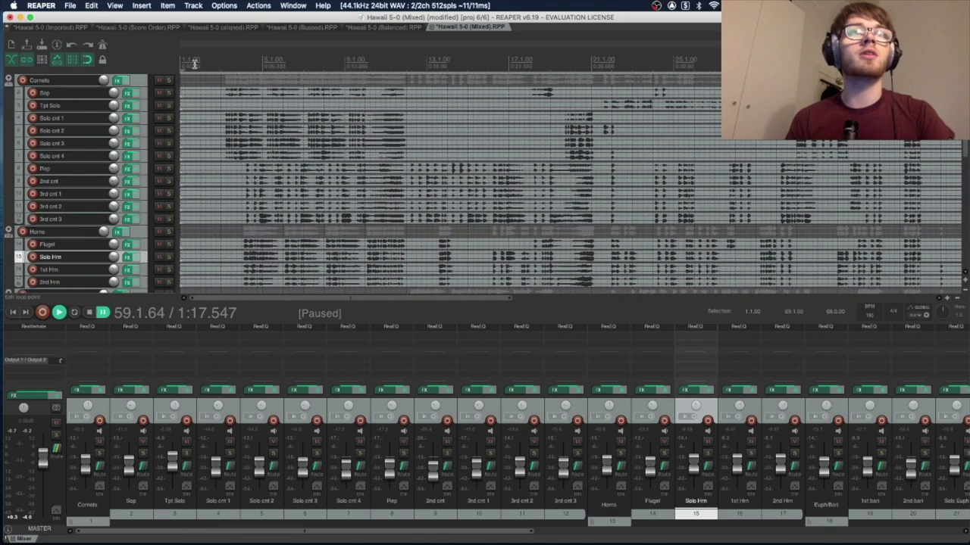
pyautogui.press('Left')
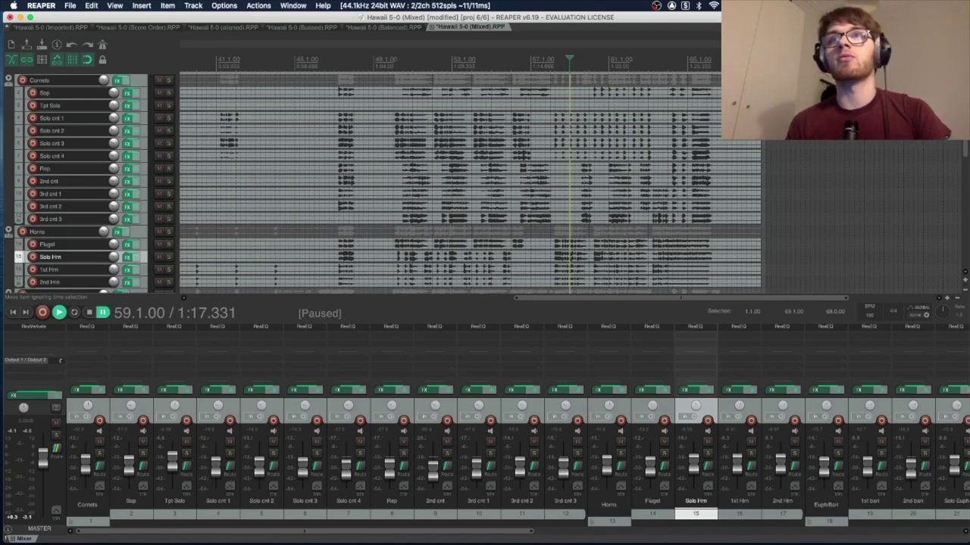
pyautogui.hscroll(-10, 473, 78)
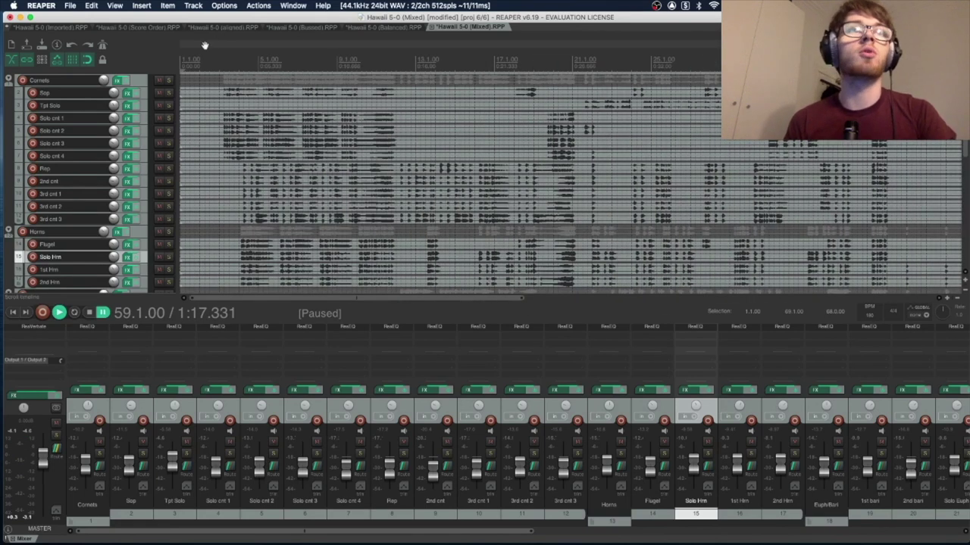
pyautogui.scroll(-5, 532, 74)
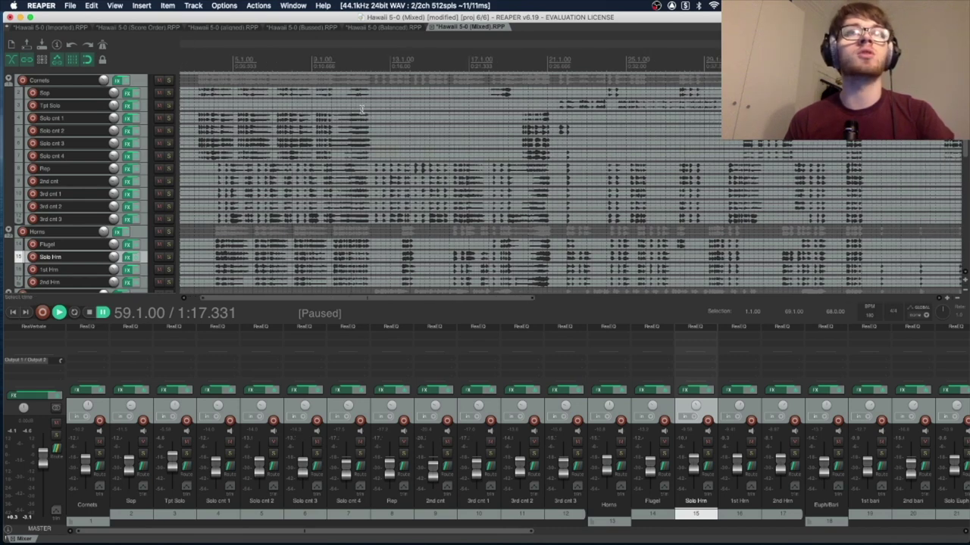
pyautogui.click(768, 64)
pyautogui.moveTo(777, 60); pyautogui.dragTo(145, 66)
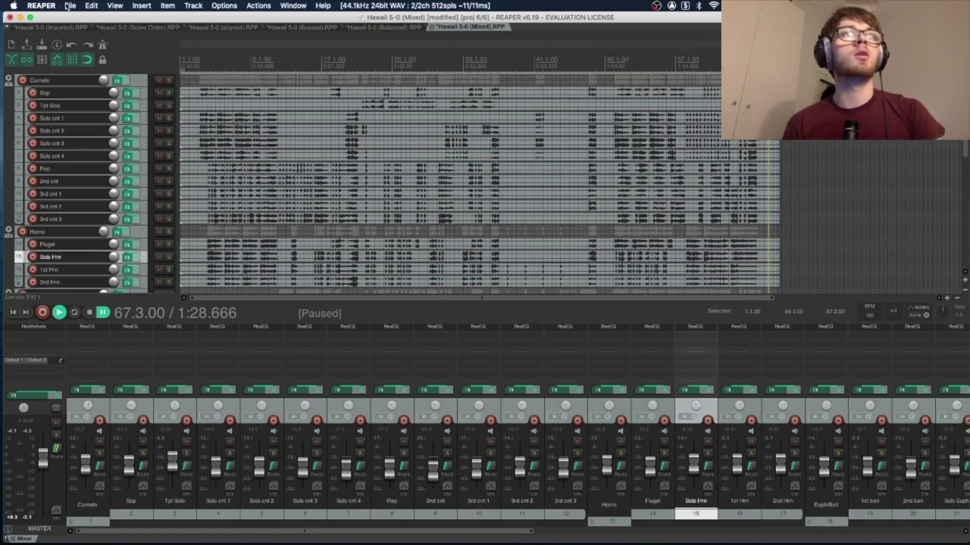
# Step: Open the Render to File settings and set the sample rate to 48000 Hz
pyautogui.click(70, 5)
pyautogui.click(89, 157)
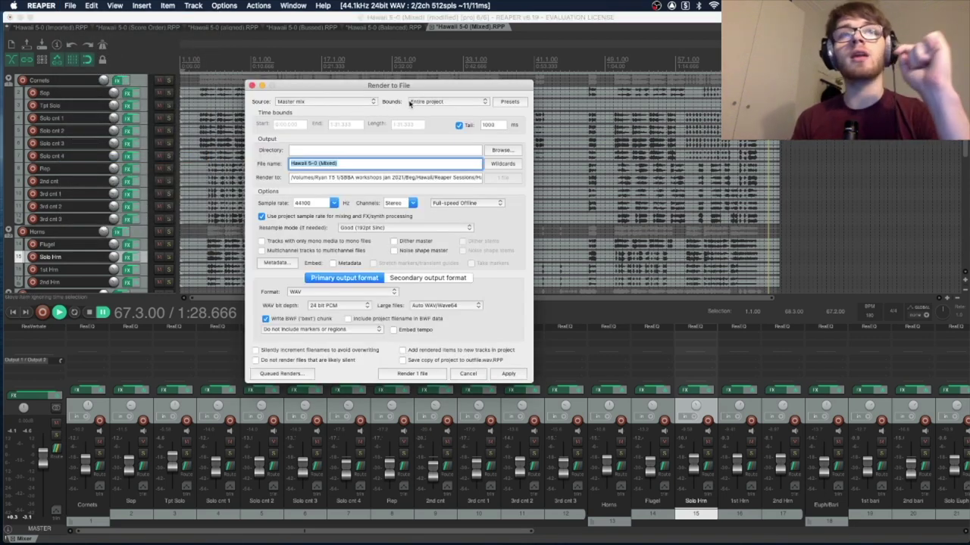
pyautogui.click(325, 202)
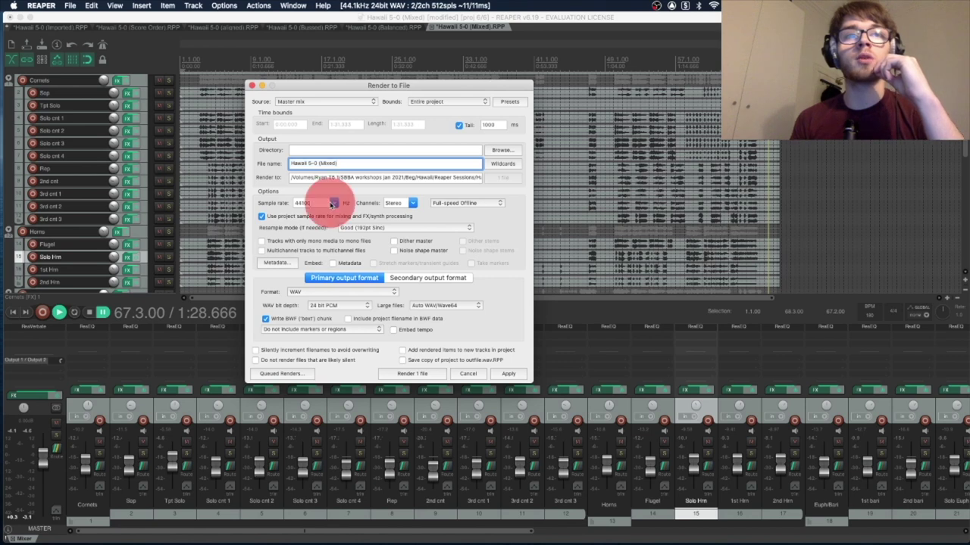
pyautogui.click(334, 204)
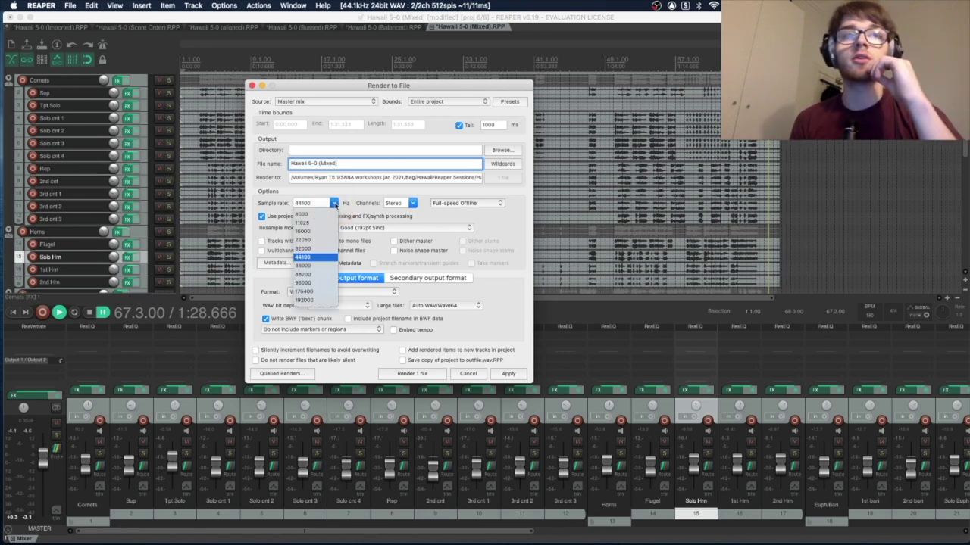
pyautogui.click(310, 258)
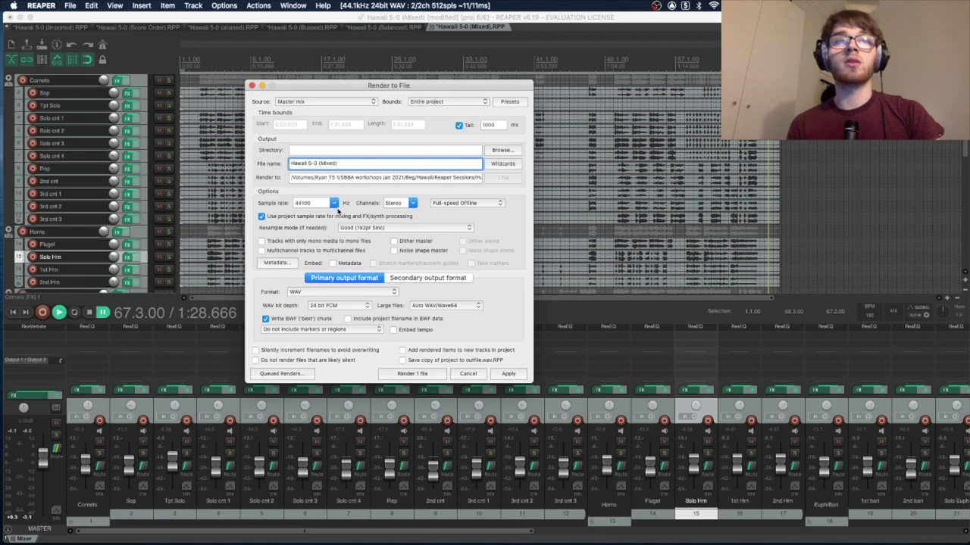
pyautogui.click(334, 203)
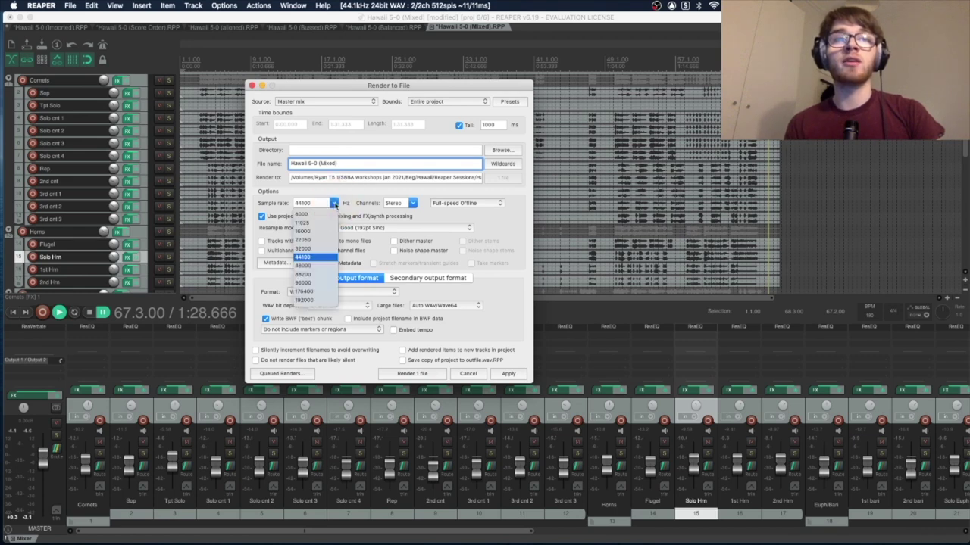
pyautogui.click(310, 266)
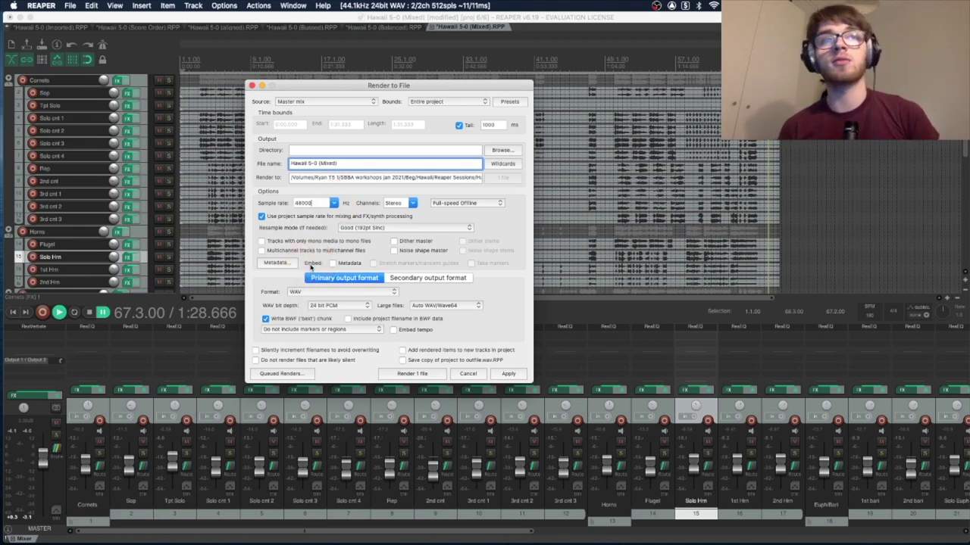
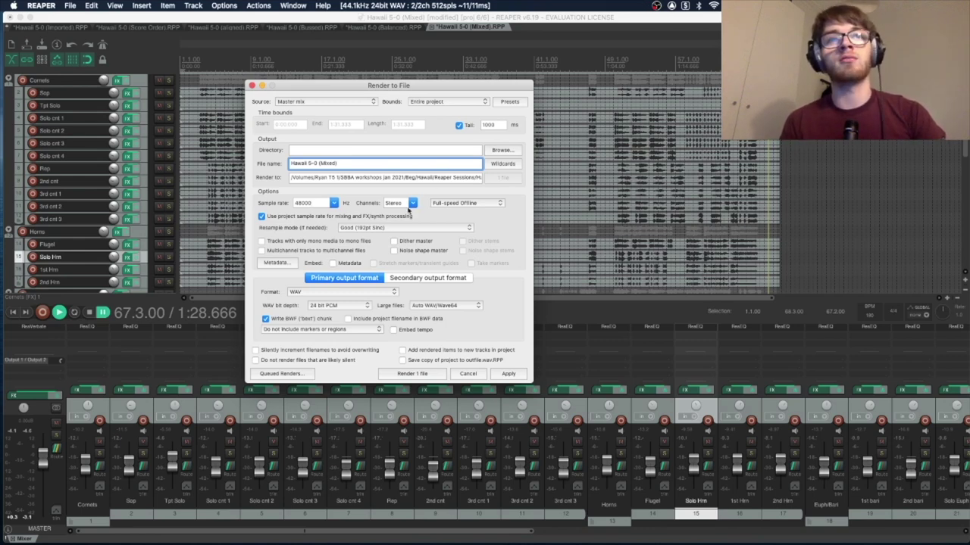
pyautogui.click(326, 204)
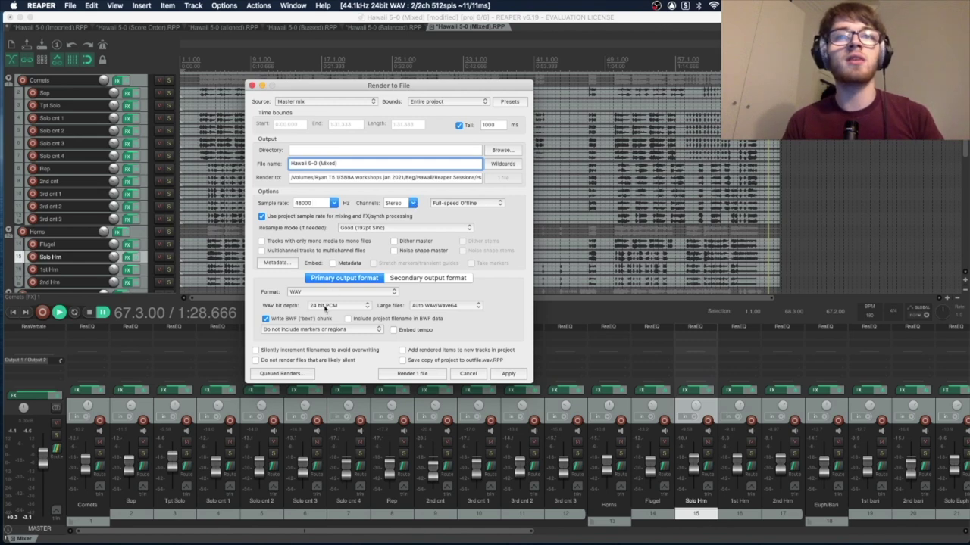
# Step: Set the render output directory to the Other Media folder inside Hawaii 5-0 Media
pyautogui.click(336, 152)
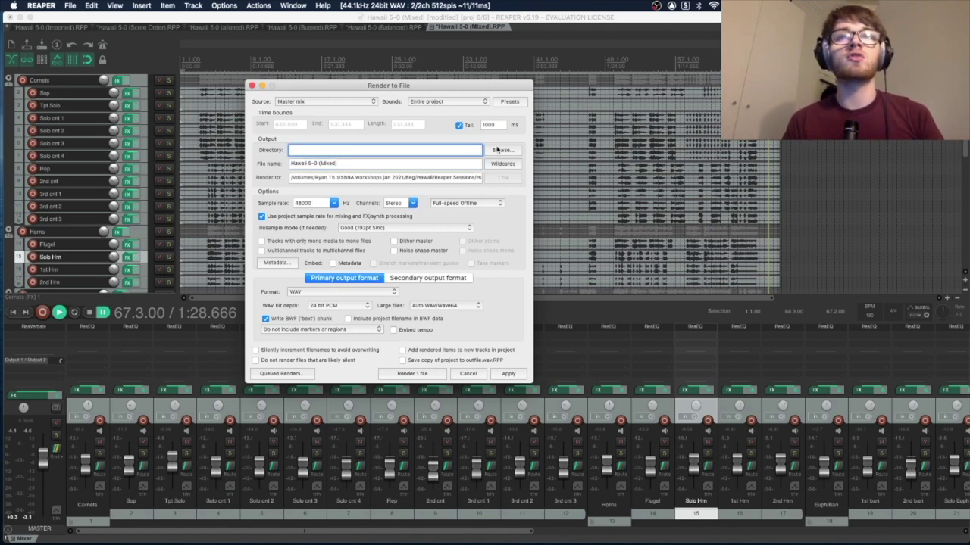
pyautogui.click(497, 150)
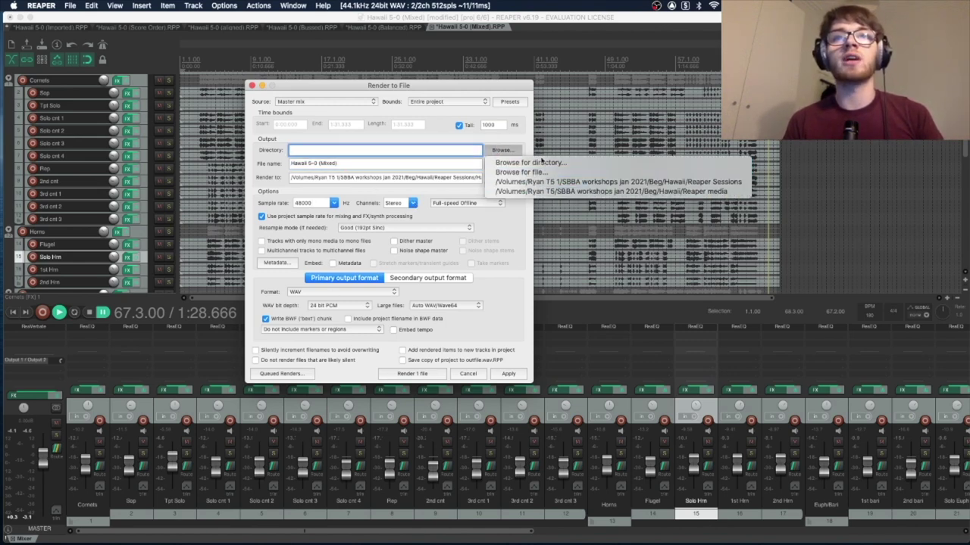
pyautogui.click(507, 142)
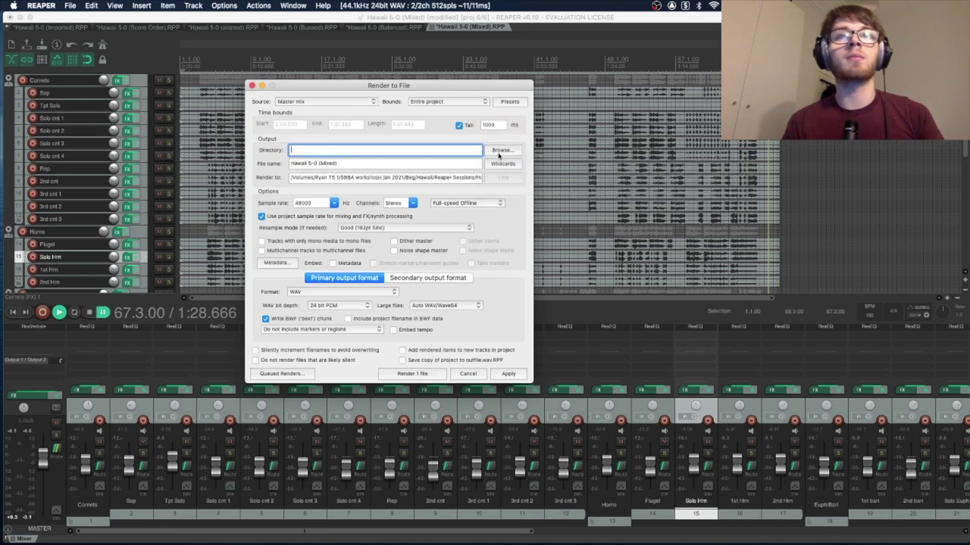
pyautogui.click(501, 151)
pyautogui.click(505, 160)
pyautogui.click(326, 247)
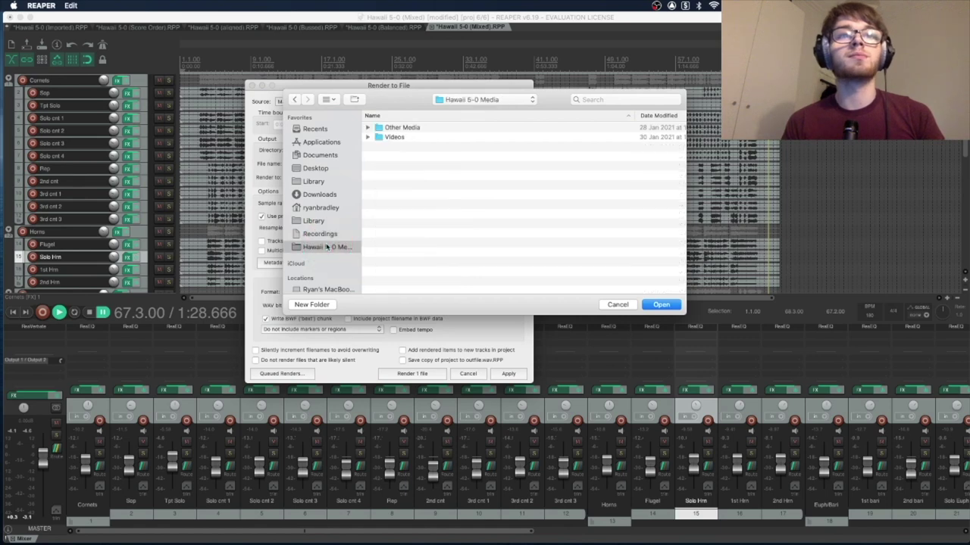
pyautogui.click(418, 128)
pyautogui.doubleClick(422, 129)
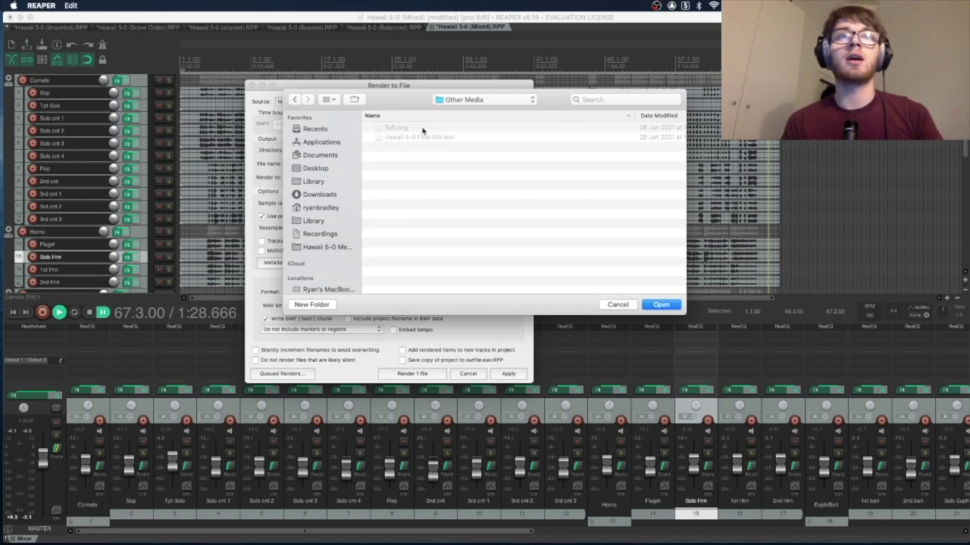
pyautogui.click(650, 304)
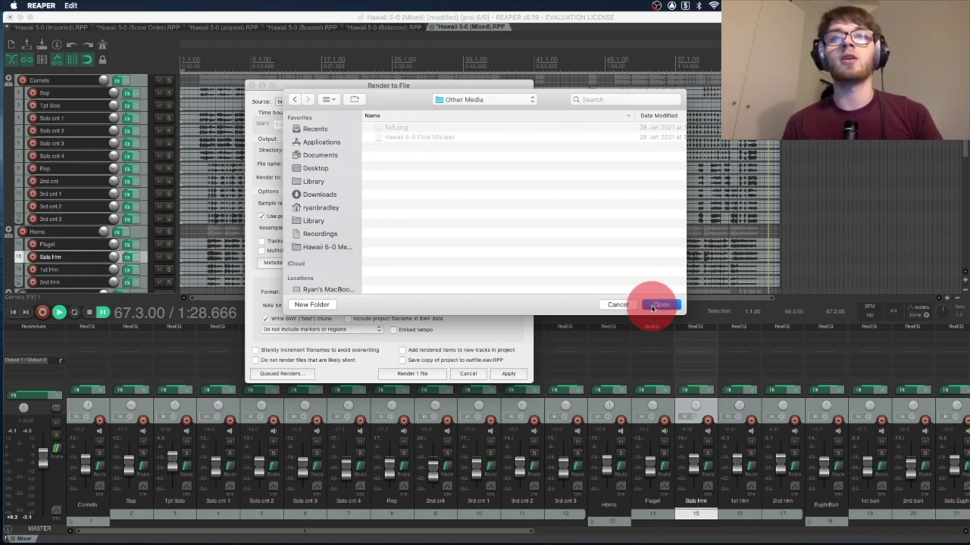
# Step: Name the render output file Hawaii 5-0 Final Mix and leave the render settings without rendering
pyautogui.moveTo(339, 164); pyautogui.dragTo(319, 167)
pyautogui.write('Final Mix')
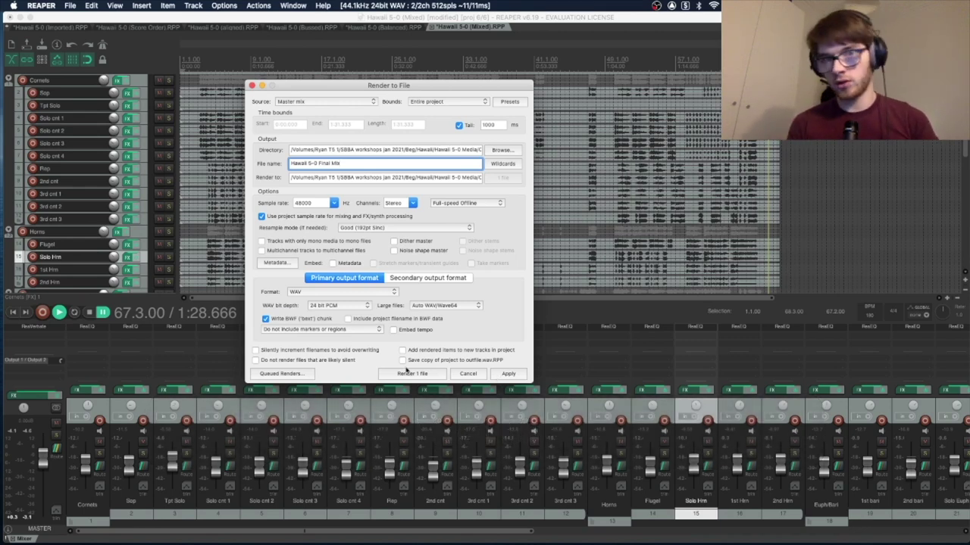
pyautogui.click(470, 374)
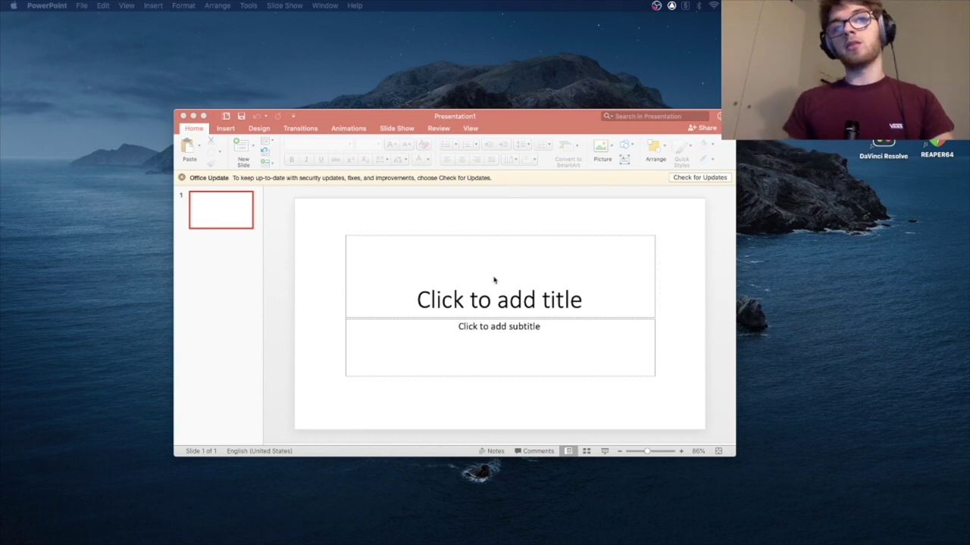
# Step: Switch to PowerPoint and delete the title and subtitle placeholders from the blank presentation's first slide
pyautogui.click(452, 235)
pyautogui.click(450, 233)
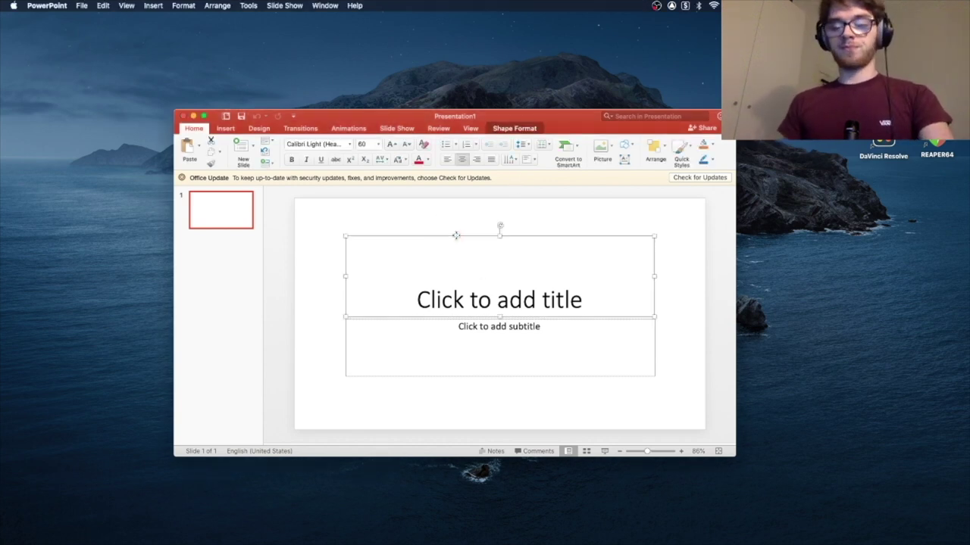
pyautogui.press('BackSpace')
pyautogui.click(432, 320)
pyautogui.press('BackSpace')
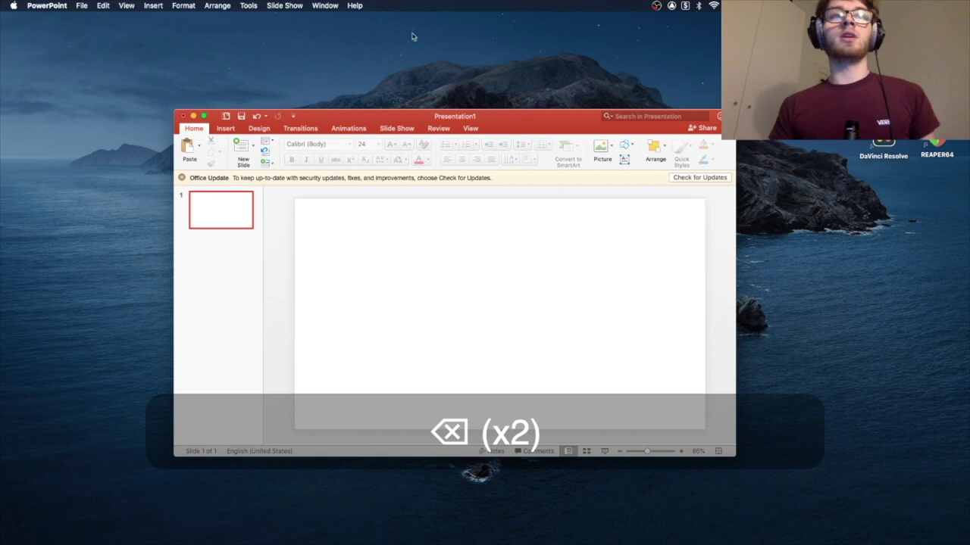
# Step: Check the slide size options for Widescreen (16:9) and leave the slide size as it is
pyautogui.click(225, 130)
pyautogui.click(259, 128)
pyautogui.click(681, 149)
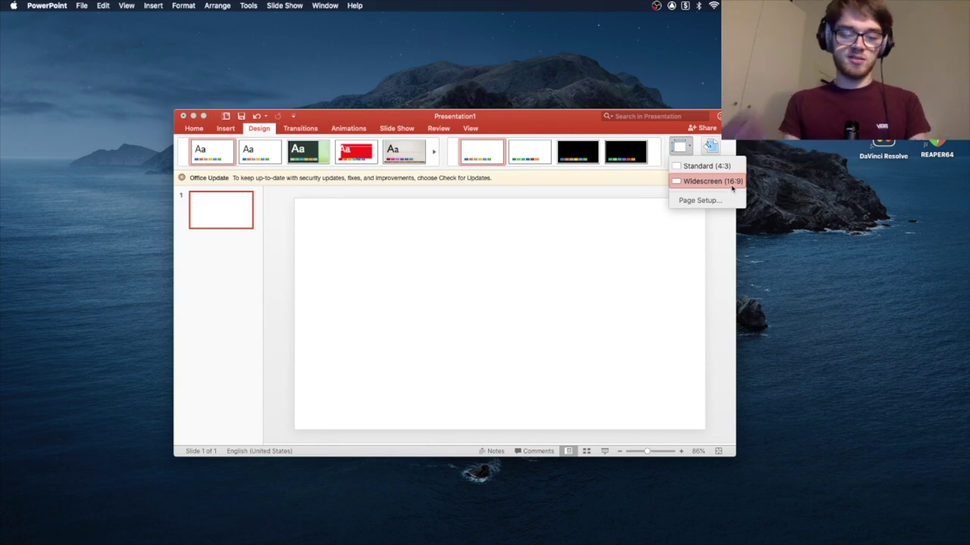
pyautogui.click(515, 253)
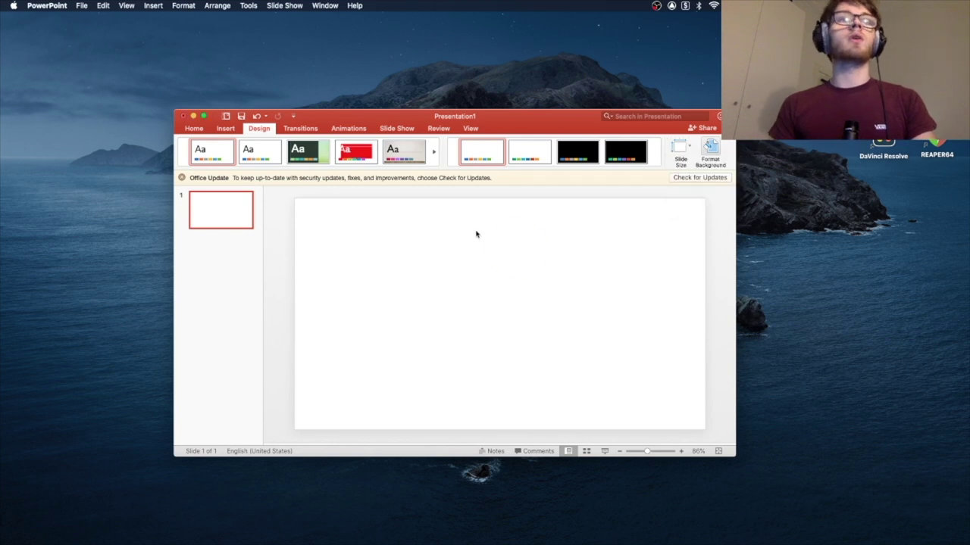
# Step: Insert a table of five columns by five rows and stretch it to fill the whole slide
pyautogui.click(227, 131)
pyautogui.click(218, 146)
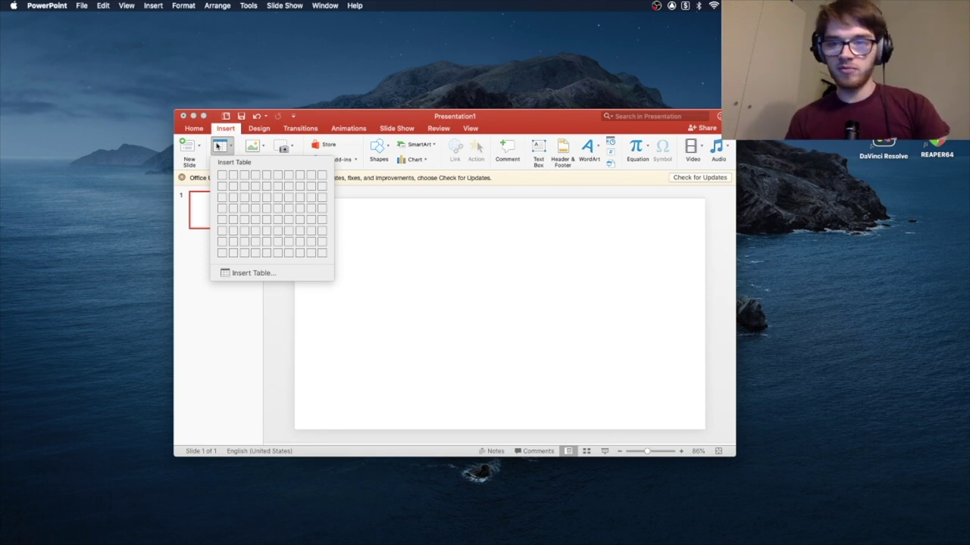
pyautogui.click(266, 220)
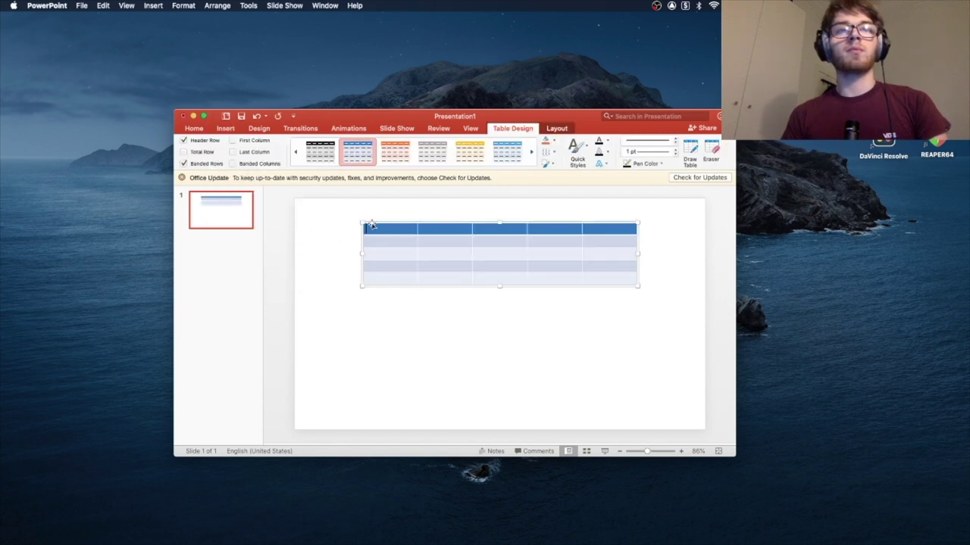
pyautogui.moveTo(359, 220); pyautogui.dragTo(294, 199)
pyautogui.moveTo(635, 284); pyautogui.dragTo(702, 433)
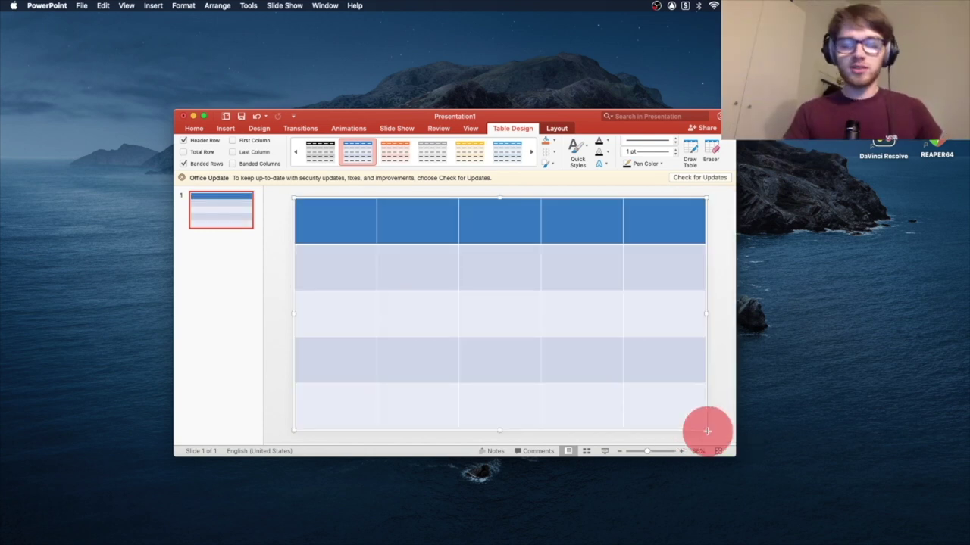
# Step: Apply the unfilled table style with plain black gridlines from the Best Match for Document group
pyautogui.click(413, 168)
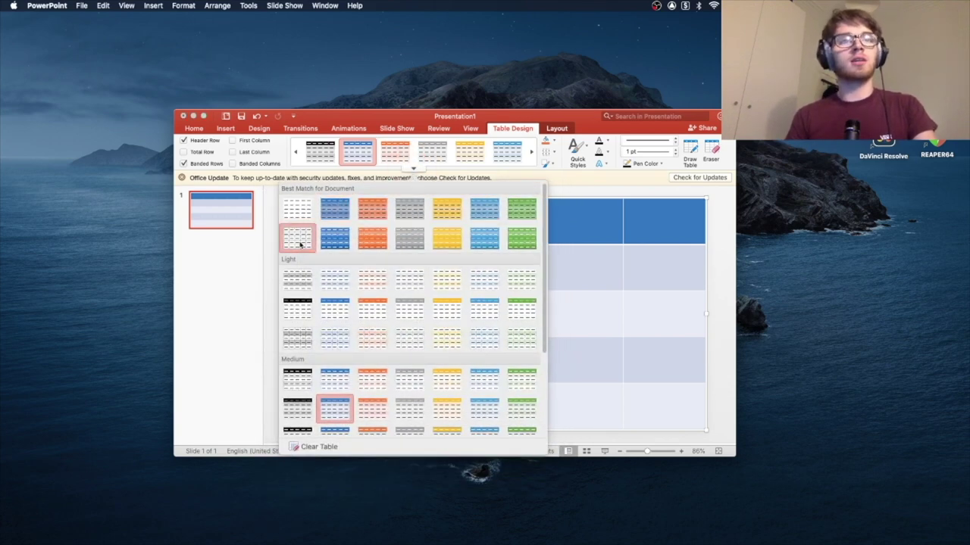
pyautogui.click(299, 240)
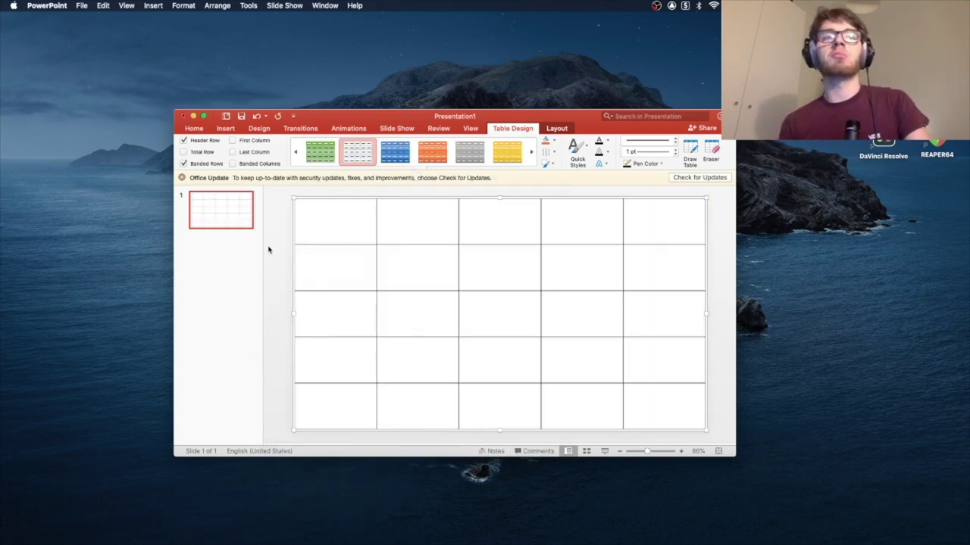
pyautogui.click(292, 248)
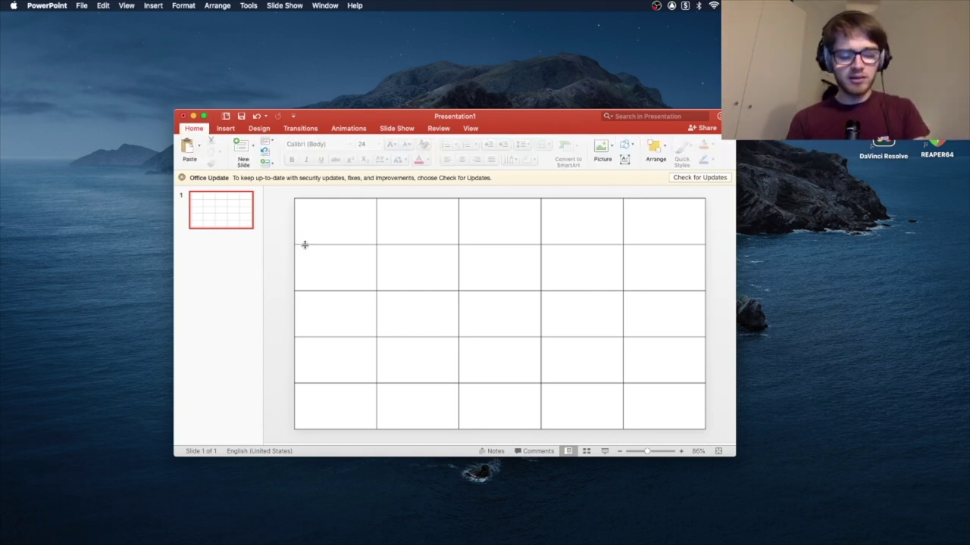
# Step: Set the table's border pen to 4½ pt weight and the colour Black, Text 1
pyautogui.moveTo(320, 245); pyautogui.dragTo(326, 261)
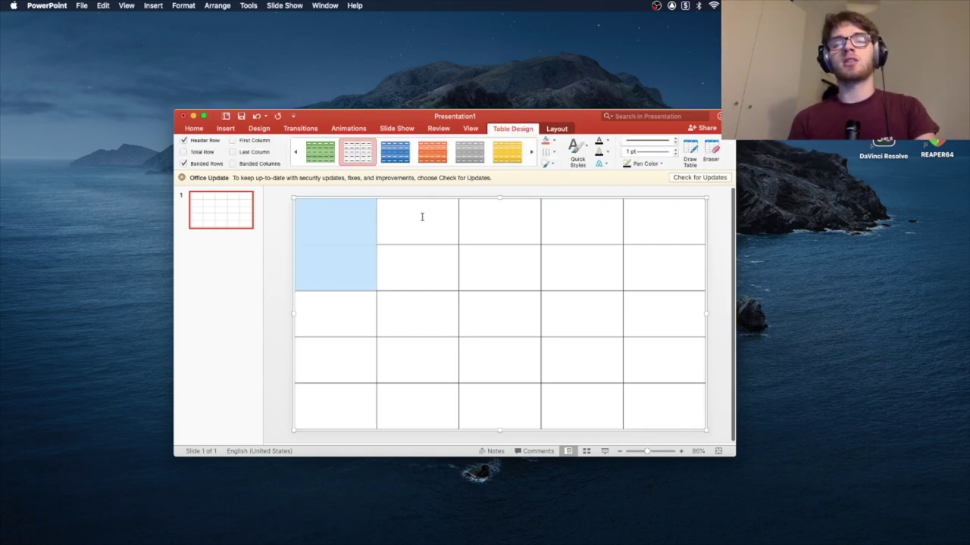
pyautogui.click(363, 208)
pyautogui.click(369, 198)
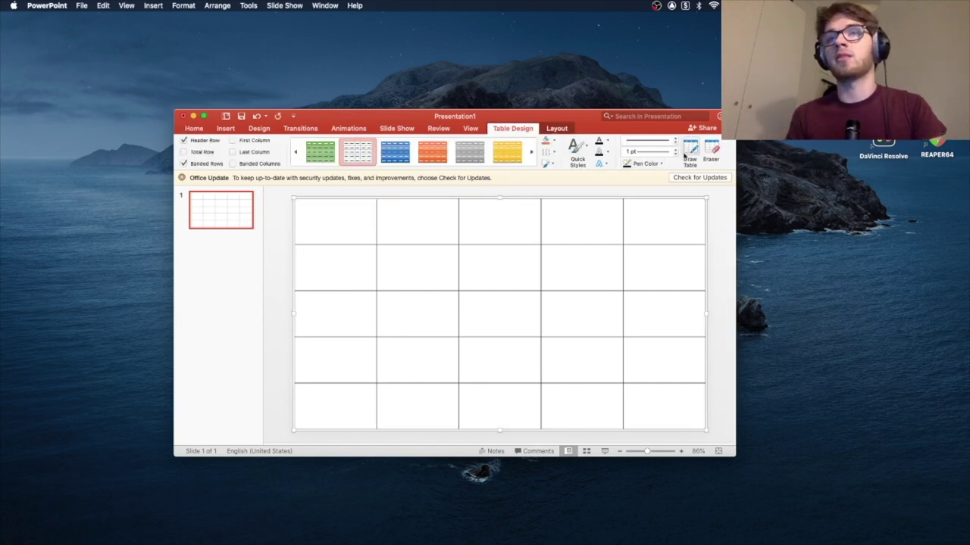
pyautogui.click(668, 154)
pyautogui.click(640, 202)
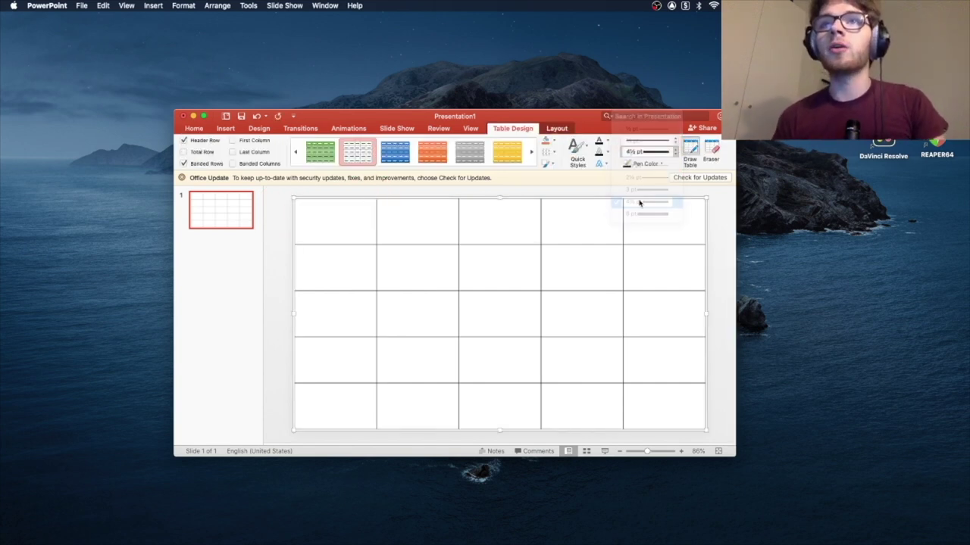
pyautogui.click(646, 165)
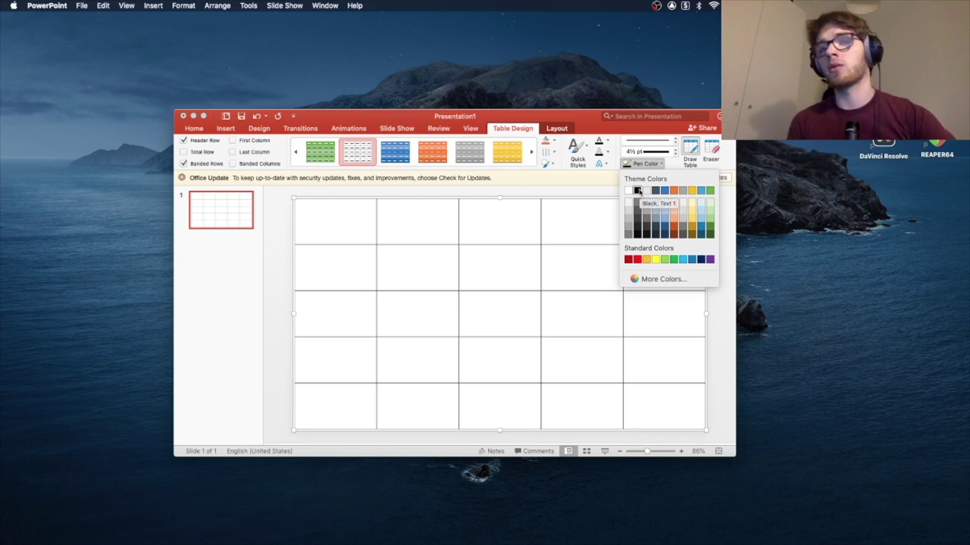
pyautogui.click(637, 190)
# Step: Draw thick borders over the gridlines of the table's last two columns, including parts of the outer right edge
pyautogui.moveTo(630, 221)
pyautogui.mouseDown()
pyautogui.moveTo(632, 240)
pyautogui.moveTo(702, 244)
pyautogui.mouseUp()
pyautogui.moveTo(626, 243); pyautogui.dragTo(543, 244)
pyautogui.moveTo(624, 259)
pyautogui.mouseDown()
pyautogui.moveTo(633, 289)
pyautogui.moveTo(703, 291)
pyautogui.mouseUp()
pyautogui.moveTo(626, 291); pyautogui.dragTo(543, 291)
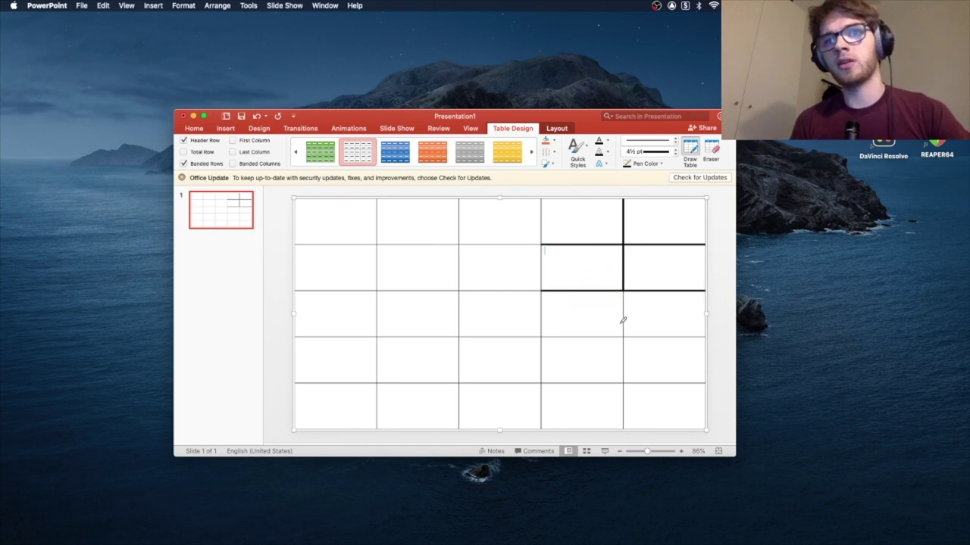
pyautogui.moveTo(626, 319)
pyautogui.mouseDown()
pyautogui.moveTo(629, 329)
pyautogui.moveTo(703, 338)
pyautogui.mouseUp()
pyautogui.moveTo(626, 338)
pyautogui.mouseDown()
pyautogui.moveTo(542, 338)
pyautogui.moveTo(703, 384)
pyautogui.mouseUp()
pyautogui.moveTo(626, 384)
pyautogui.mouseDown()
pyautogui.moveTo(542, 384)
pyautogui.moveTo(628, 416)
pyautogui.mouseUp()
pyautogui.moveTo(703, 395); pyautogui.dragTo(708, 273)
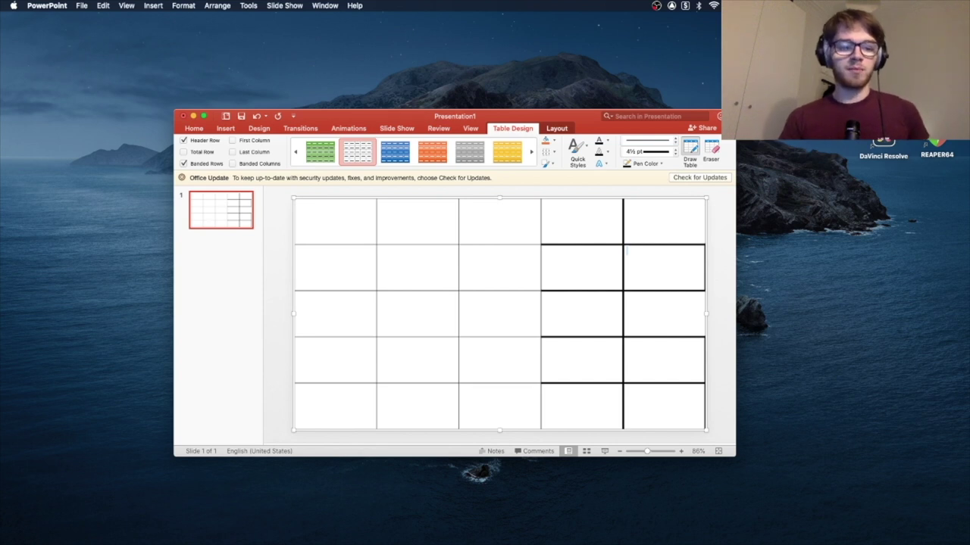
# Step: Switch to Finder and preview 5x5.png in the Other Media folder inside Hawaii 5-0 Media
pyautogui.press('super+Tab')
pyautogui.press('super+n')
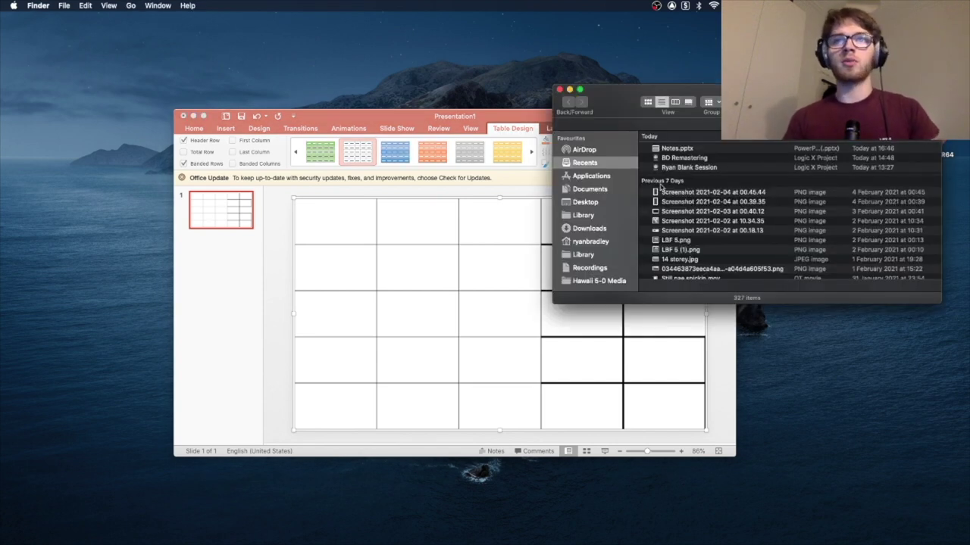
pyautogui.scroll(-4, 600, 219)
pyautogui.click(584, 234)
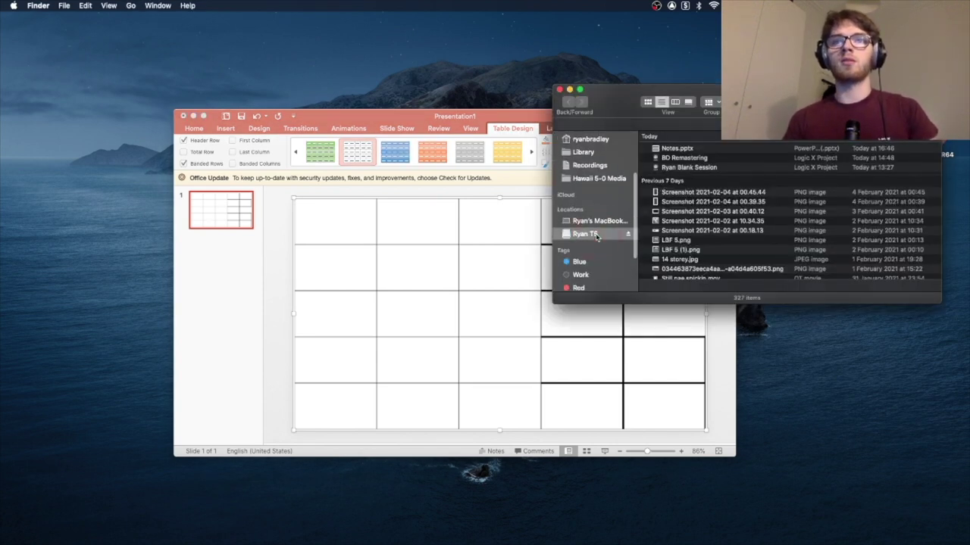
pyautogui.click(596, 179)
pyautogui.click(687, 149)
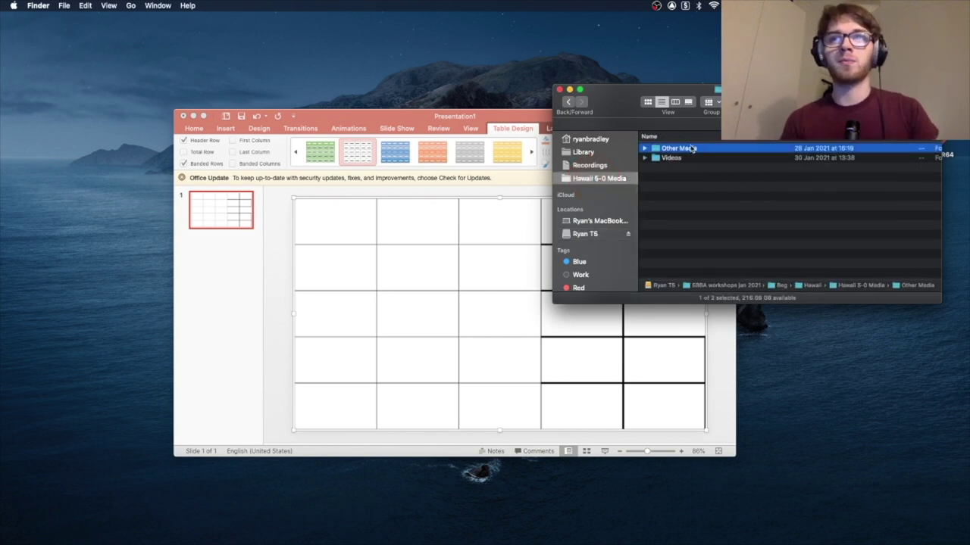
pyautogui.doubleClick(691, 149)
pyautogui.click(673, 149)
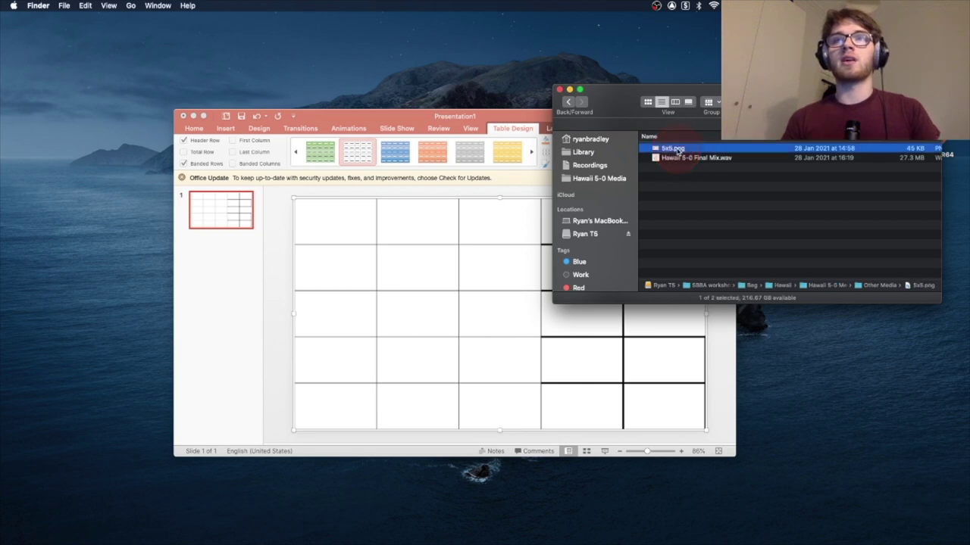
pyautogui.press('space')
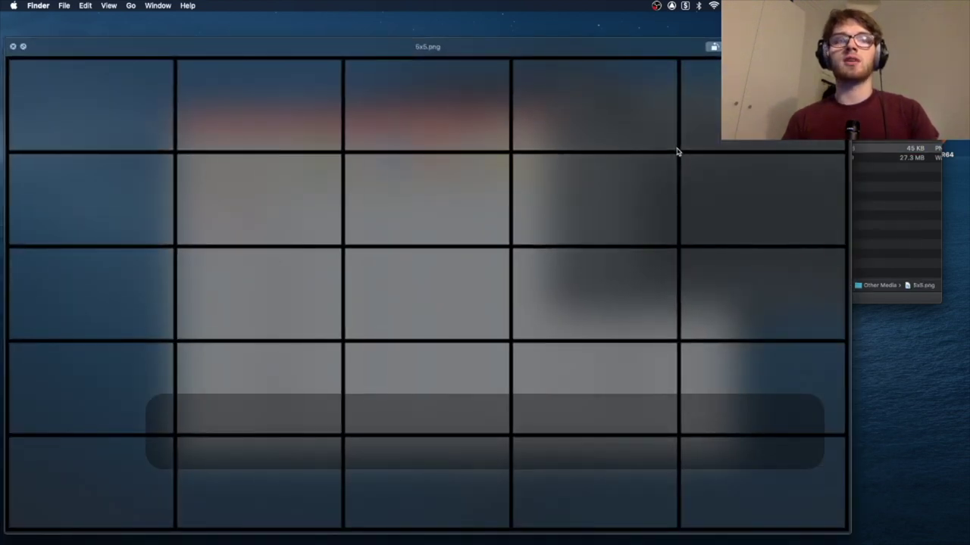
pyautogui.press('space')
# Step: Start saving the PowerPoint table as a PNG picture in Hawaii 5-0 Media's Other Media folder, and cancel the save
pyautogui.click(315, 182)
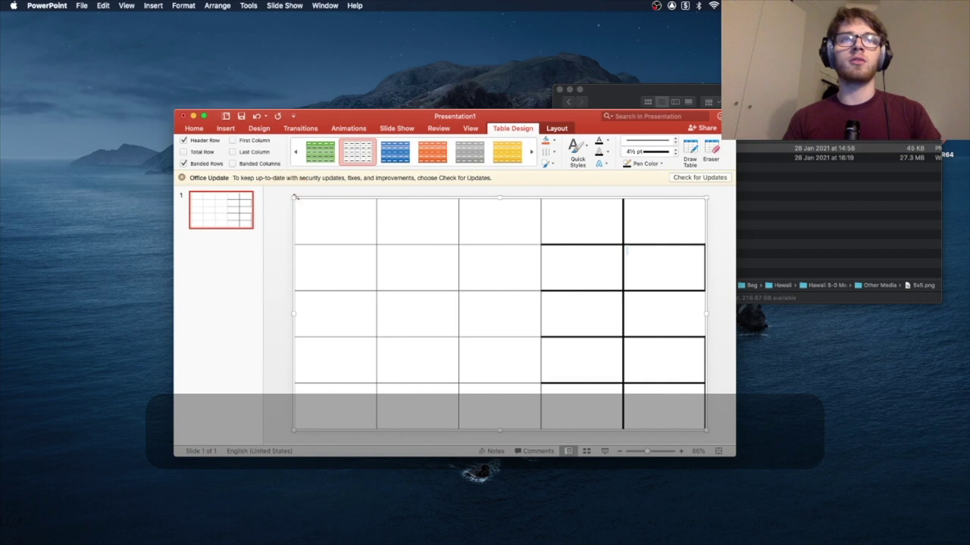
pyautogui.rightClick(309, 200)
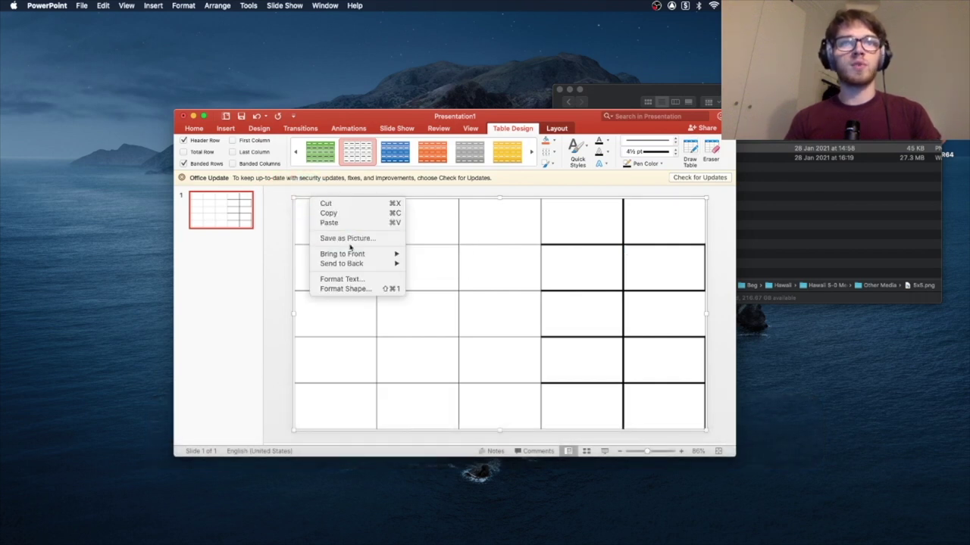
pyautogui.click(347, 239)
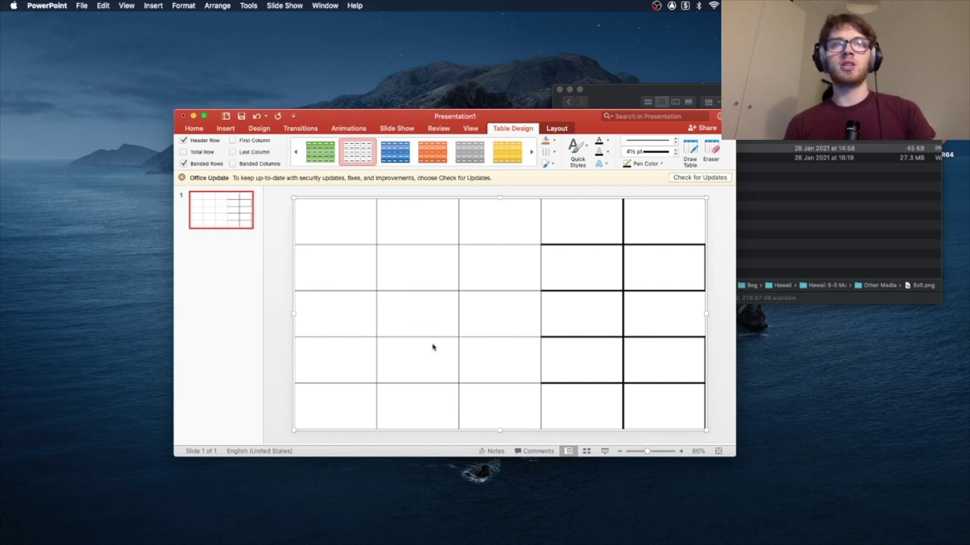
pyautogui.click(352, 277)
pyautogui.click(345, 275)
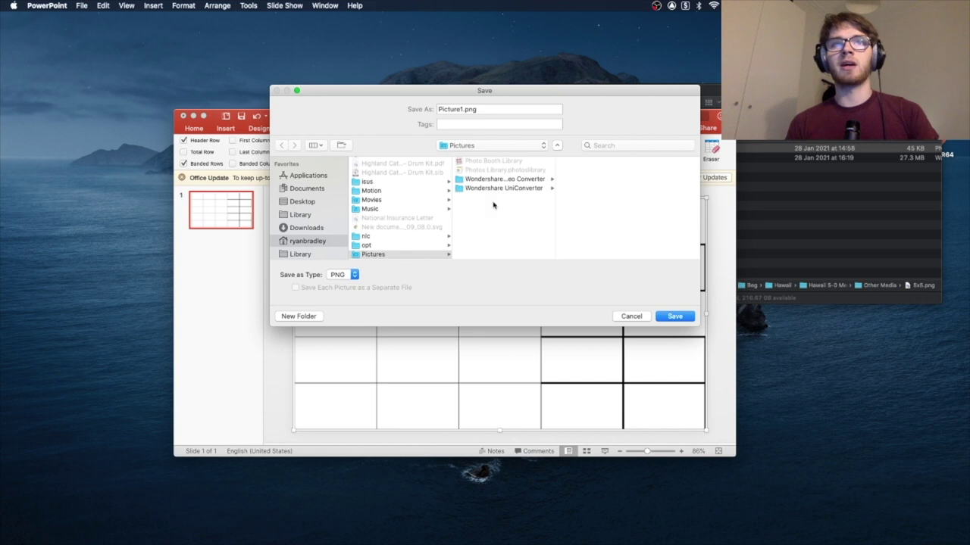
pyautogui.scroll(-2, 315, 255)
pyautogui.click(314, 238)
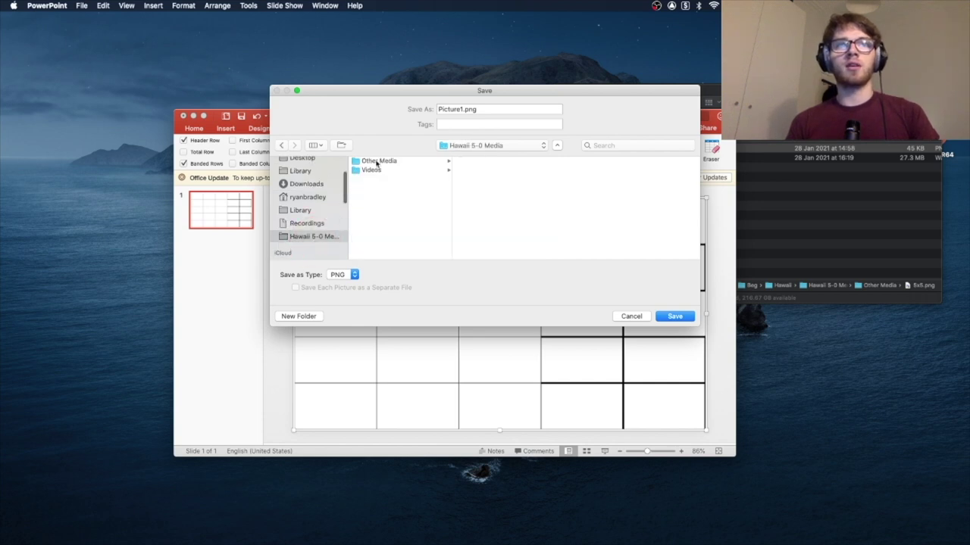
pyautogui.click(378, 161)
pyautogui.click(635, 316)
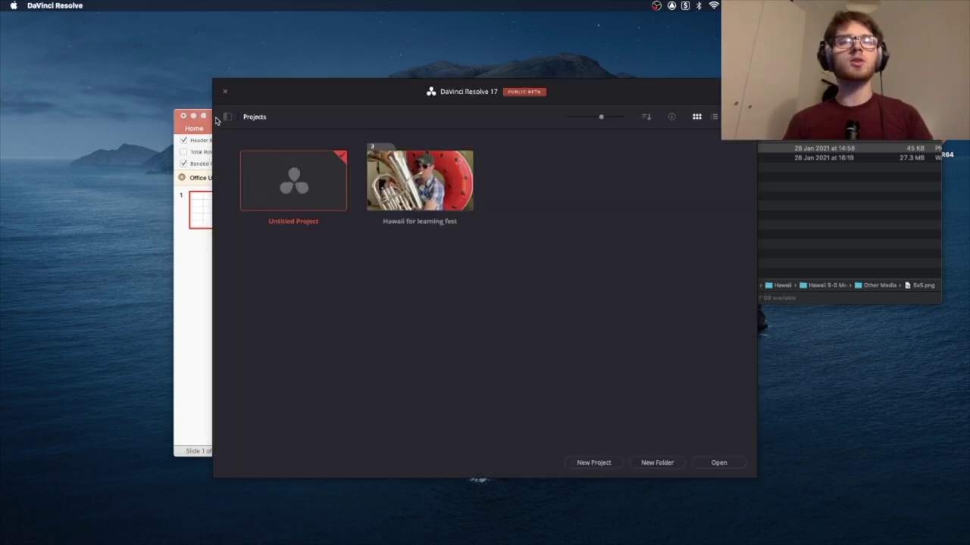
# Step: Create a new DaVinci Resolve project named Hawaii 5-0
pyautogui.moveTo(331, 93); pyautogui.dragTo(303, 98)
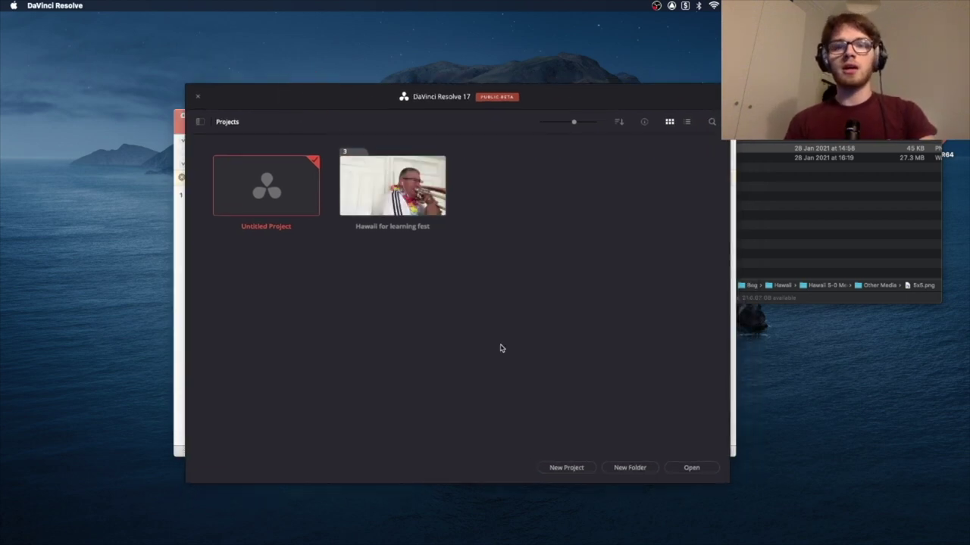
pyautogui.click(566, 468)
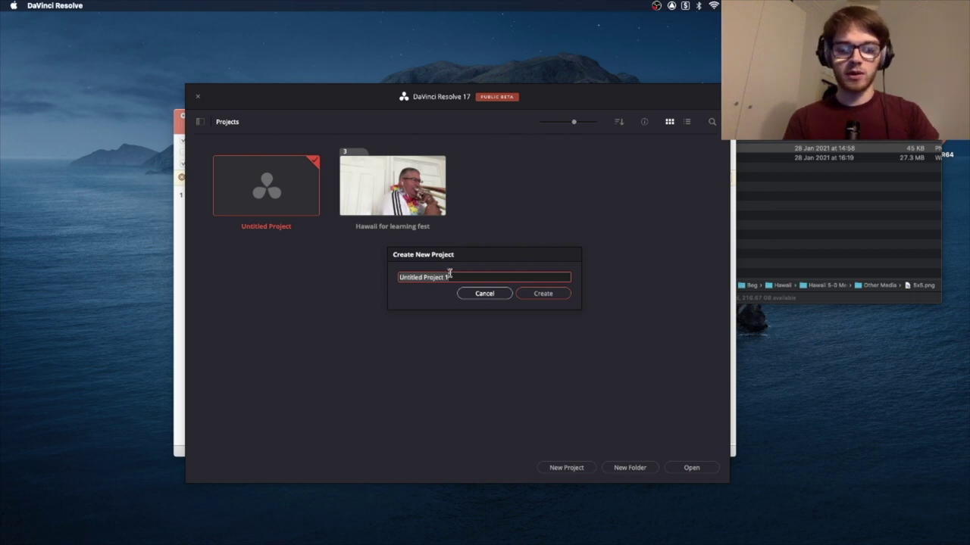
pyautogui.write('Hawaii 5-')
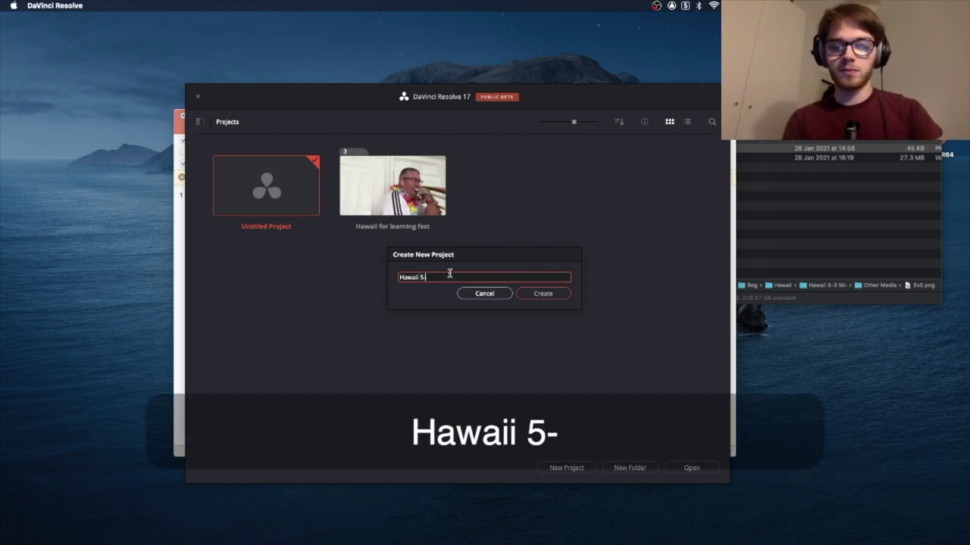
pyautogui.write('0')
pyautogui.press('Return')
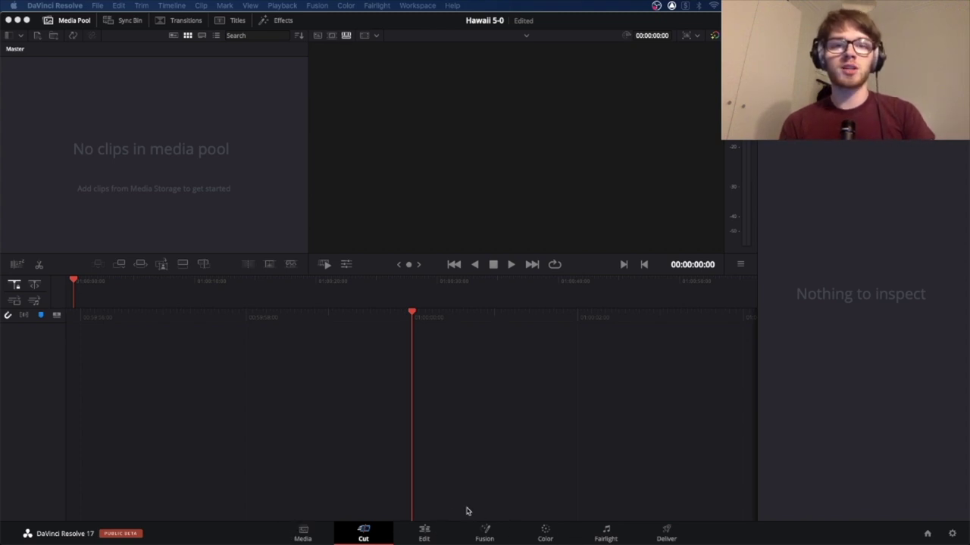
# Step: Open the Edit page of the new project and look over its empty timeline
pyautogui.click(423, 532)
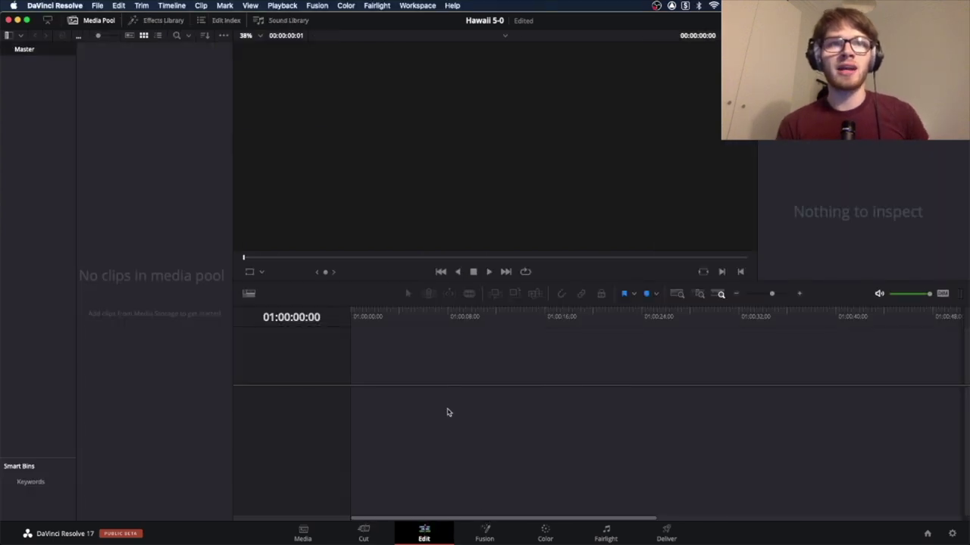
pyautogui.hscroll(10, 668, 397)
pyautogui.hscroll(-10, 669, 398)
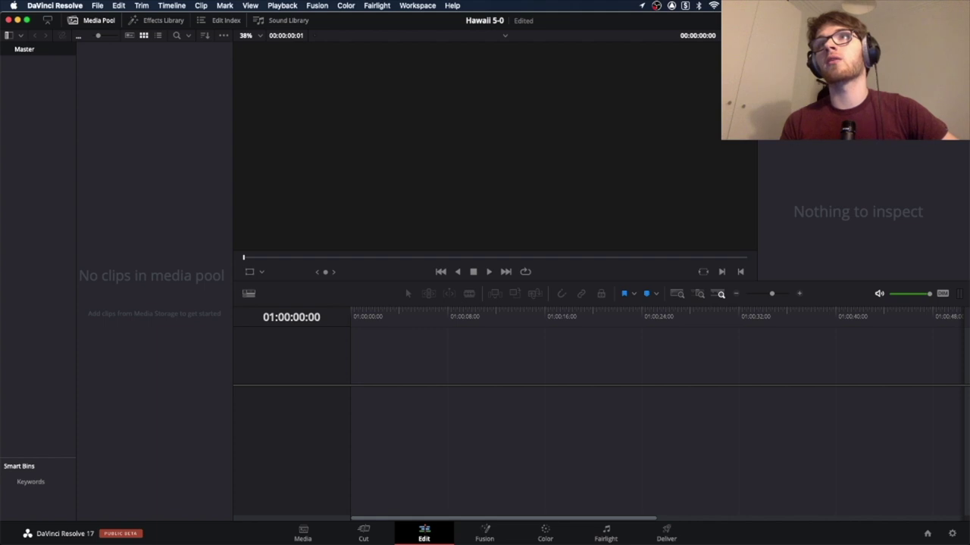
# Step: View the empty Fairlight page and return to the Edit page
pyautogui.hotkey('ctrl', 'shift', 'w')
pyautogui.hotkey('ctrl', 'shift', 'w')
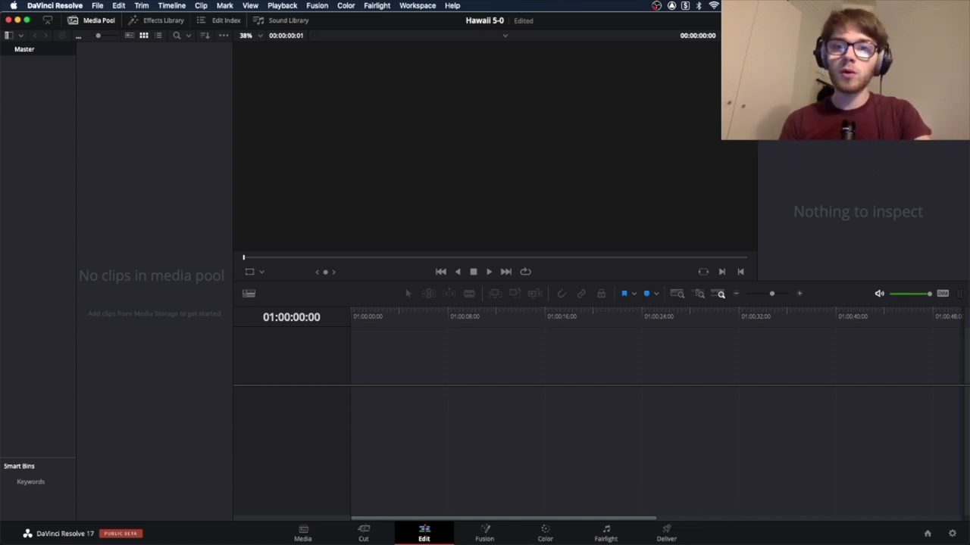
pyautogui.click(614, 536)
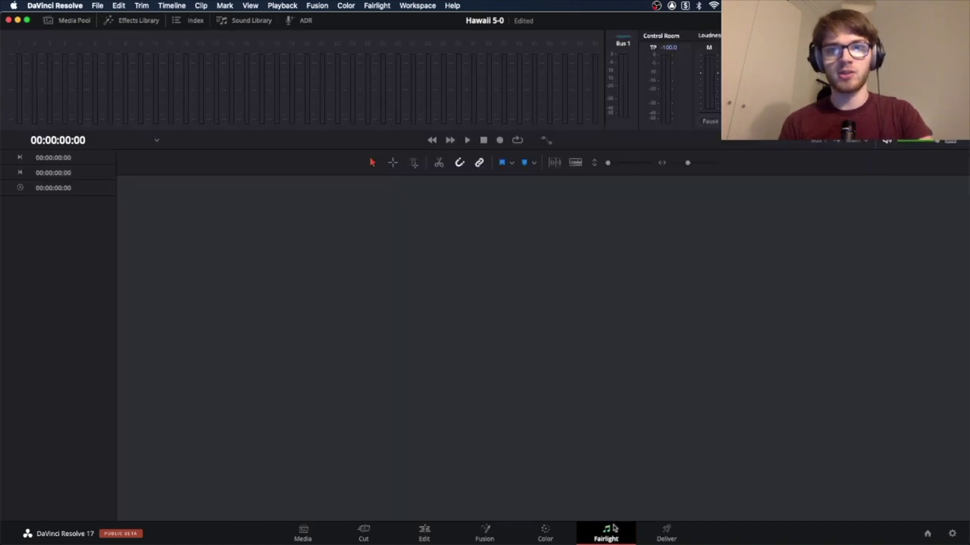
pyautogui.click(432, 538)
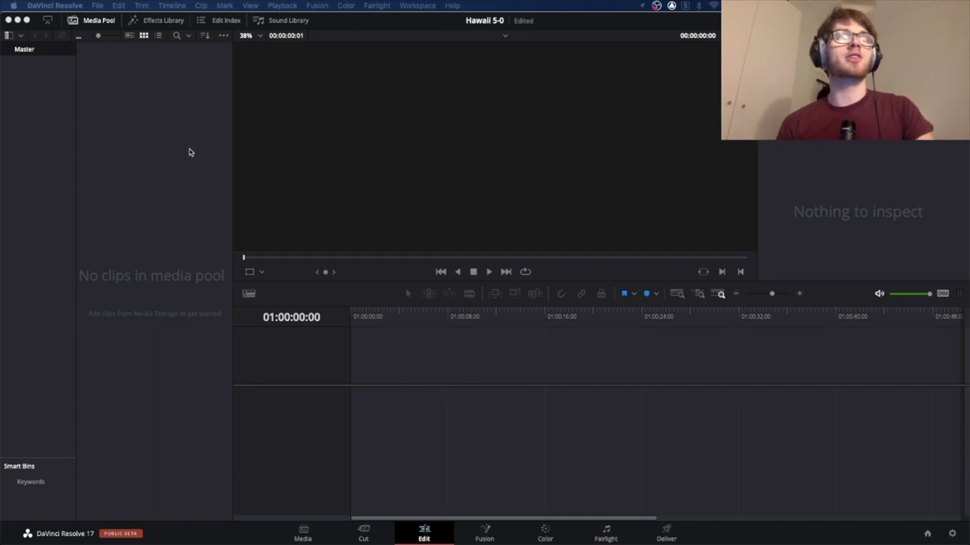
# Step: In the project settings, set the timeline resolution to 1920 x 1080 HD and the timeline frame rate to 30 frames per second
pyautogui.click(97, 5)
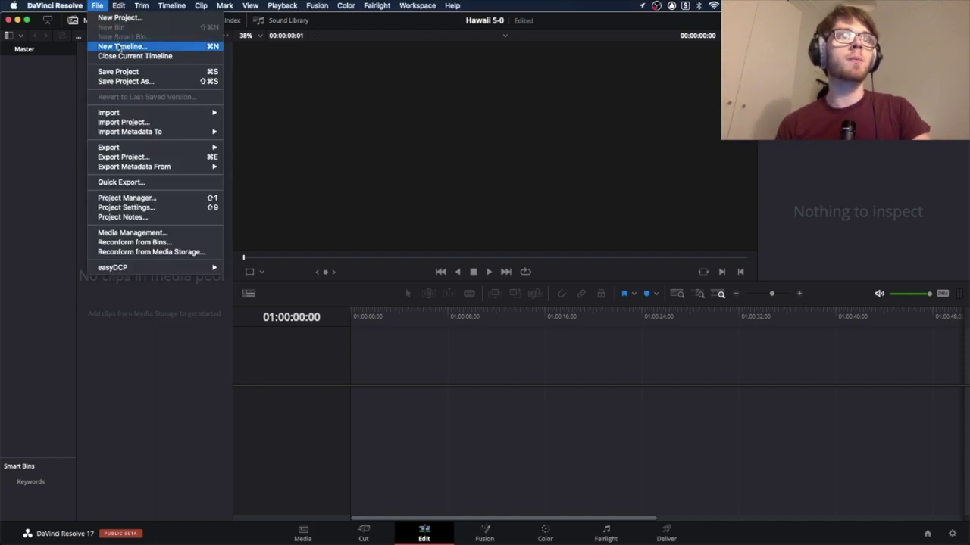
pyautogui.click(125, 206)
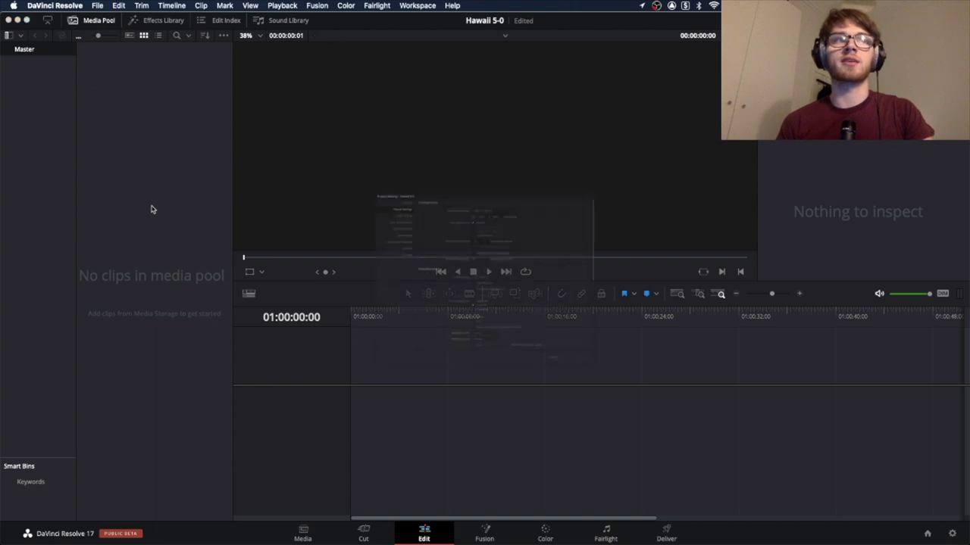
pyautogui.click(509, 118)
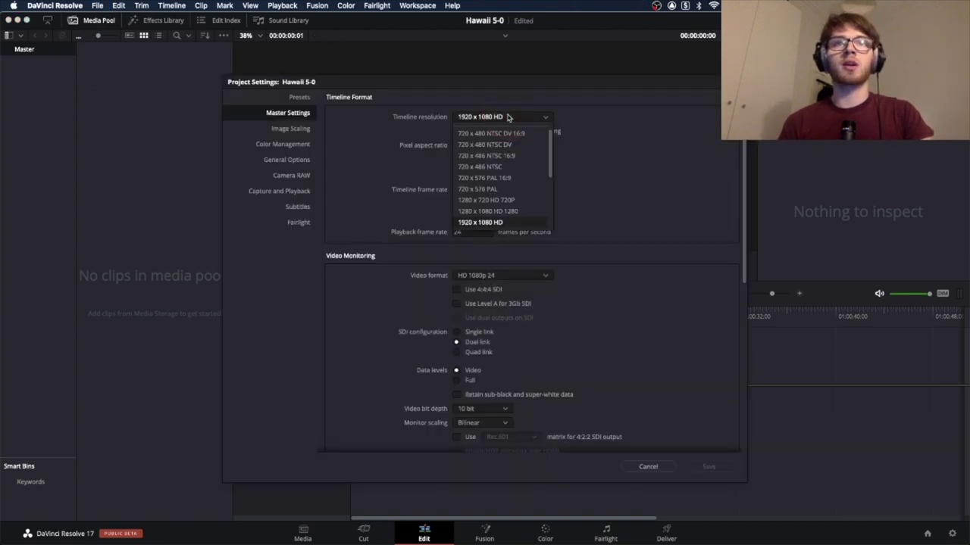
pyautogui.click(499, 224)
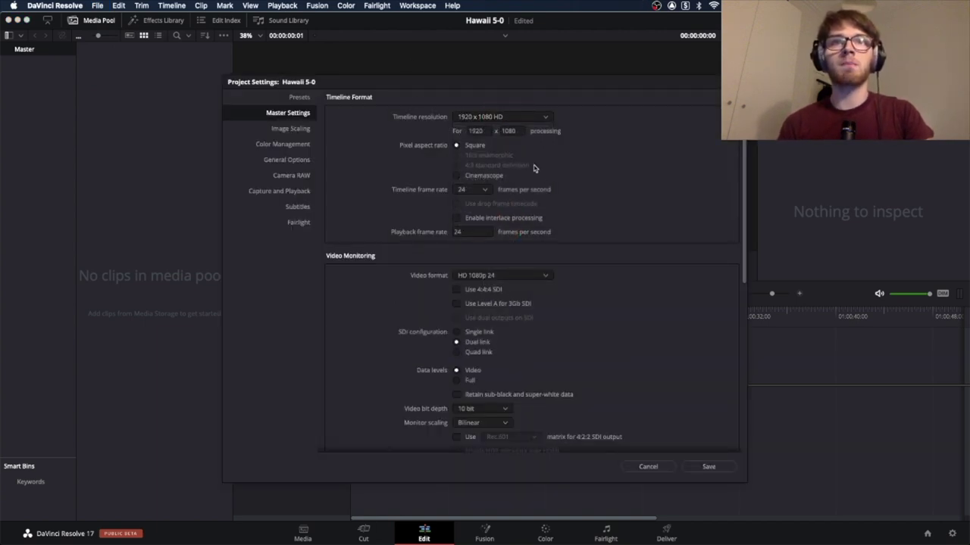
pyautogui.scroll(-1, 530, 166)
pyautogui.click(484, 169)
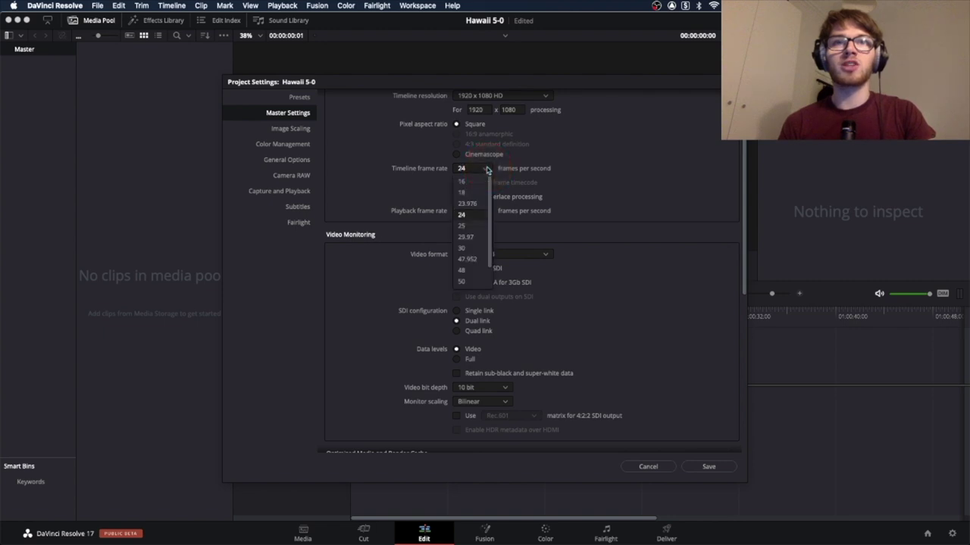
pyautogui.click(471, 251)
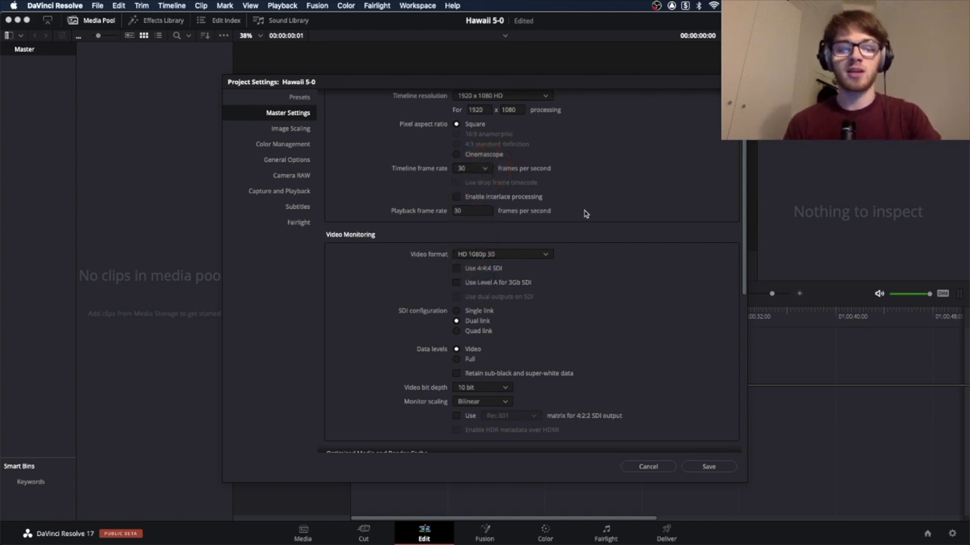
# Step: Set the proxy media resolution to Quarter and the proxy media format to ProRes 422 Proxy
pyautogui.scroll(-1, 584, 213)
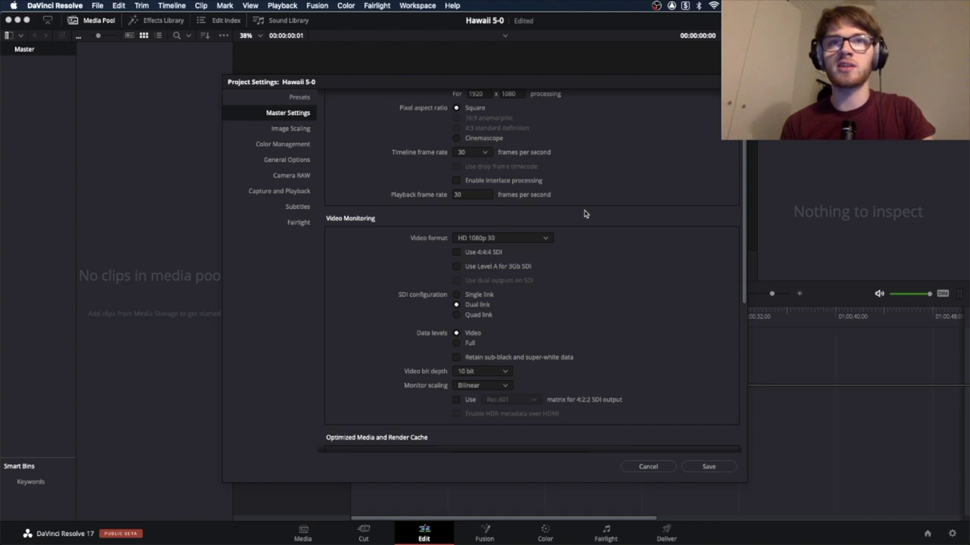
pyautogui.scroll(-3, 548, 312)
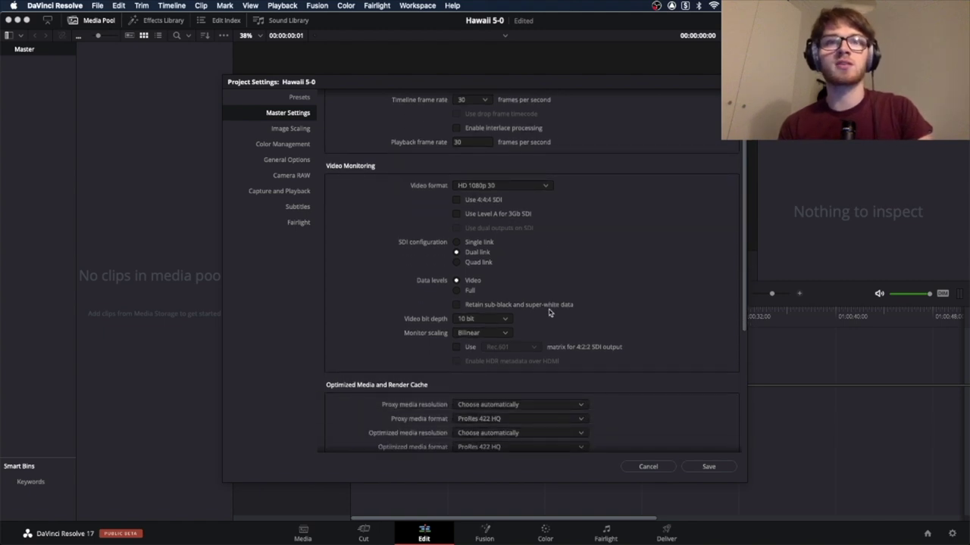
pyautogui.scroll(-8, 549, 313)
pyautogui.scroll(8, 444, 300)
pyautogui.scroll(-8, 443, 300)
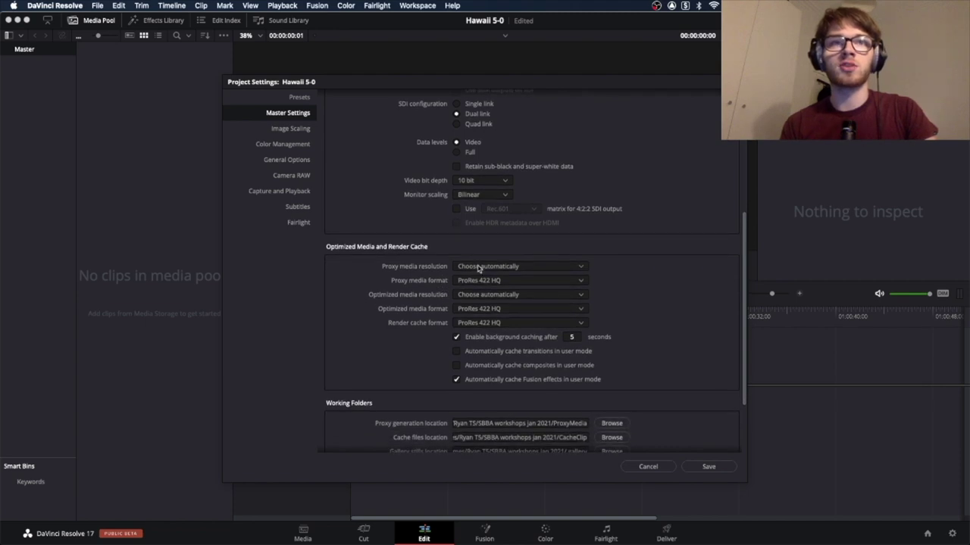
pyautogui.click(541, 267)
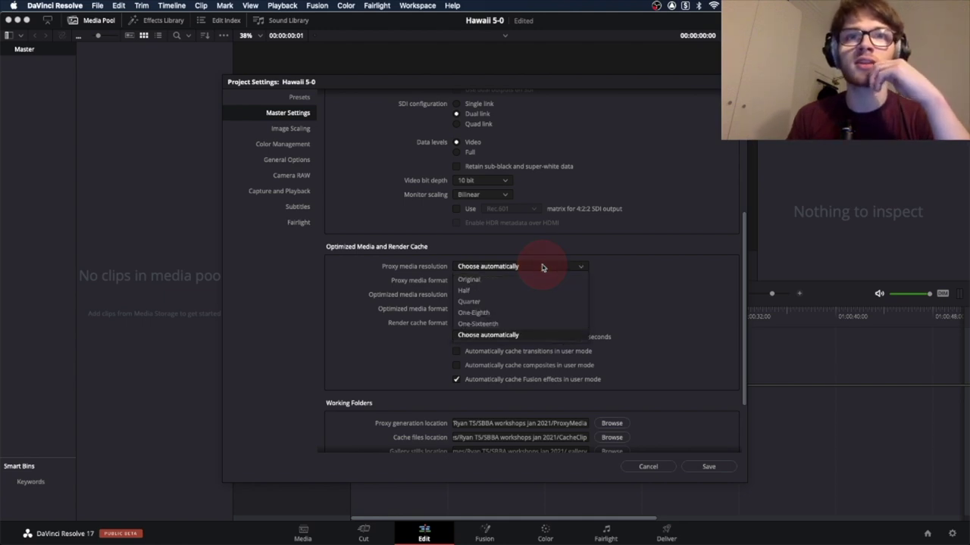
pyautogui.click(489, 300)
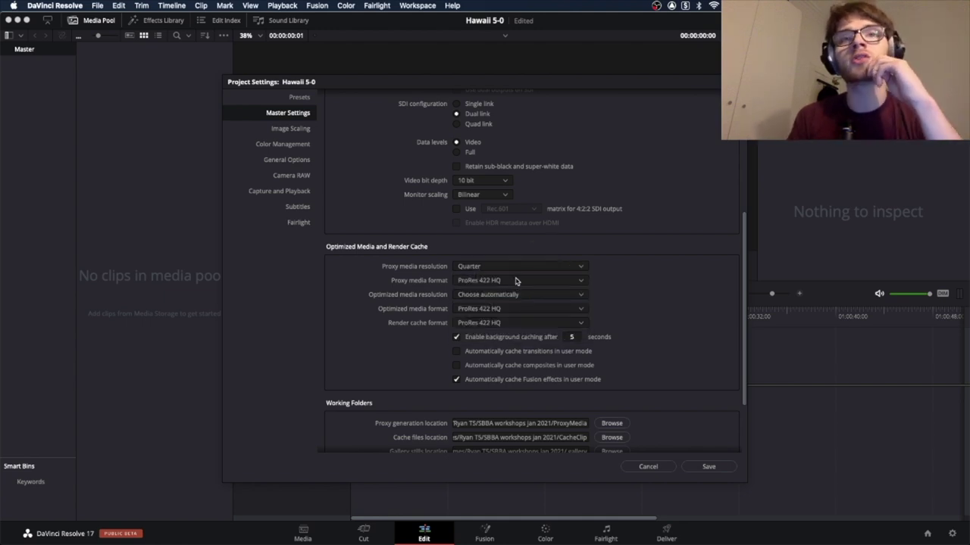
pyautogui.click(514, 282)
pyautogui.click(485, 382)
pyautogui.click(504, 282)
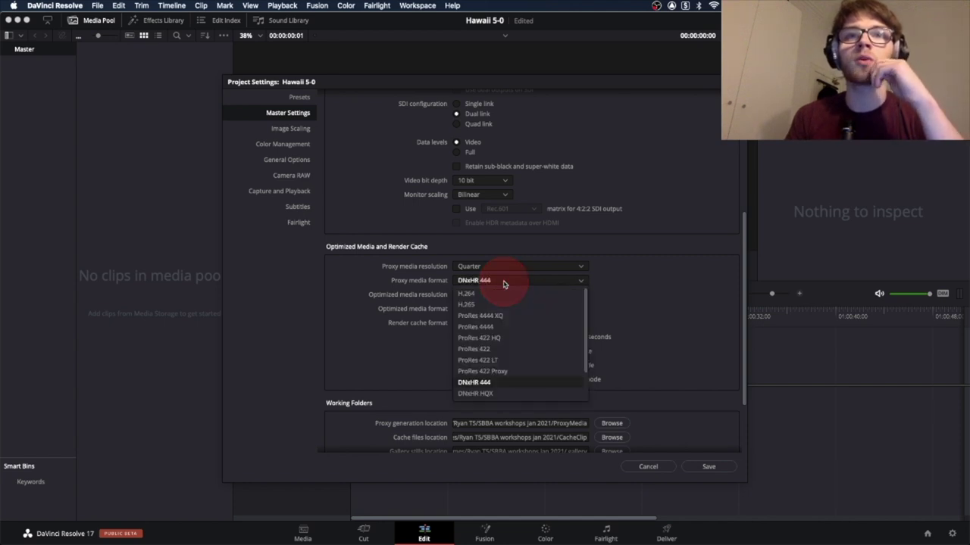
pyautogui.click(498, 371)
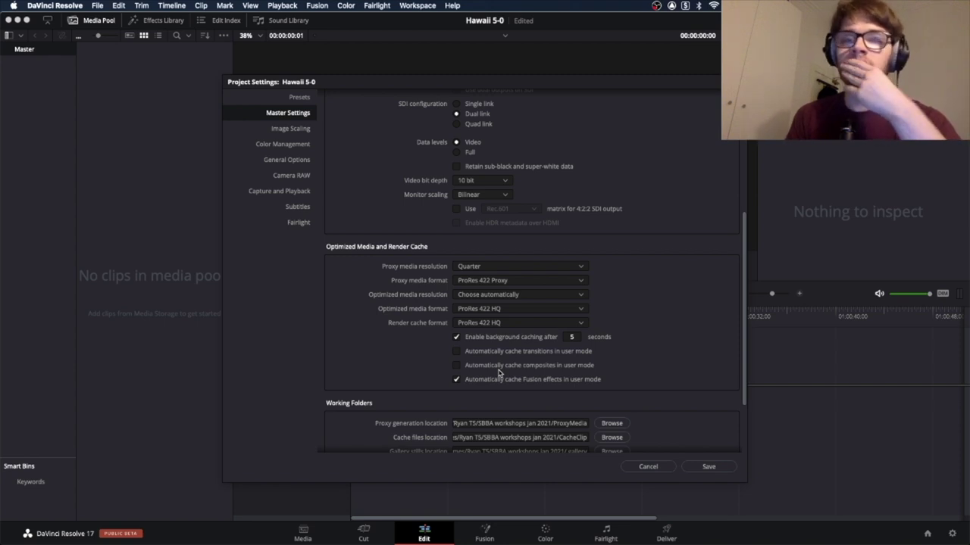
# Step: Set the optimized media resolution to Quarter, and both the optimized media format and render cache format to ProRes 422
pyautogui.click(493, 297)
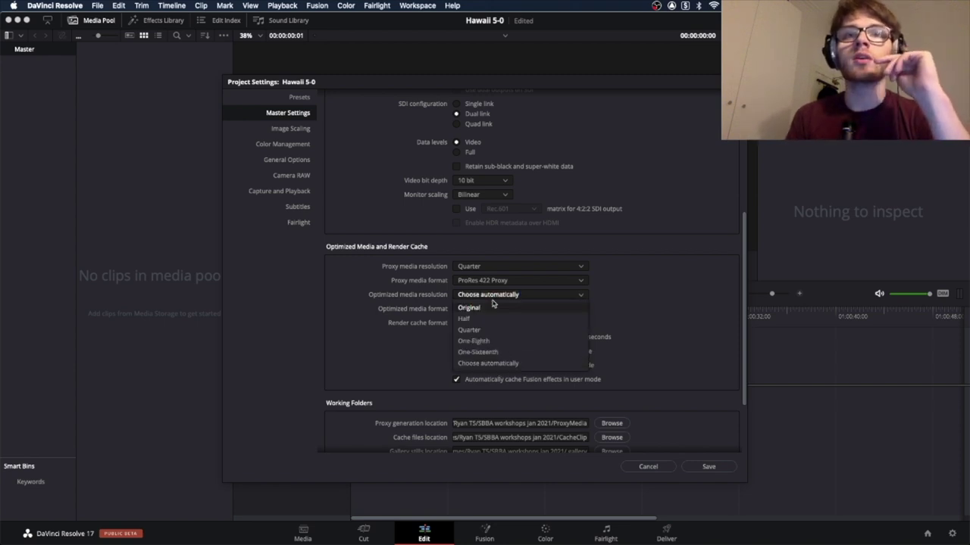
pyautogui.click(493, 330)
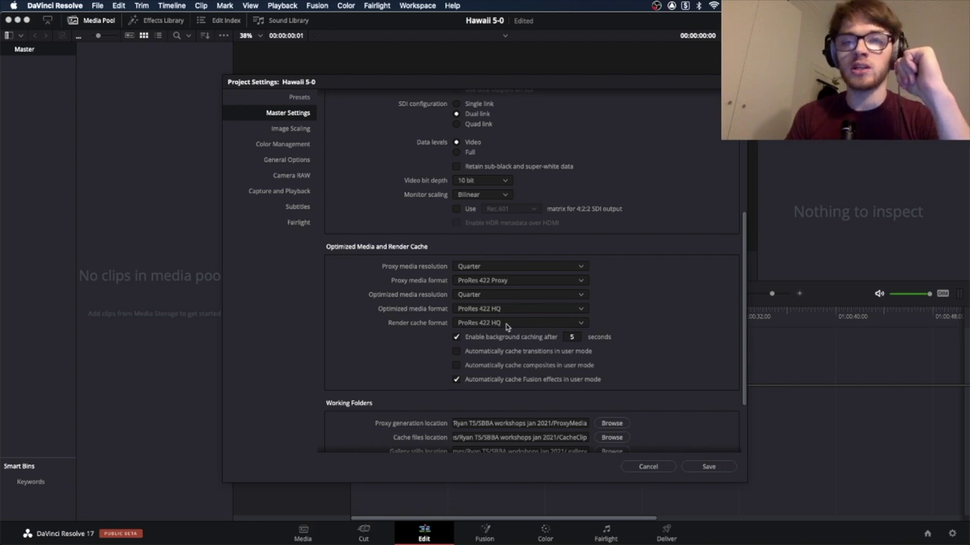
pyautogui.click(535, 303)
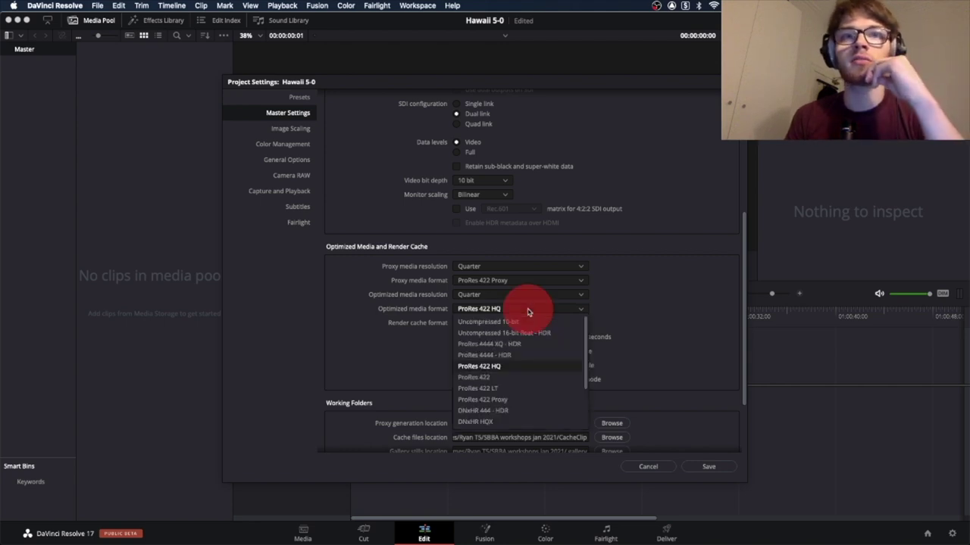
pyautogui.click(492, 374)
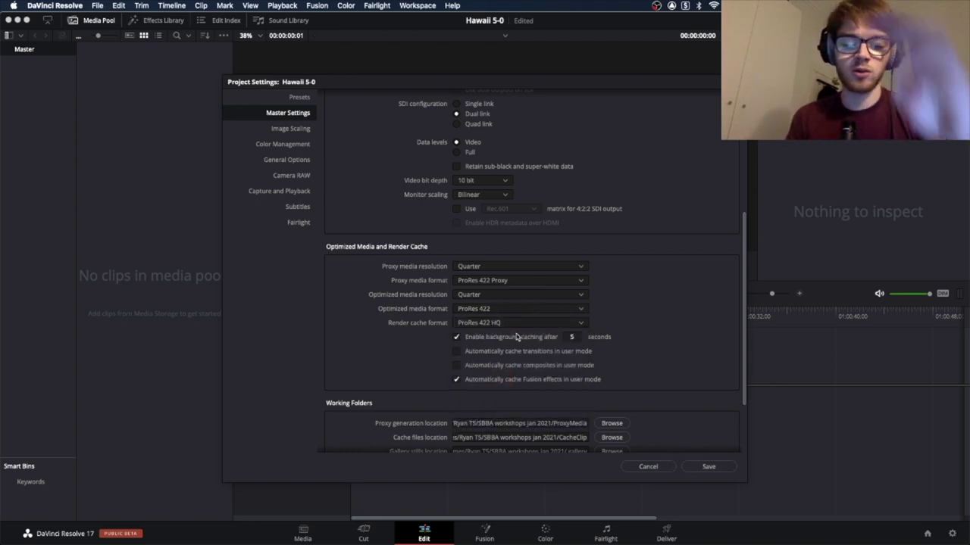
pyautogui.click(503, 324)
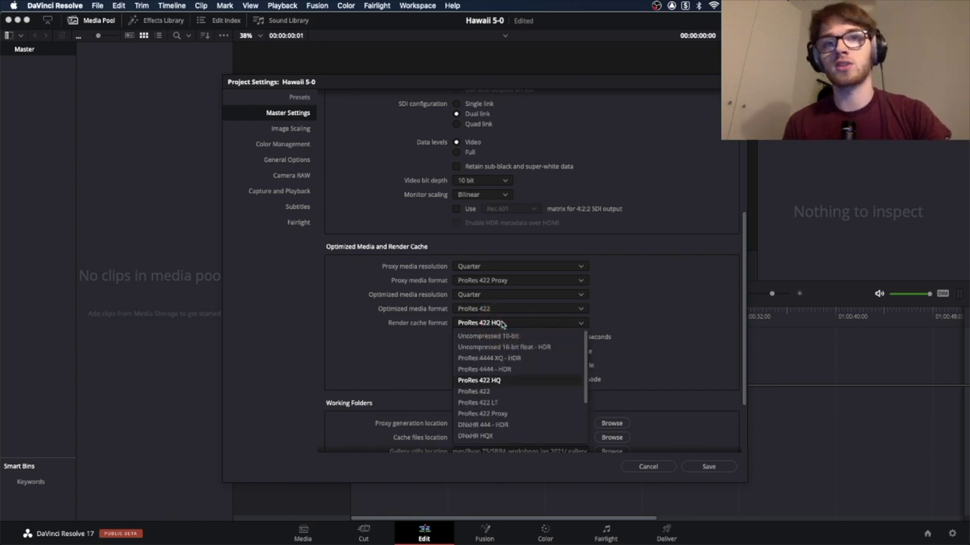
pyautogui.click(493, 393)
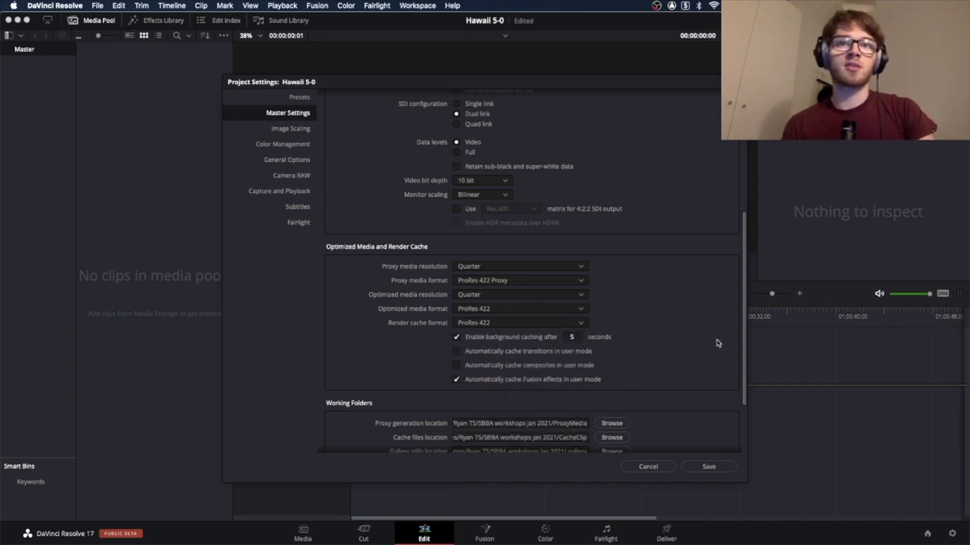
# Step: Choose 48000 as the Fairlight audio sample rate and save the project settings
pyautogui.scroll(-3, 637, 313)
pyautogui.scroll(-1, 637, 313)
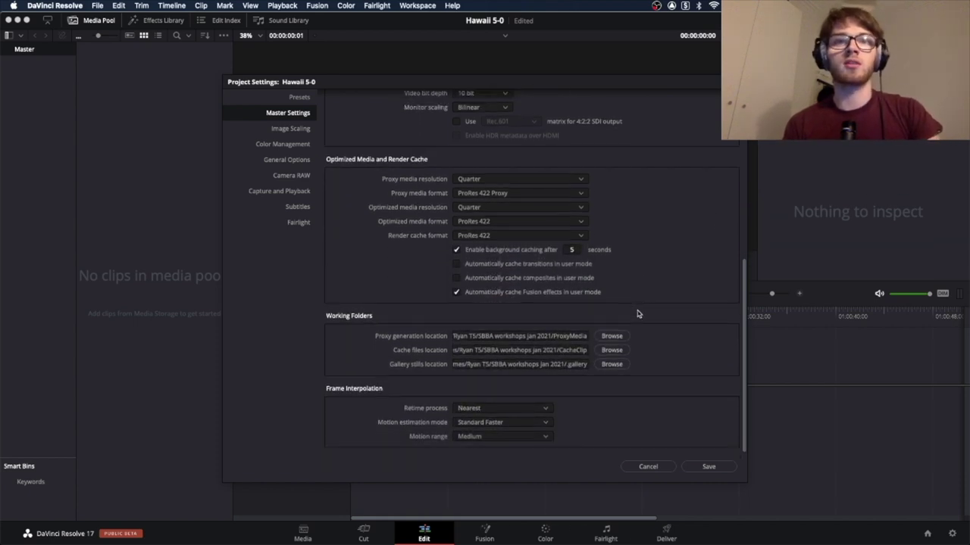
pyautogui.scroll(12, 637, 313)
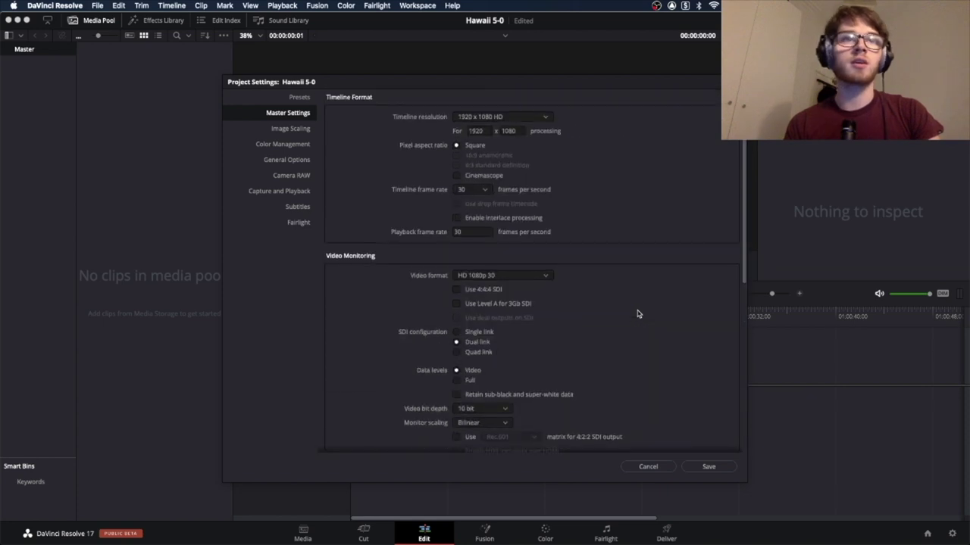
pyautogui.click(300, 224)
pyautogui.click(477, 117)
pyautogui.click(465, 141)
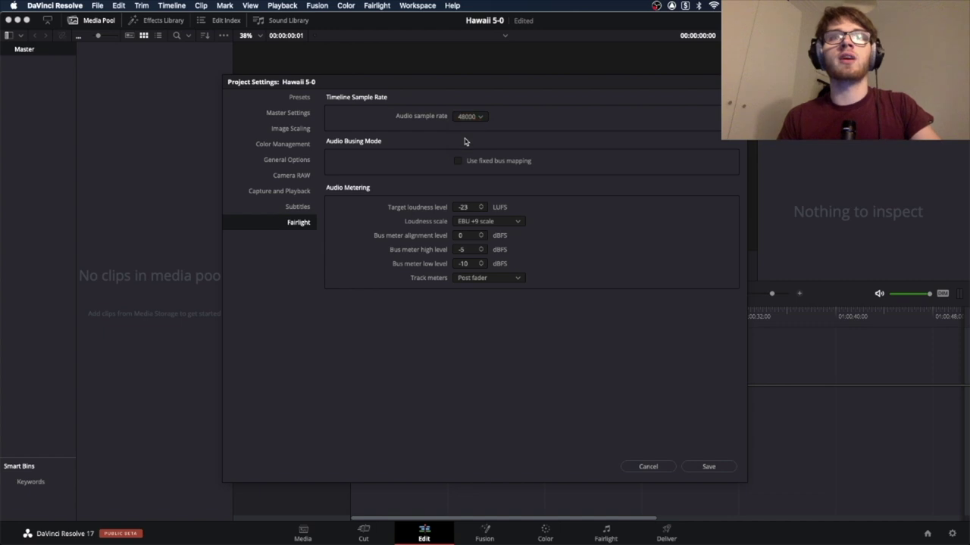
pyautogui.click(708, 468)
pyautogui.click(565, 317)
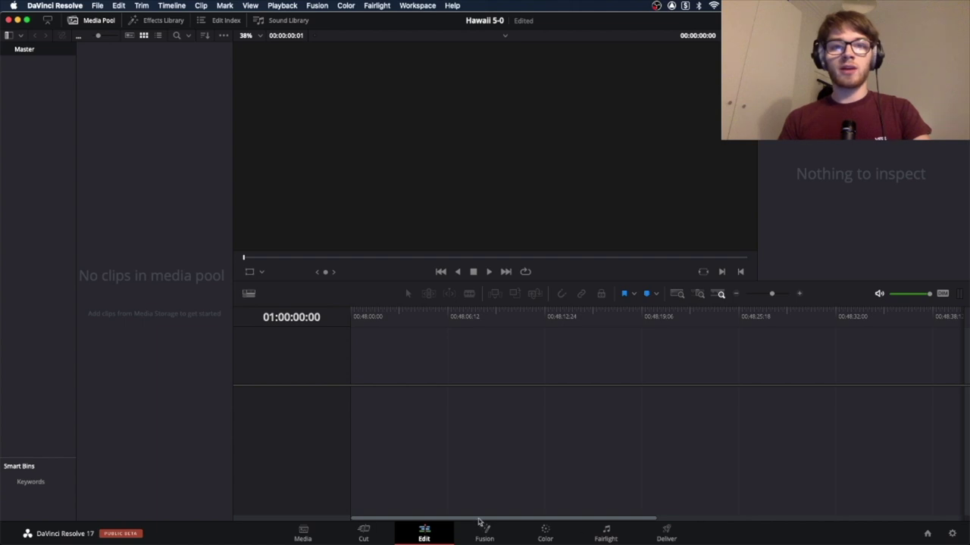
pyautogui.click(427, 532)
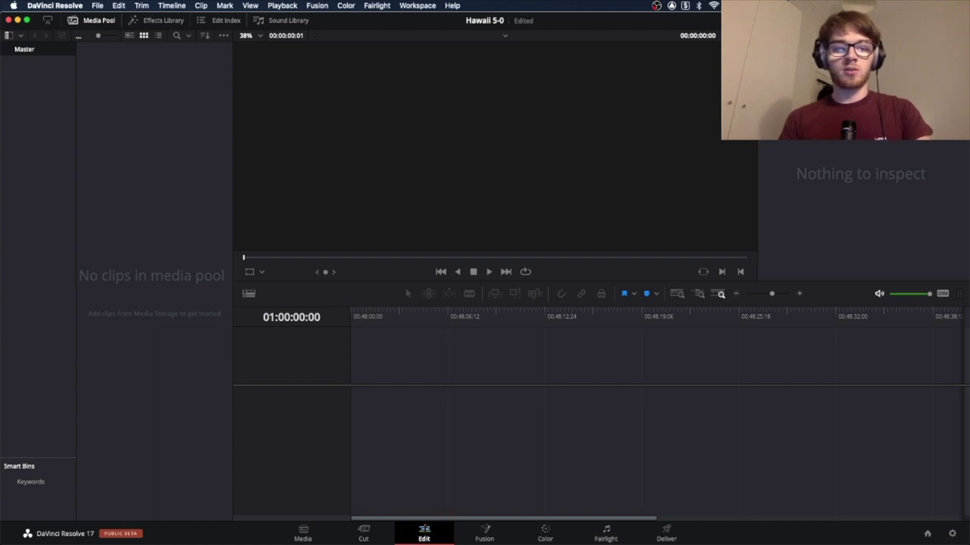
# Step: Import the Other Media and Videos folders from Hawaii 5-0 Media in Finder as media pool bins, and open the Videos bin
pyautogui.press('super+Tab')
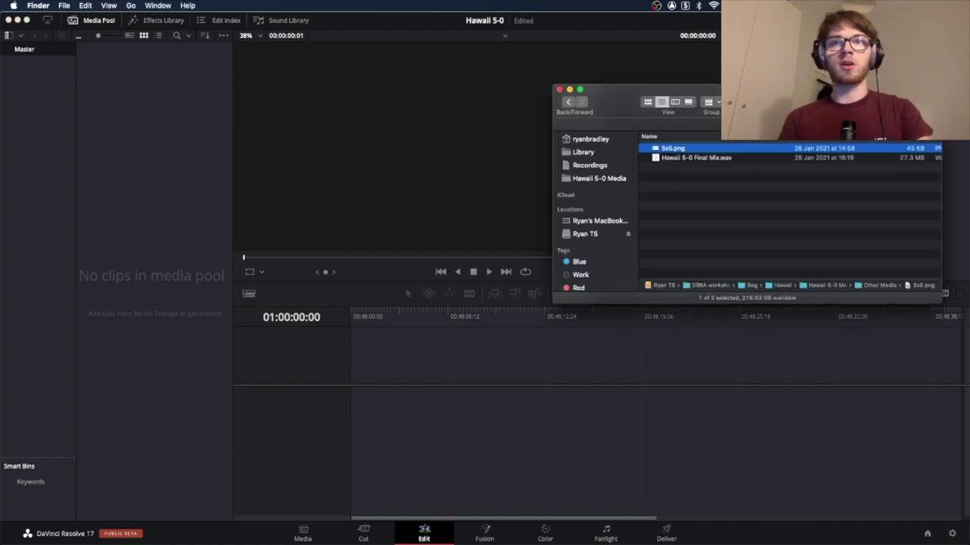
pyautogui.click(612, 231)
pyautogui.click(603, 177)
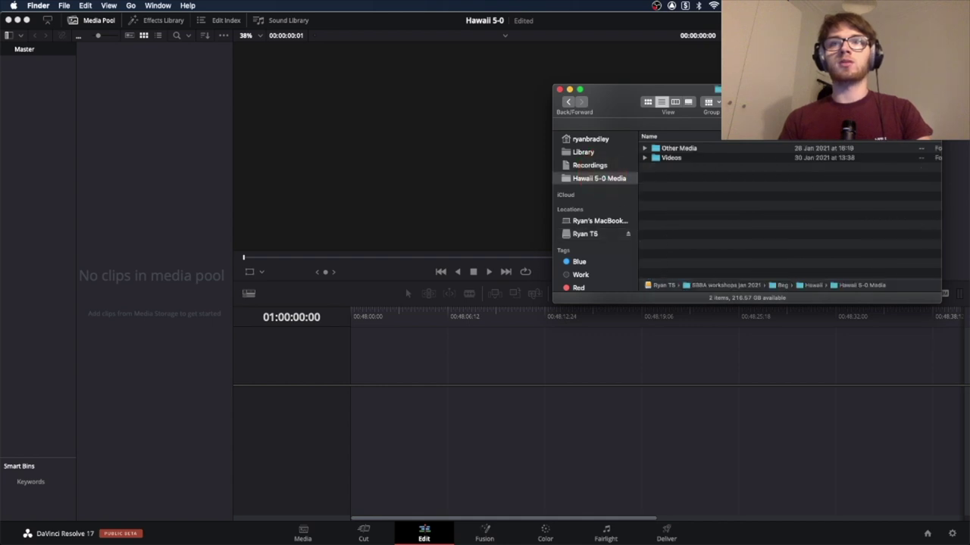
pyautogui.moveTo(688, 182); pyautogui.dragTo(37, 127)
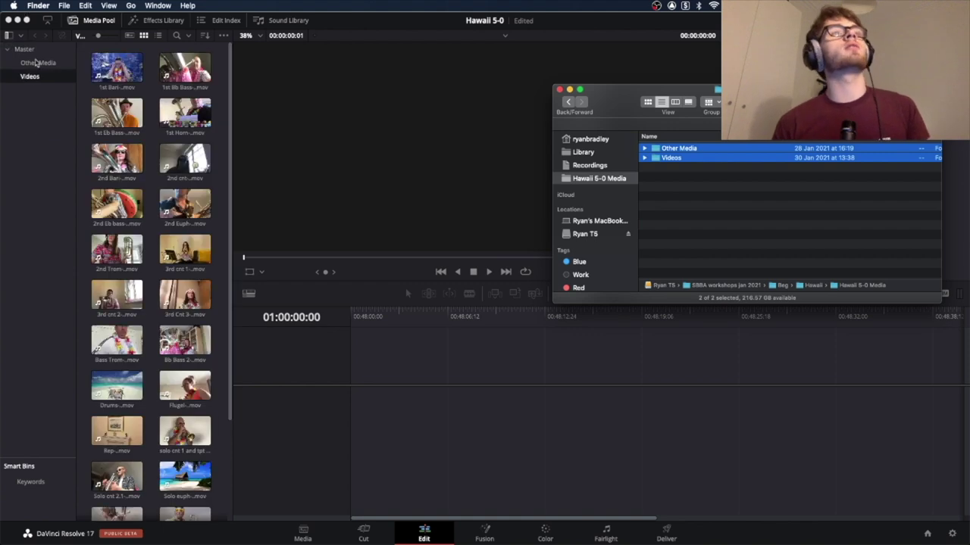
pyautogui.click(36, 62)
pyautogui.click(34, 77)
pyautogui.click(25, 65)
pyautogui.click(29, 75)
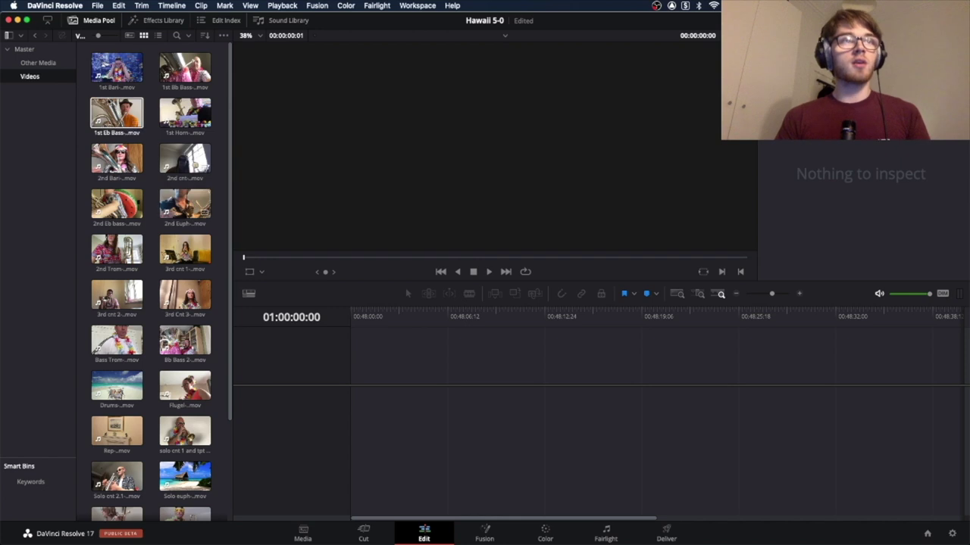
# Step: Select all clips in the Videos bin and generate proxy media for them
pyautogui.click(84, 75)
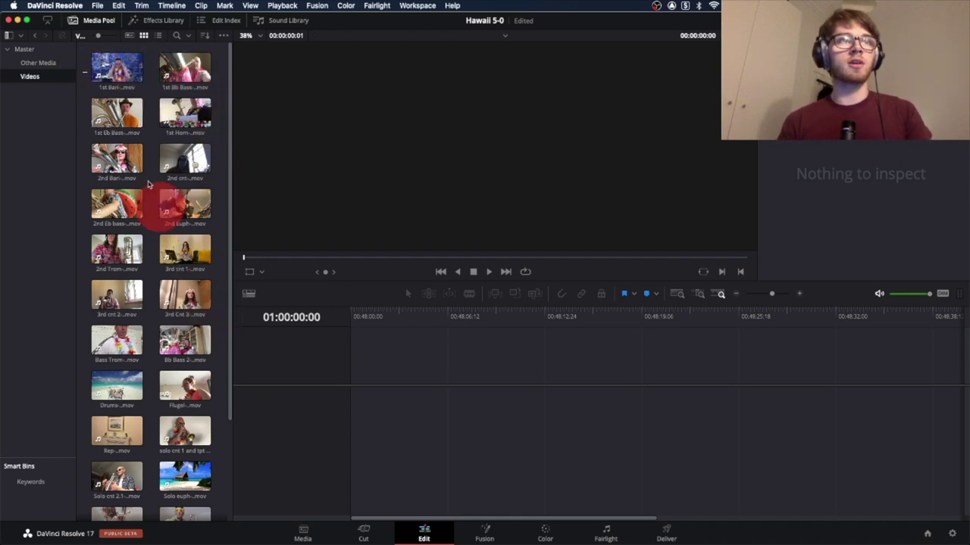
pyautogui.press('super+a')
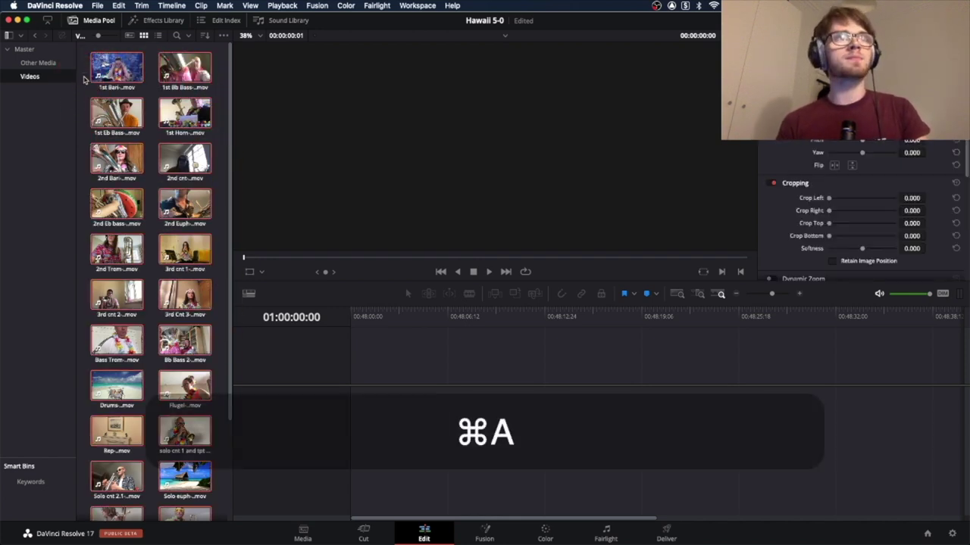
pyautogui.moveTo(83, 73); pyautogui.dragTo(137, 525)
pyautogui.click(81, 355)
pyautogui.press('super+a')
pyautogui.scroll(1, 81, 355)
pyautogui.rightClick(127, 130)
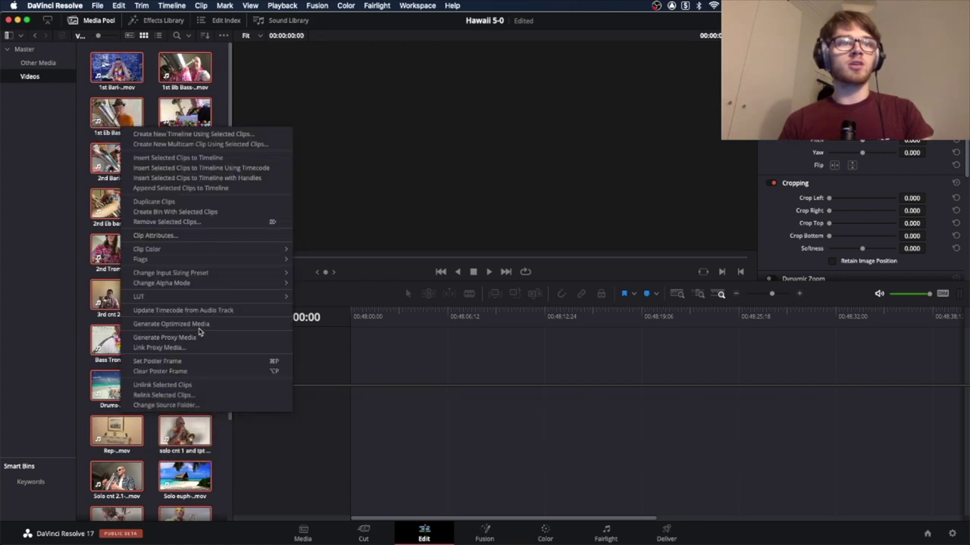
pyautogui.click(199, 336)
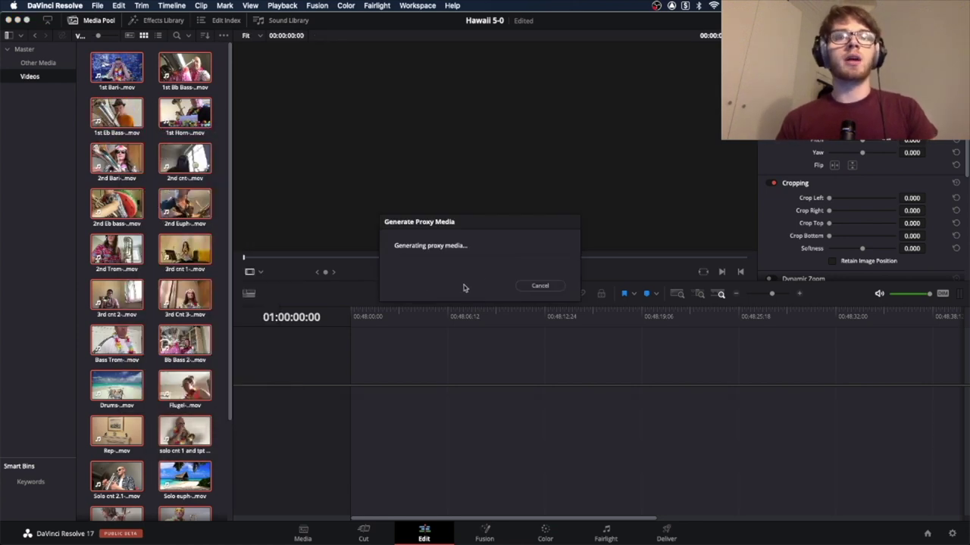
# Step: Cancel the proxy generation and place the sop clip at the start of the empty timeline
pyautogui.click(536, 286)
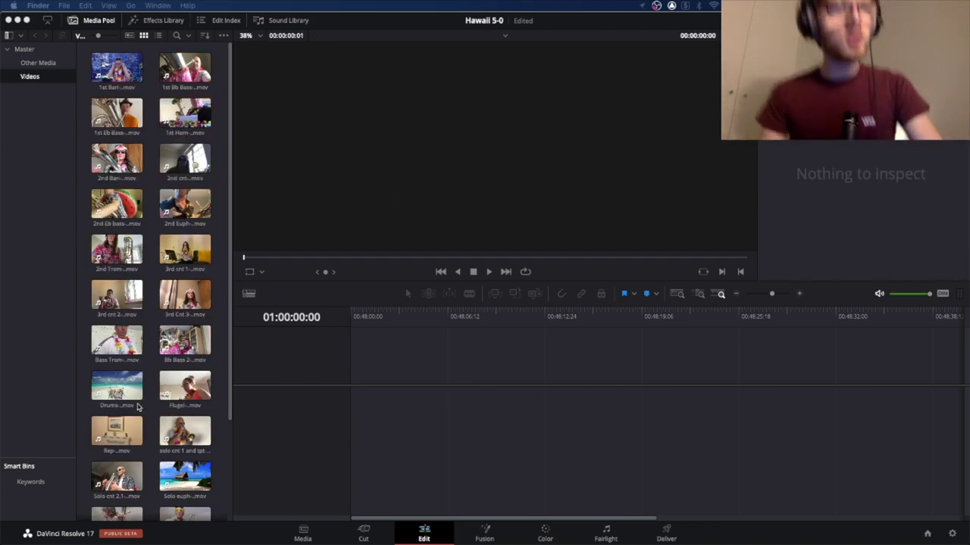
pyautogui.scroll(-5, 138, 408)
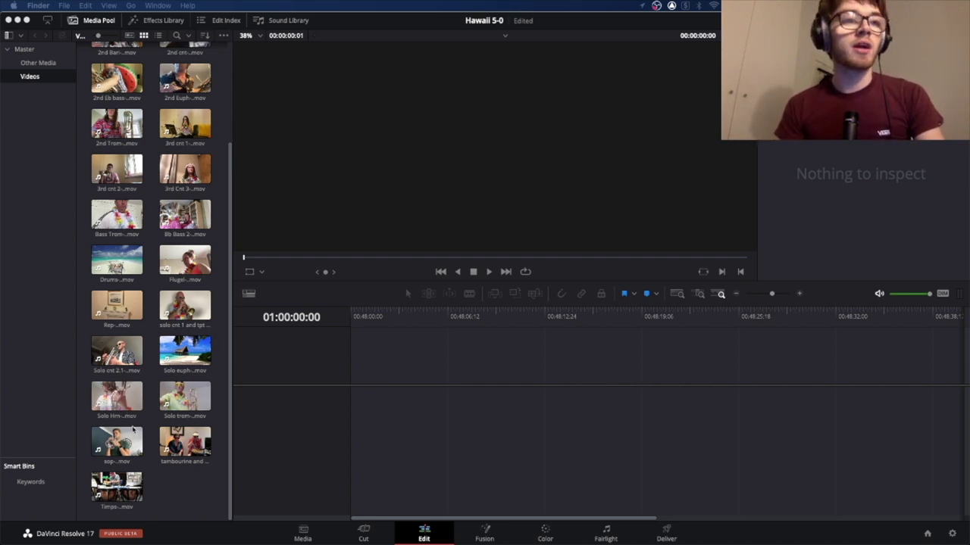
pyautogui.moveTo(141, 439); pyautogui.dragTo(351, 417)
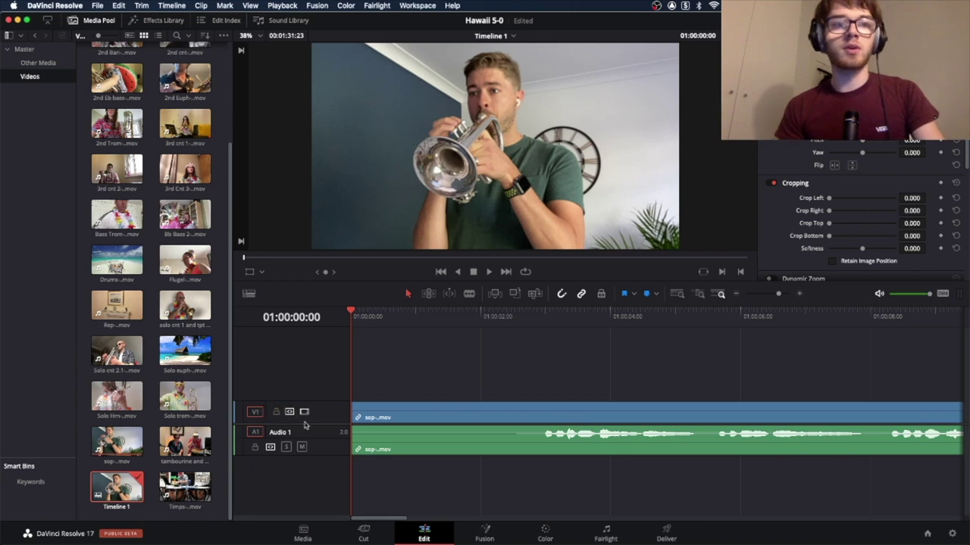
# Step: Add 25 video tracks above Video 1 and a matching set of stereo audio tracks below Audio 1
pyautogui.rightClick(332, 417)
pyautogui.click(353, 432)
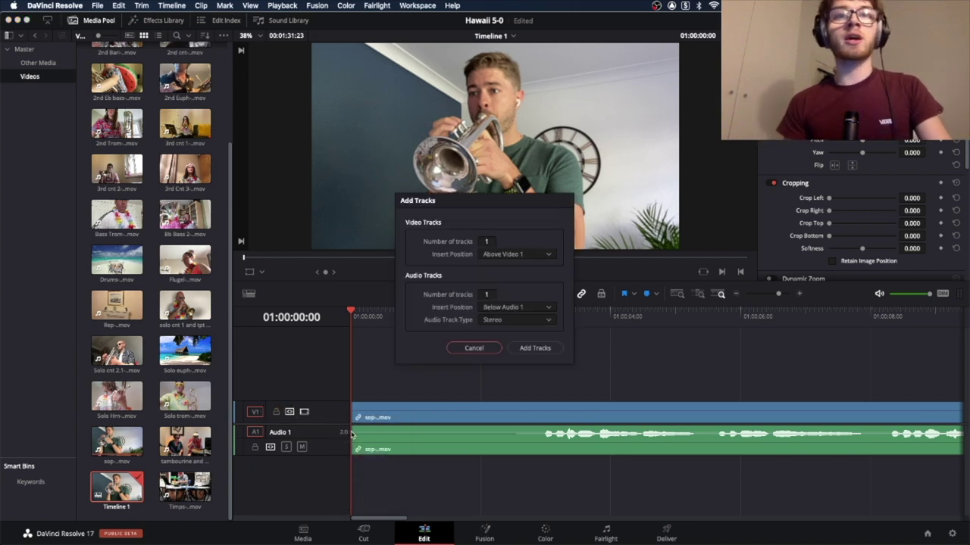
pyautogui.click(487, 242)
pyautogui.write('0')
pyautogui.click(489, 242)
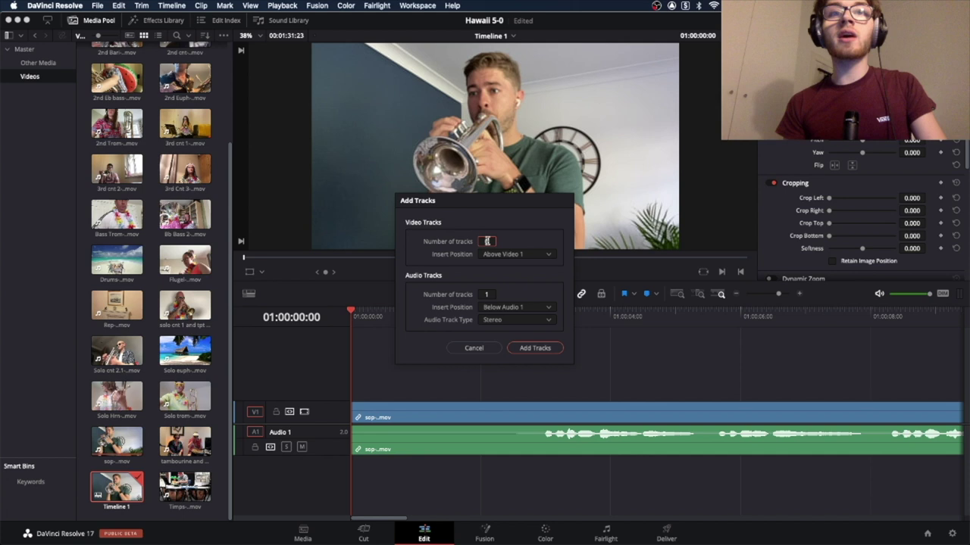
pyautogui.click(487, 294)
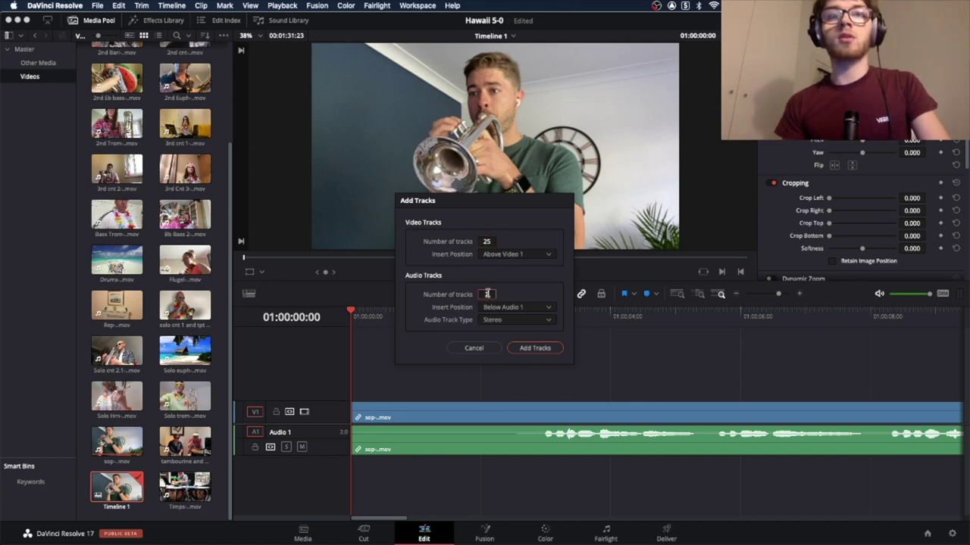
pyautogui.click(536, 347)
pyautogui.scroll(-10, 428, 398)
pyautogui.scroll(2, 430, 409)
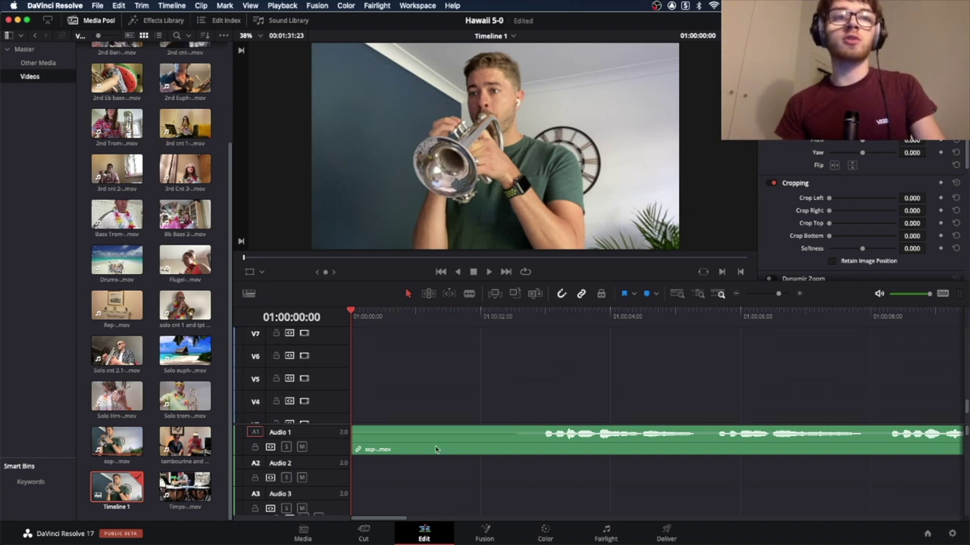
pyautogui.scroll(-2, 432, 448)
pyautogui.scroll(2, 429, 433)
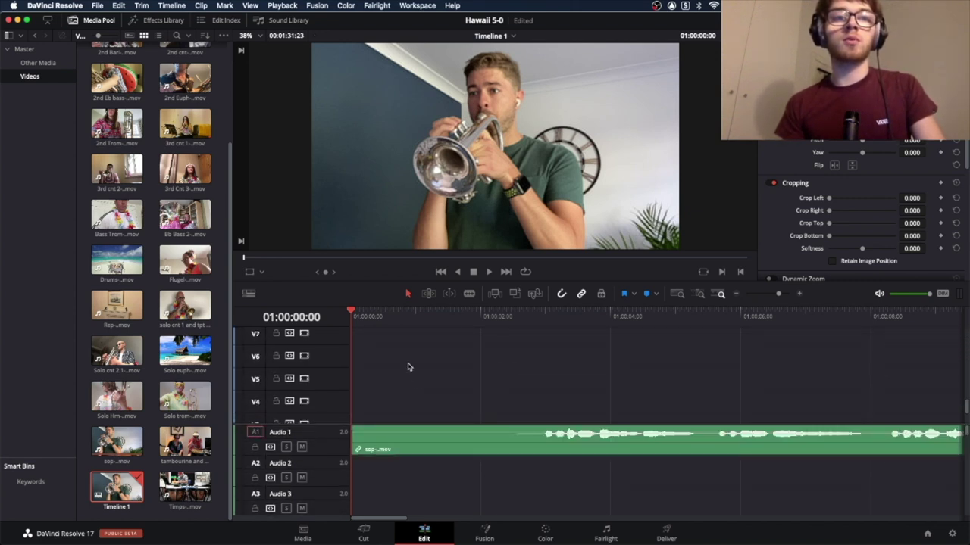
# Step: Stack the solo cnt 1 and tpt solo, Solo cnt 2.1 and Rep clips on V2, V3 and V4 at the timeline start
pyautogui.scroll(-2, 407, 367)
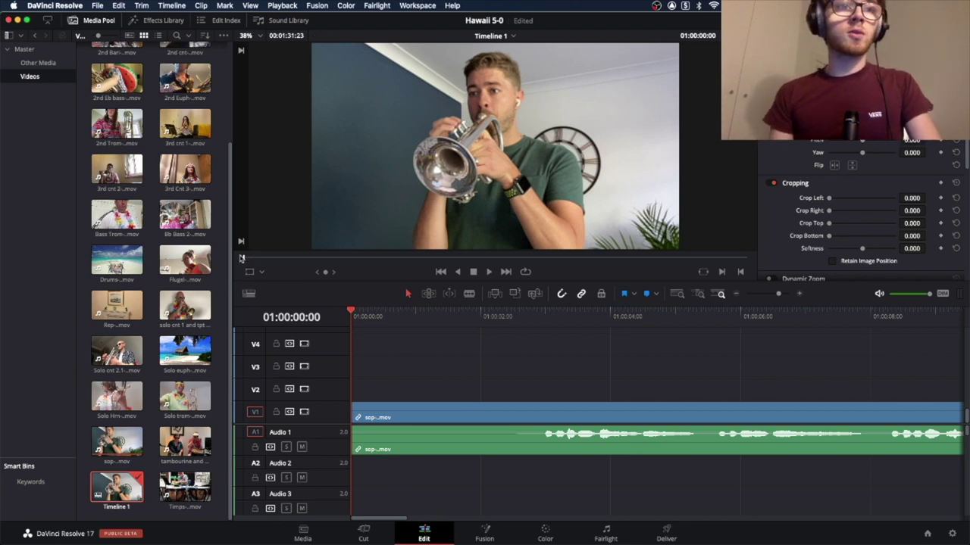
pyautogui.click(185, 305)
pyautogui.moveTo(185, 305); pyautogui.dragTo(358, 396)
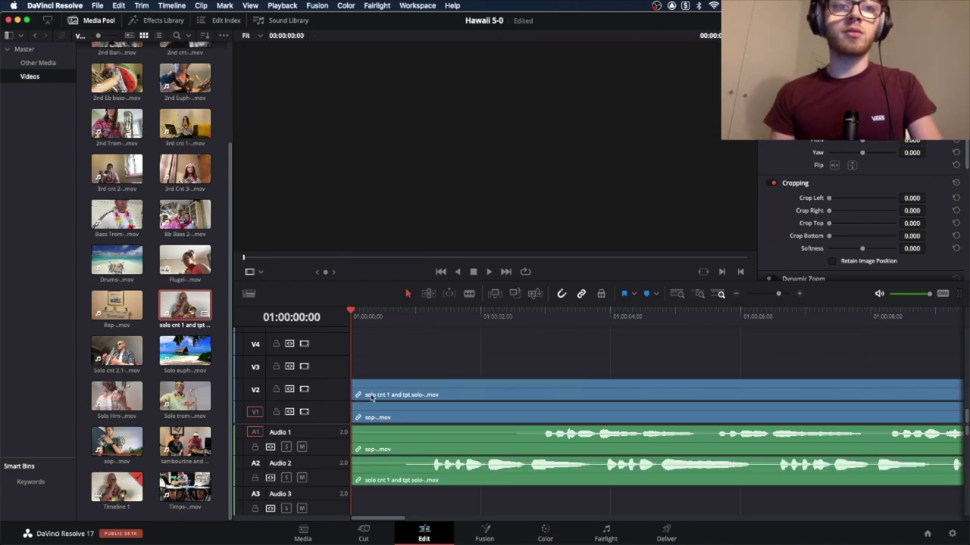
pyautogui.click(117, 351)
pyautogui.moveTo(117, 352); pyautogui.dragTo(353, 370)
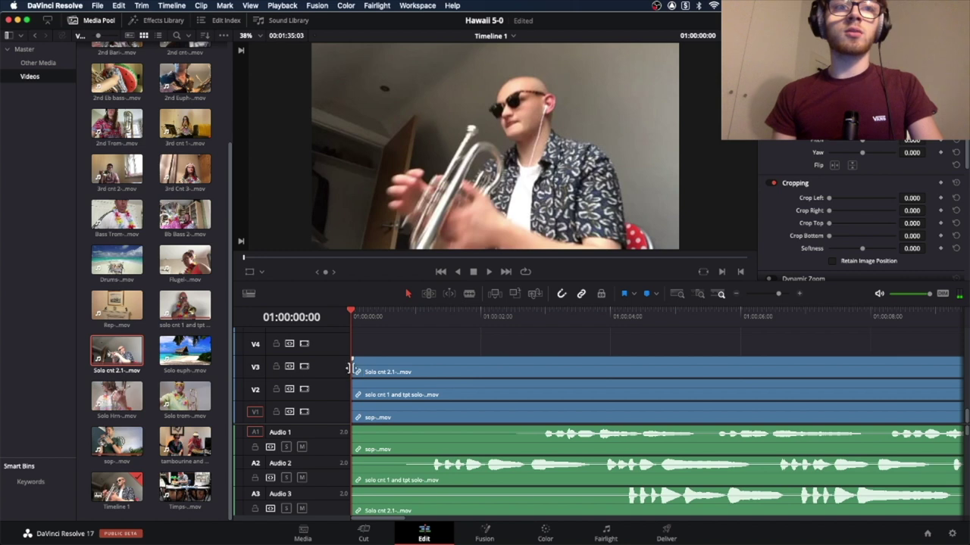
pyautogui.click(110, 323)
pyautogui.moveTo(110, 323); pyautogui.dragTo(394, 391)
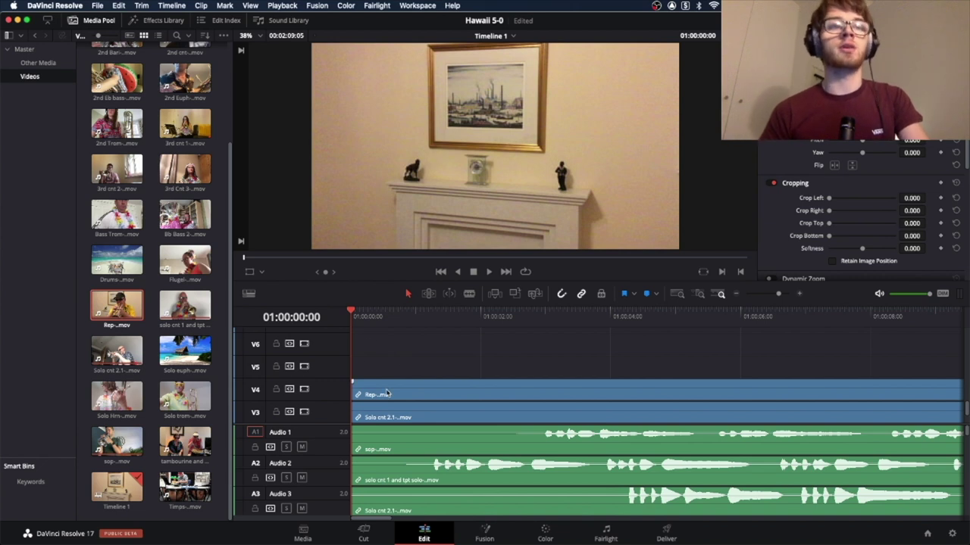
# Step: Place 5x5.png from the Other Media bin on V26 above the Drums clip at the timeline start, and delete the empty V27 track
pyautogui.scroll(10, 404, 356)
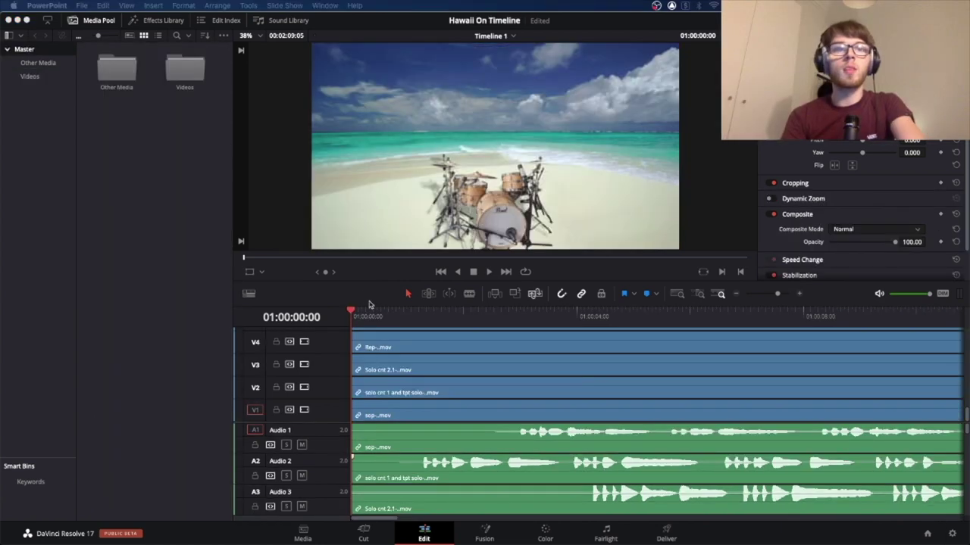
pyautogui.click(353, 320)
pyautogui.scroll(10, 410, 406)
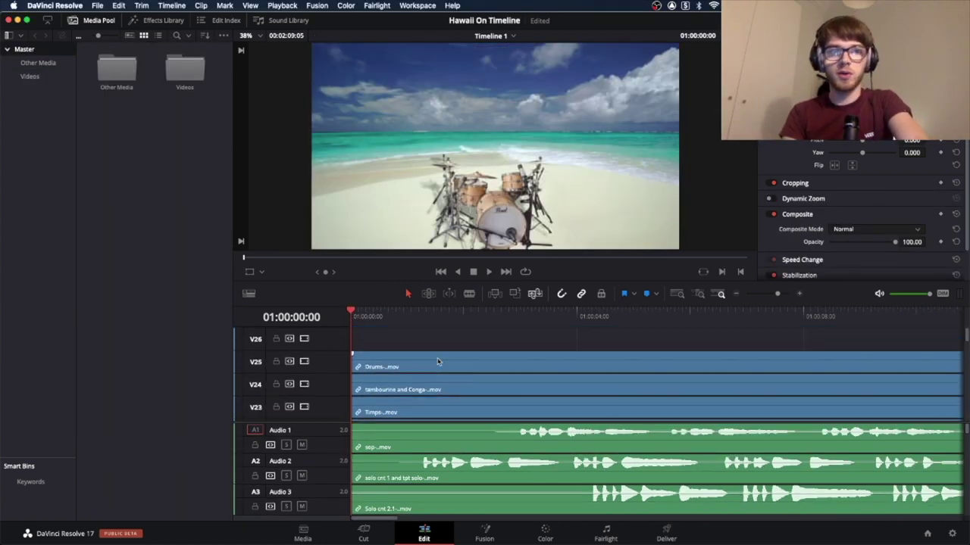
pyautogui.scroll(-15, 434, 502)
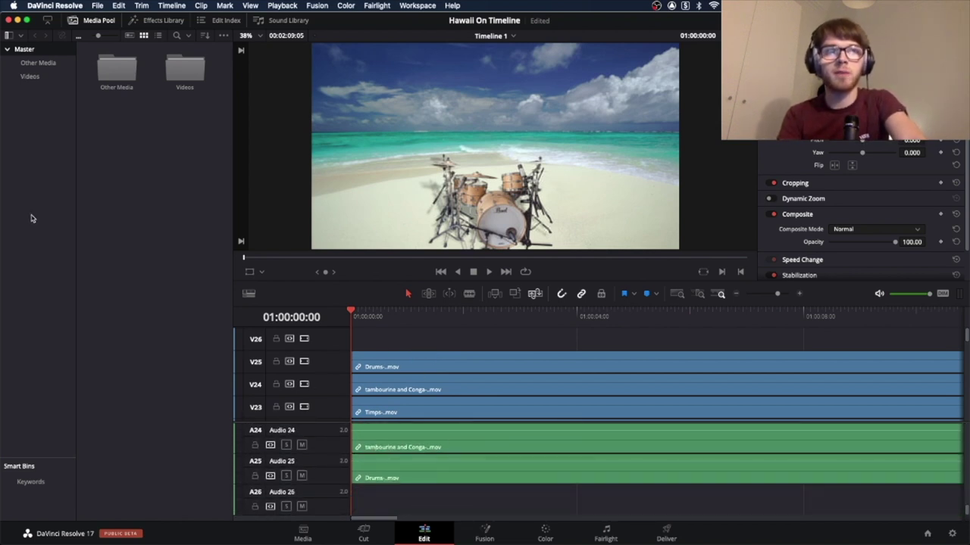
pyautogui.click(44, 65)
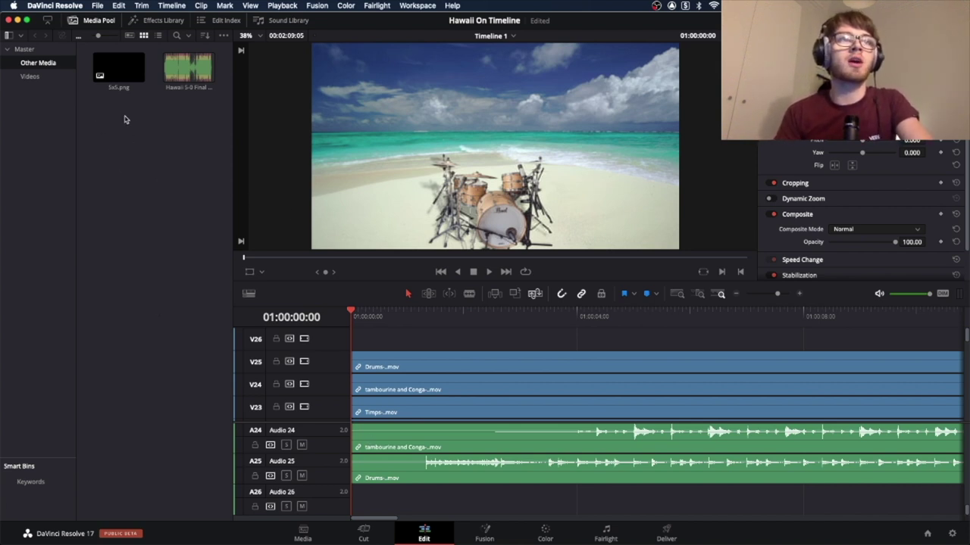
pyautogui.click(127, 70)
pyautogui.moveTo(127, 70); pyautogui.dragTo(392, 361)
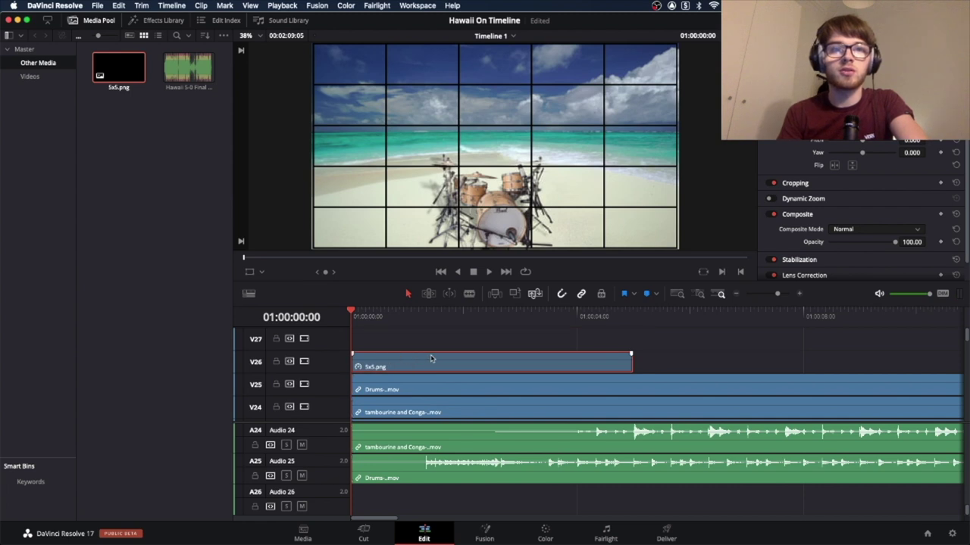
pyautogui.rightClick(328, 341)
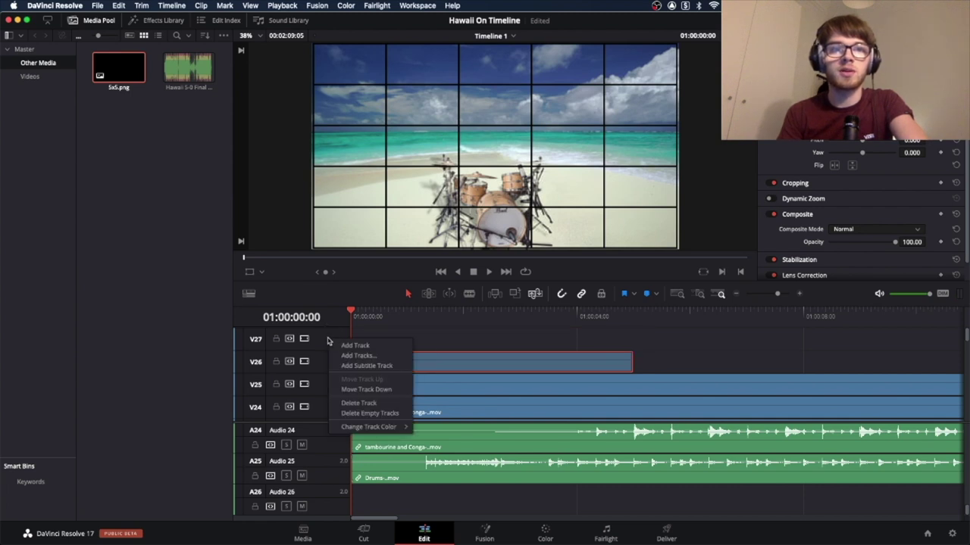
pyautogui.click(359, 403)
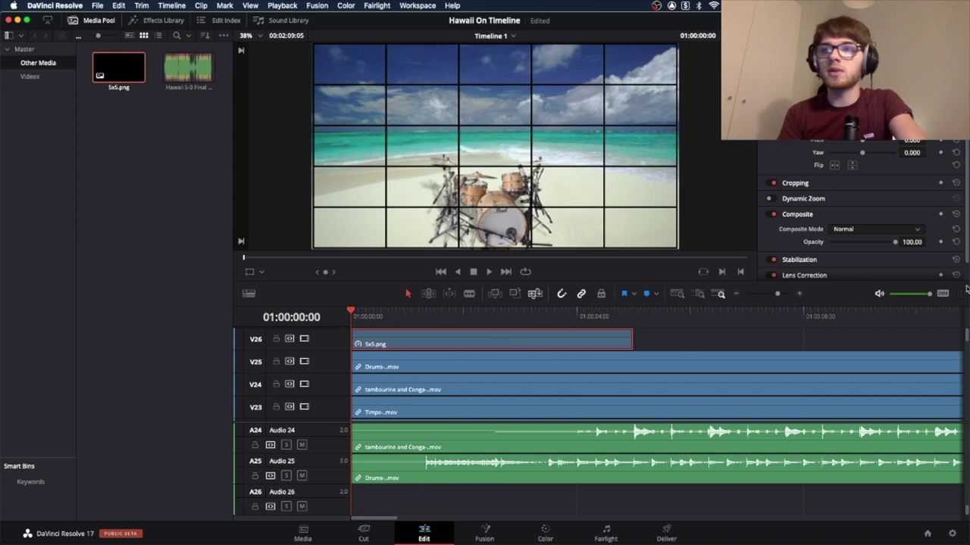
# Step: Extend the 5x5.png clip to the end of the Drums clip and move the playhead to 01:00:16:24
pyautogui.moveTo(776, 294); pyautogui.dragTo(766, 295)
pyautogui.moveTo(367, 343); pyautogui.dragTo(739, 342)
pyautogui.click(415, 313)
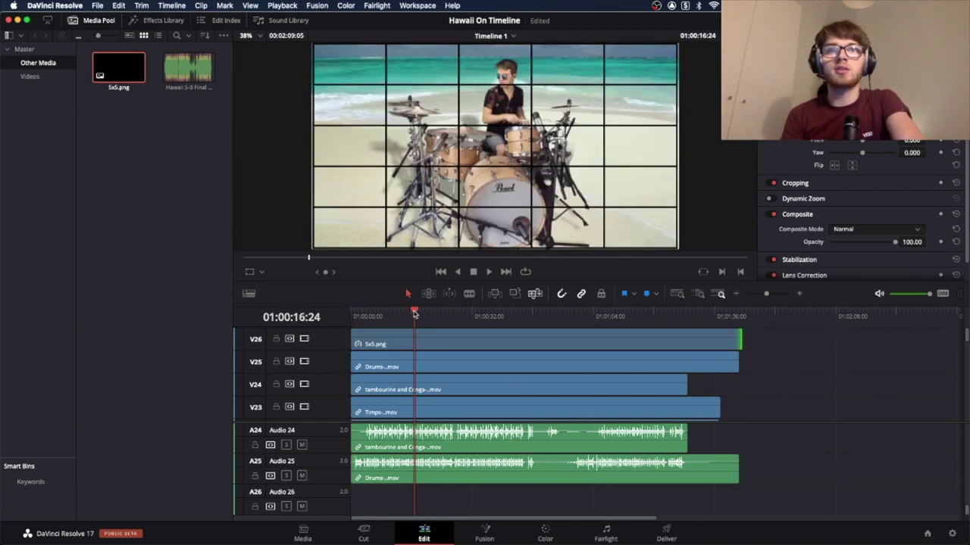
# Step: Set the zoom of the 5x5.png grid overlay to 1.01
pyautogui.click(417, 342)
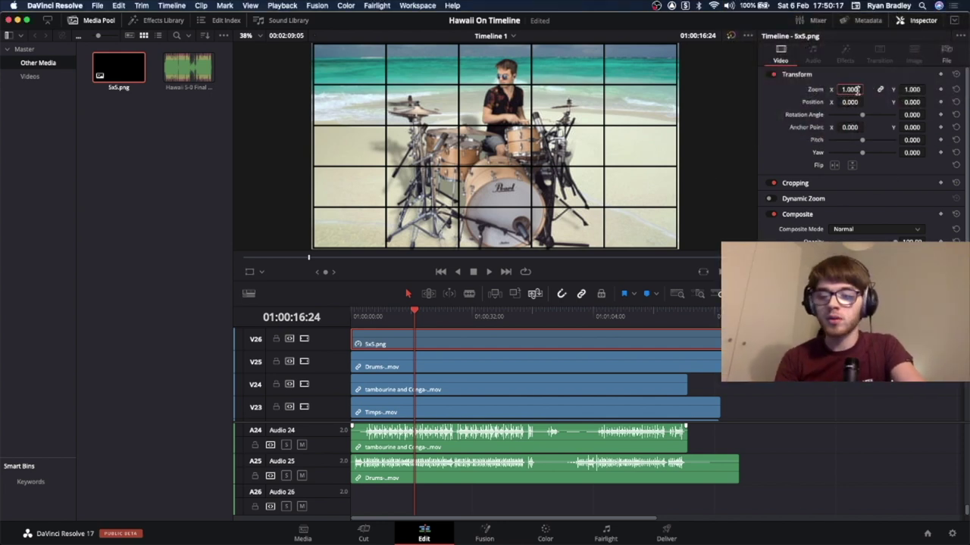
pyautogui.write('1.01')
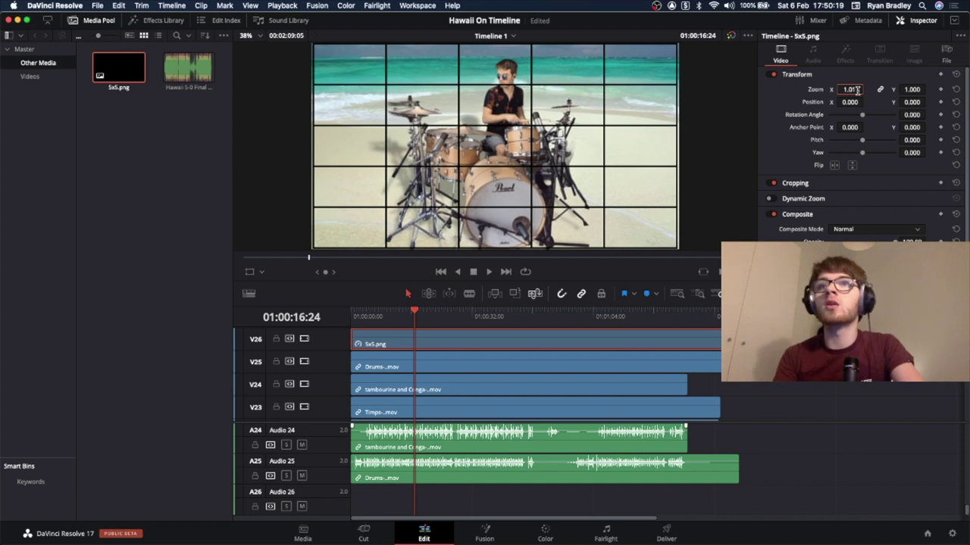
pyautogui.press('Return')
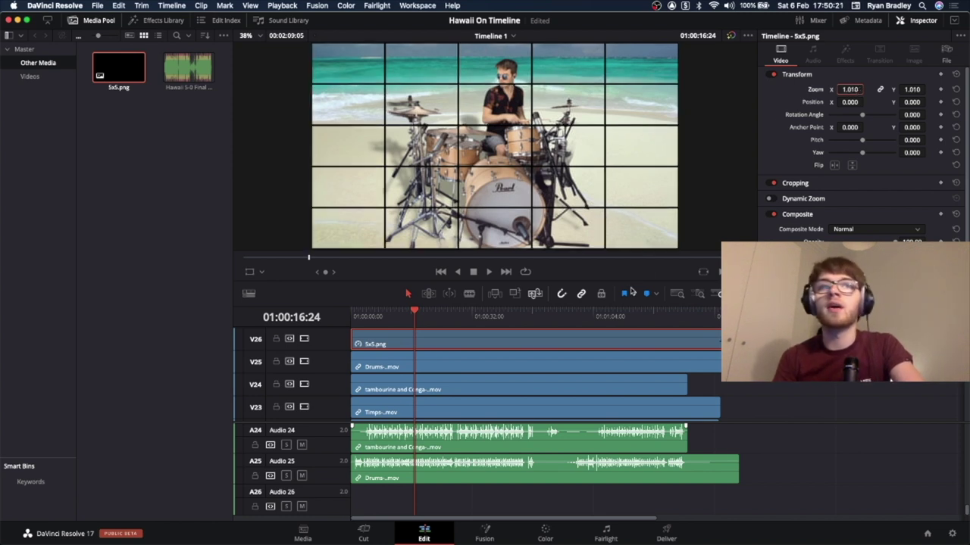
# Step: Place Hawaii 5-0 Final Mix.wav on the empty Audio 26 track at the timeline start
pyautogui.scroll(-3, 704, 208)
pyautogui.scroll(3, 703, 208)
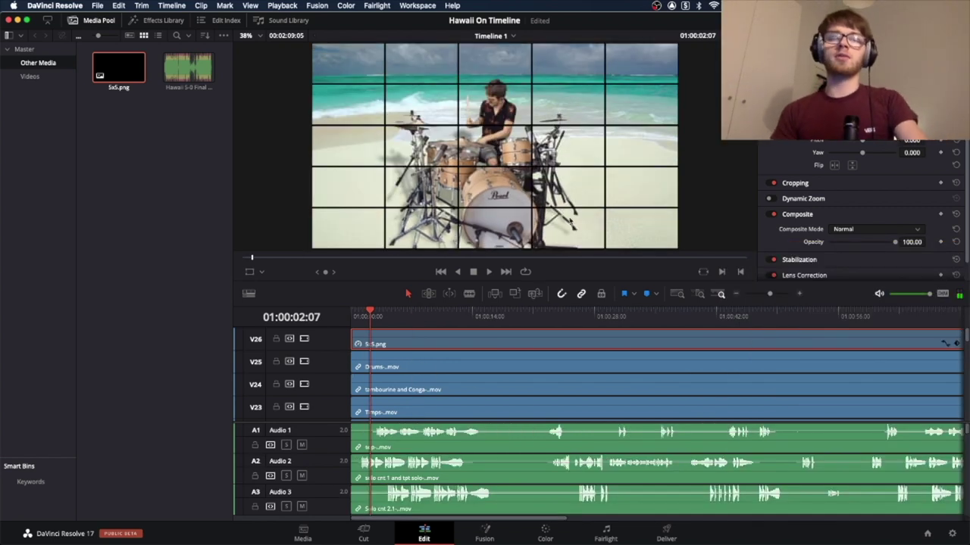
pyautogui.scroll(-20, 453, 445)
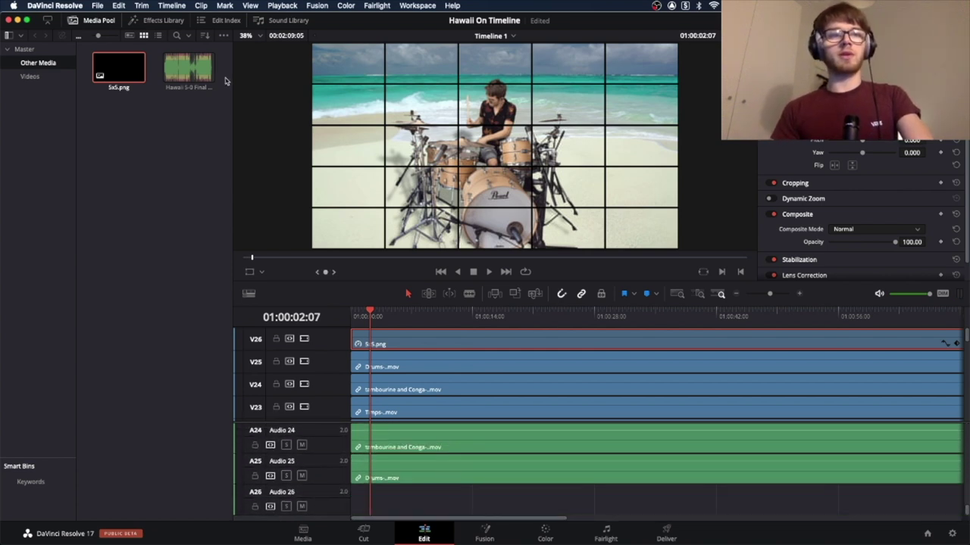
pyautogui.click(184, 64)
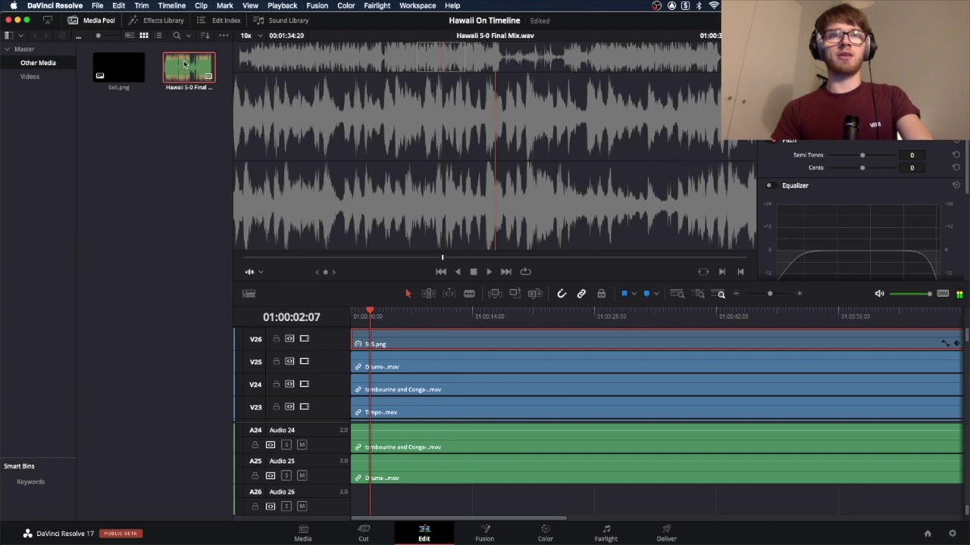
pyautogui.moveTo(184, 65); pyautogui.dragTo(389, 498)
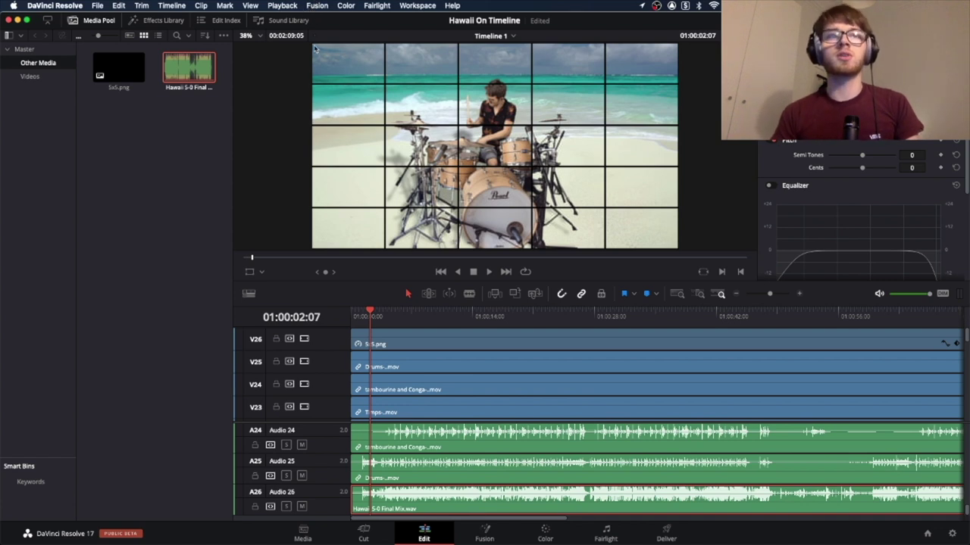
# Step: Set the Timeline Proxy Mode to Quarter Resolution
pyautogui.click(282, 5)
pyautogui.moveTo(303, 47)
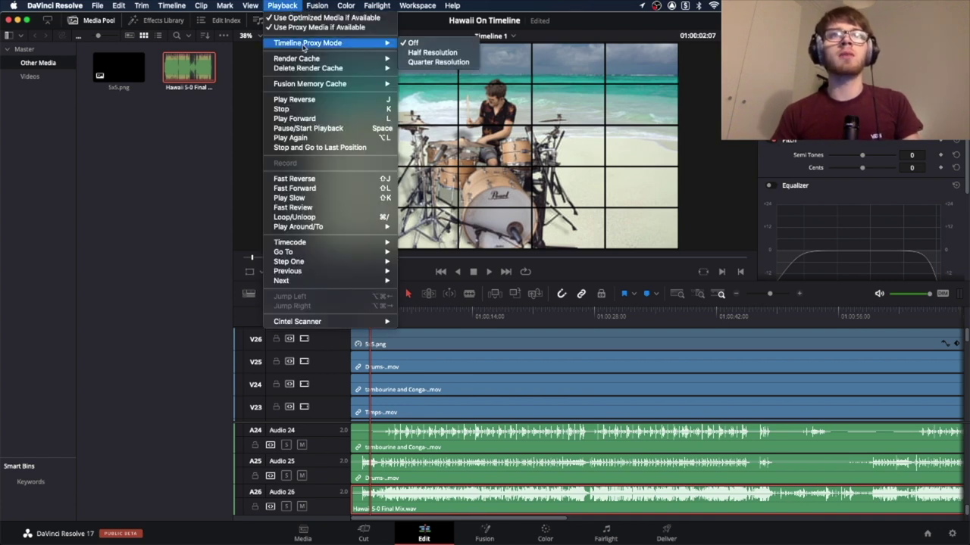
pyautogui.click(443, 62)
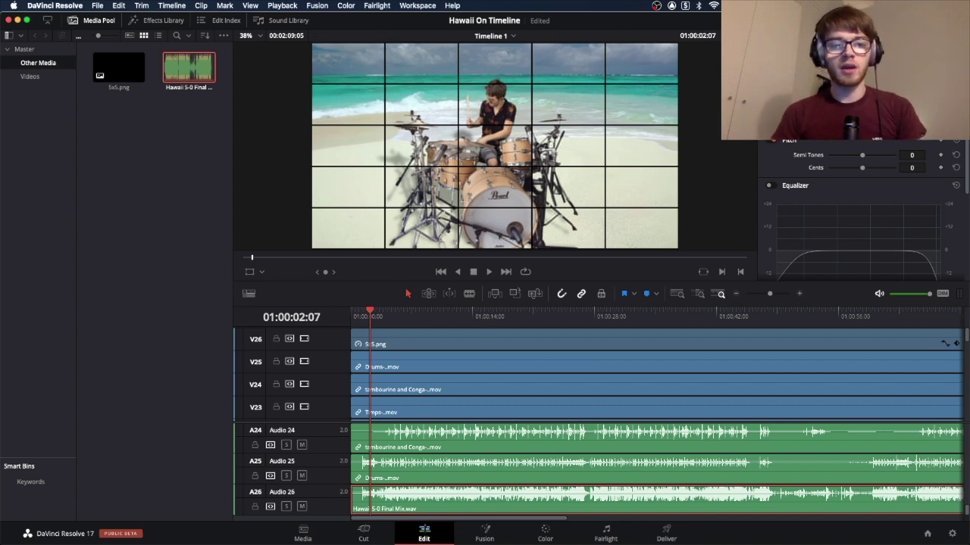
# Step: Open the Fairlight page, solo the Audio 26 track with the final mix, and play the timeline
pyautogui.click(606, 533)
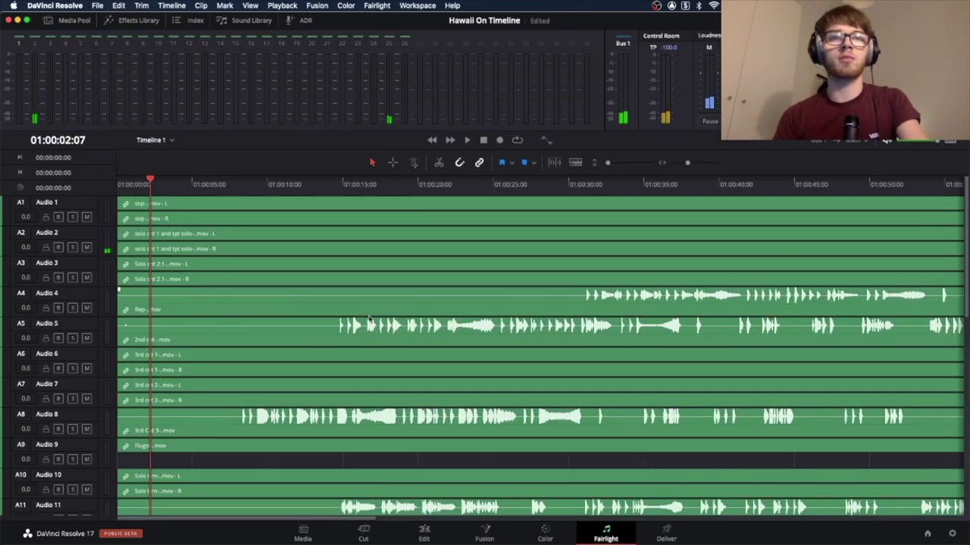
pyautogui.scroll(-8, 368, 319)
pyautogui.scroll(8, 368, 319)
pyautogui.scroll(-8, 368, 319)
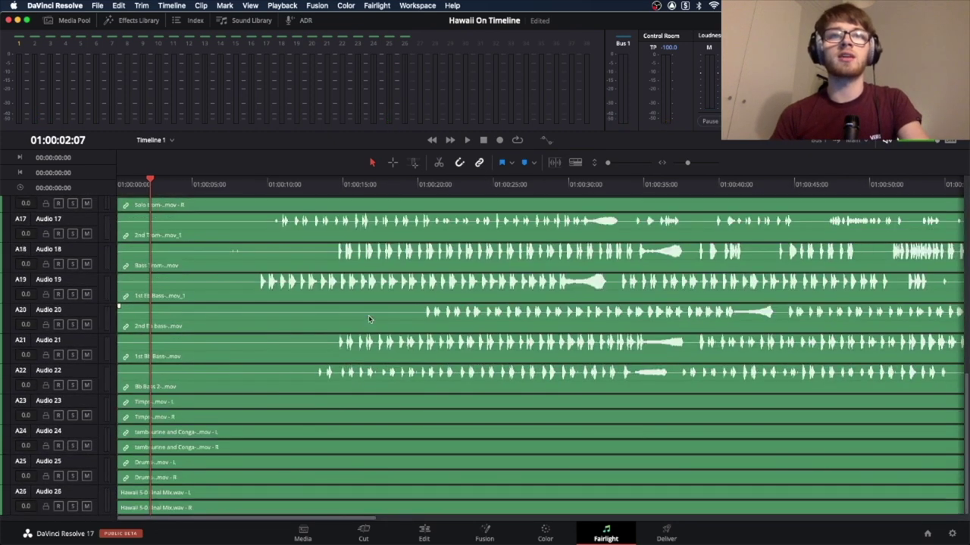
pyautogui.scroll(8, 445, 390)
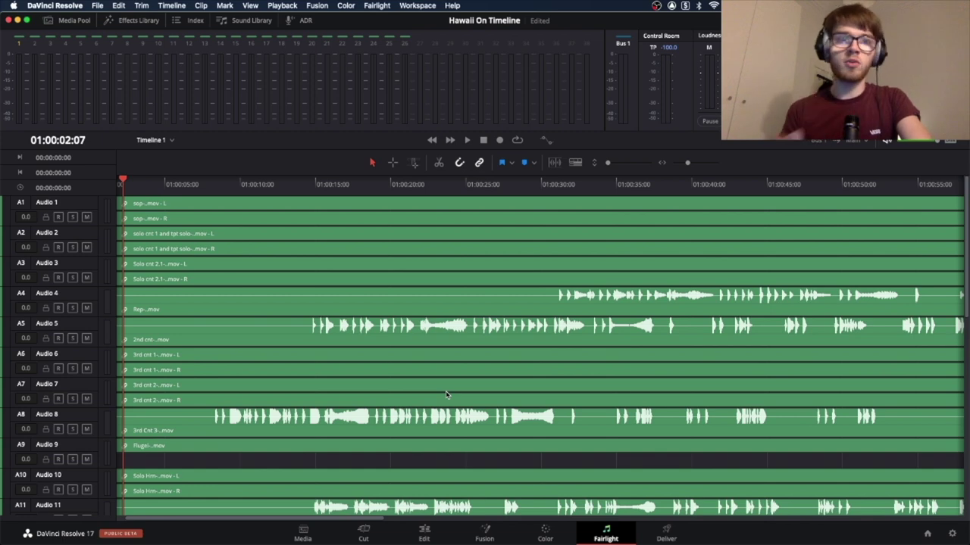
pyautogui.scroll(-8, 446, 394)
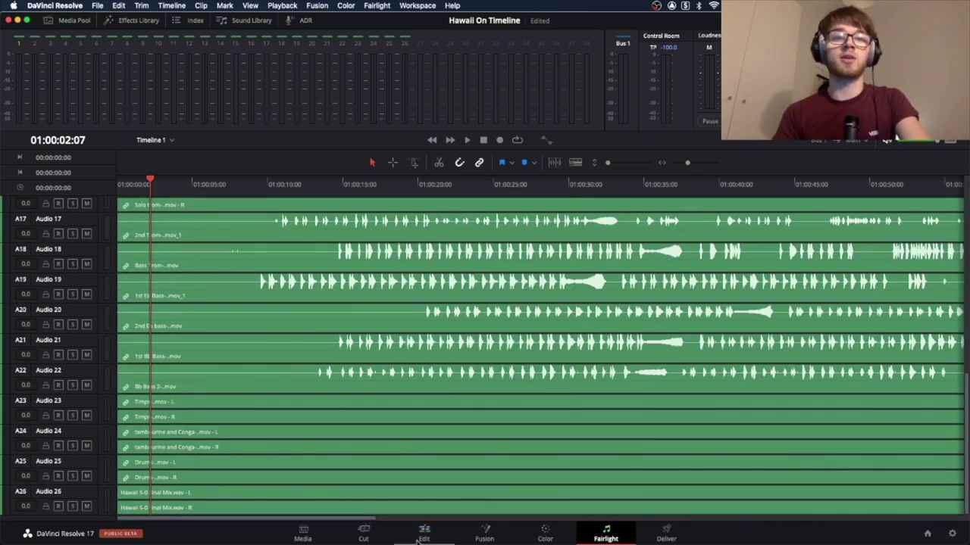
pyautogui.click(74, 506)
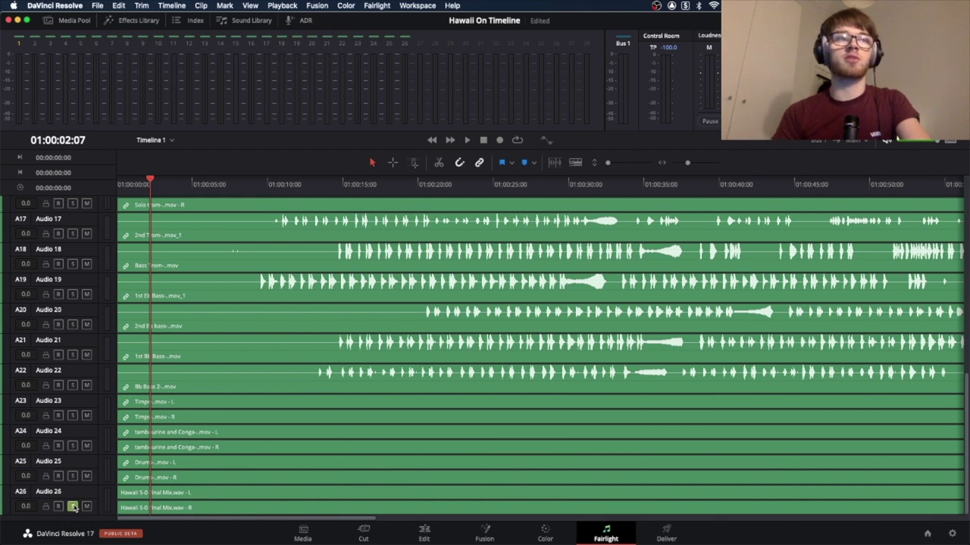
pyautogui.press('space')
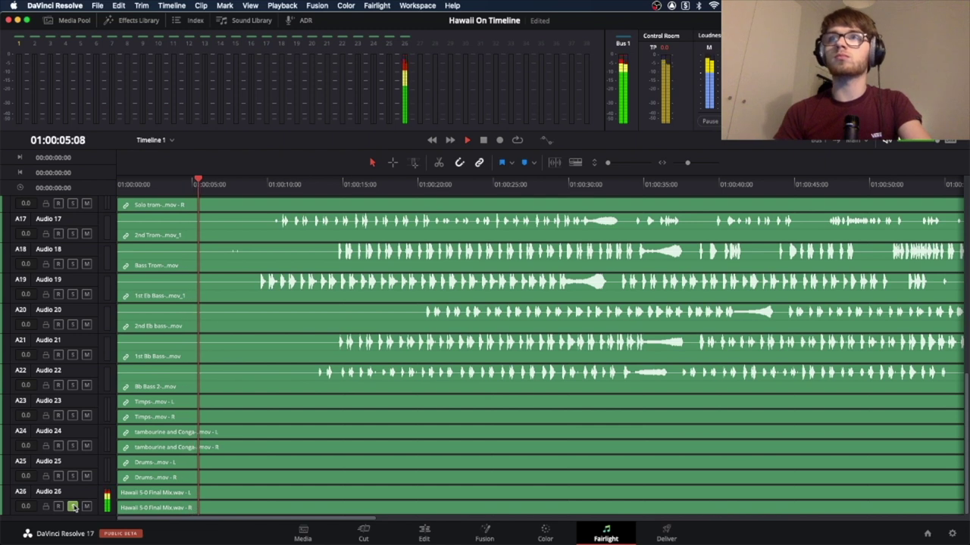
# Step: Stop playback and increase the track heights until the audio waveforms down to the final mix on Audio 26 are readable
pyautogui.press('space')
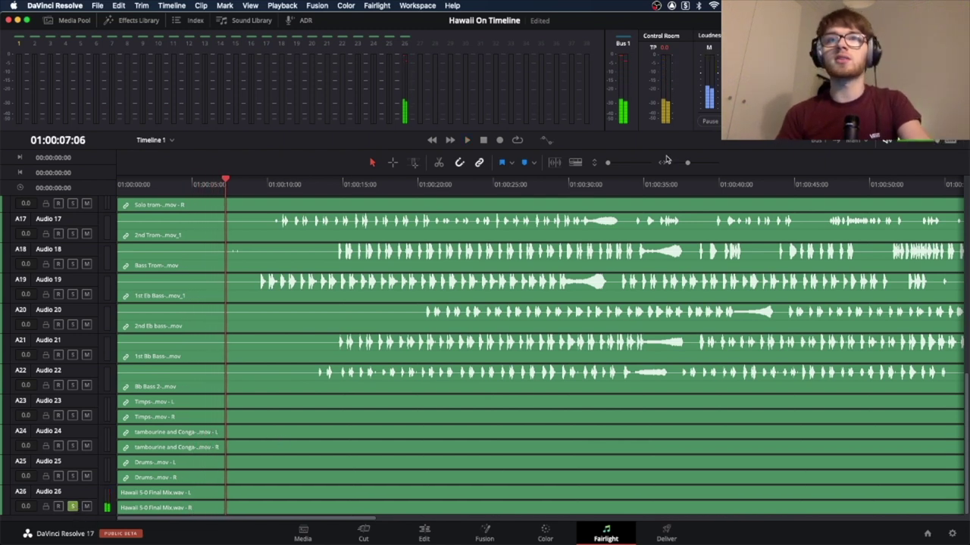
pyautogui.moveTo(607, 162); pyautogui.dragTo(615, 163)
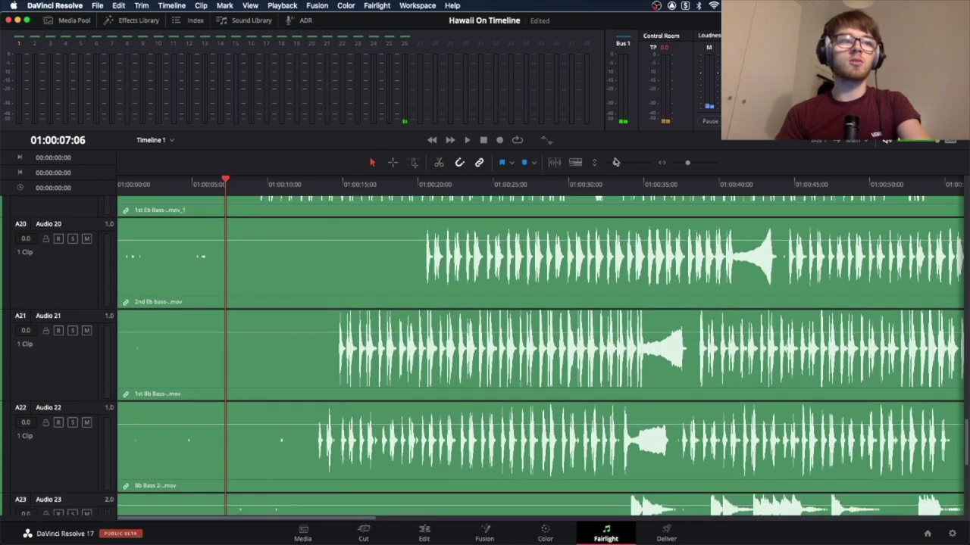
pyautogui.scroll(-5, 127, 430)
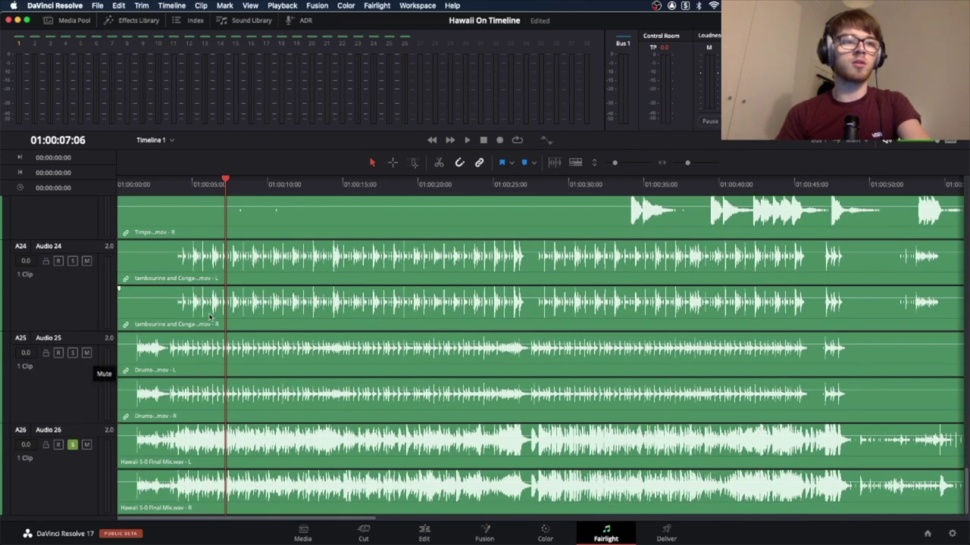
# Step: Shift the sop clip on Audio 1 to start about 4 seconds in, solo its track, and play it with the final mix
pyautogui.scroll(15, 212, 319)
pyautogui.moveTo(120, 220); pyautogui.dragTo(217, 221)
pyautogui.moveTo(276, 227); pyautogui.dragTo(241, 226)
pyautogui.click(167, 185)
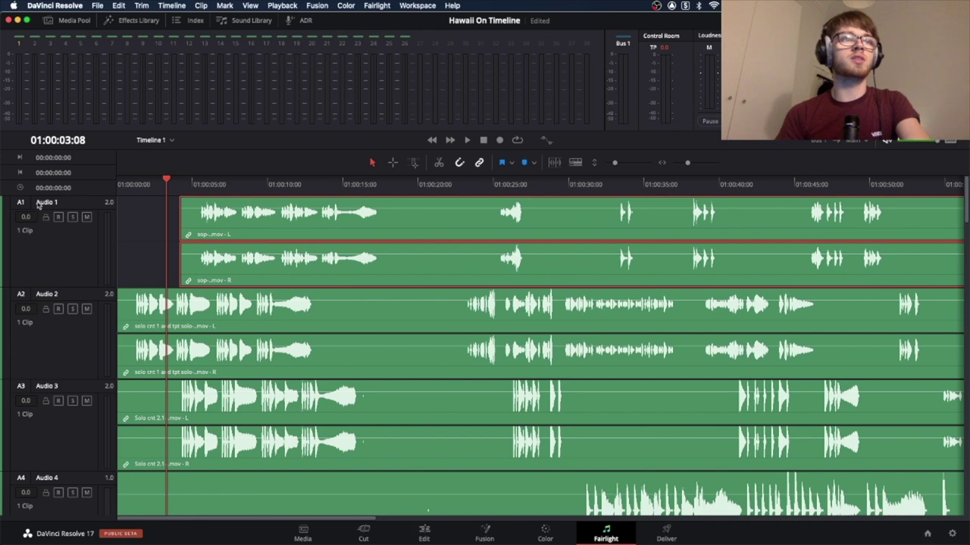
pyautogui.click(72, 217)
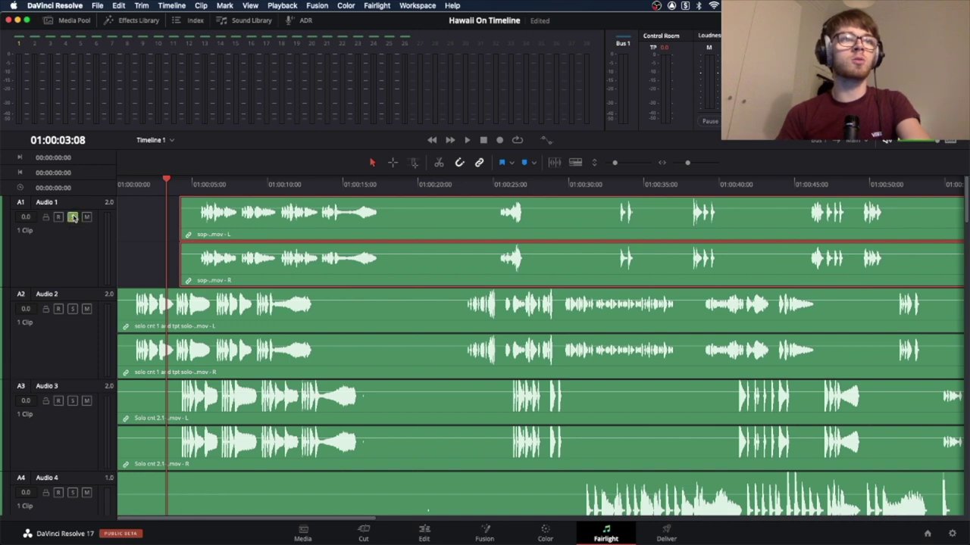
pyautogui.click(160, 187)
pyautogui.scroll(-15, 160, 187)
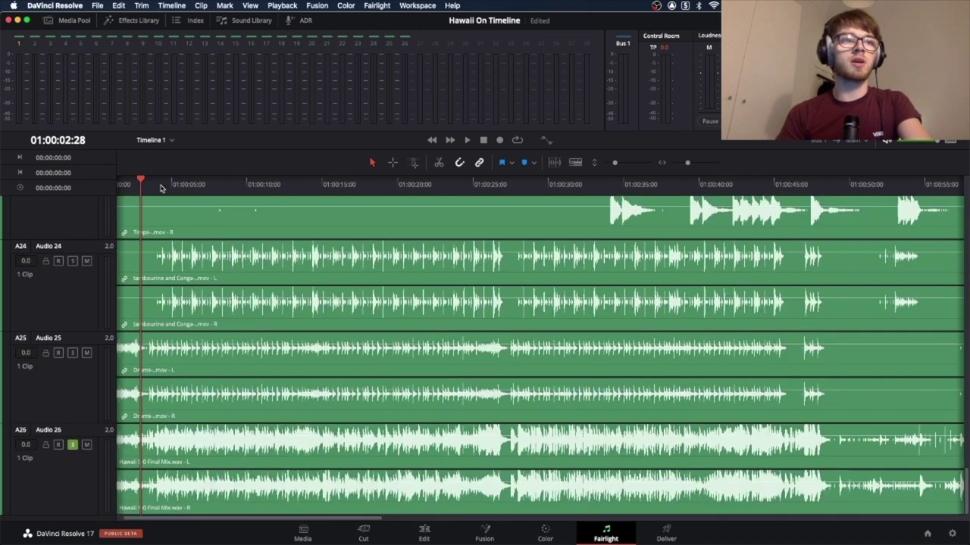
pyautogui.scroll(15, 207, 392)
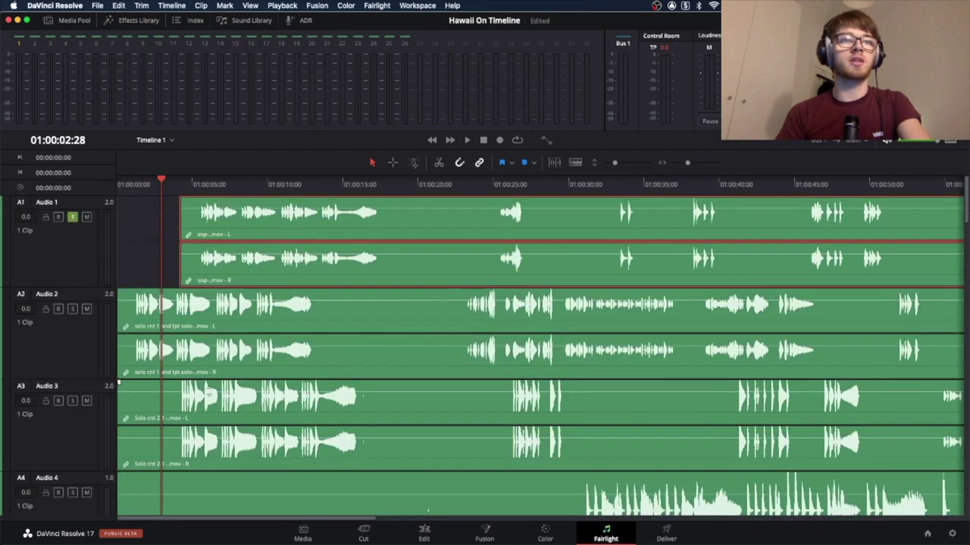
pyautogui.press('space')
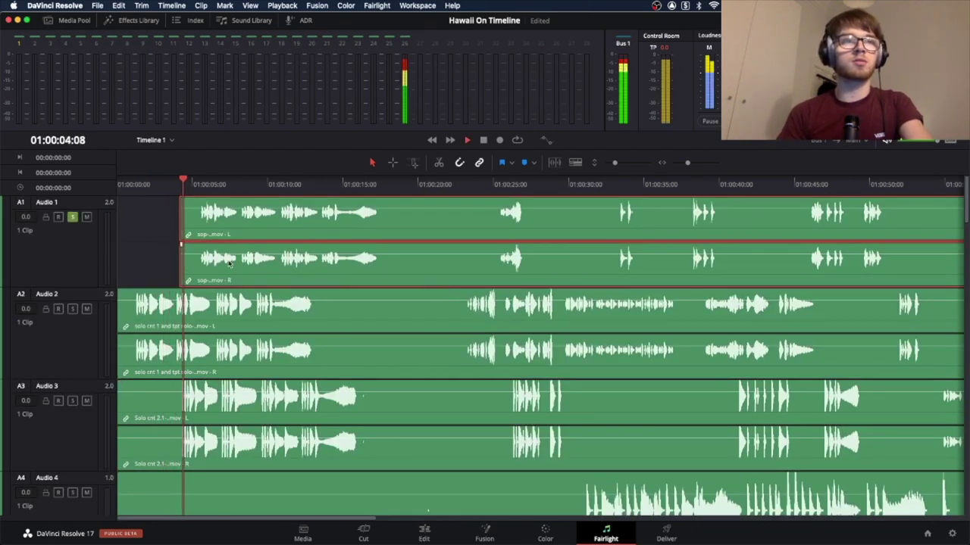
pyautogui.press('space')
# Step: Move the sop clip earlier to start about 1.6 seconds in and play it against the final mix
pyautogui.moveTo(688, 166); pyautogui.dragTo(690, 167)
pyautogui.moveTo(370, 220); pyautogui.dragTo(226, 220)
pyautogui.click(252, 185)
pyautogui.press('space')
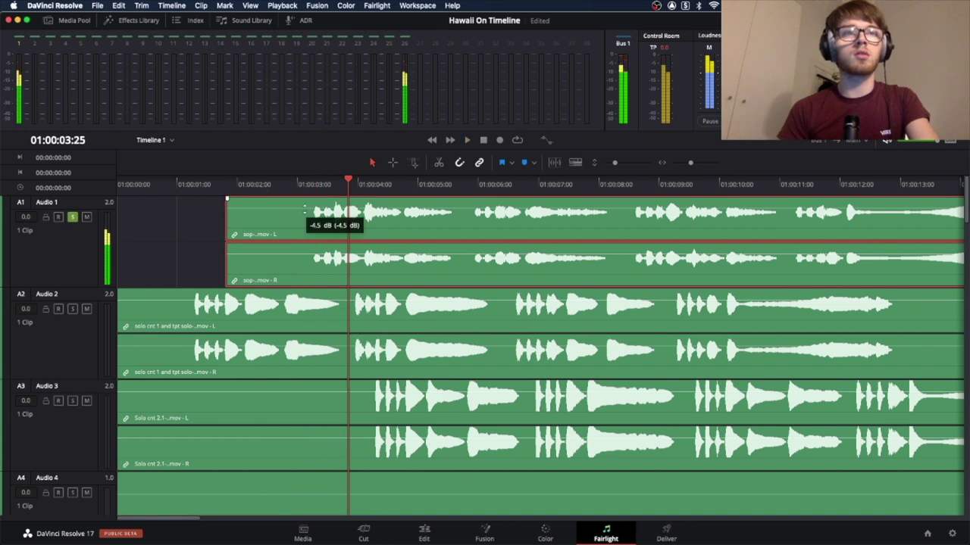
pyautogui.moveTo(304, 214); pyautogui.dragTo(287, 226)
pyautogui.press('space')
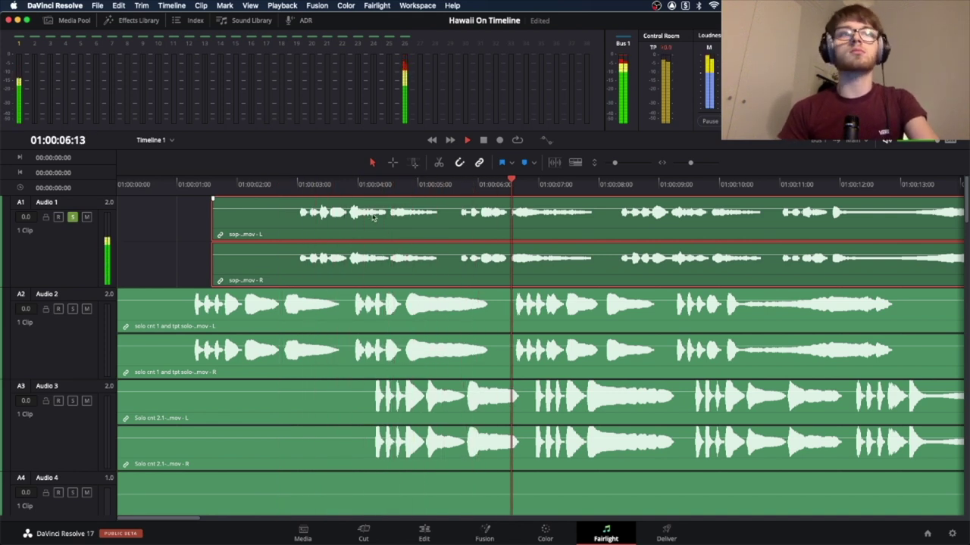
pyautogui.press('space')
# Step: Solo Audio 2 instead of Audio 1, align its solo cnt 1 and tpt solo clip with the sop waveform, and play the result
pyautogui.click(72, 217)
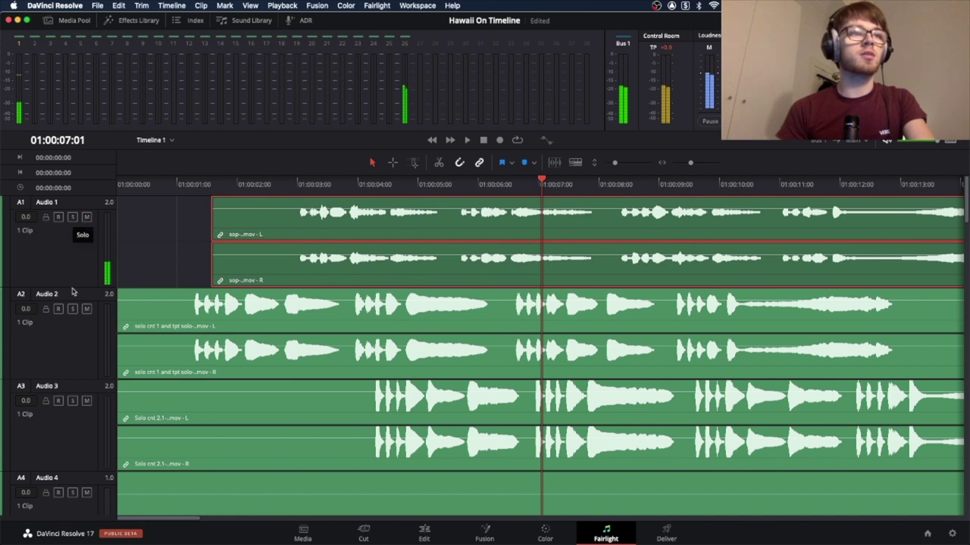
pyautogui.click(73, 310)
pyautogui.moveTo(306, 322); pyautogui.dragTo(387, 328)
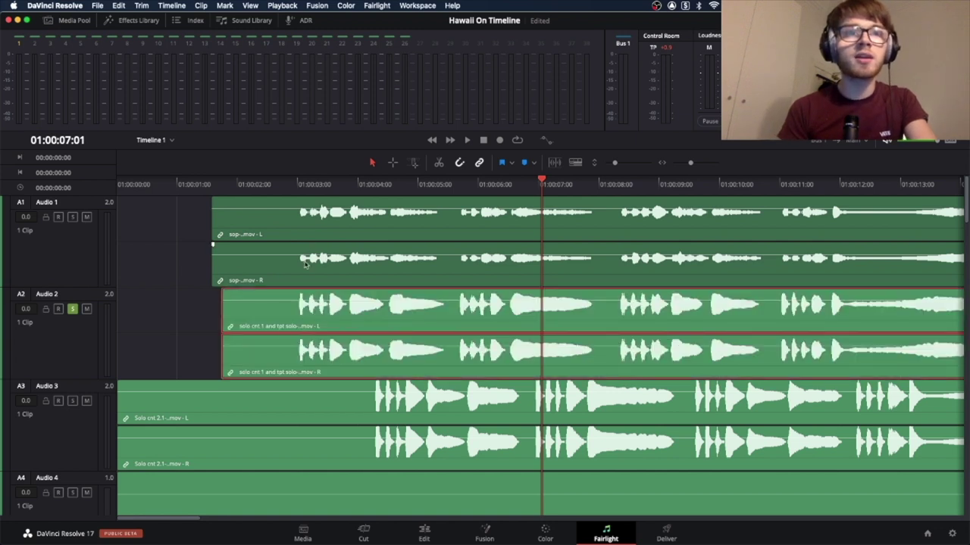
pyautogui.click(277, 189)
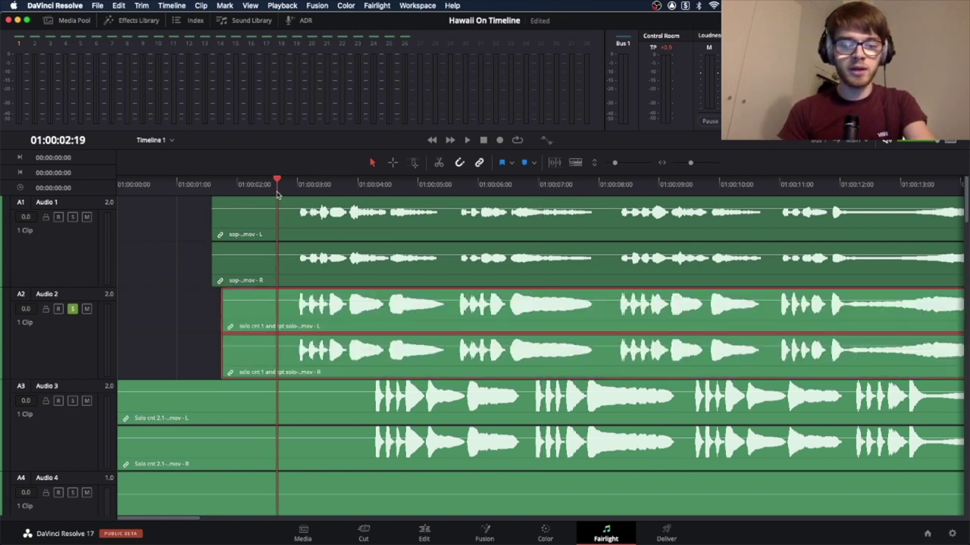
pyautogui.press('space')
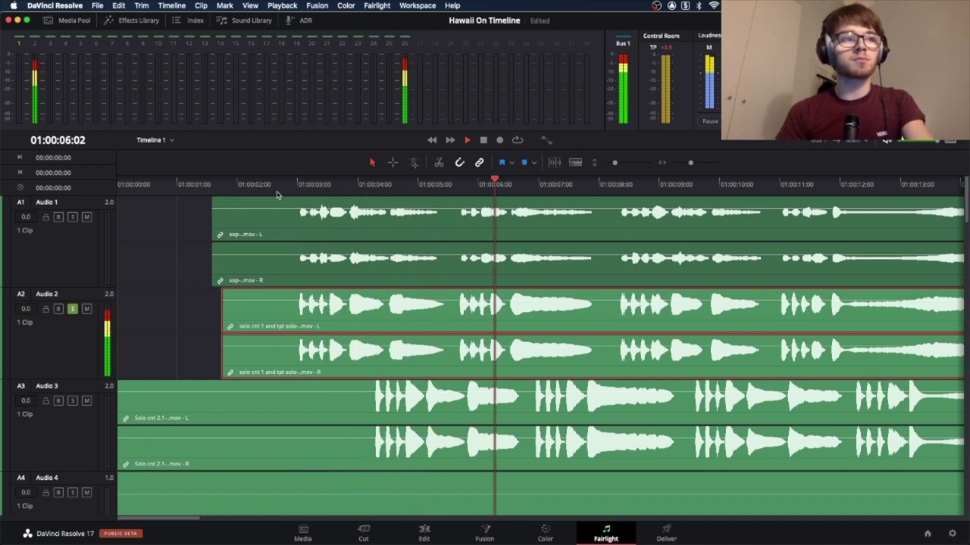
pyautogui.press('space')
# Step: Solo Audio 3 instead of Audio 2, align its Solo cnt 2.1 clip with the waveforms above, and play it with the final mix
pyautogui.click(72, 309)
pyautogui.click(72, 401)
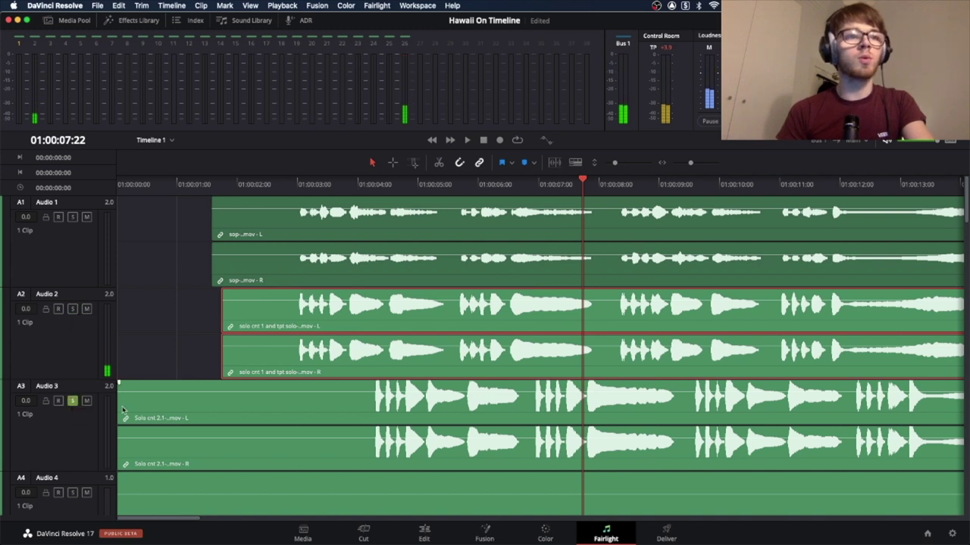
pyautogui.moveTo(125, 410); pyautogui.dragTo(321, 417)
pyautogui.moveTo(406, 414); pyautogui.dragTo(330, 411)
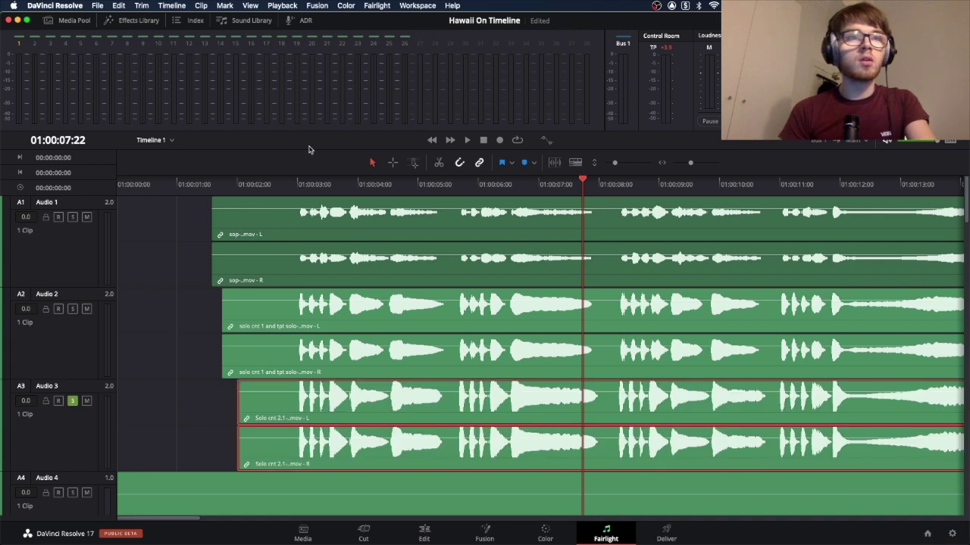
pyautogui.click(275, 184)
pyautogui.press('space')
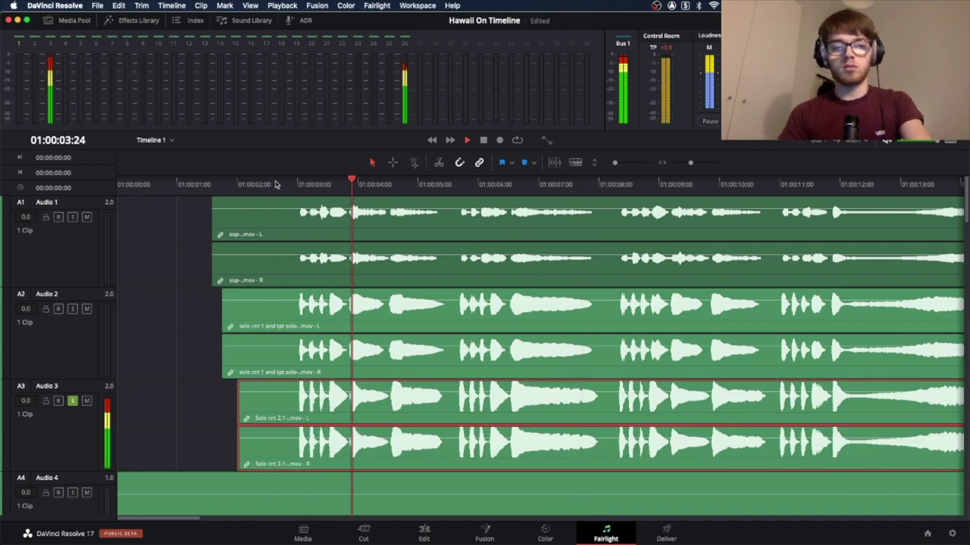
pyautogui.press('space')
pyautogui.scroll(-3, 432, 348)
pyautogui.hscroll(1, 432, 349)
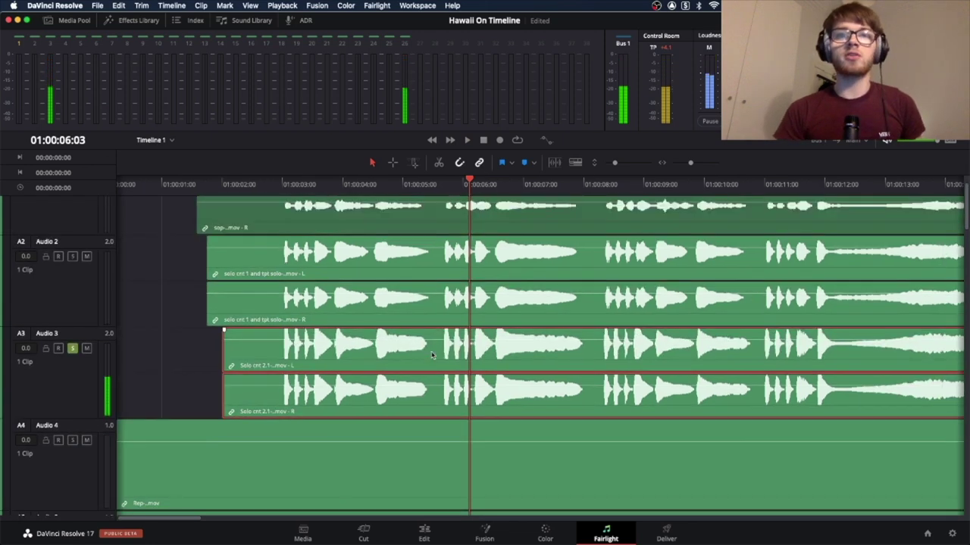
pyautogui.scroll(3, 432, 352)
pyautogui.hscroll(-1, 432, 354)
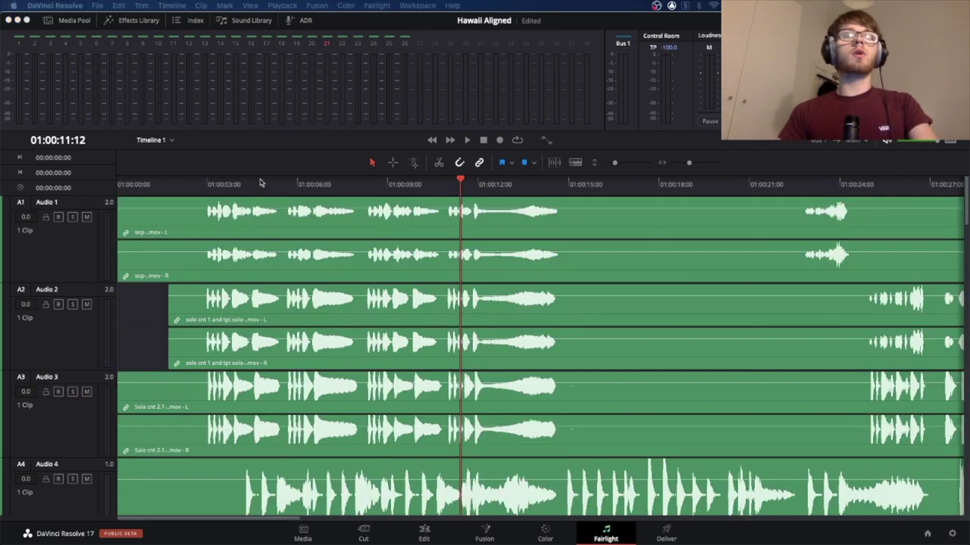
# Step: Place the playhead at 01:00:03:00 in the Hawaii Aligned project and examine the waveform alignment of all tracks down to Audio 26
pyautogui.click(208, 186)
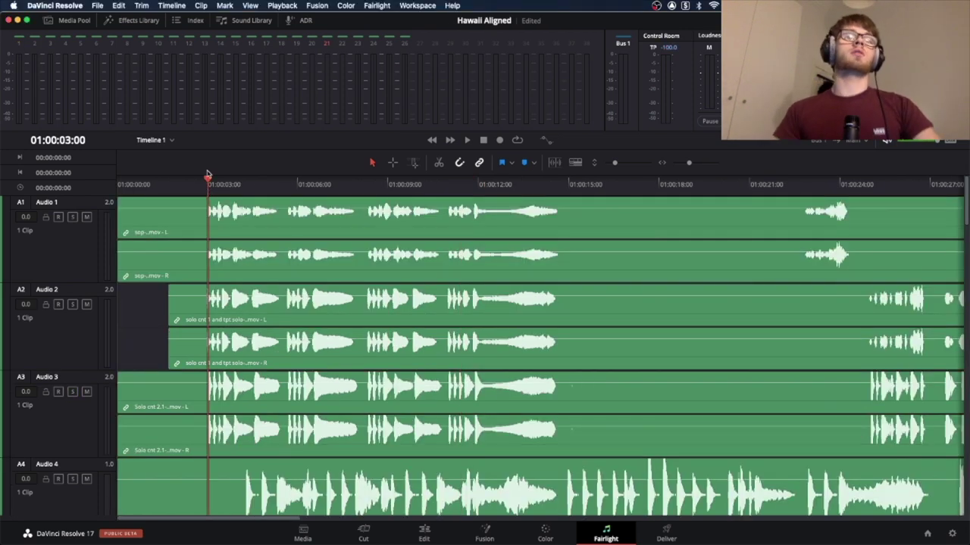
pyautogui.scroll(-15, 235, 319)
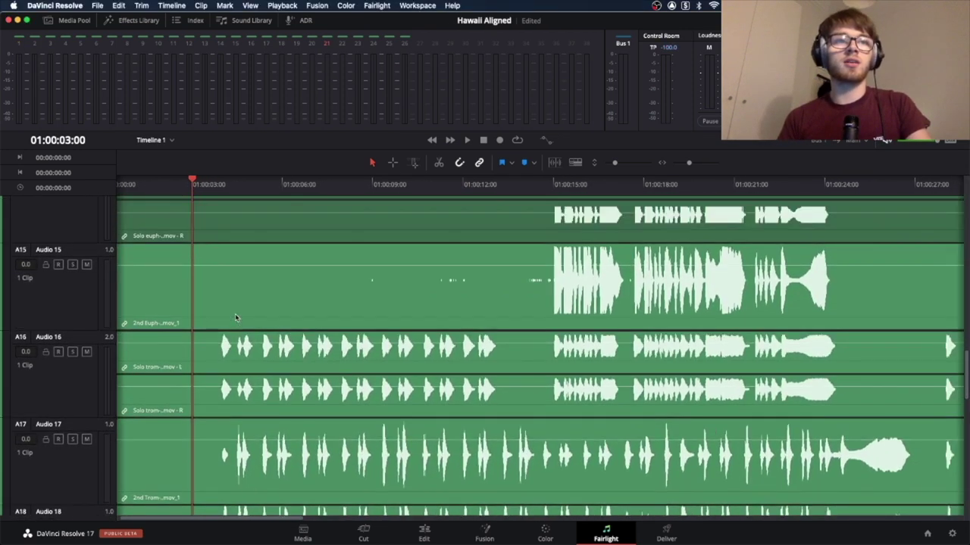
pyautogui.scroll(-6, 235, 318)
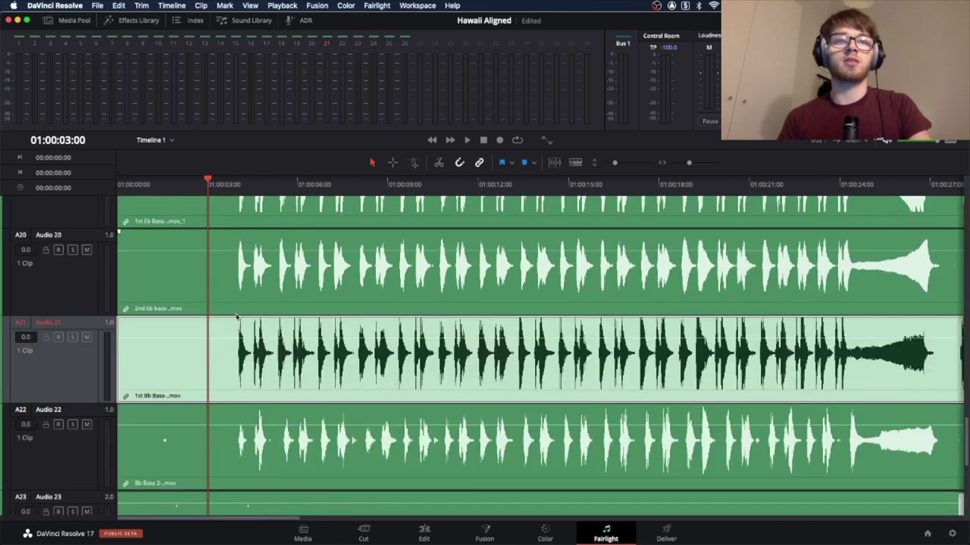
pyautogui.scroll(-5, 236, 319)
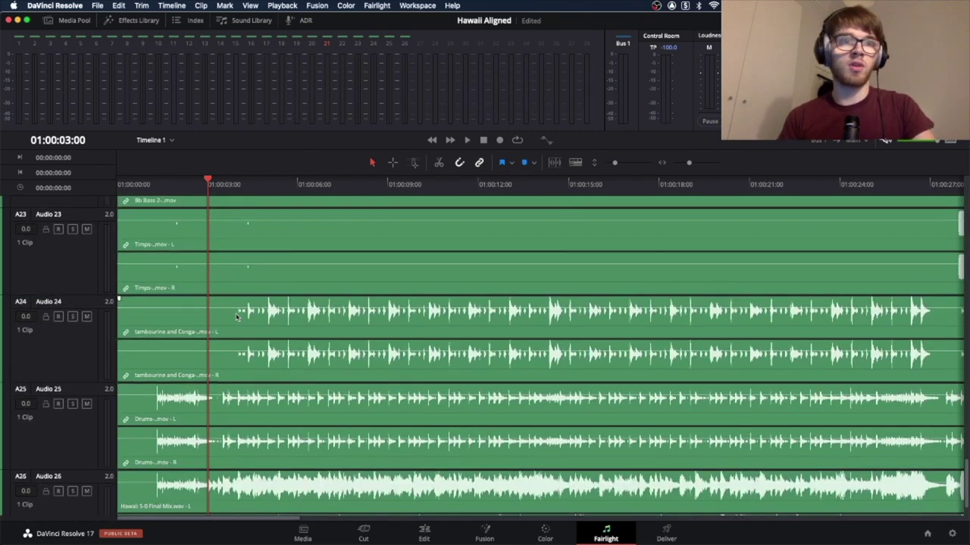
pyautogui.scroll(-1, 236, 318)
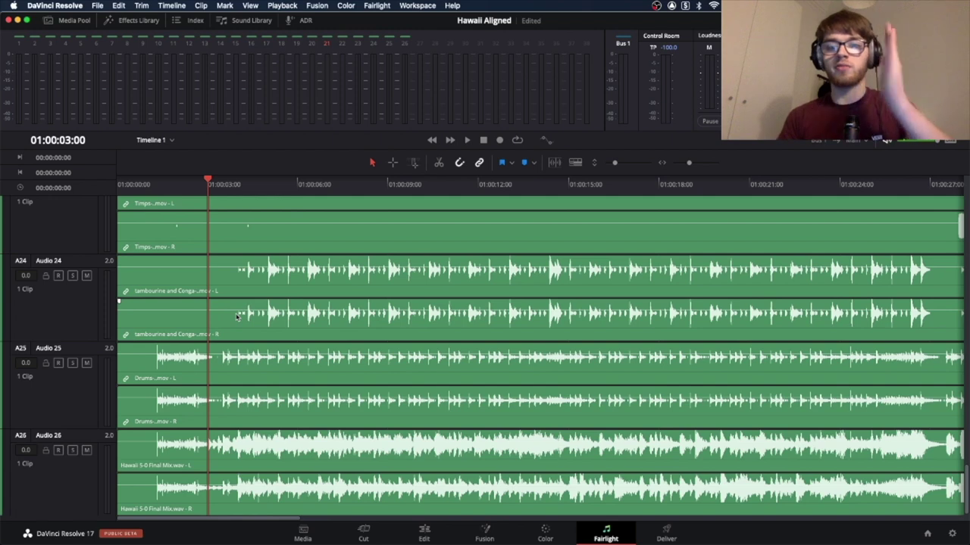
# Step: Open the Edit page and enlarge the timeline's video track area at the expense of the audio tracks
pyautogui.click(424, 533)
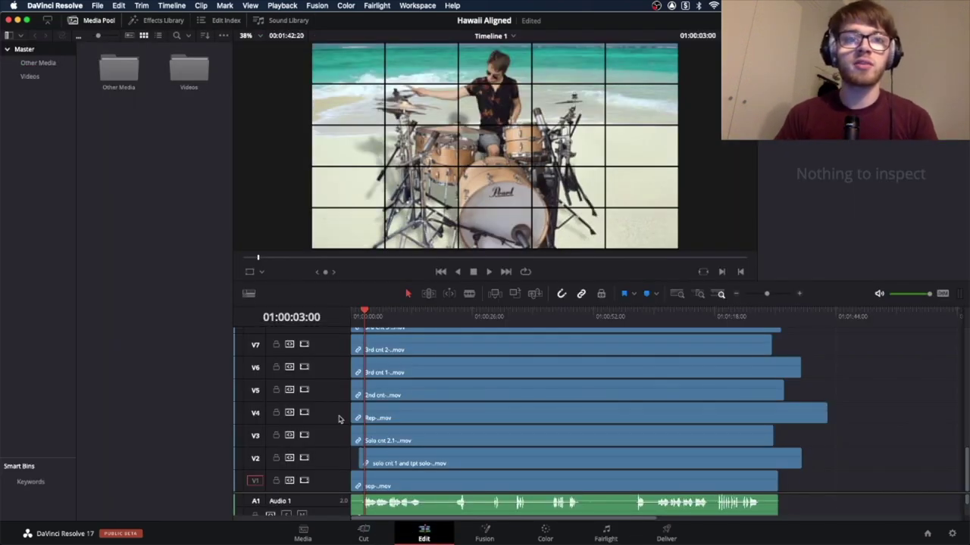
pyautogui.scroll(-4, 376, 491)
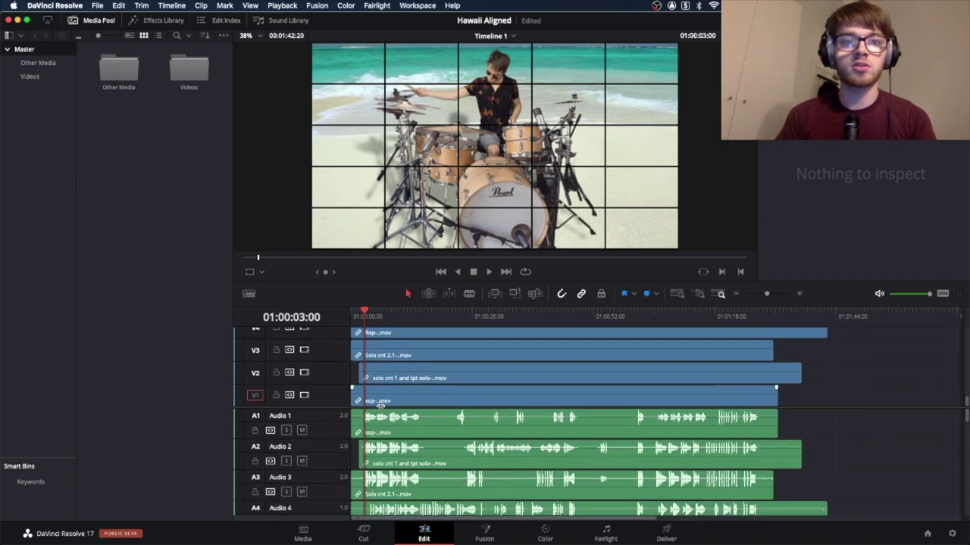
pyautogui.scroll(-4, 414, 459)
pyautogui.scroll(-5, 415, 459)
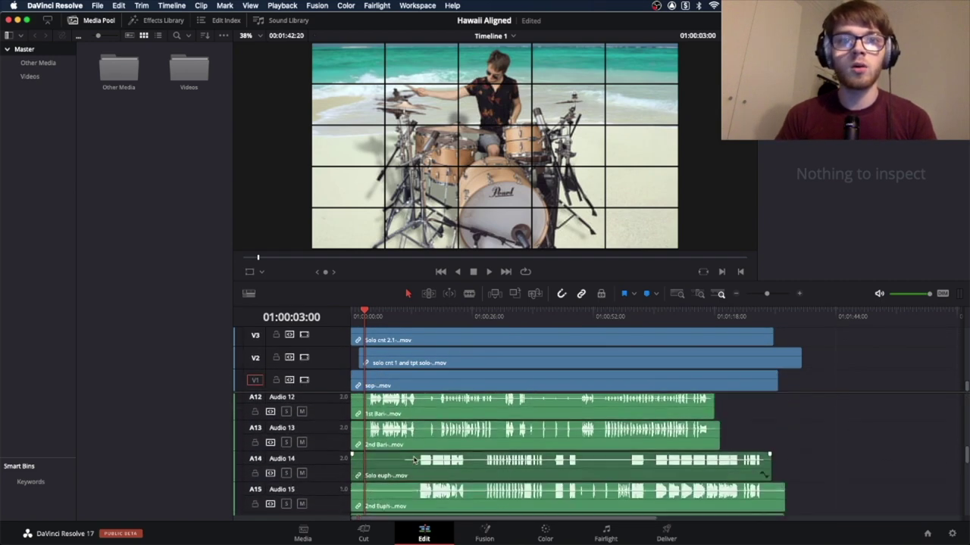
pyautogui.scroll(10, 407, 367)
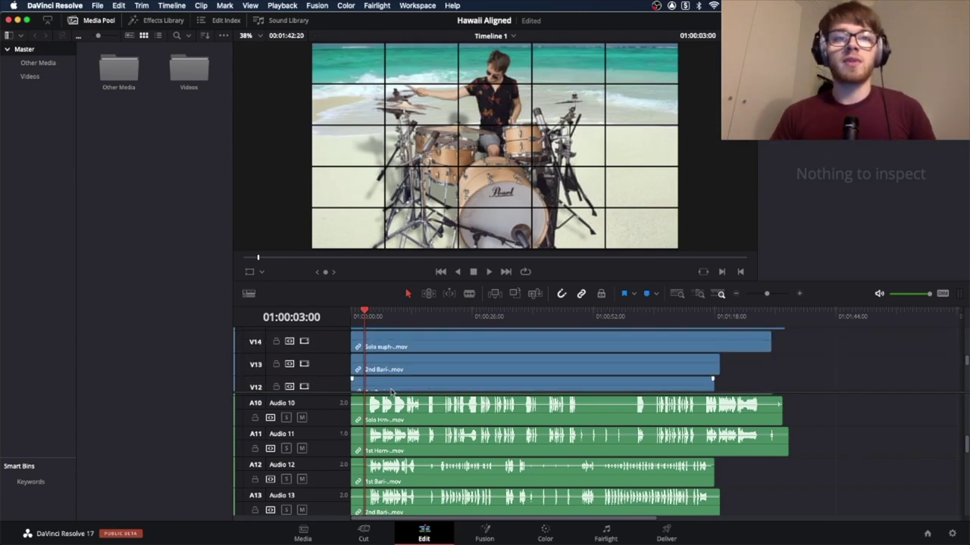
pyautogui.moveTo(390, 390); pyautogui.dragTo(391, 476)
pyautogui.scroll(-7, 420, 475)
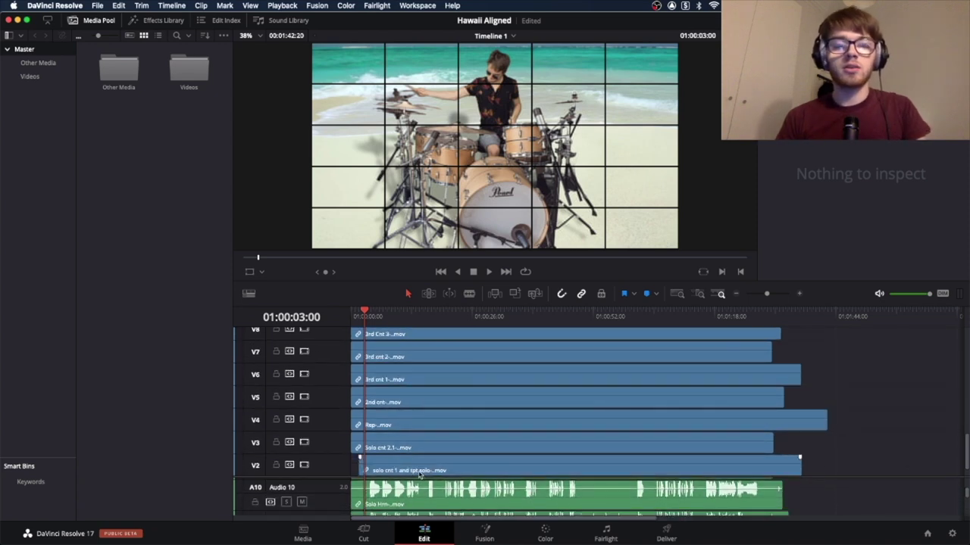
# Step: Set the zoom of all clips from sop on V1 to Drums on V25 to 0.2, then deselect them
pyautogui.click(405, 470)
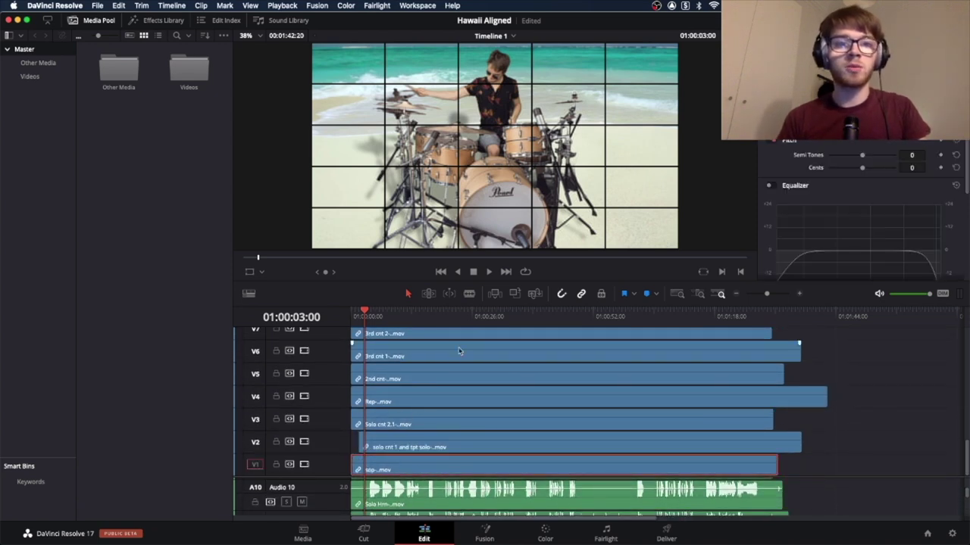
pyautogui.scroll(19, 392, 379)
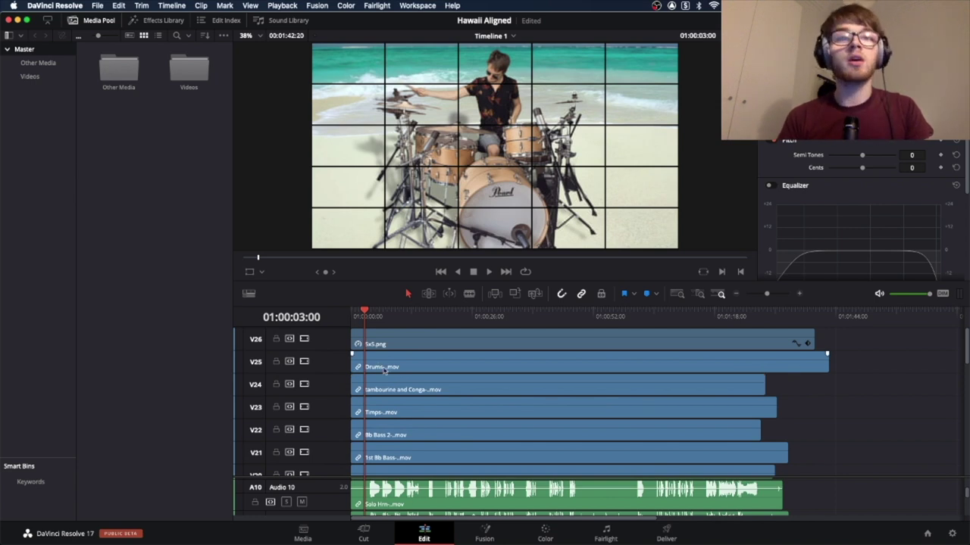
pyautogui.keyDown('shift'); pyautogui.click(386, 371); pyautogui.keyUp('shift')
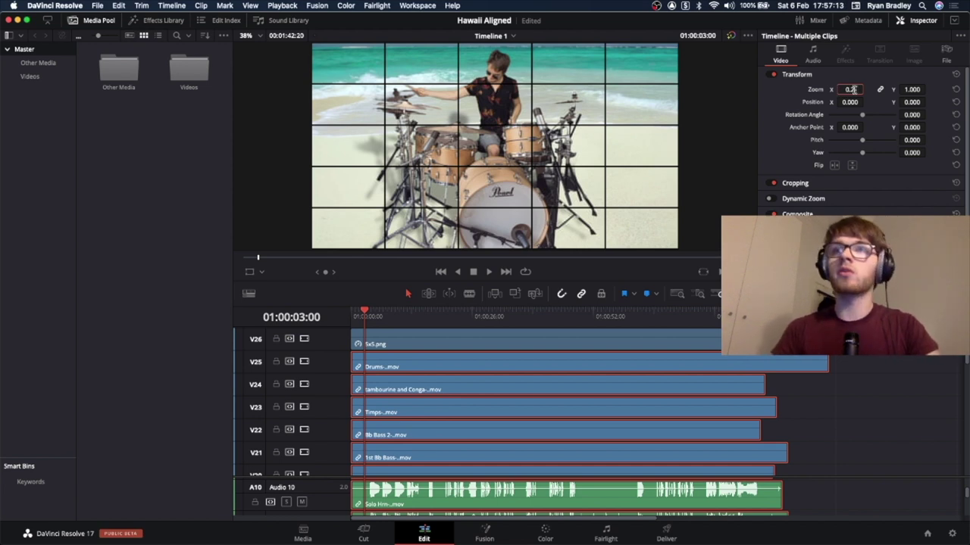
pyautogui.press('Return')
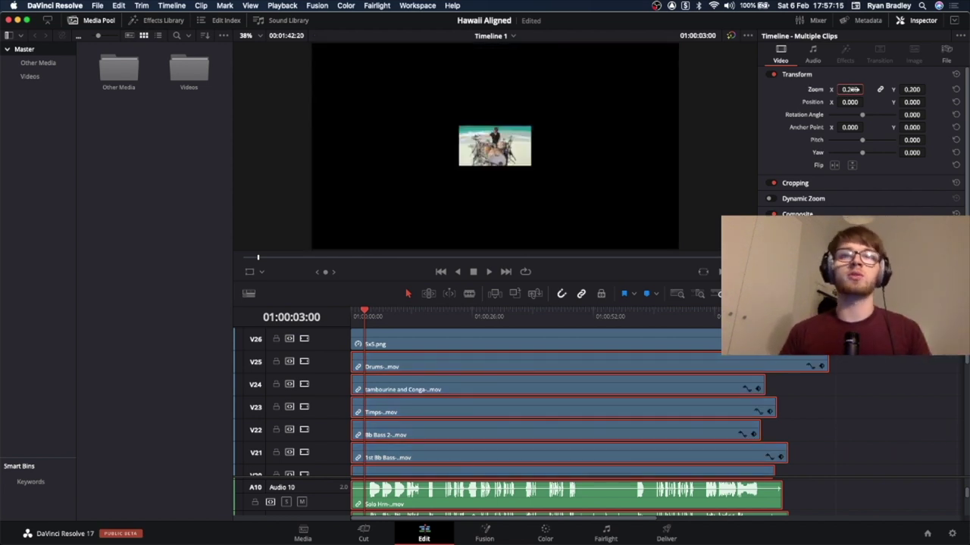
pyautogui.scroll(-10, 415, 385)
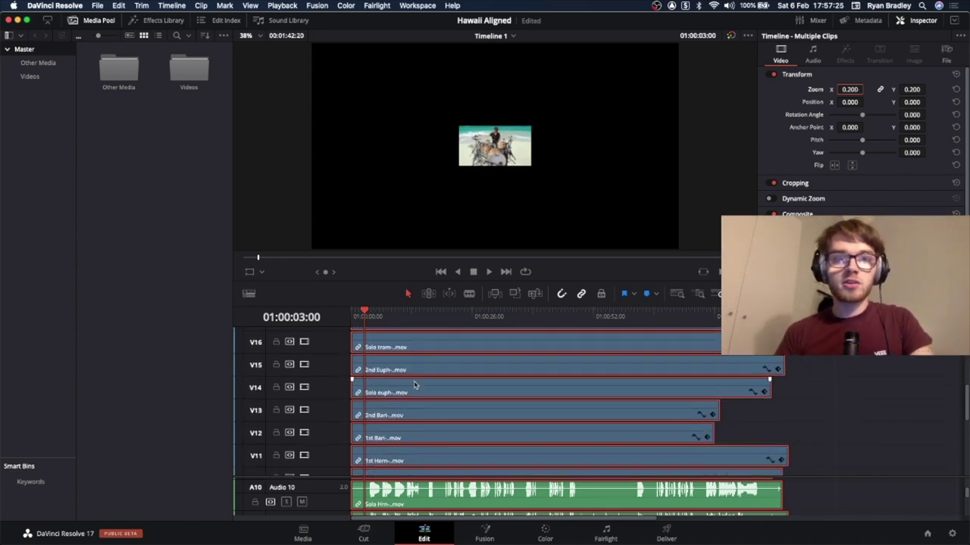
pyautogui.click(815, 455)
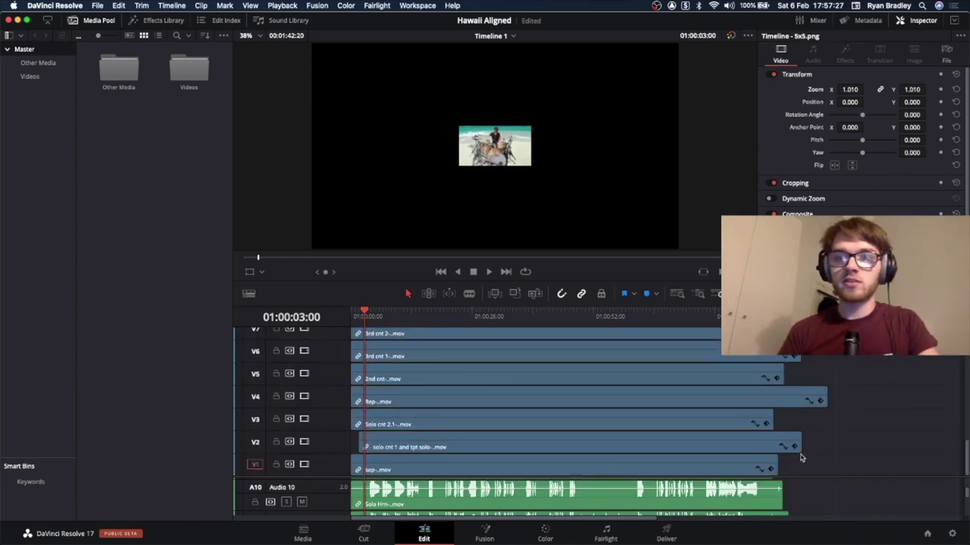
# Step: Select the sop clip on V1 and turn on its on-screen Transform handles in the viewer
pyautogui.click(393, 473)
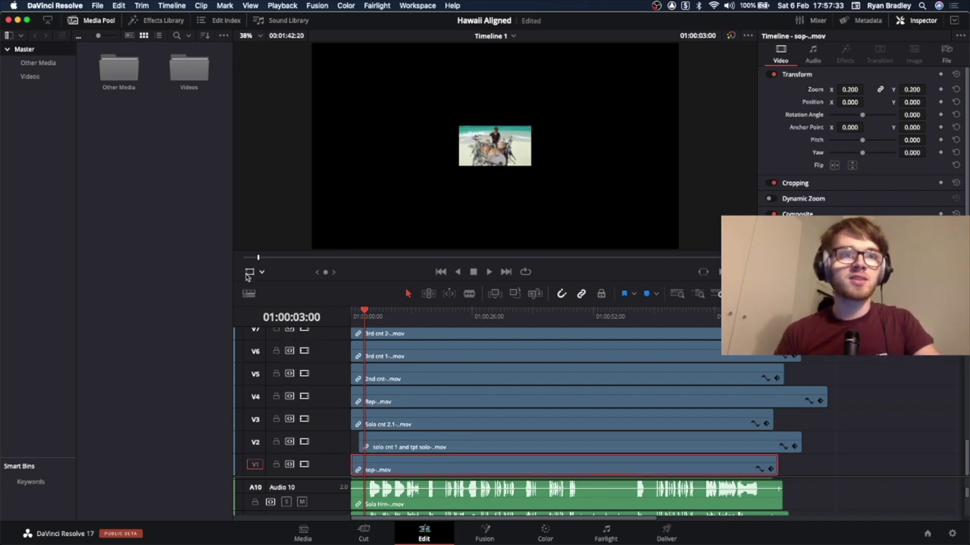
pyautogui.click(249, 274)
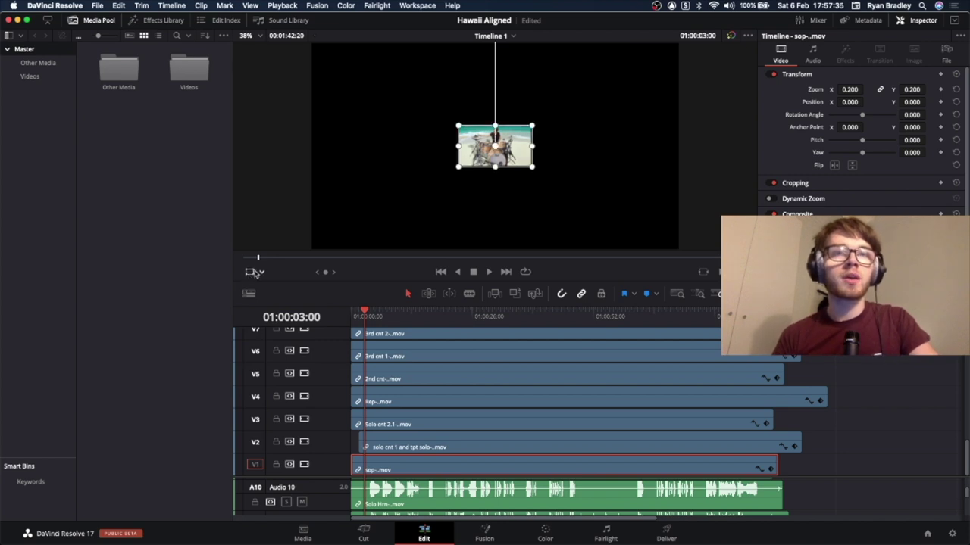
pyautogui.scroll(5, 481, 134)
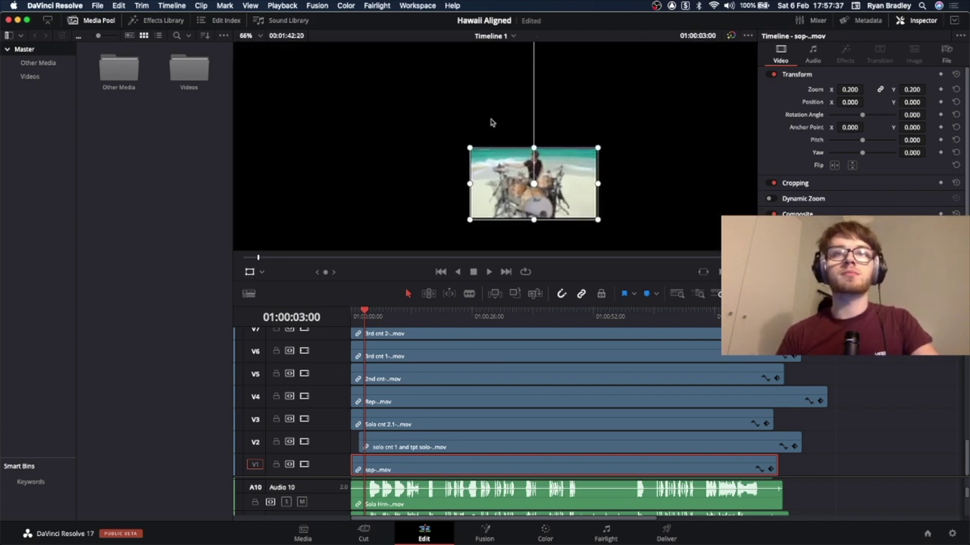
# Step: Turn off Timeline Proxy Mode so the preview plays at full resolution
pyautogui.click(292, 6)
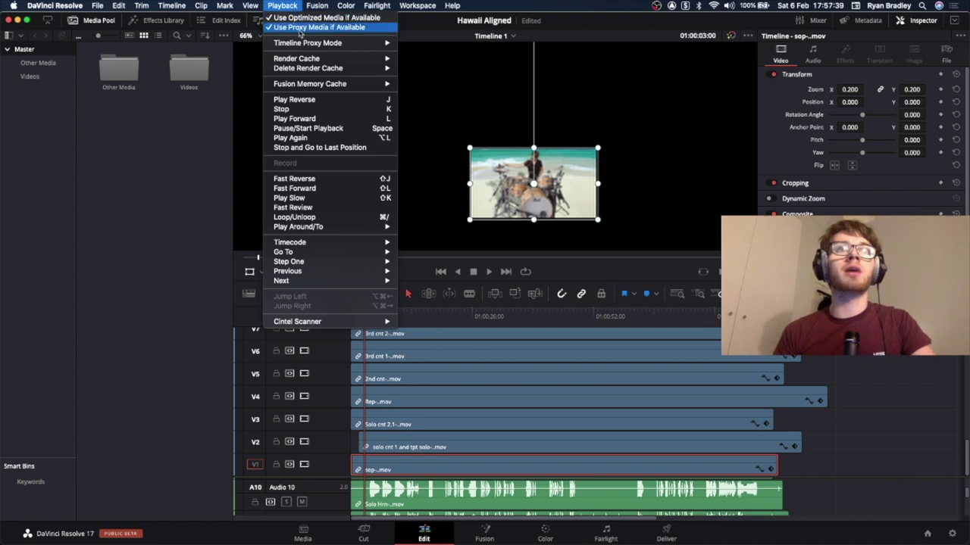
pyautogui.moveTo(321, 85)
pyautogui.moveTo(324, 44)
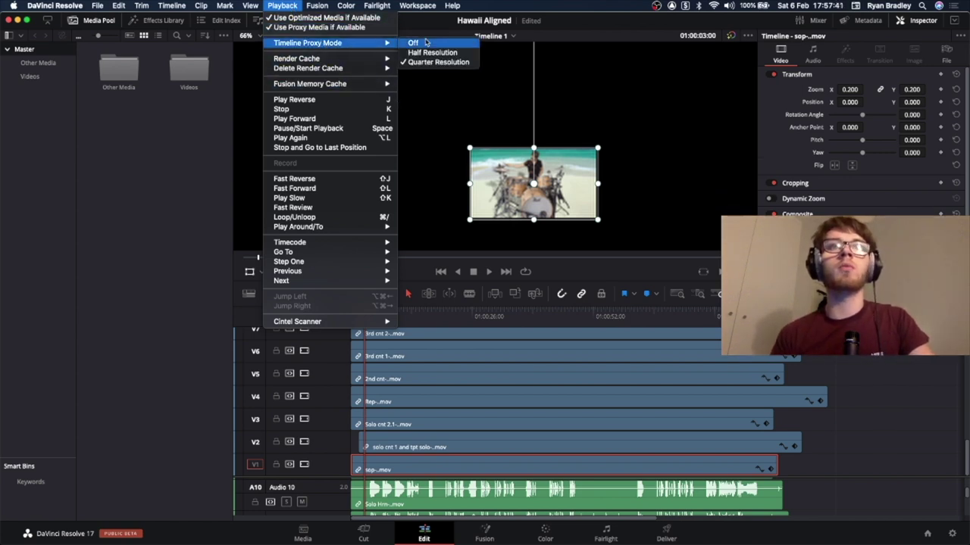
pyautogui.click(426, 44)
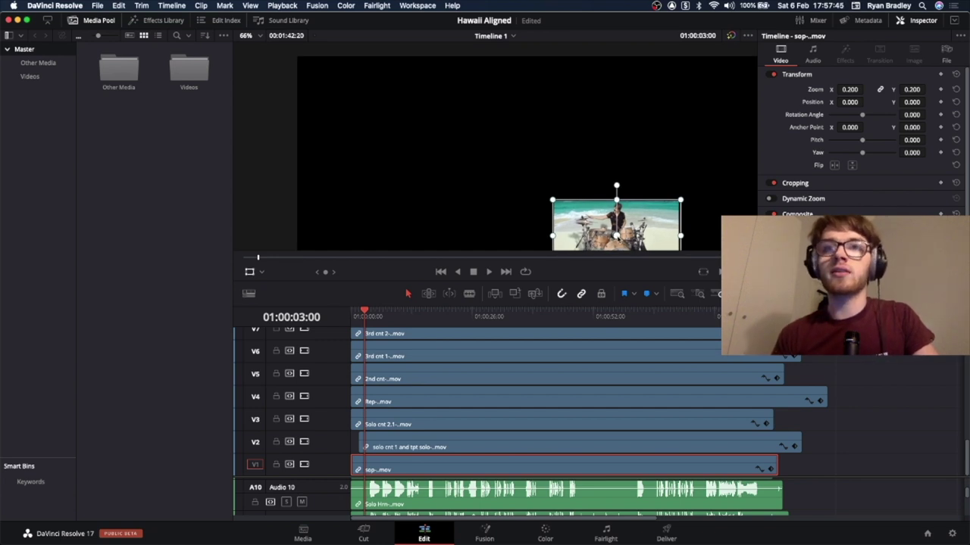
# Step: Move the sop video into the grid's top-left cell, at position about -59, 24 with anchor point about -886, 511
pyautogui.moveTo(616, 235); pyautogui.dragTo(320, 67)
pyautogui.scroll(3, 366, 94)
pyautogui.moveTo(383, 119); pyautogui.dragTo(364, 111)
pyautogui.scroll(3, 465, 146)
pyautogui.scroll(-2, 465, 146)
pyautogui.scroll(-2, 465, 147)
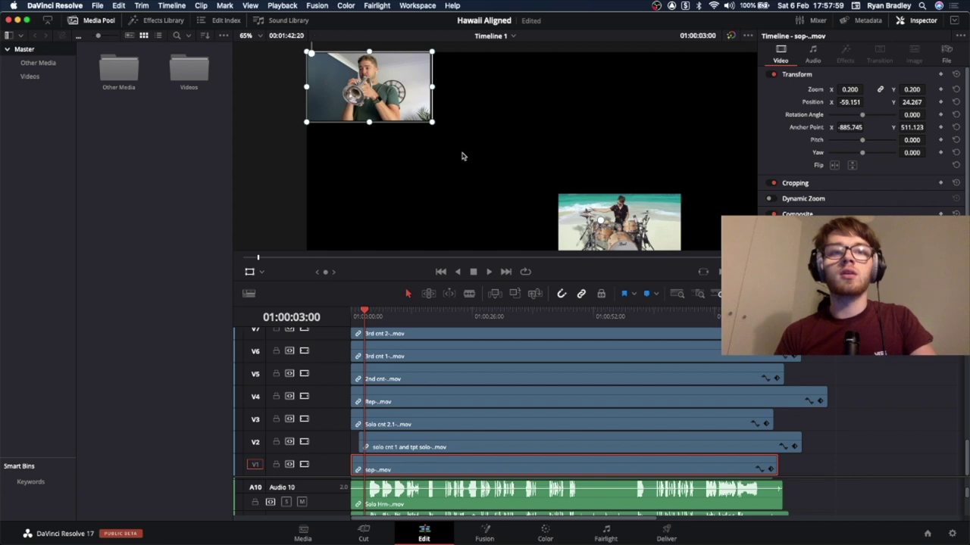
# Step: Anchor solo cnt 1 and tpt solo at about -481, 540 in the top row's second cell, and Solo cnt 2.1 at about -2, 543 in the third
pyautogui.click(402, 448)
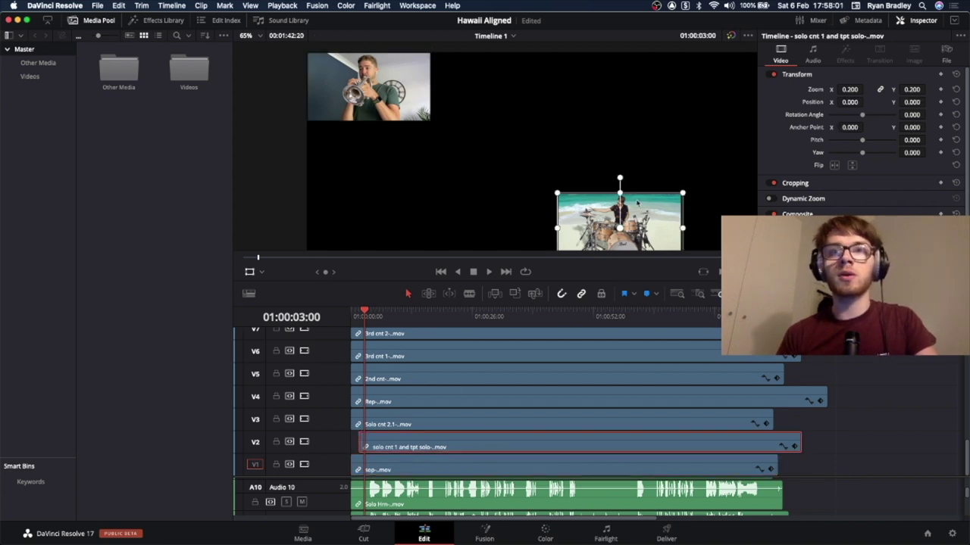
pyautogui.moveTo(619, 227); pyautogui.dragTo(463, 53)
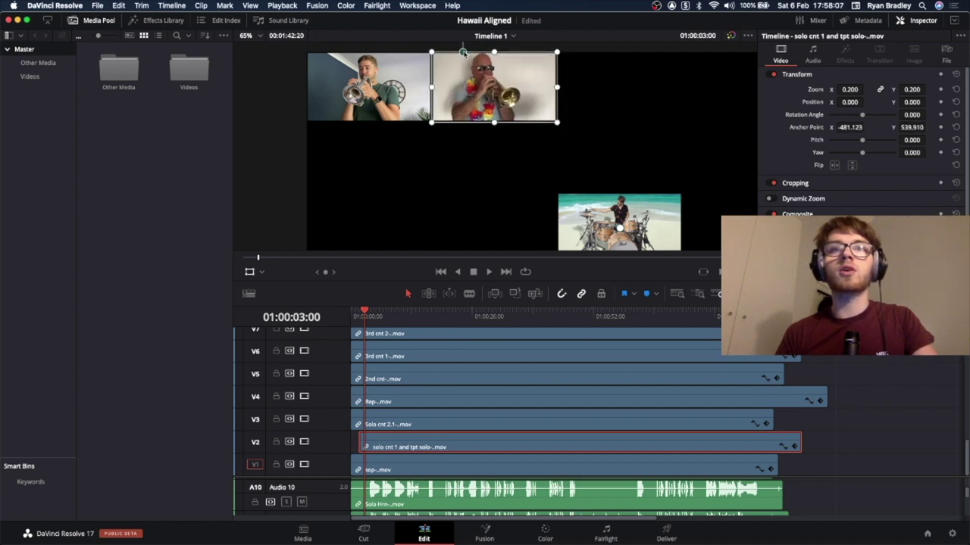
pyautogui.click(433, 430)
pyautogui.moveTo(619, 228); pyautogui.dragTo(620, 51)
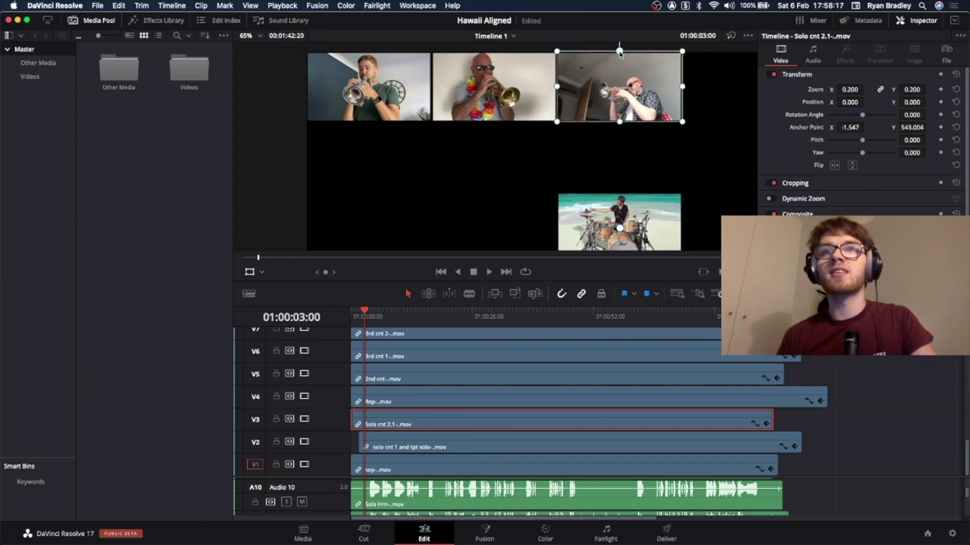
# Step: Move the Rep video on V4 into the fourth cell of the grid's top row, beside Solo cnt 2.1
pyautogui.click(444, 402)
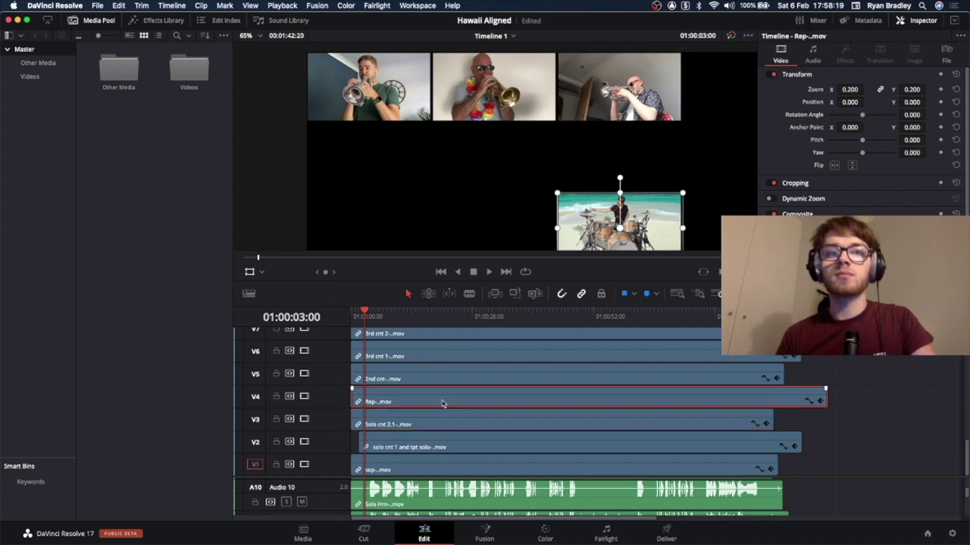
pyautogui.moveTo(620, 227); pyautogui.dragTo(743, 58)
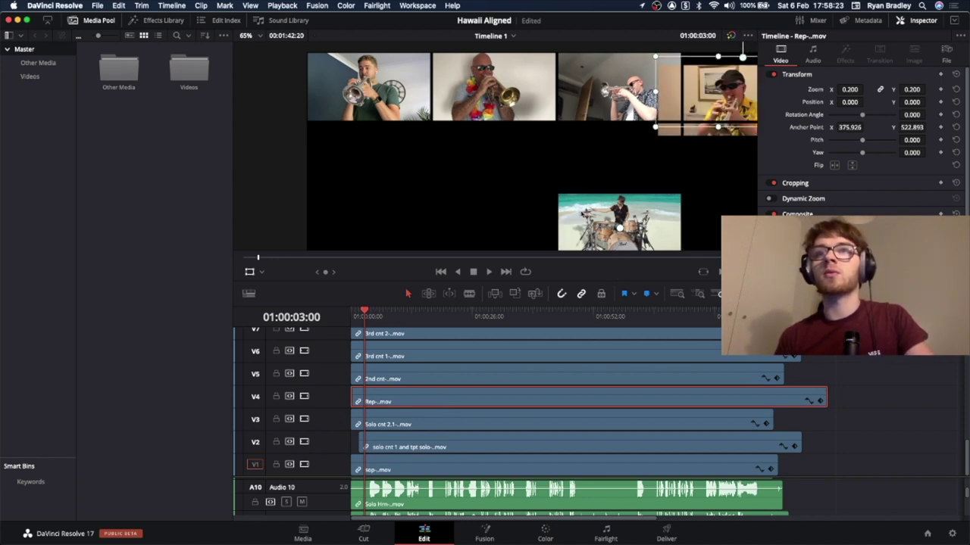
pyautogui.hscroll(5, 625, 220)
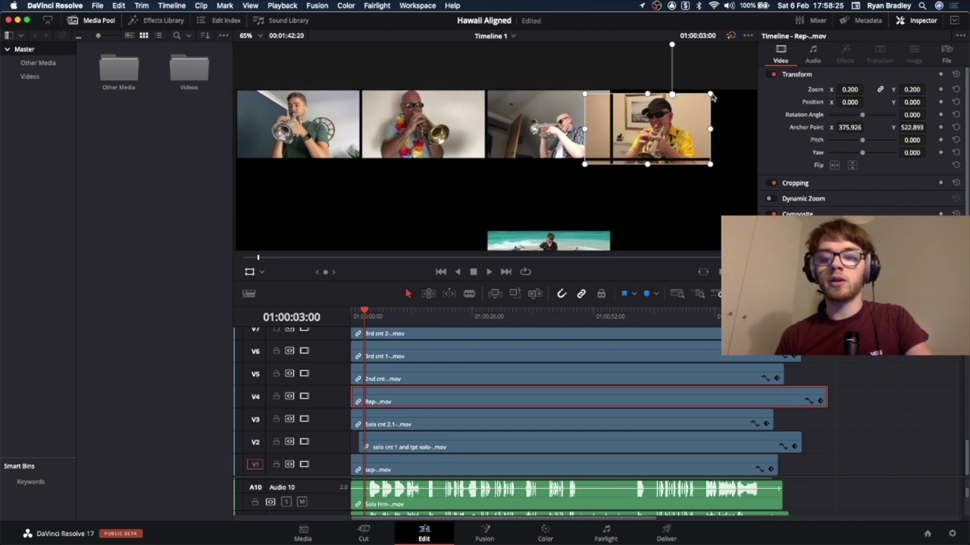
pyautogui.moveTo(638, 134); pyautogui.dragTo(667, 128)
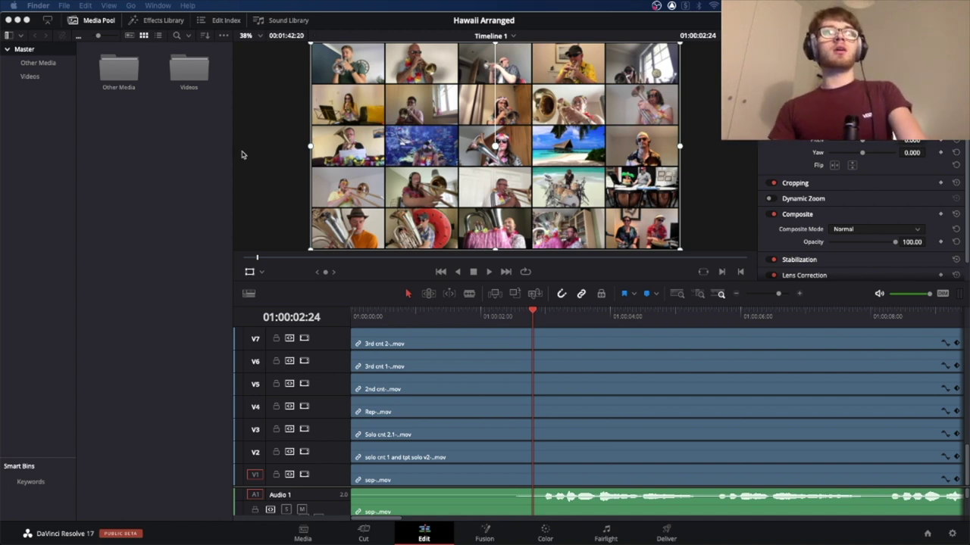
# Step: Create a new empty timeline named Master in the Hawaii Arranged project, keeping the project settings
pyautogui.scroll(4, 387, 409)
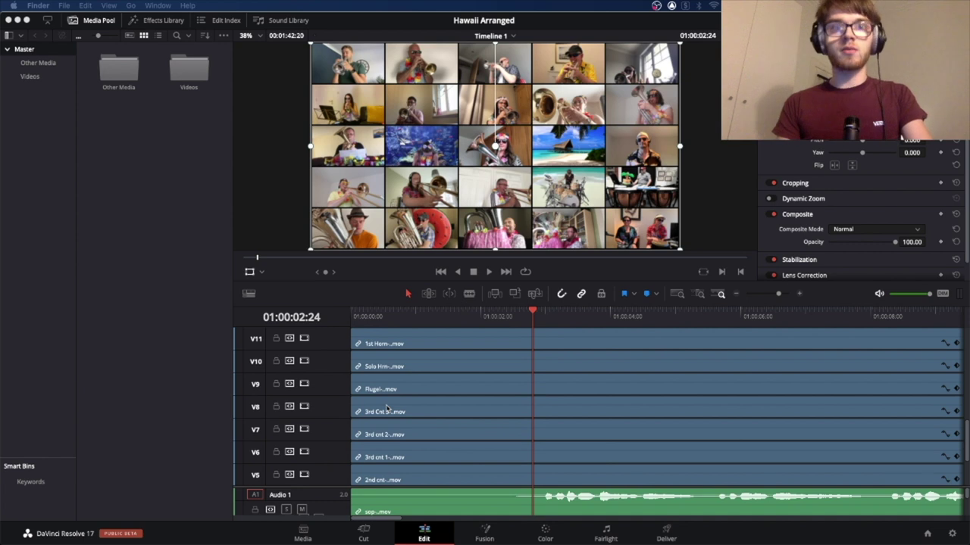
pyautogui.click(175, 397)
pyautogui.press('super+n')
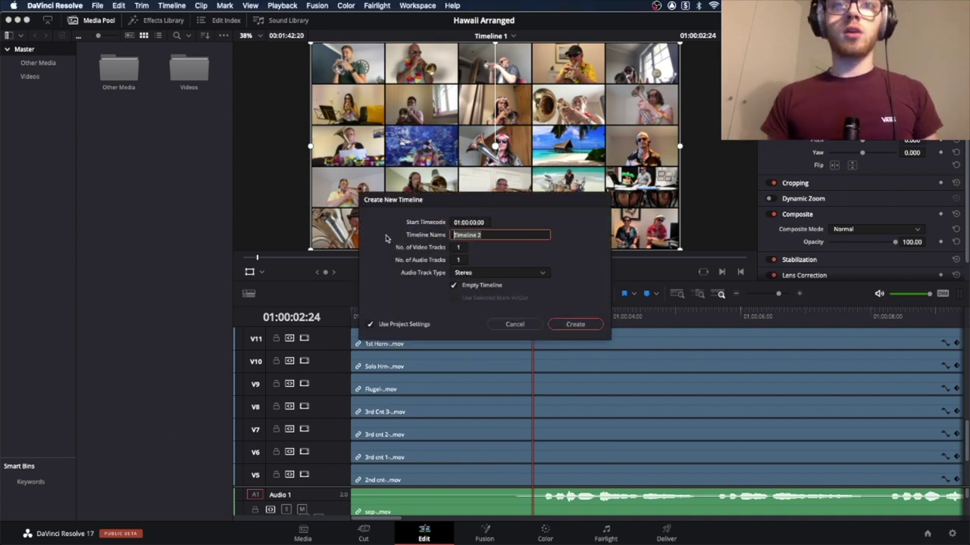
pyautogui.write('Master')
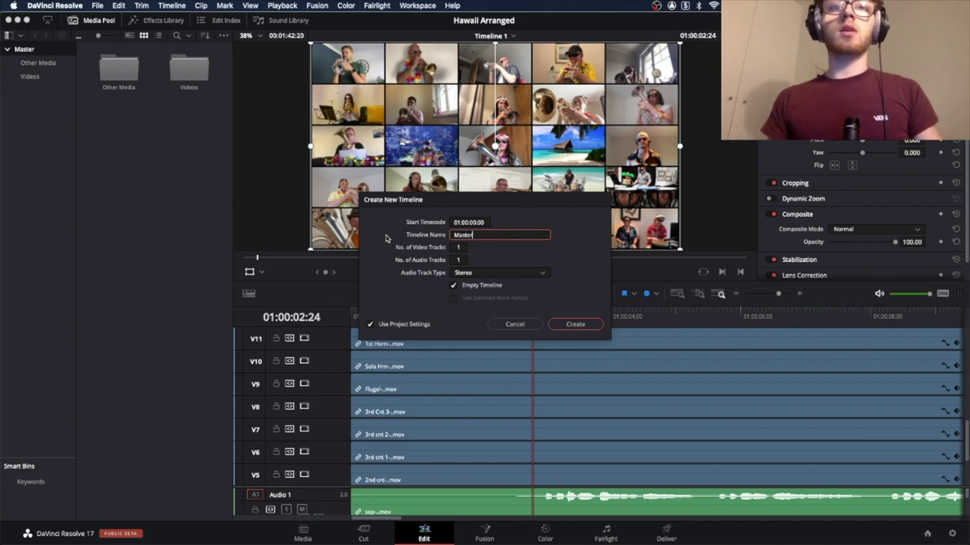
pyautogui.click(577, 324)
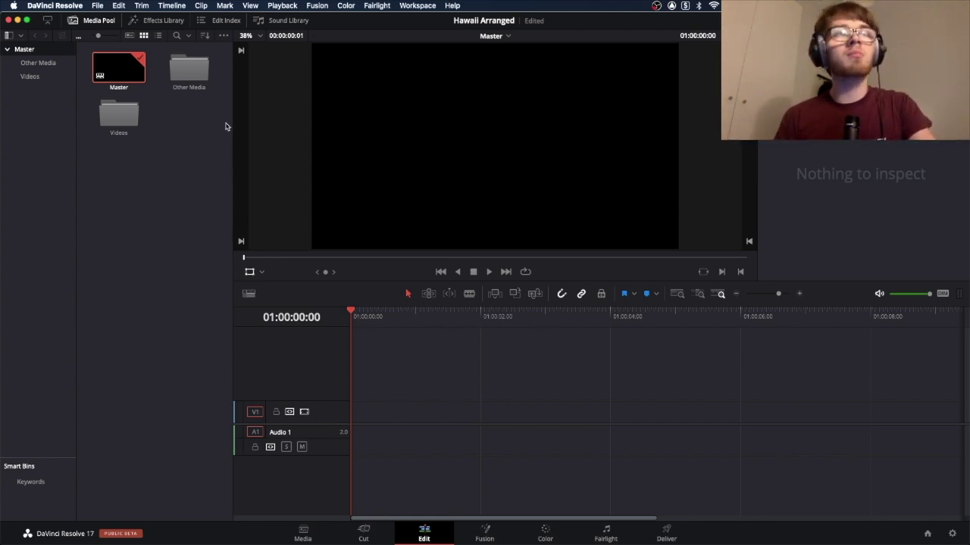
# Step: Place Timeline 1 from the Videos bin at the start of the Master timeline on V1 and Audio 1
pyautogui.click(31, 77)
pyautogui.scroll(-2, 121, 341)
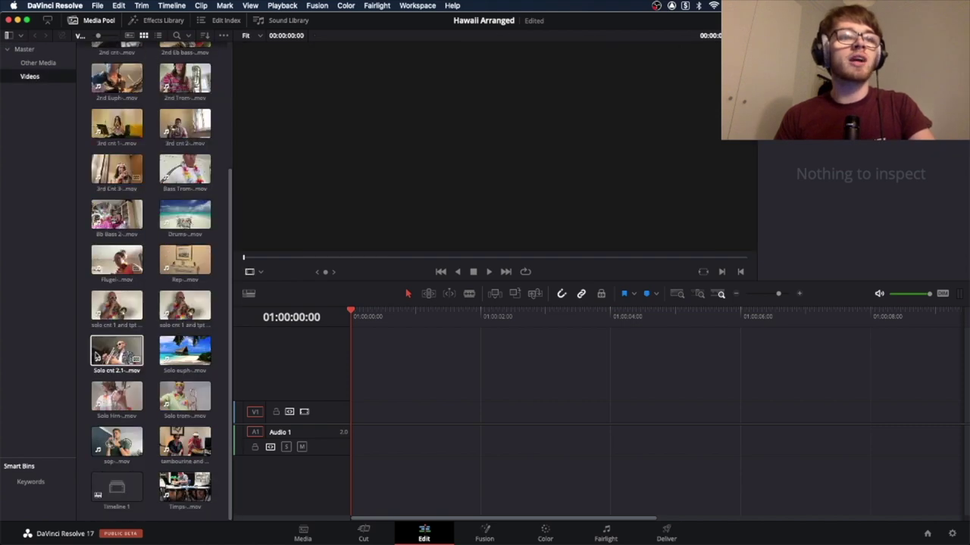
pyautogui.click(135, 505)
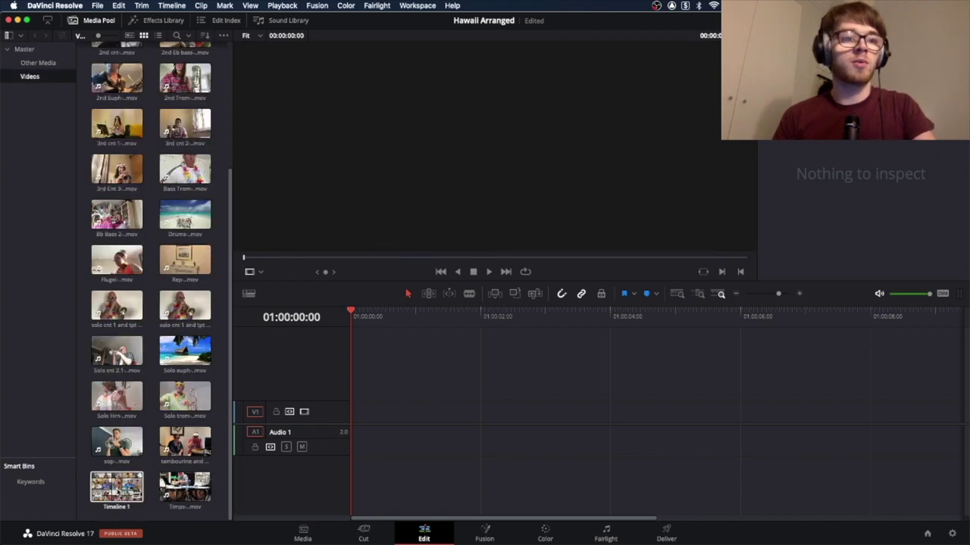
pyautogui.moveTo(407, 471); pyautogui.dragTo(356, 418)
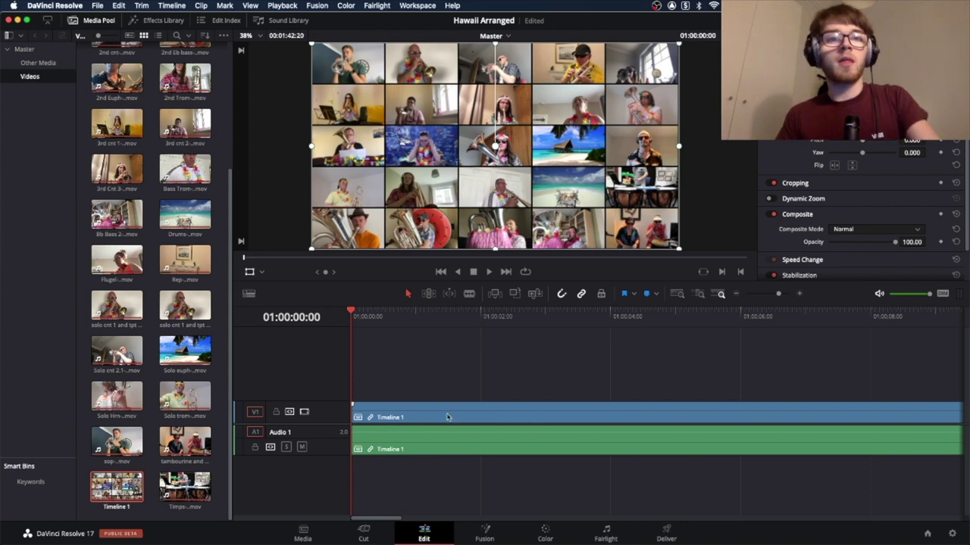
# Step: Unlink the video and audio of Timeline 1 and delete its audio clip from Audio 1
pyautogui.click(380, 448)
pyautogui.rightClick(398, 449)
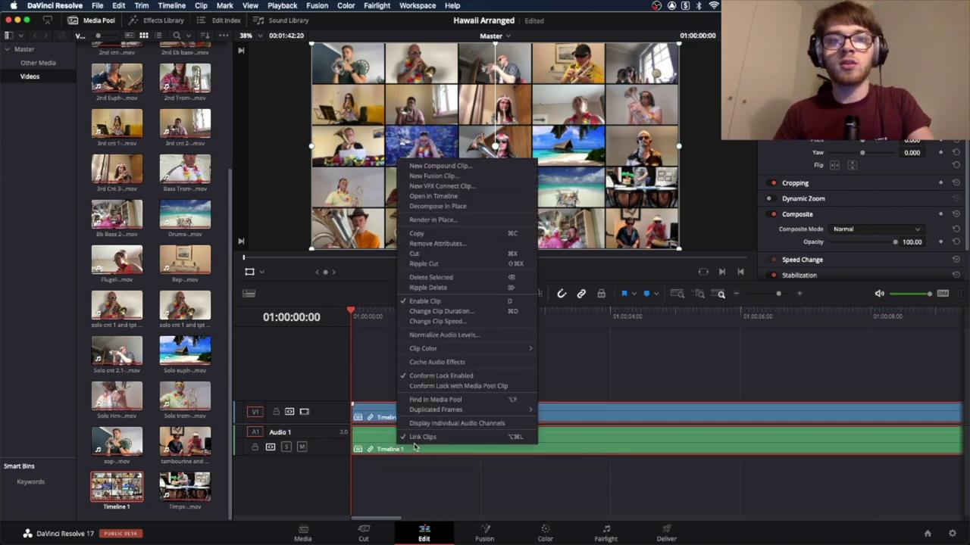
pyautogui.click(415, 437)
pyautogui.click(419, 485)
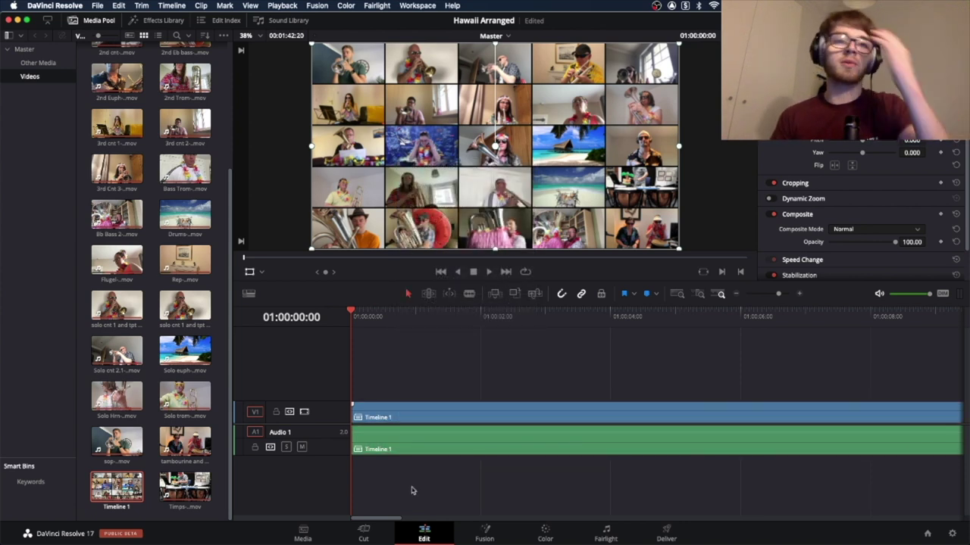
pyautogui.click(432, 445)
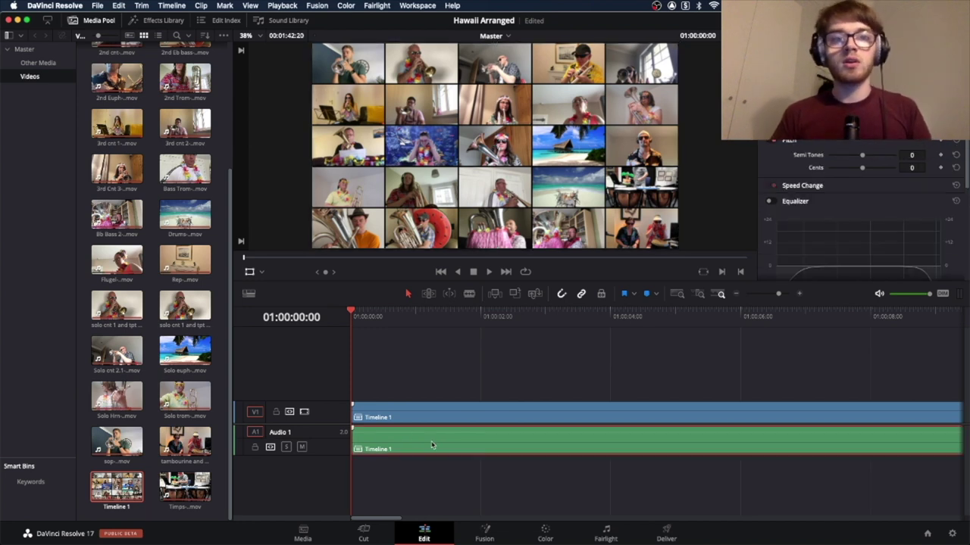
pyautogui.press('Delete')
# Step: Add the Hawaii 5-0 Final Mix.wav from the Other Media bin to Audio 1 at the start of the timeline
pyautogui.click(37, 62)
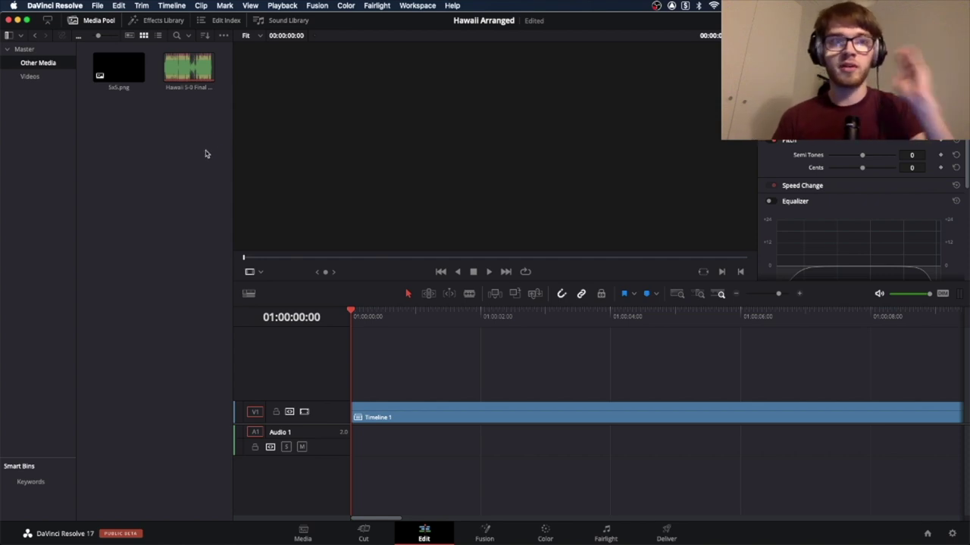
pyautogui.click(174, 80)
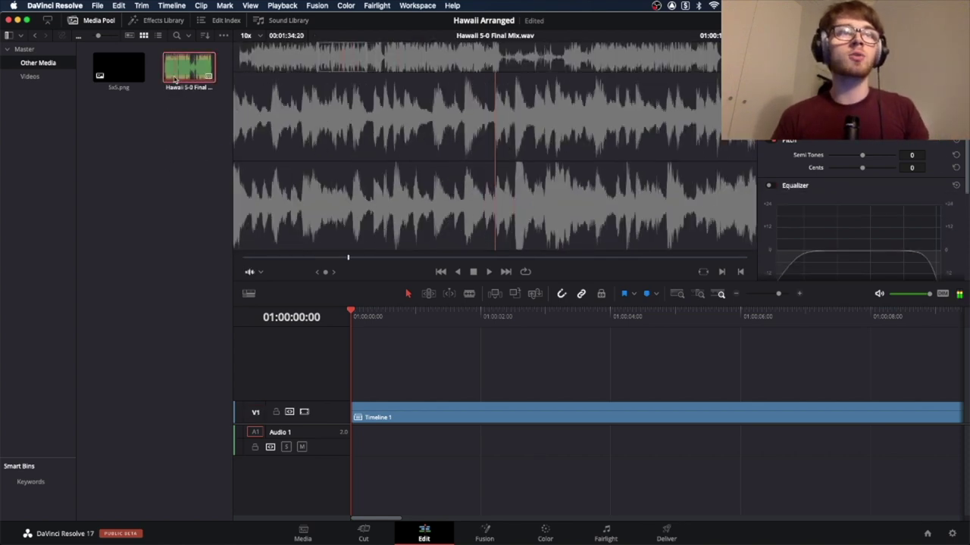
pyautogui.moveTo(174, 76); pyautogui.dragTo(350, 428)
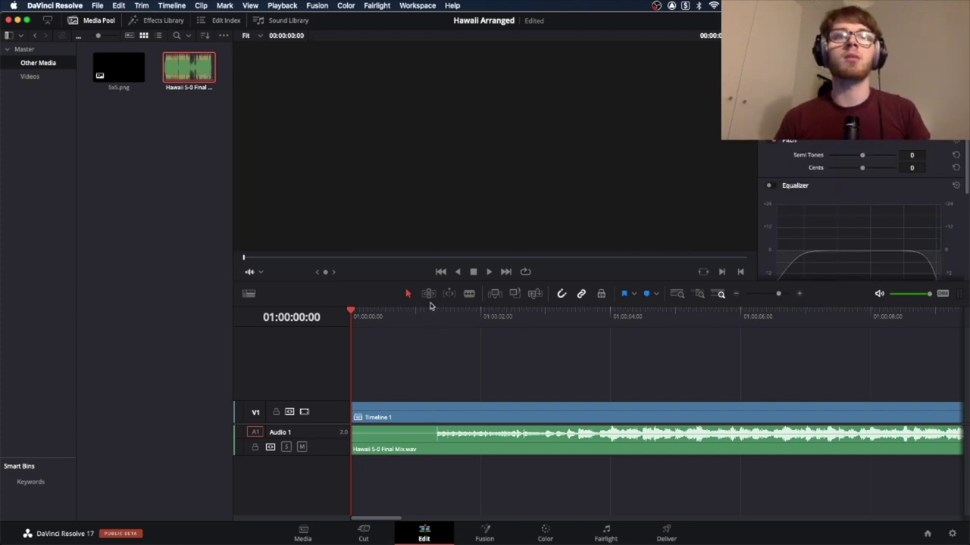
# Step: Place the playhead at 01:00:01:03 and link the Timeline 1 video with the Hawaii 5-0 Final Mix.wav audio
pyautogui.click(424, 321)
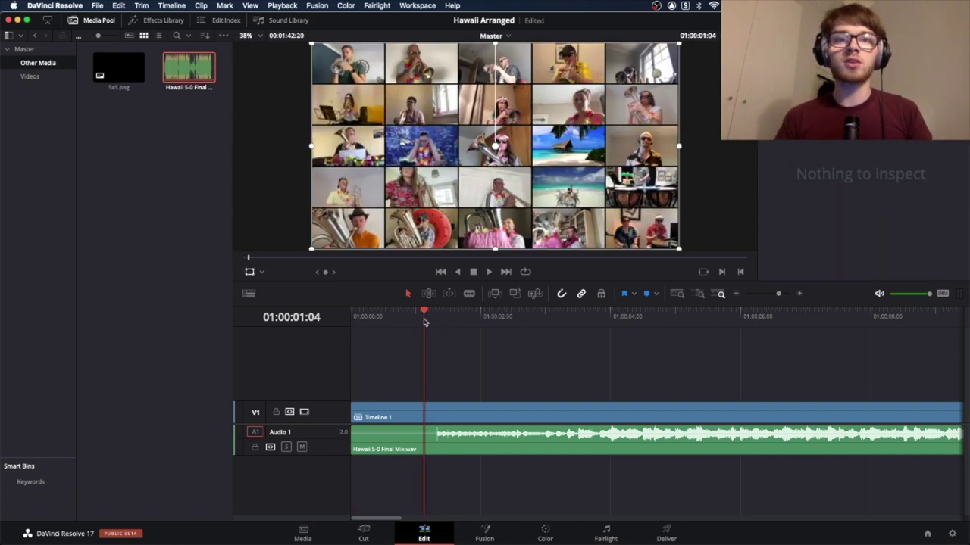
pyautogui.moveTo(452, 500); pyautogui.dragTo(421, 413)
pyautogui.rightClick(422, 415)
pyautogui.click(449, 404)
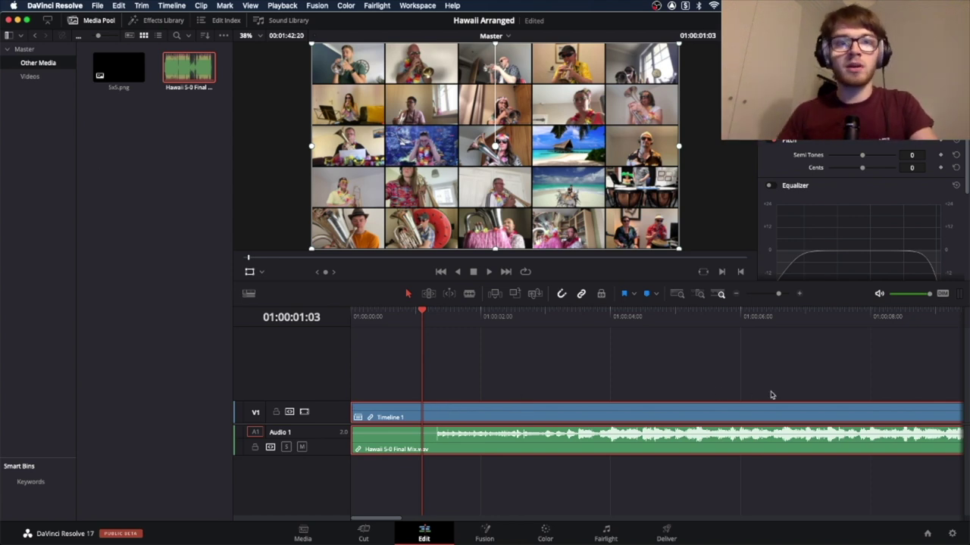
# Step: Try splitting the linked clips with Blade Edit Mode at 01:00:01:03 and at about 6 and 8 seconds
pyautogui.click(464, 293)
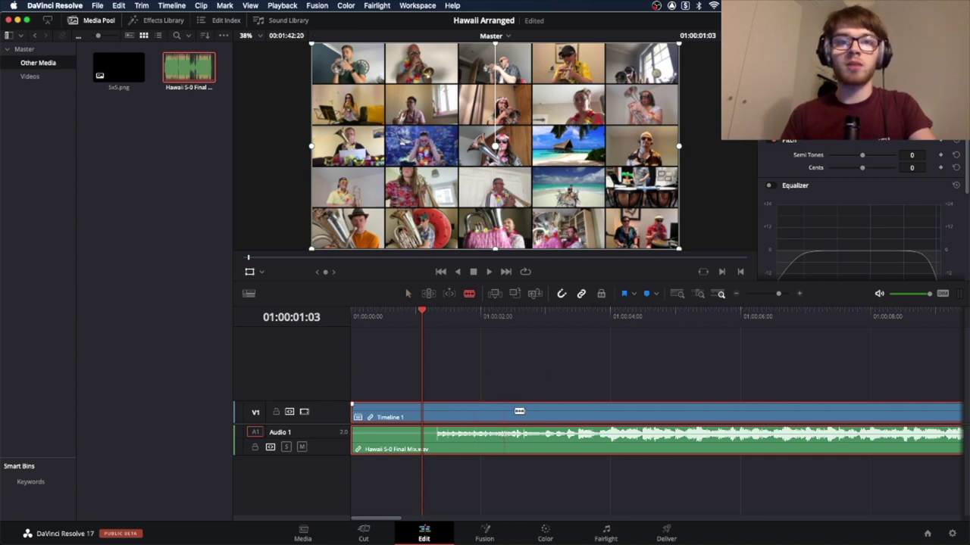
pyautogui.click(422, 415)
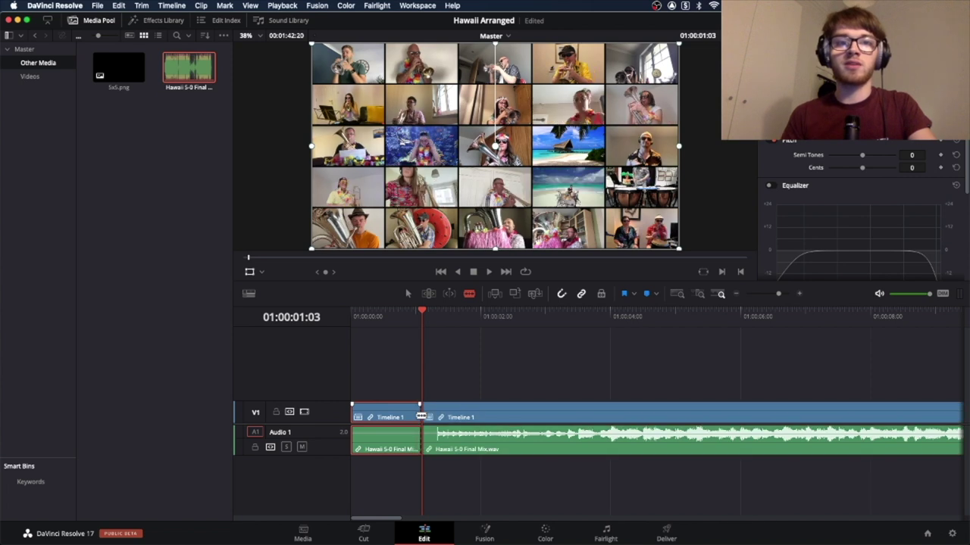
pyautogui.click(753, 417)
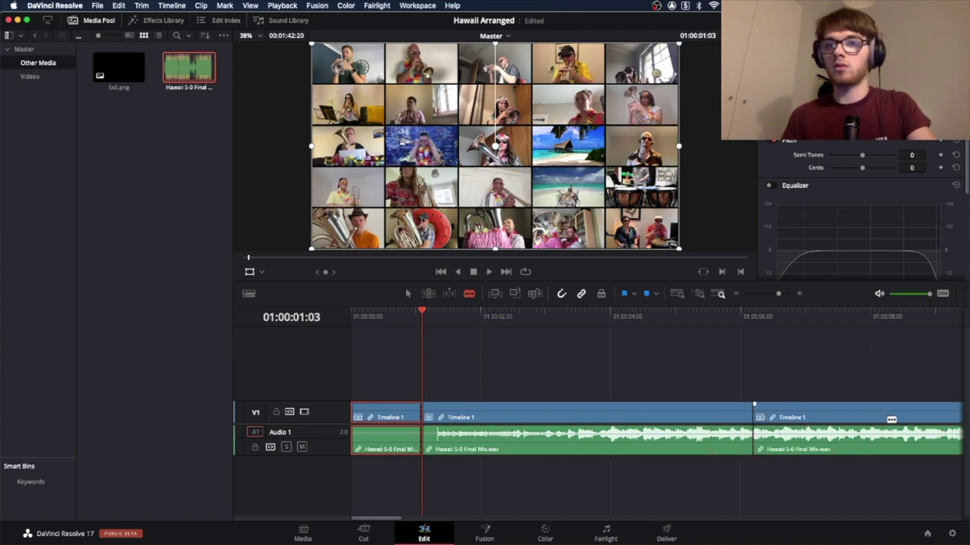
pyautogui.click(892, 417)
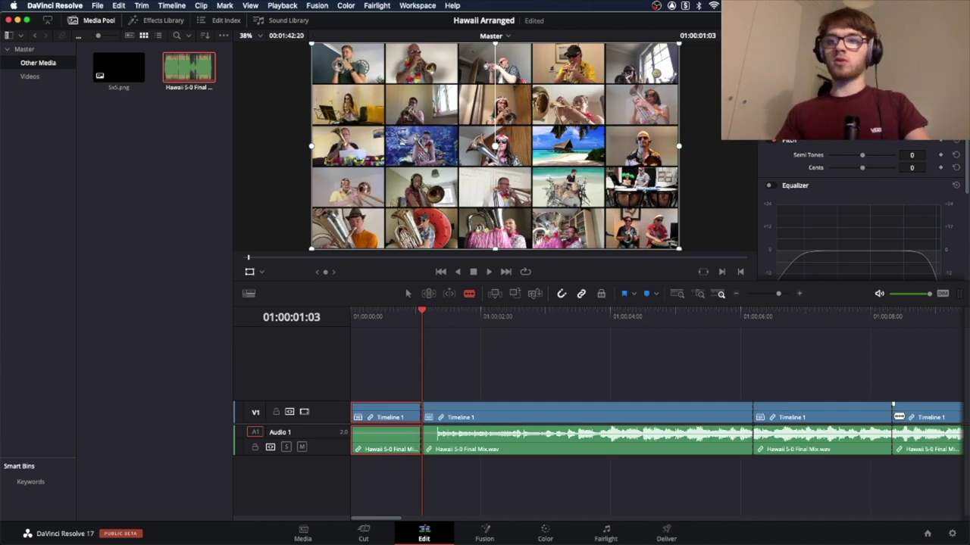
# Step: Undo all three cuts in the linked Timeline 1 and final mix clips
pyautogui.press('super+z')
pyautogui.press('super+z')
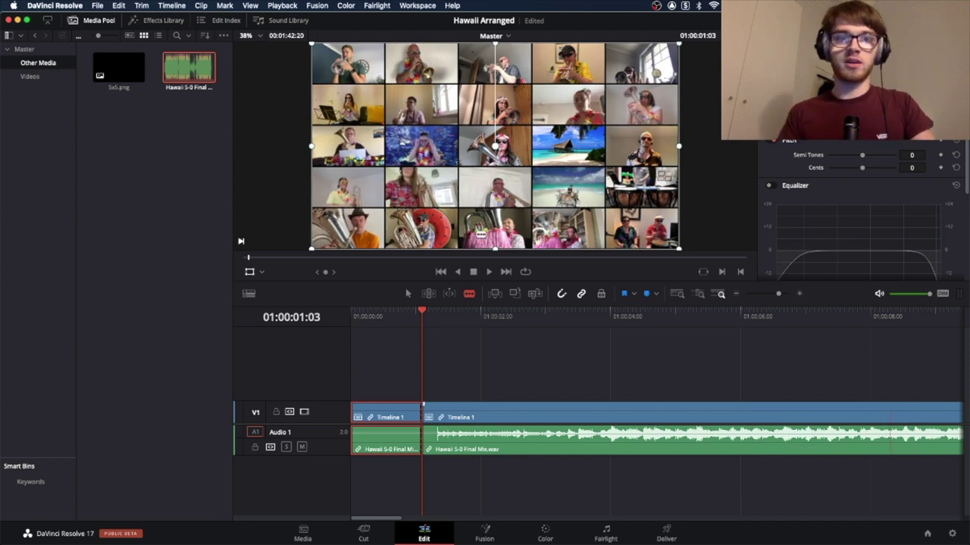
pyautogui.press('super+z')
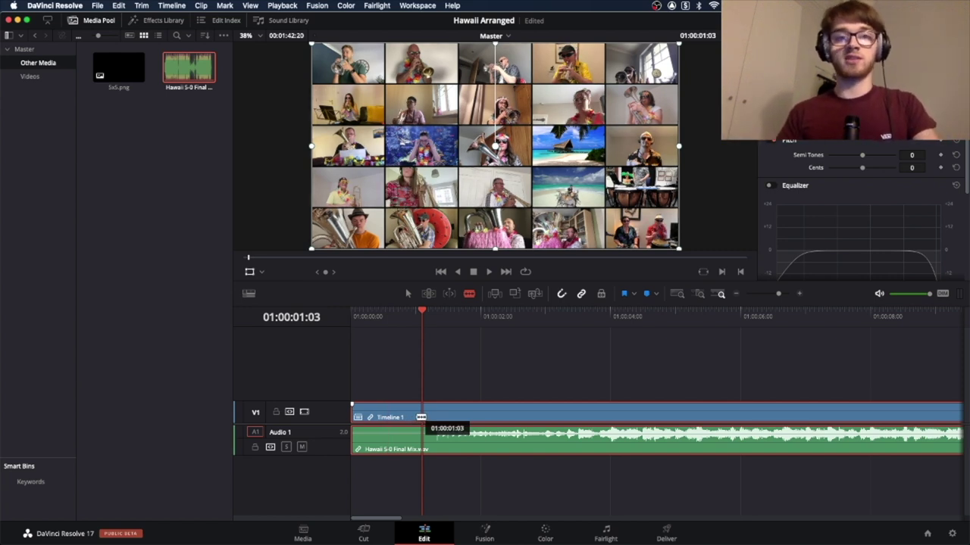
# Step: Trim the linked Timeline 1 and final mix clips up to 01:00:01:03 and move the remainder to the timeline start
pyautogui.click(421, 417)
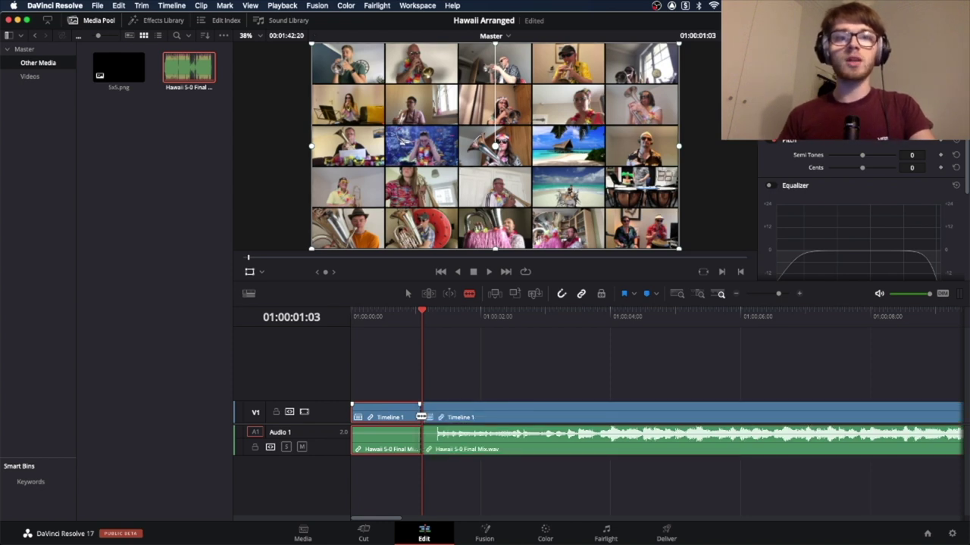
pyautogui.press('BackSpace')
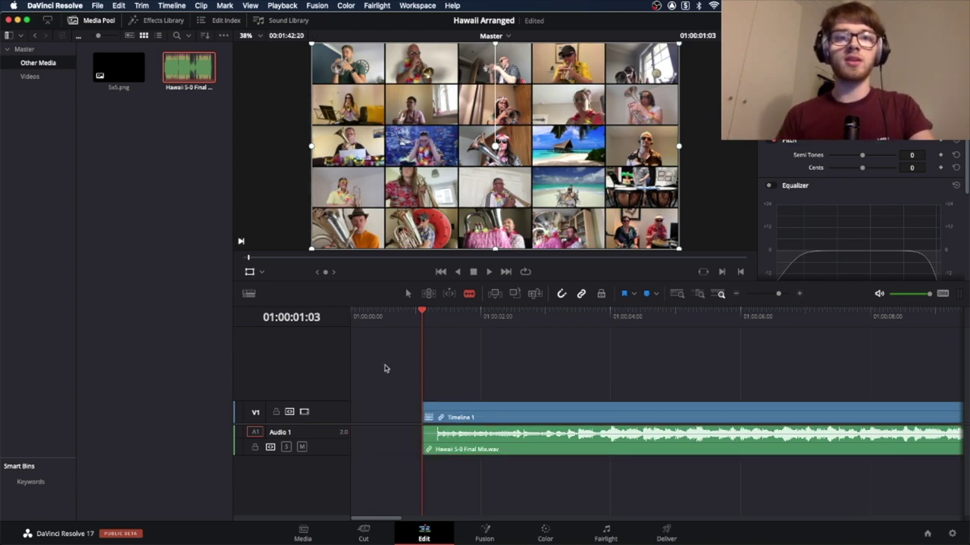
pyautogui.press('a')
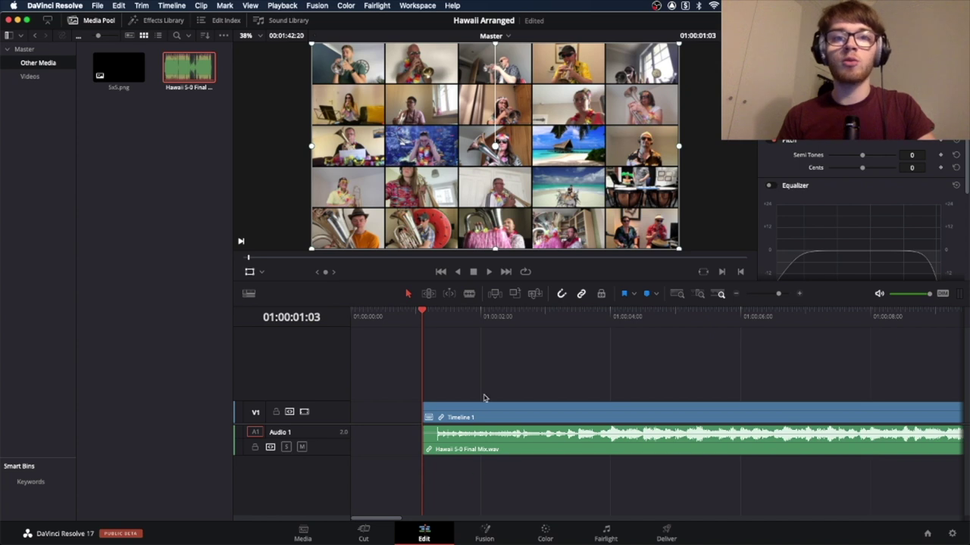
pyautogui.moveTo(504, 453); pyautogui.dragTo(404, 447)
pyautogui.hotkey('ctrl', 'z')
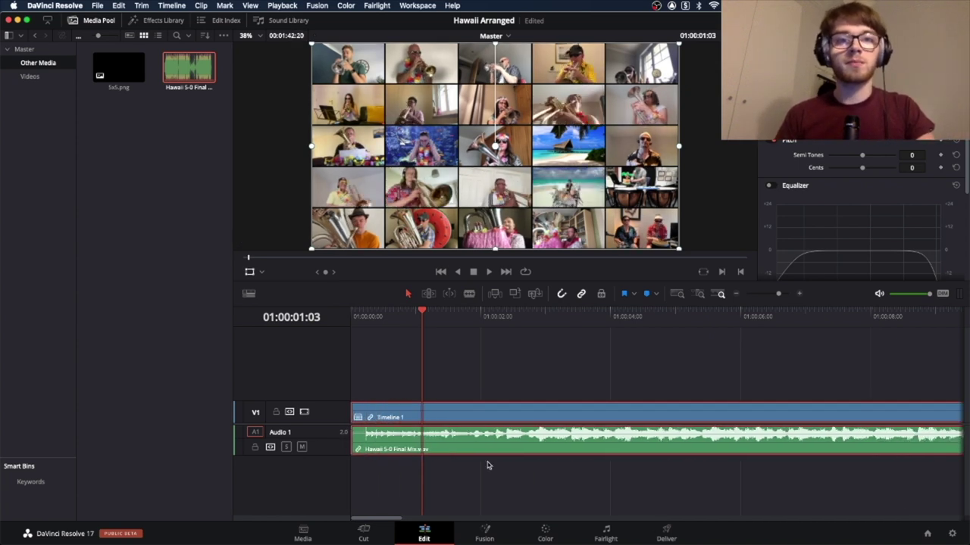
# Step: Split the linked clips at about 01:01:28:13, after the music fades out, and delete the remaining tail
pyautogui.hscroll(10, 488, 462)
pyautogui.hscroll(12, 487, 465)
pyautogui.hscroll(6, 487, 464)
pyautogui.moveTo(649, 521); pyautogui.dragTo(841, 522)
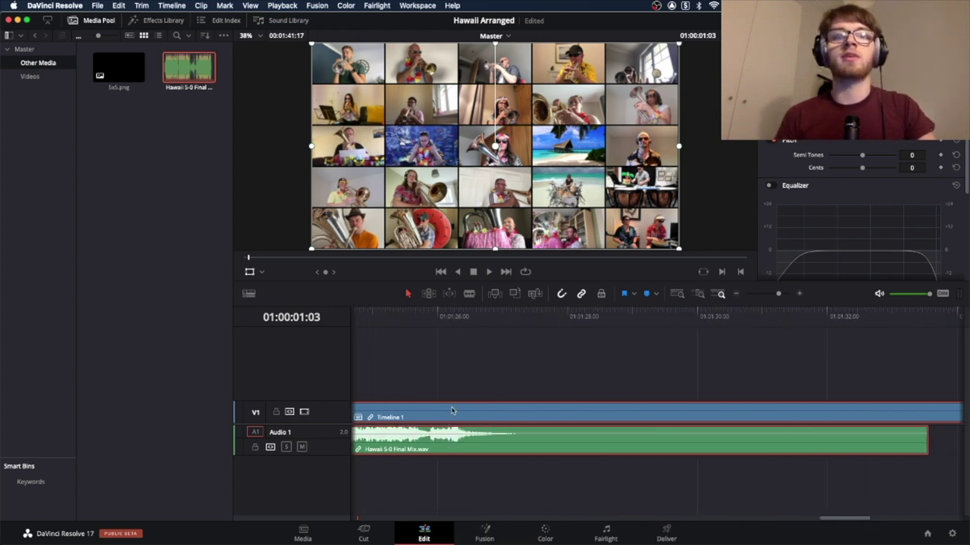
pyautogui.press('b')
pyautogui.click(597, 414)
pyautogui.press('a')
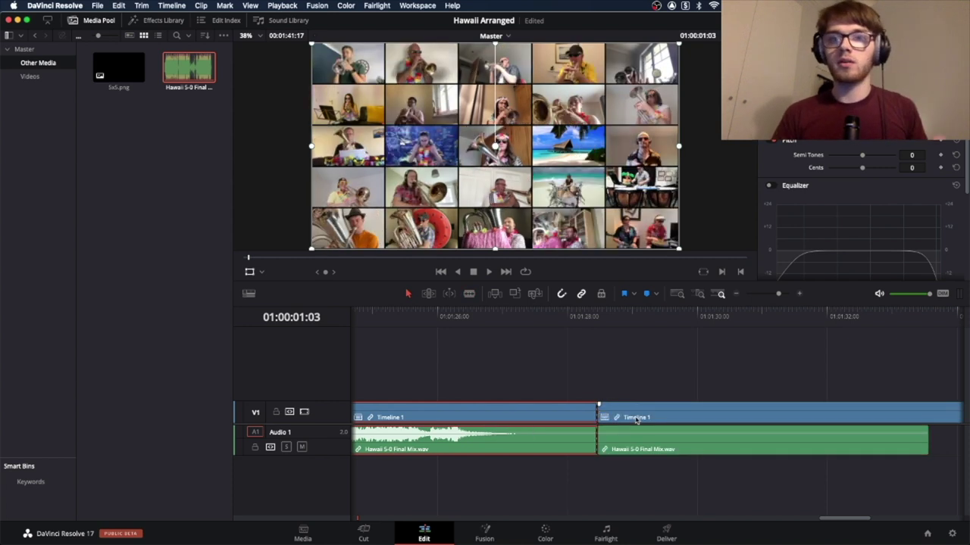
pyautogui.click(636, 419)
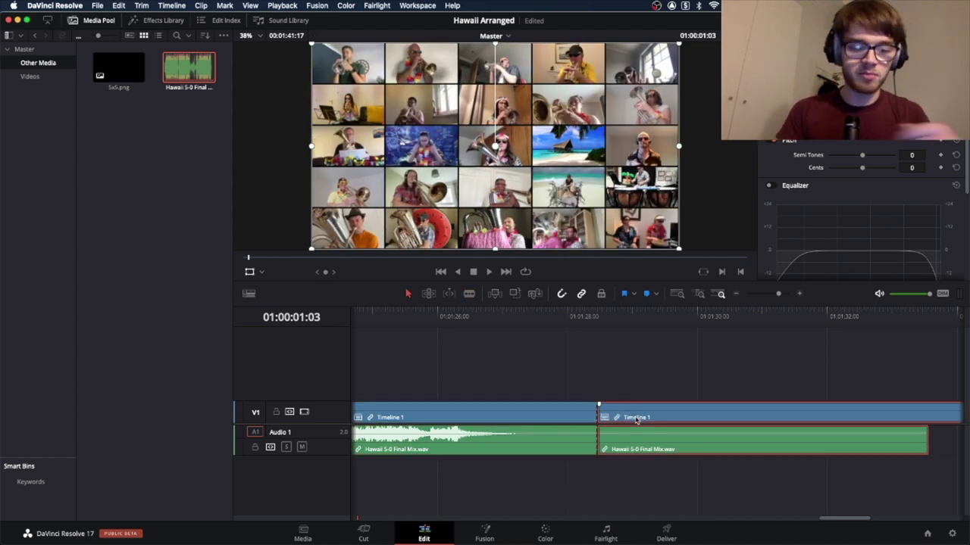
pyautogui.moveTo(637, 421); pyautogui.dragTo(573, 412)
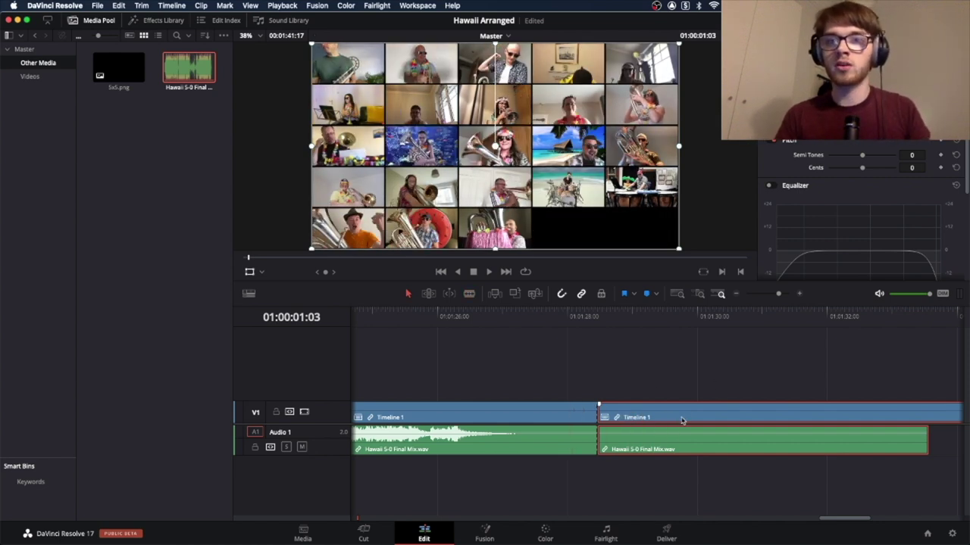
pyautogui.press('BackSpace')
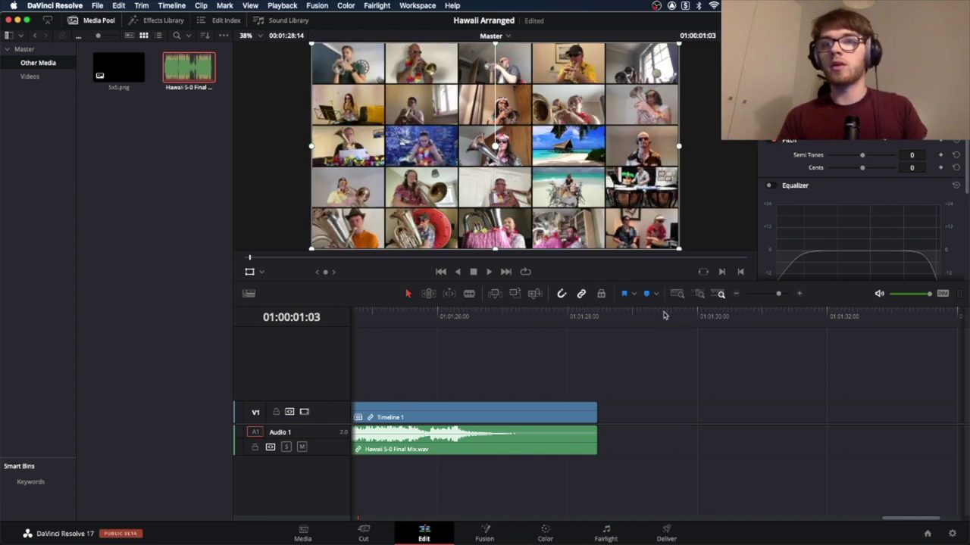
# Step: Review the whole trimmed timeline at about 40 seconds and at 01:01:18:03
pyautogui.click(776, 296)
pyautogui.moveTo(776, 295); pyautogui.dragTo(766, 295)
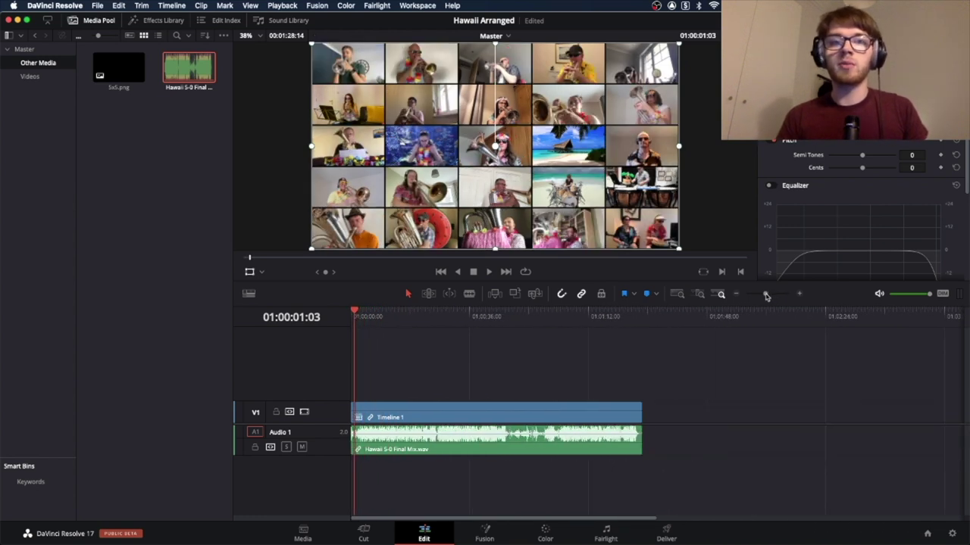
pyautogui.click(483, 316)
pyautogui.click(608, 315)
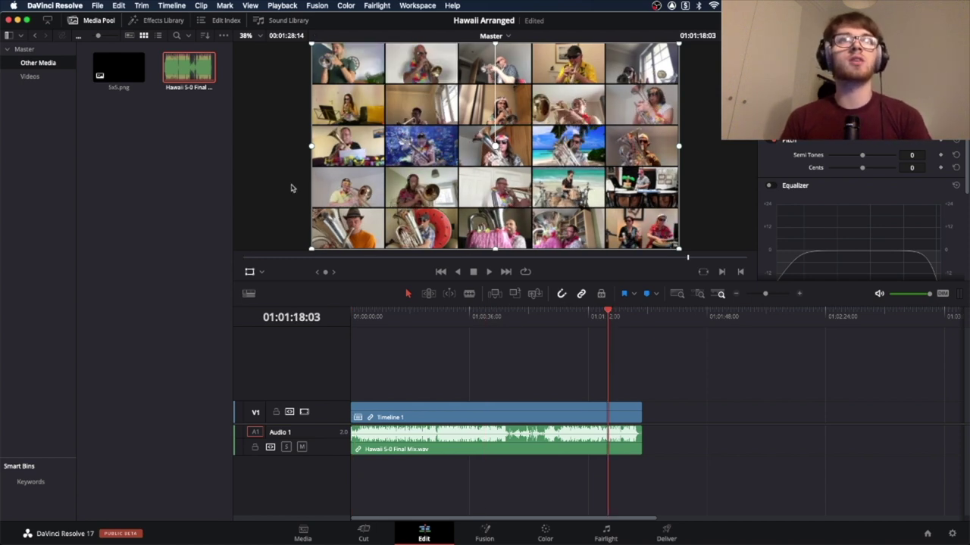
# Step: Open the Deliver page and set the render filename to Hawaii 5 - 0
pyautogui.click(667, 535)
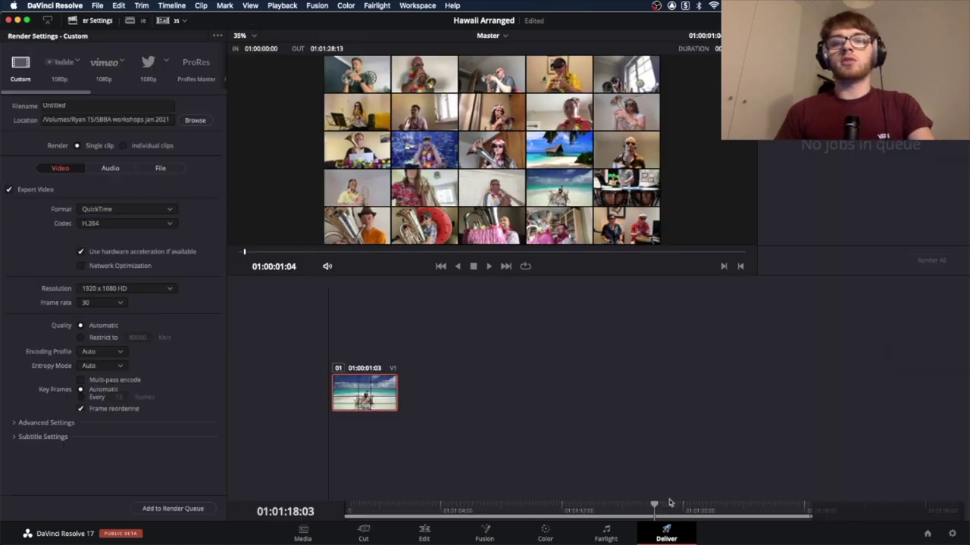
pyautogui.click(82, 107)
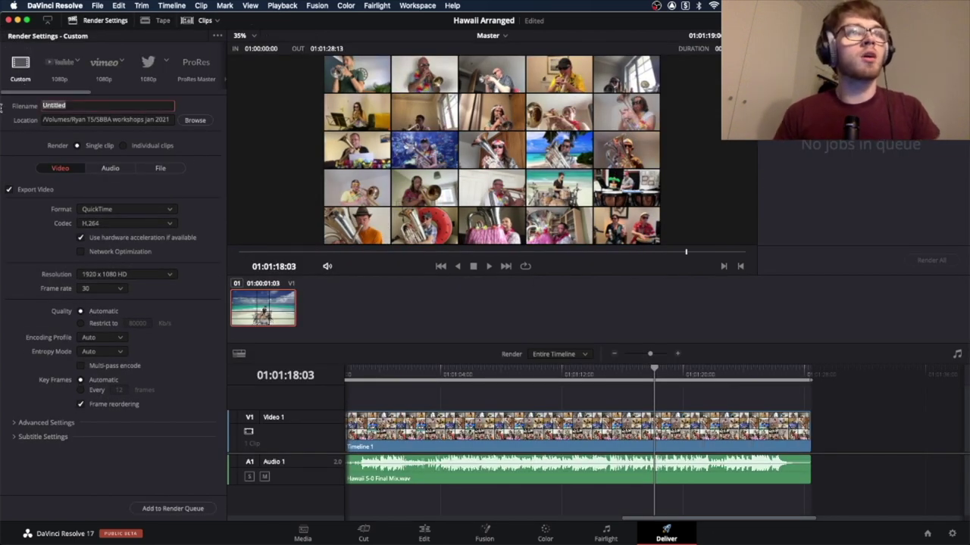
pyautogui.write('Hawaii 5 - 0')
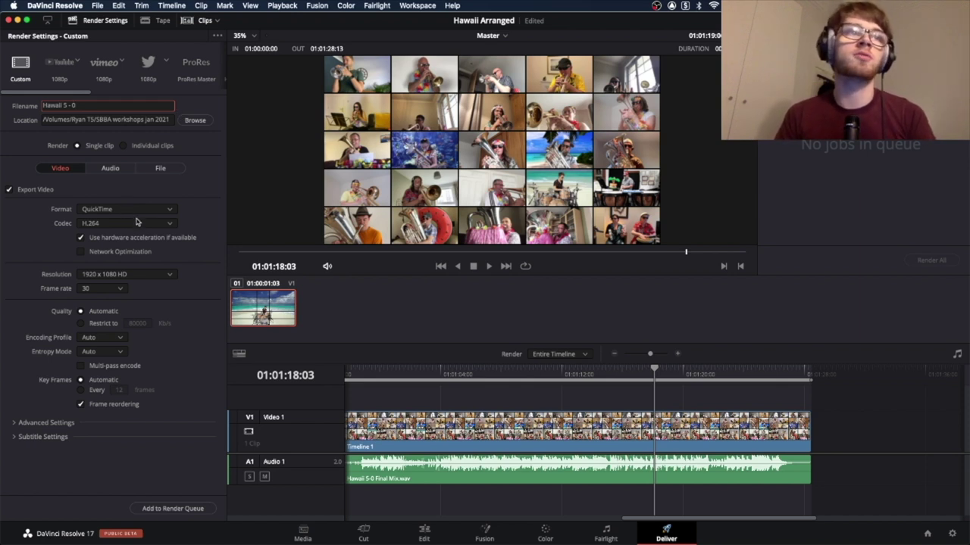
# Step: Try MP4 as the render format, then return the format to QuickTime
pyautogui.click(167, 209)
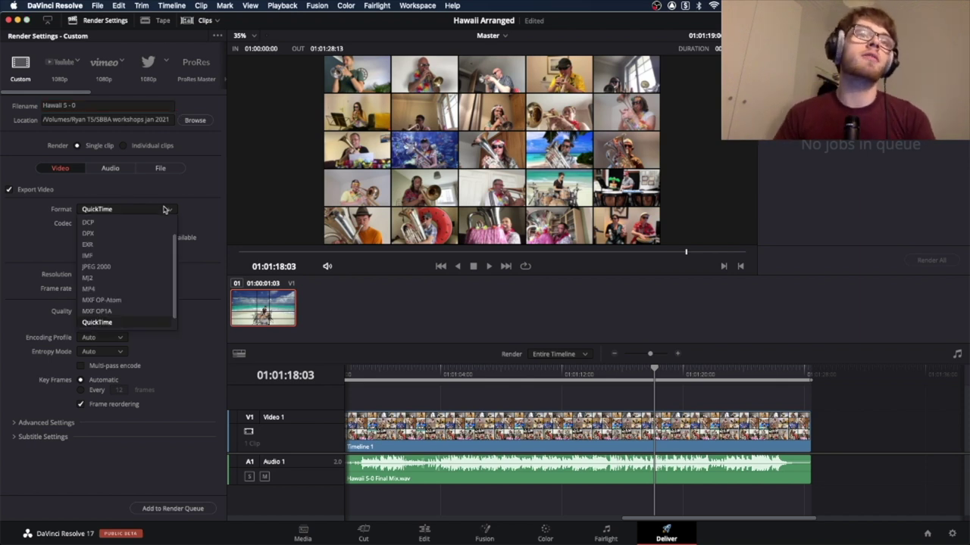
pyautogui.click(122, 290)
pyautogui.click(142, 209)
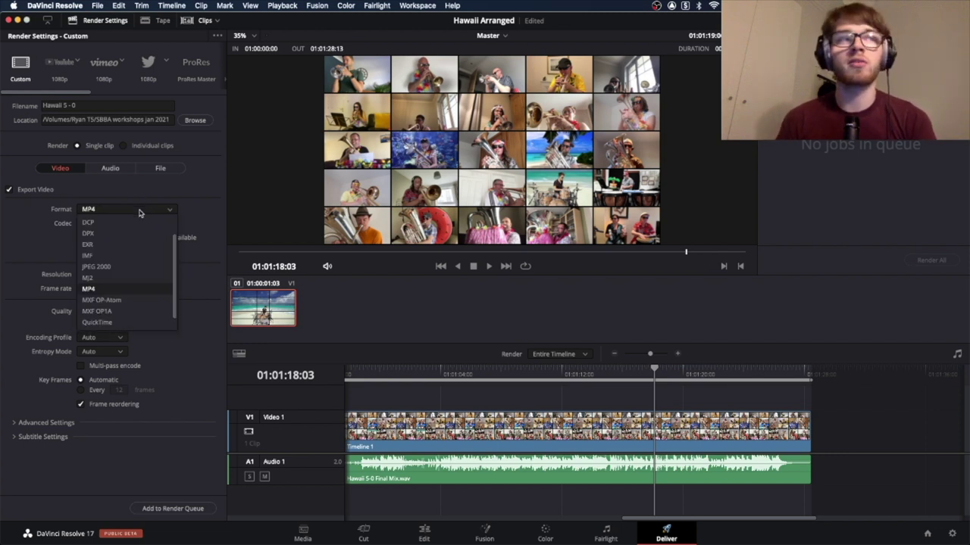
pyautogui.click(88, 291)
pyautogui.click(122, 209)
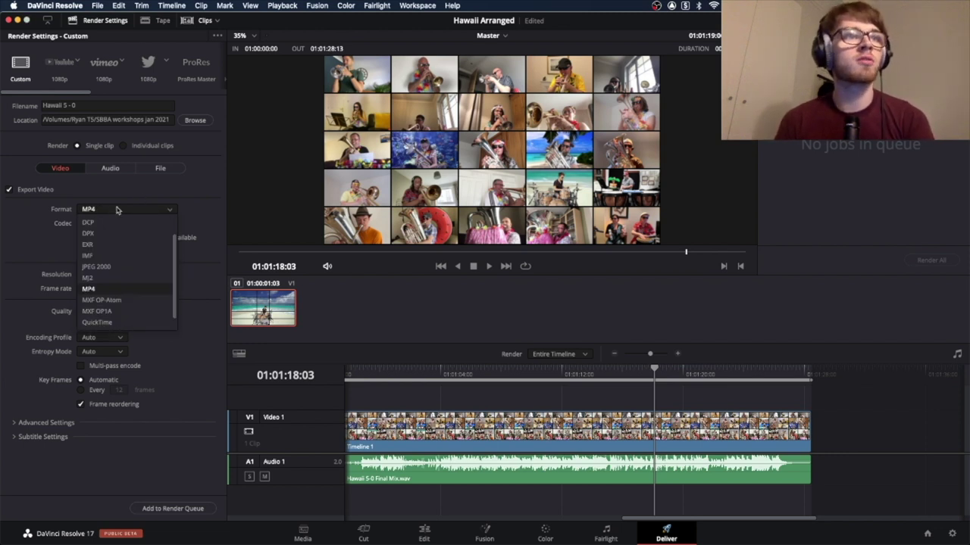
pyautogui.click(114, 321)
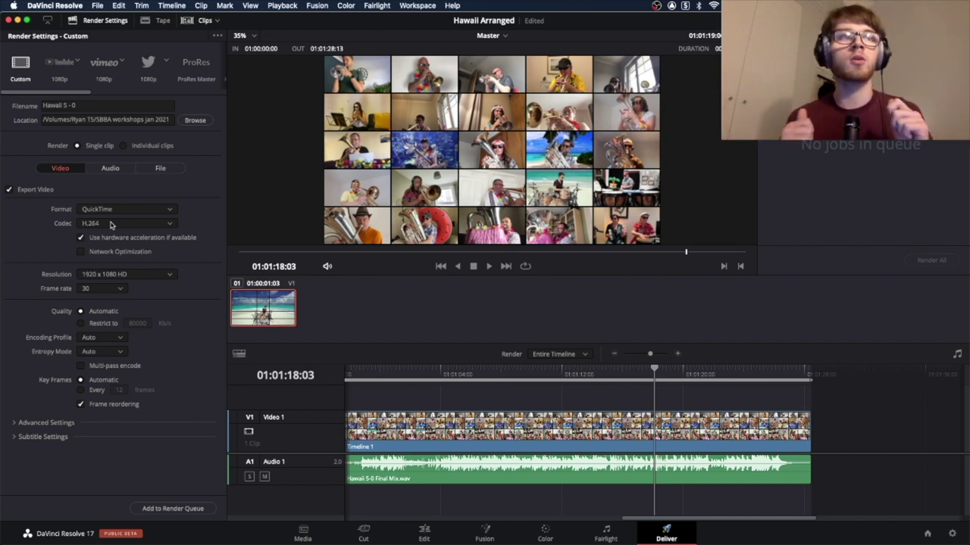
# Step: Add the Hawaii 5 - 0 export to the render queue
pyautogui.click(167, 511)
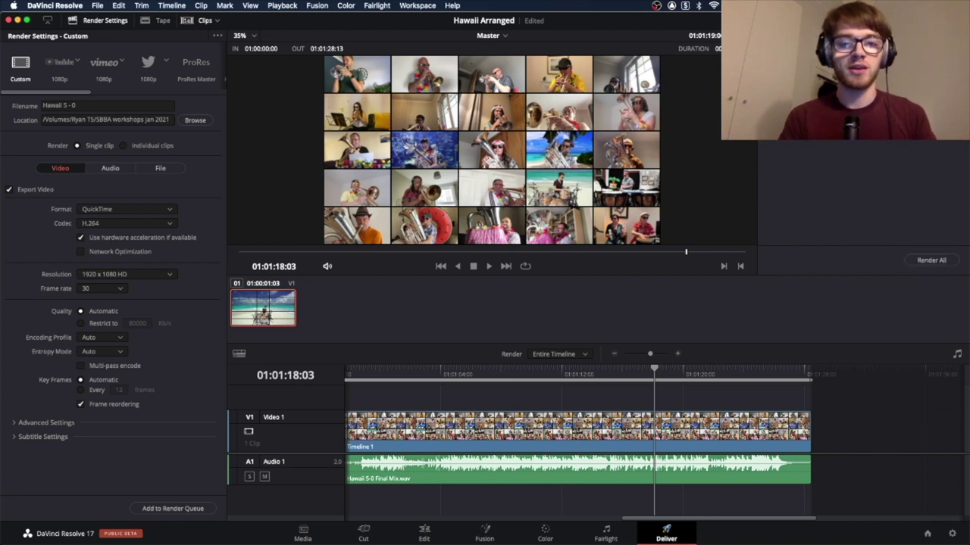
# Step: Switch to Finder and select the Hawaii 5-0 video in the Hawaii folder
pyautogui.press('super+Tab')
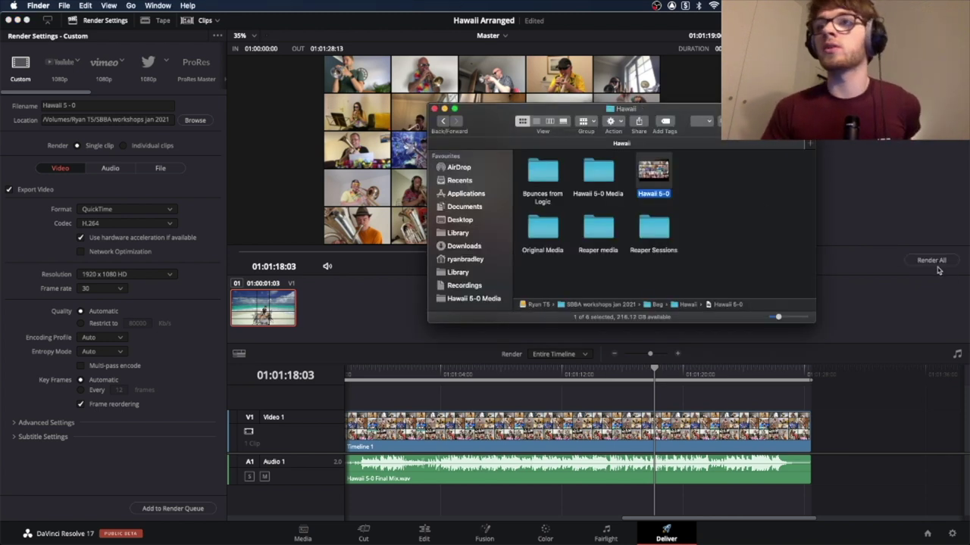
pyautogui.click(675, 168)
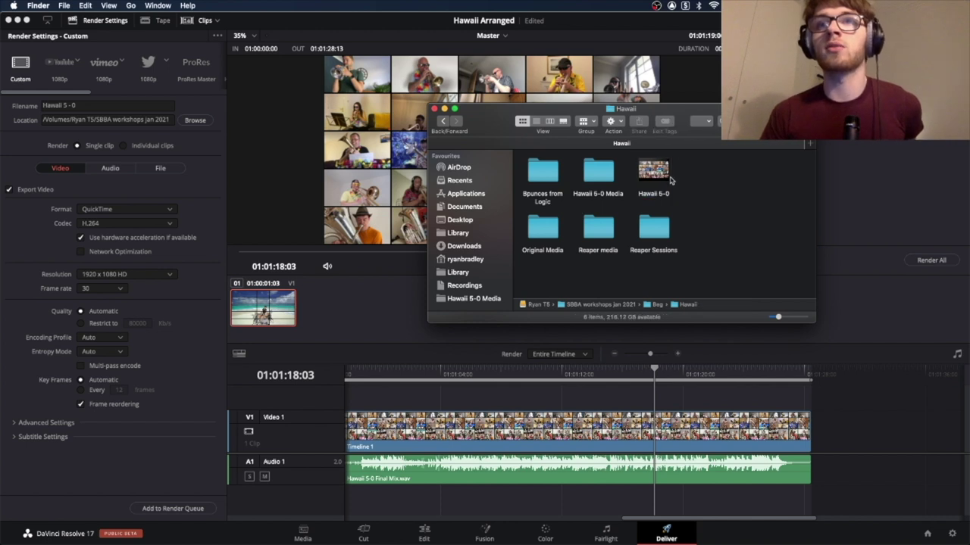
pyautogui.click(669, 176)
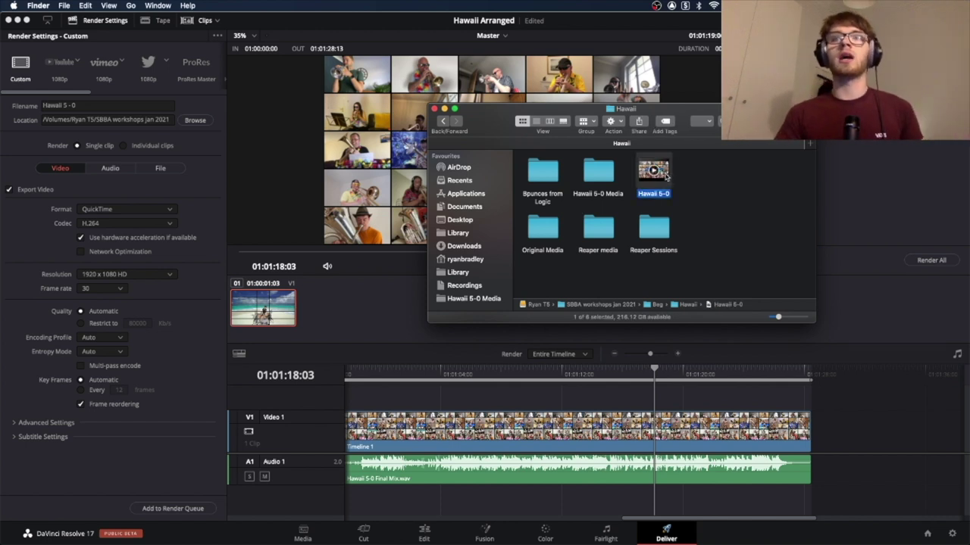